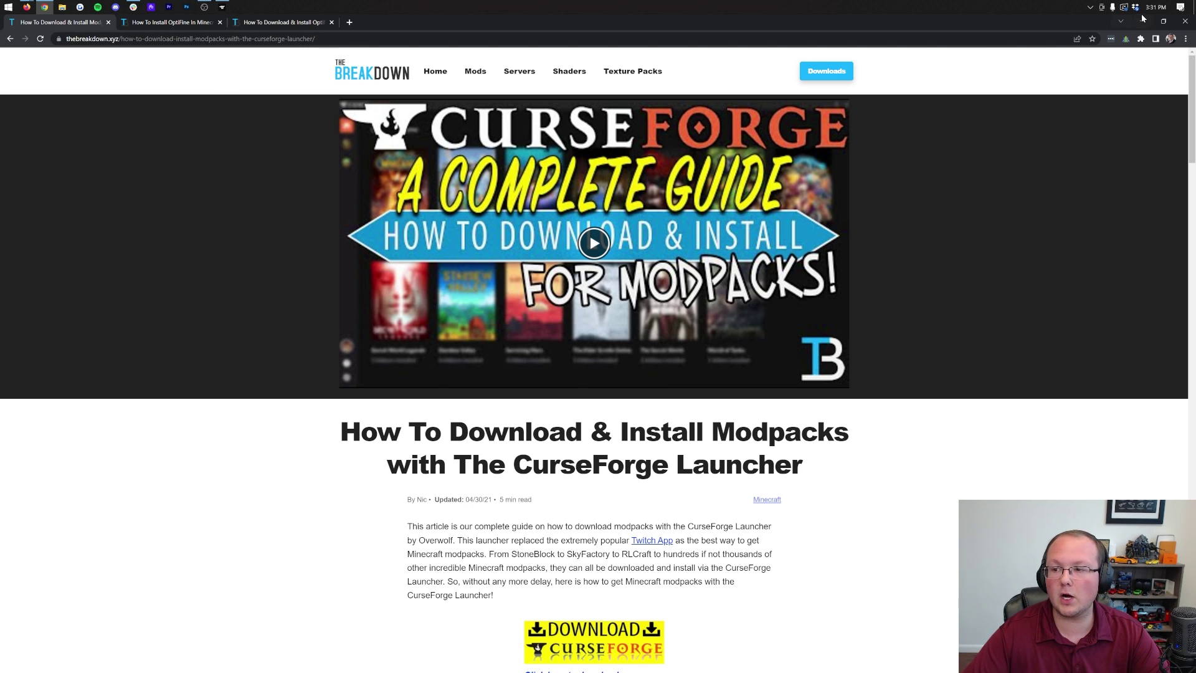
Step: Look over the installed modpacks in CurseForge and the CurseForge modpack installation guide in the browser
{"action": "left_click", "coordinate": [204, 7]}
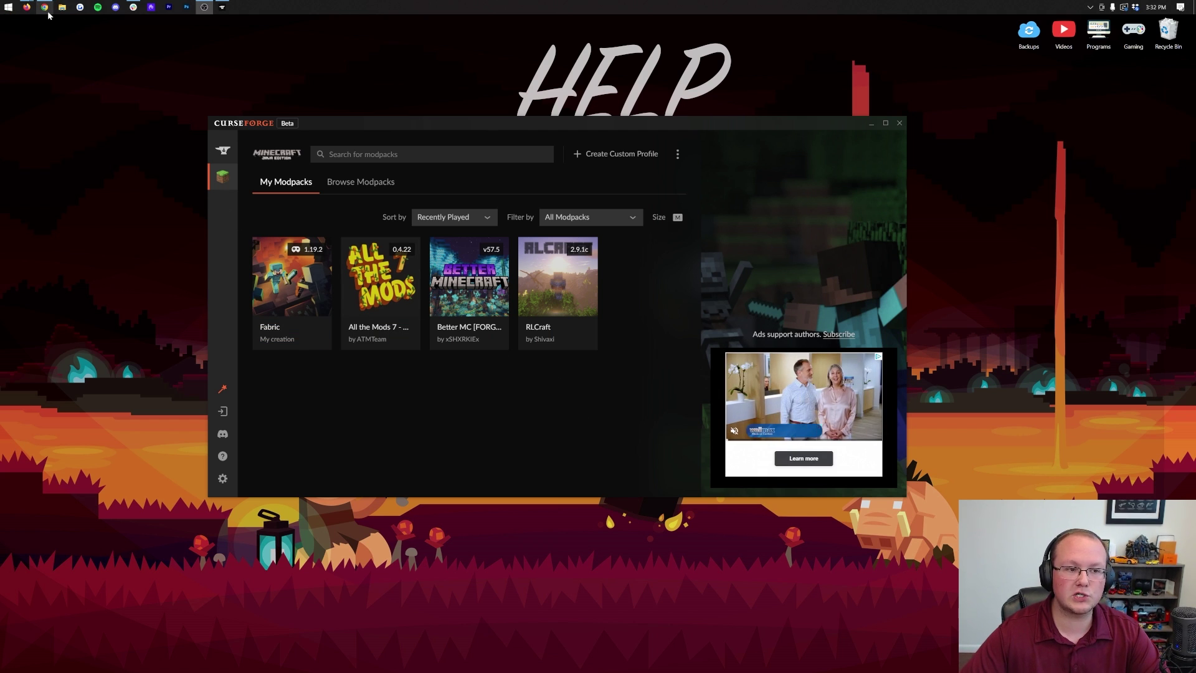
{"action": "left_click", "coordinate": [48, 13]}
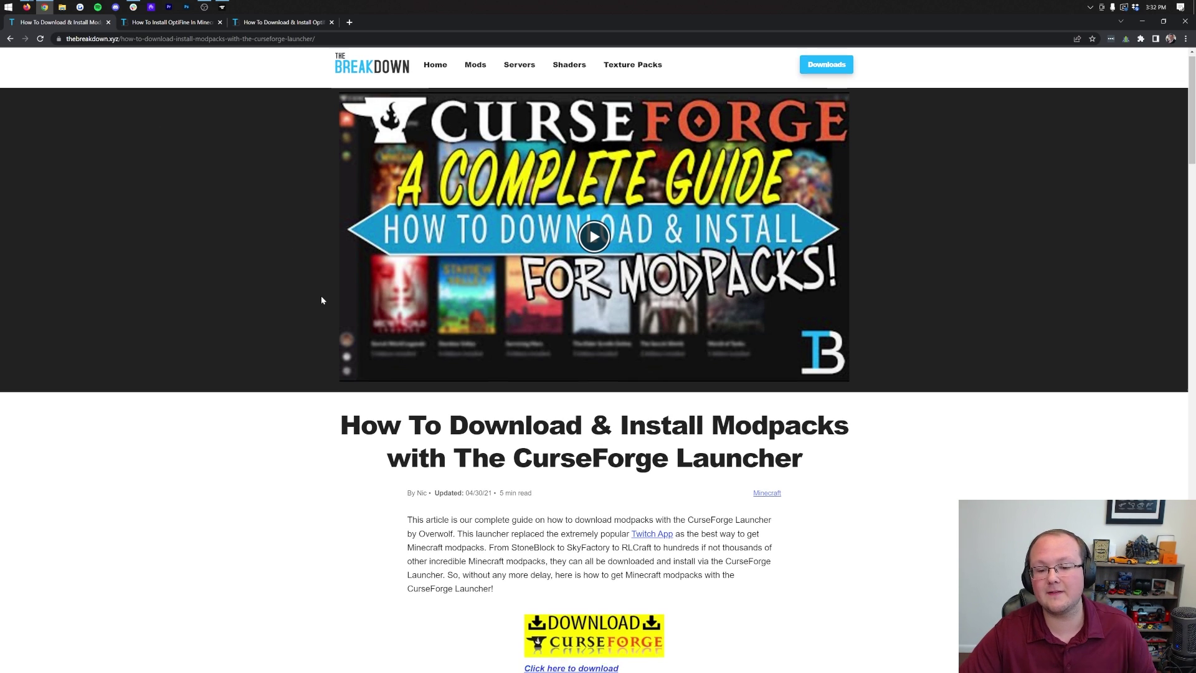
{"action": "scroll", "coordinate": [321, 300], "scroll_direction": "down", "scroll_amount": 3}
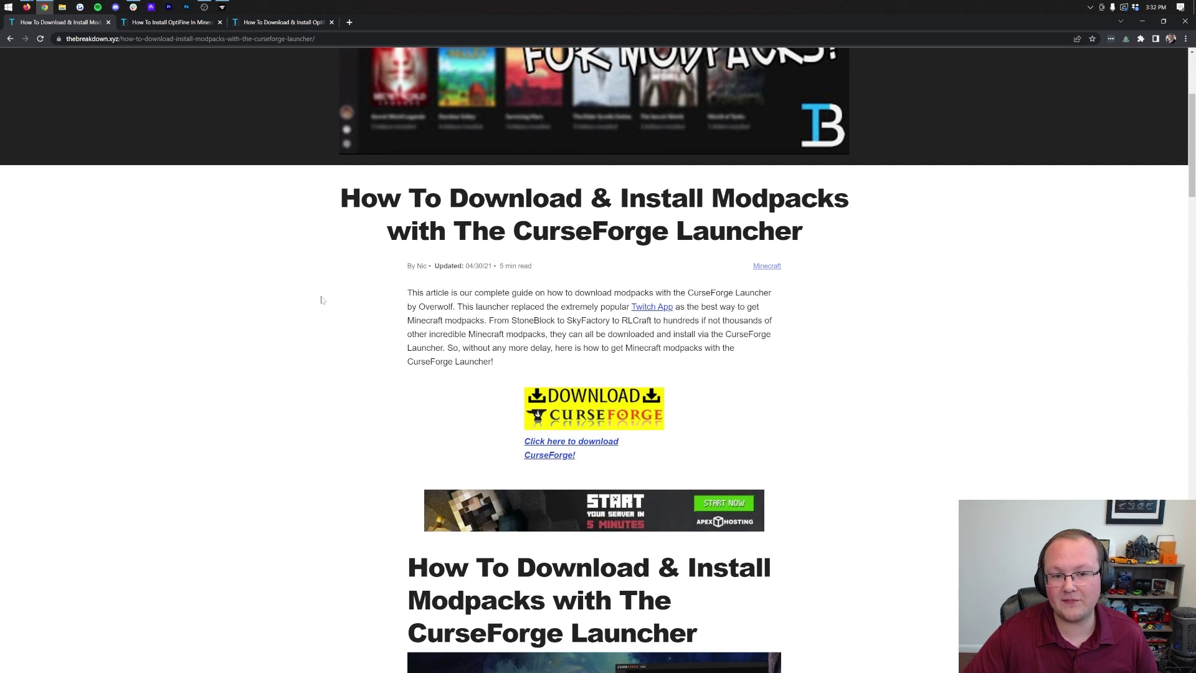
{"action": "scroll", "coordinate": [322, 300], "scroll_direction": "up", "scroll_amount": 3}
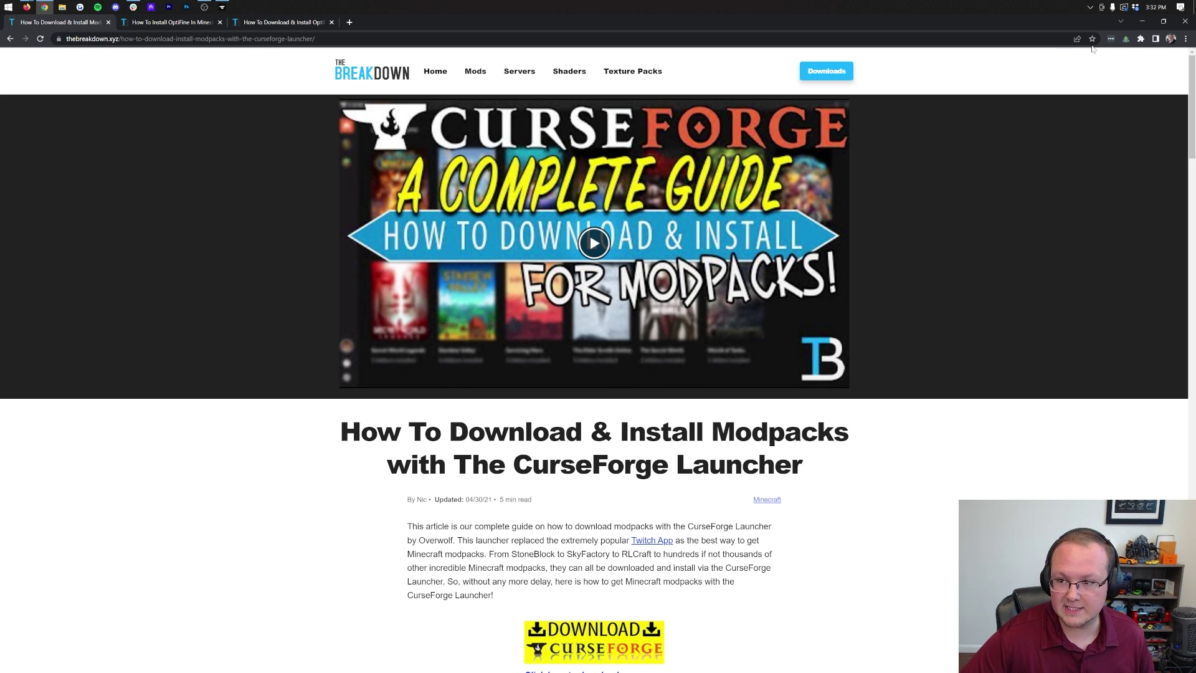
Step: Open the OptiFine downloads page from the OptiFine installation guide and close the guide
{"action": "left_click", "coordinate": [176, 24]}
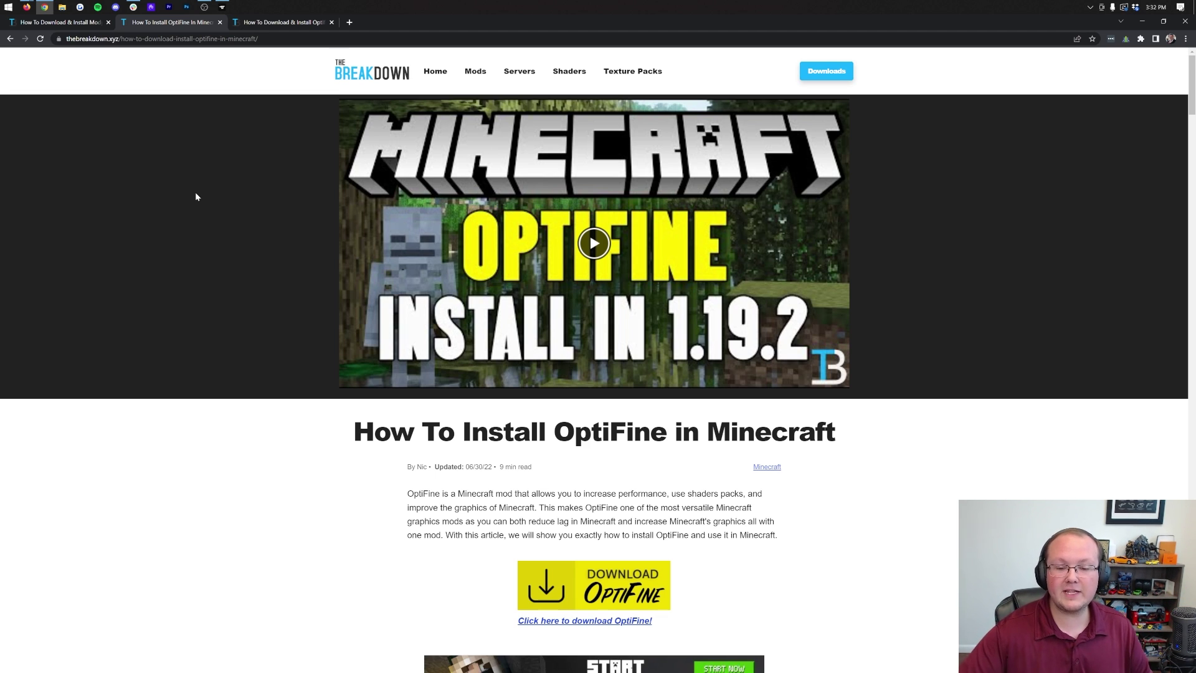
{"action": "scroll", "coordinate": [208, 237], "scroll_direction": "down", "scroll_amount": 3}
{"action": "scroll", "coordinate": [213, 249], "scroll_direction": "down", "scroll_amount": 1}
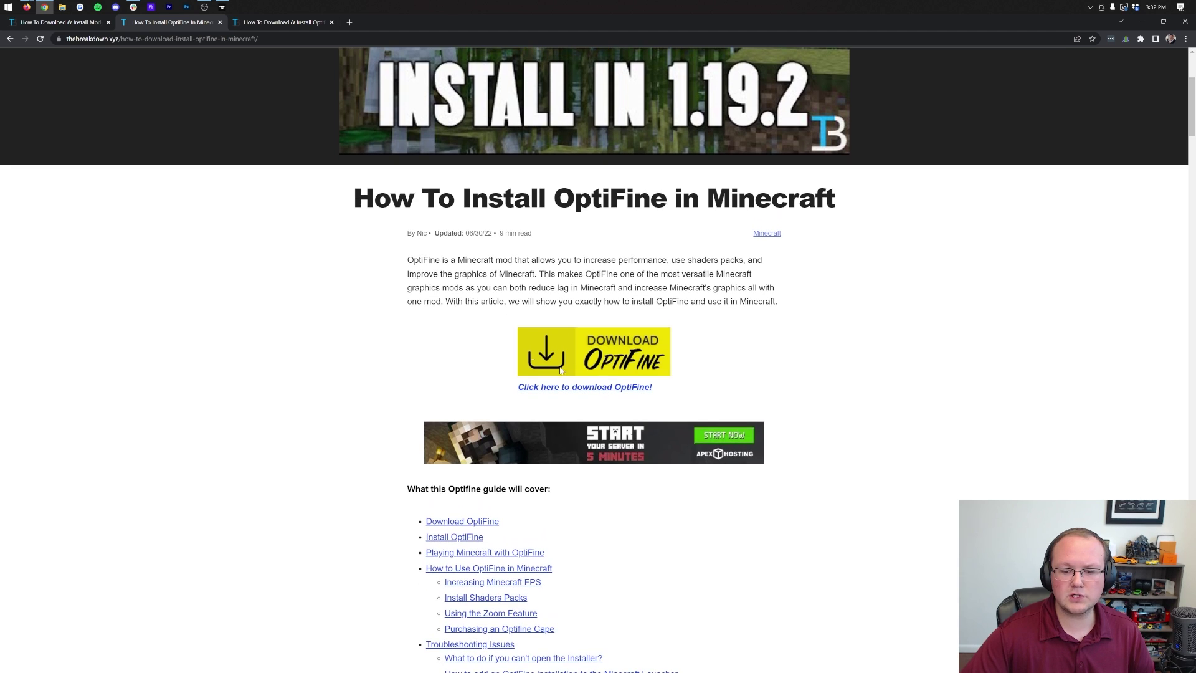
{"action": "left_click", "coordinate": [598, 356]}
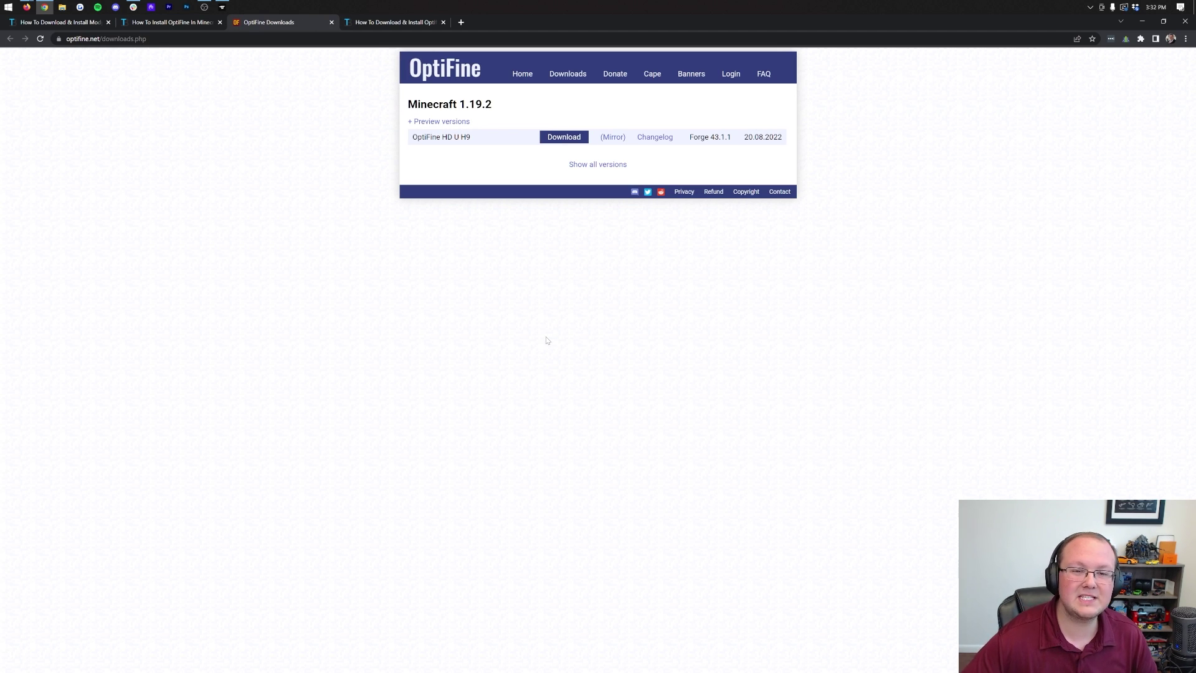
{"action": "left_click", "coordinate": [220, 22]}
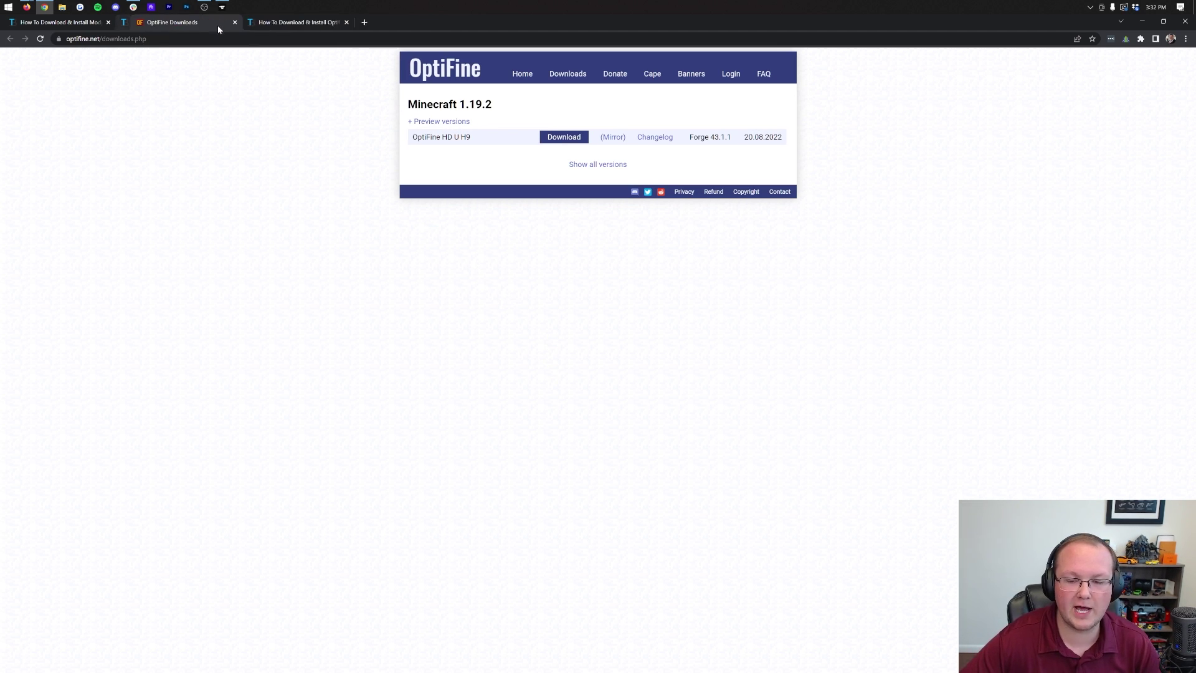
Step: Switch from the browser to a new blank Notepad document and place it side by side with the CurseForge window
{"action": "left_click", "coordinate": [1143, 21]}
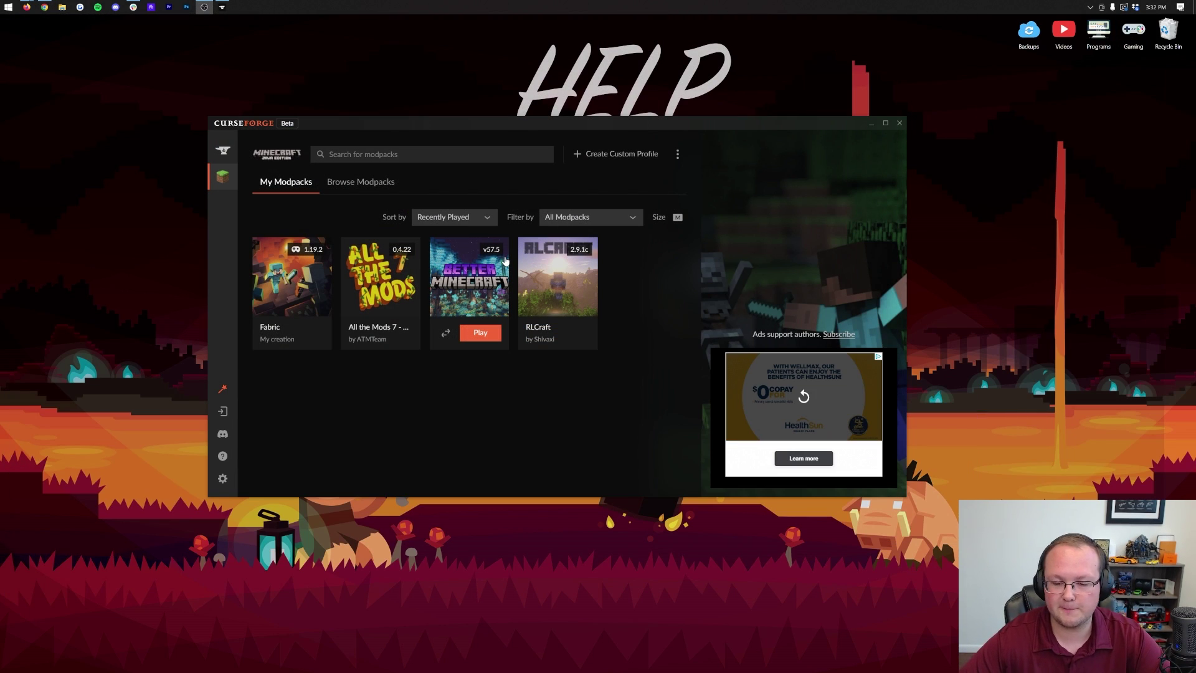
{"action": "left_click", "coordinate": [3, 5]}
{"action": "type", "text": "note"}
{"action": "key", "text": "Return"}
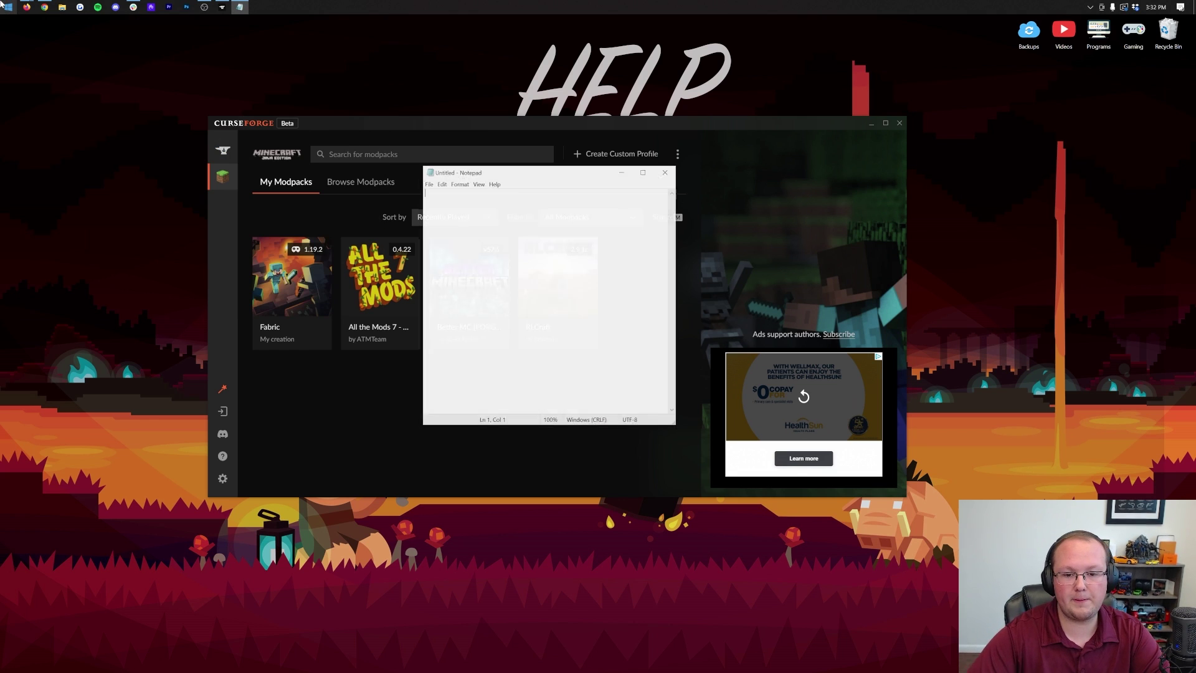
{"action": "left_click_drag", "start_coordinate": [562, 174], "coordinate": [977, 138]}
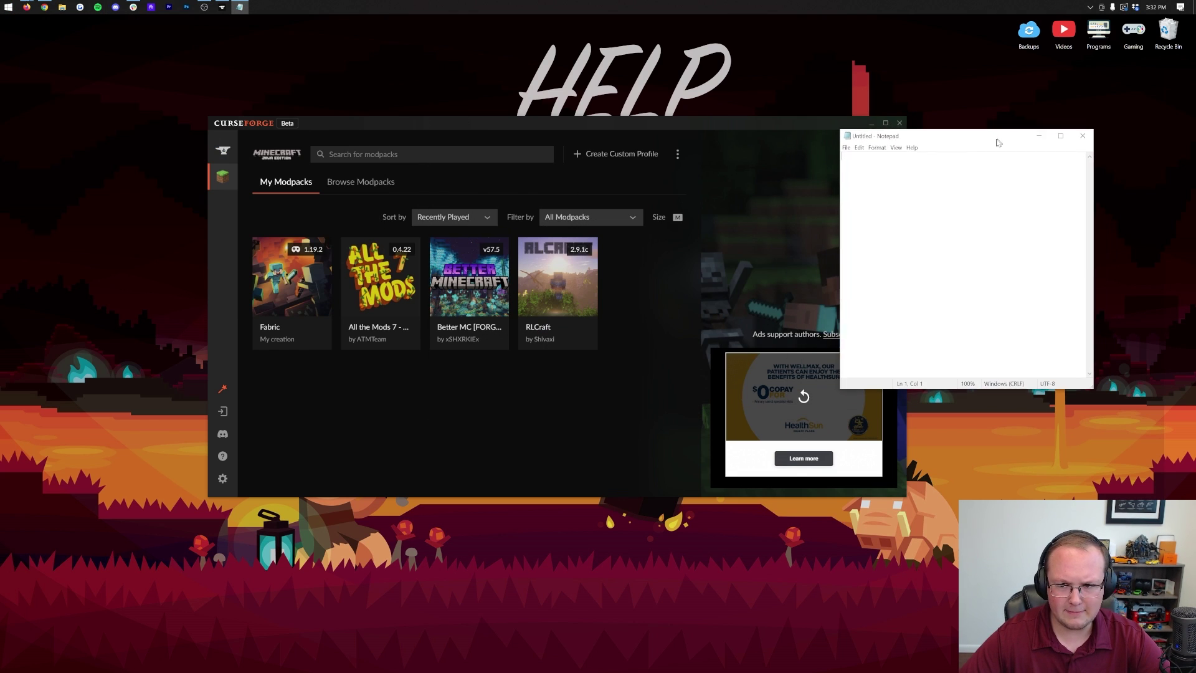
{"action": "left_click_drag", "start_coordinate": [634, 120], "coordinate": [563, 132]}
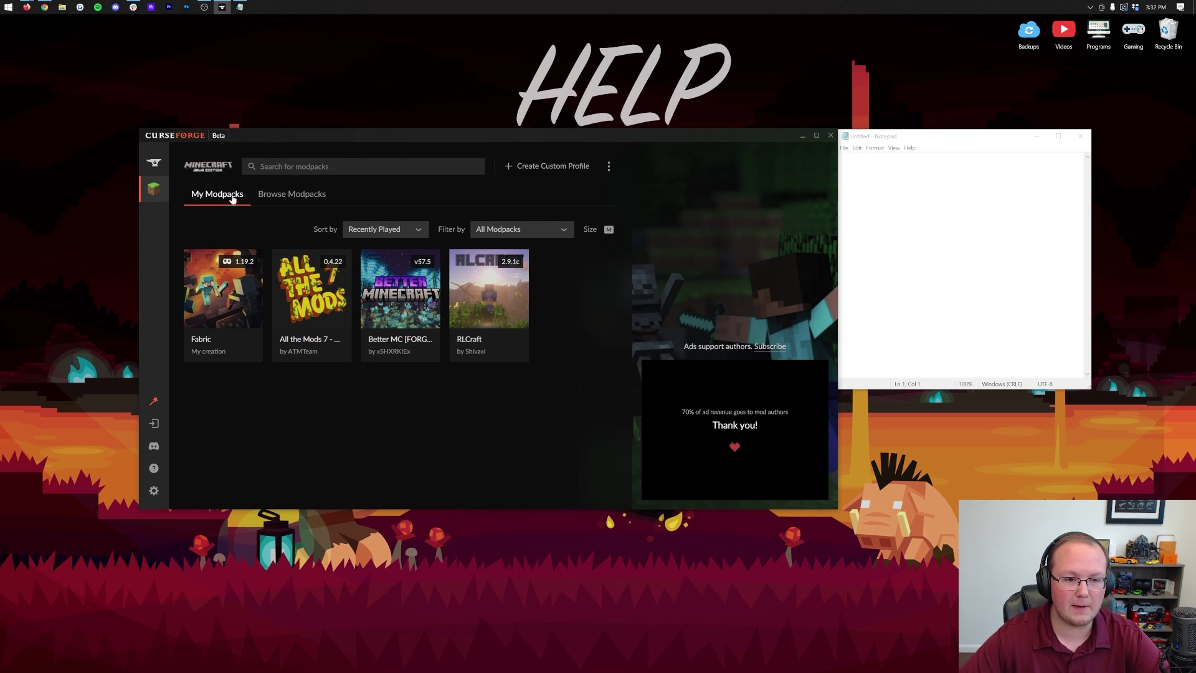
Step: View the All the Mods 7 profile in CurseForge and note "ATM7 - Forge 40.1.60" in Notepad
{"action": "right_click", "coordinate": [328, 297]}
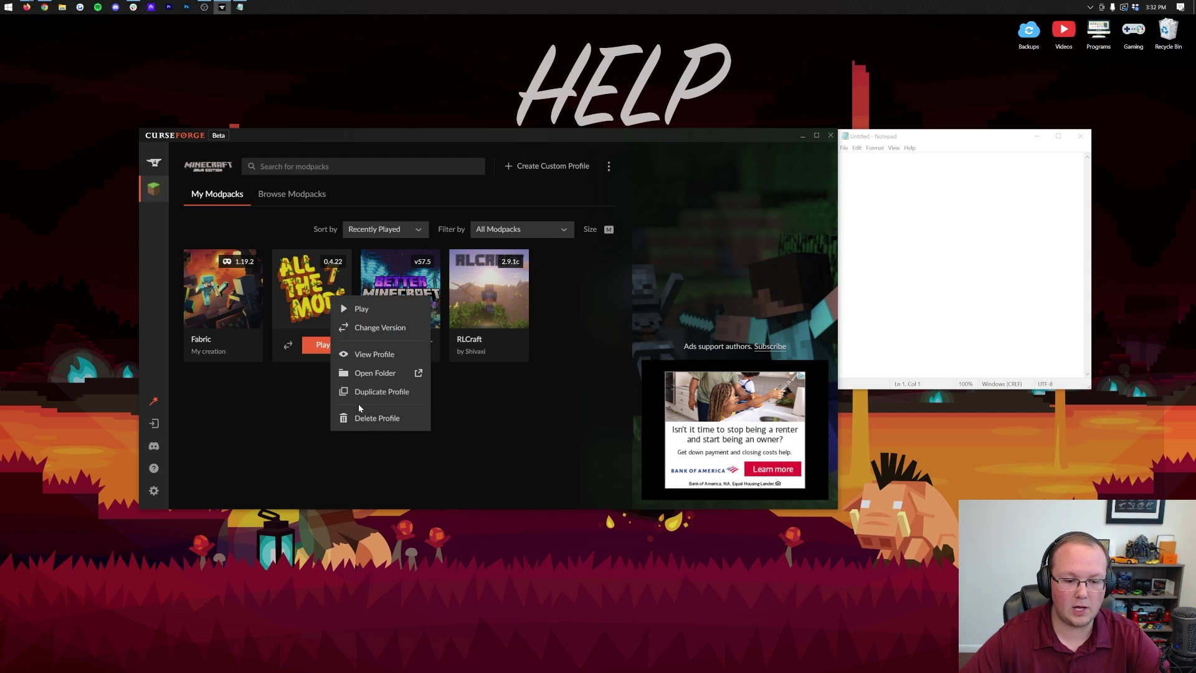
{"action": "left_click", "coordinate": [366, 355]}
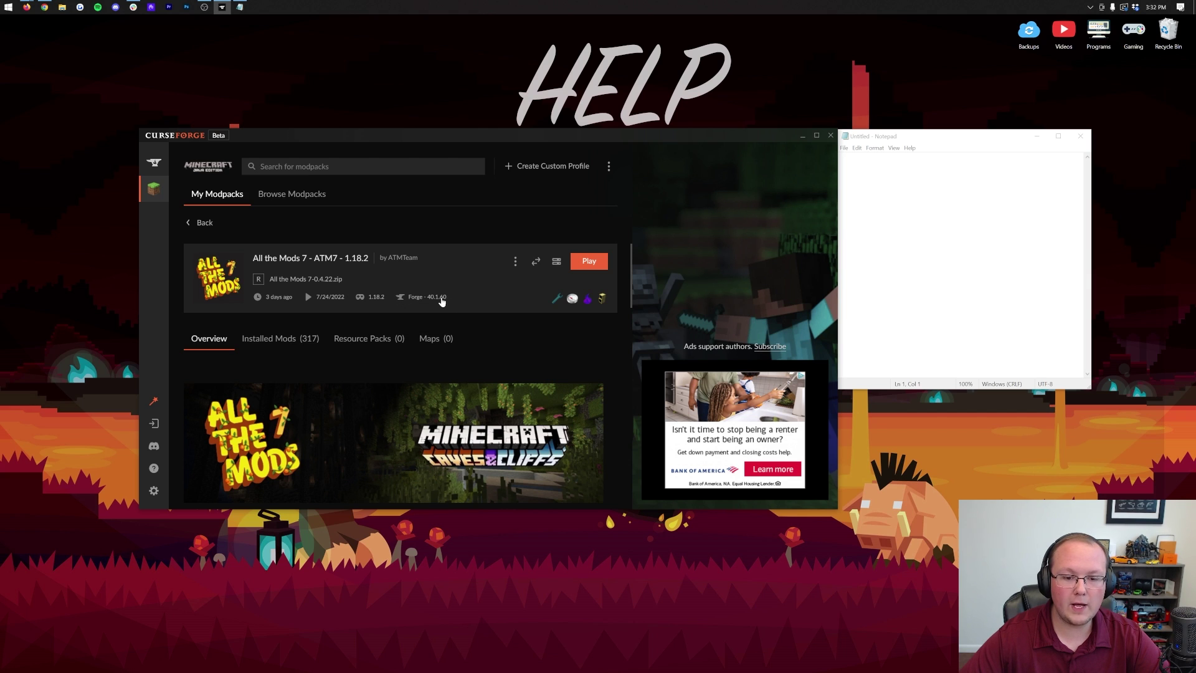
{"action": "left_click", "coordinate": [872, 262]}
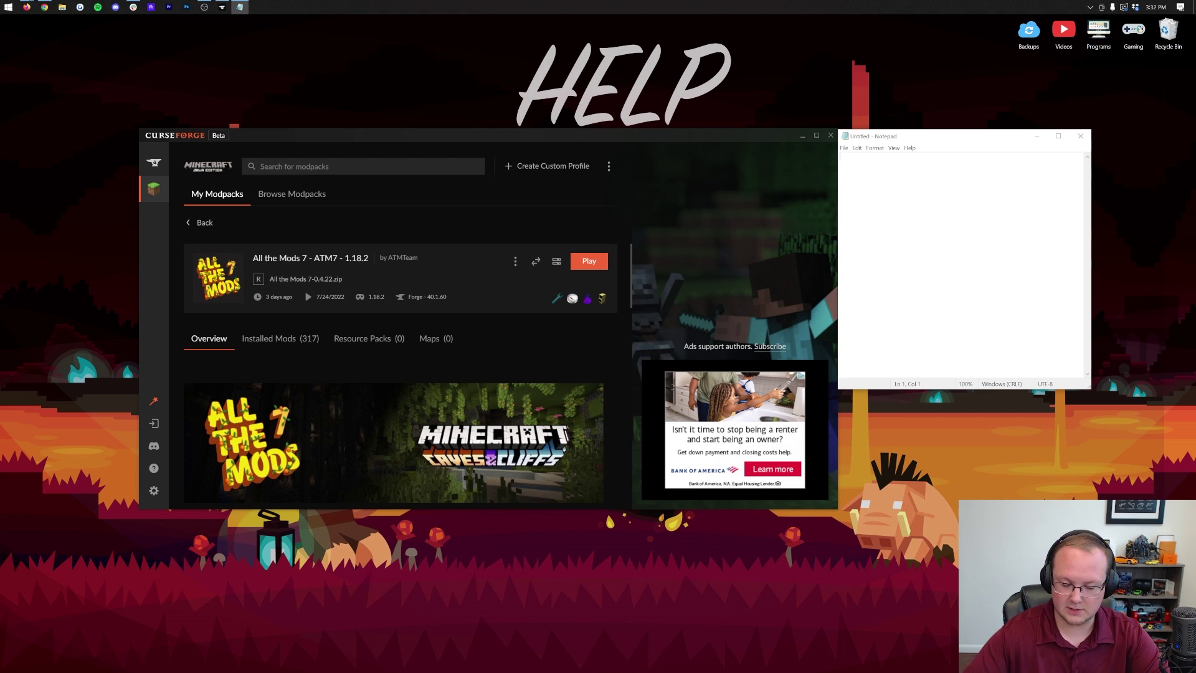
{"action": "type", "text": "ATM"}
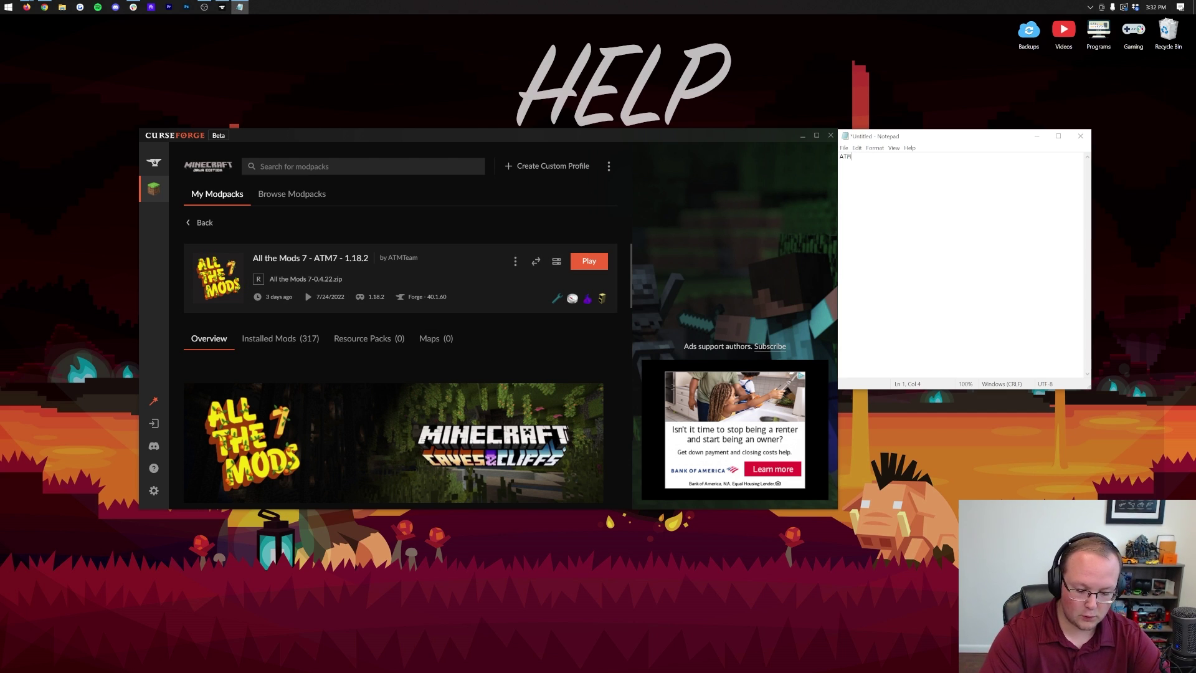
{"action": "type", "text": "7 - For"}
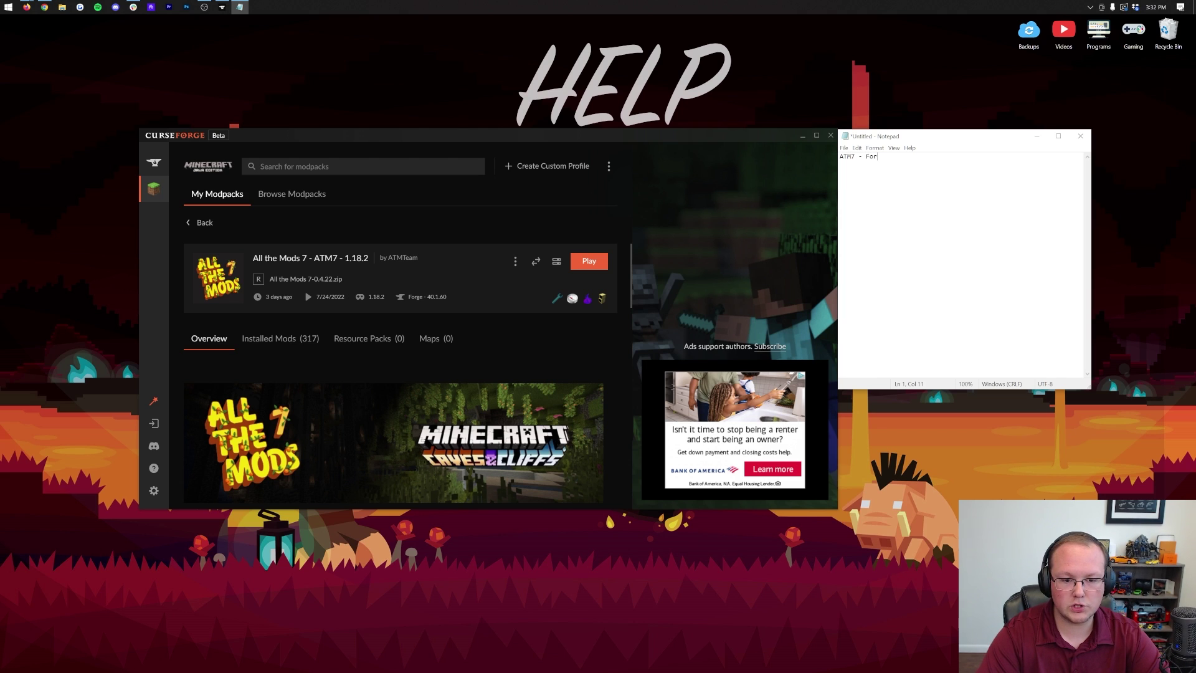
{"action": "type", "text": "ge 40.1"}
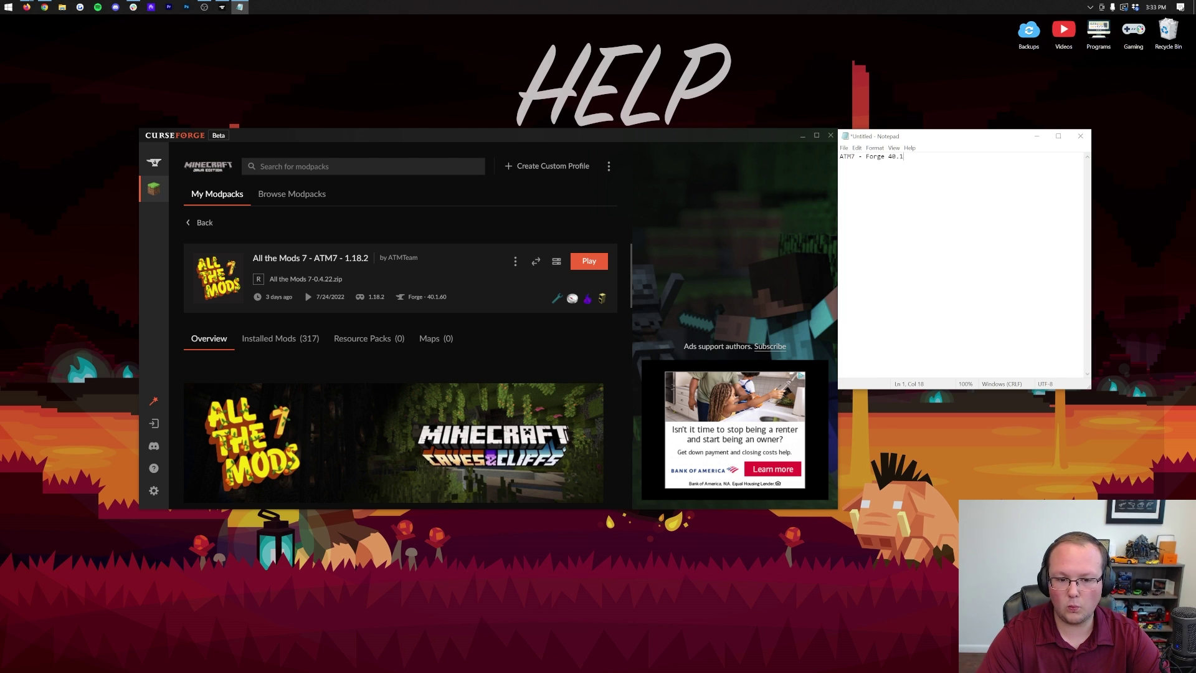
{"action": "type", "text": ".60"}
{"action": "key", "text": "Return"}
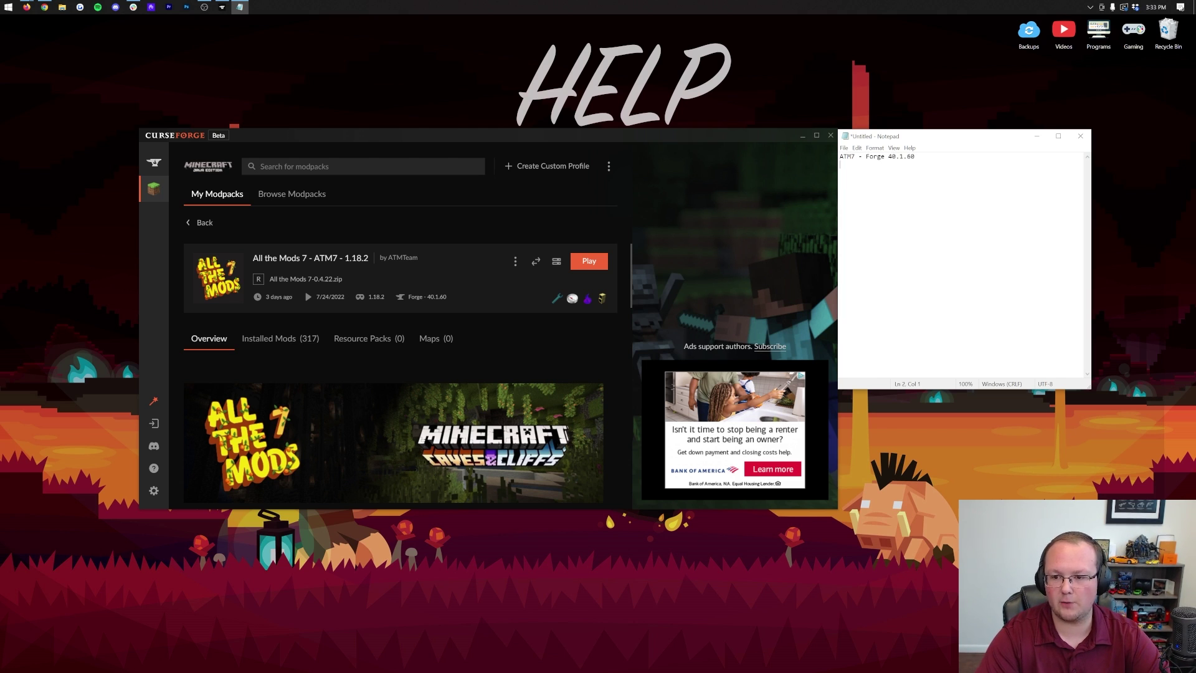
Step: View the Better MC profile and note "Better MC - Forge 36.2.35" with an indented "Game Version: 1.16.5" line in Notepad
{"action": "left_click", "coordinate": [190, 224]}
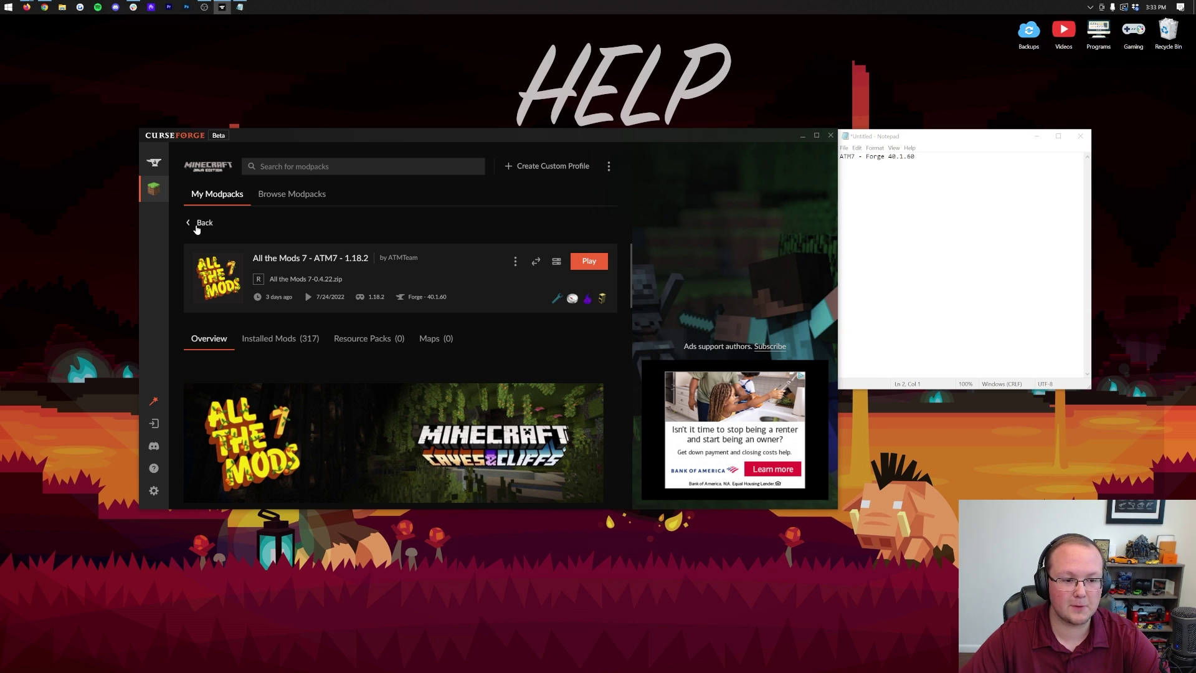
{"action": "left_click", "coordinate": [428, 343]}
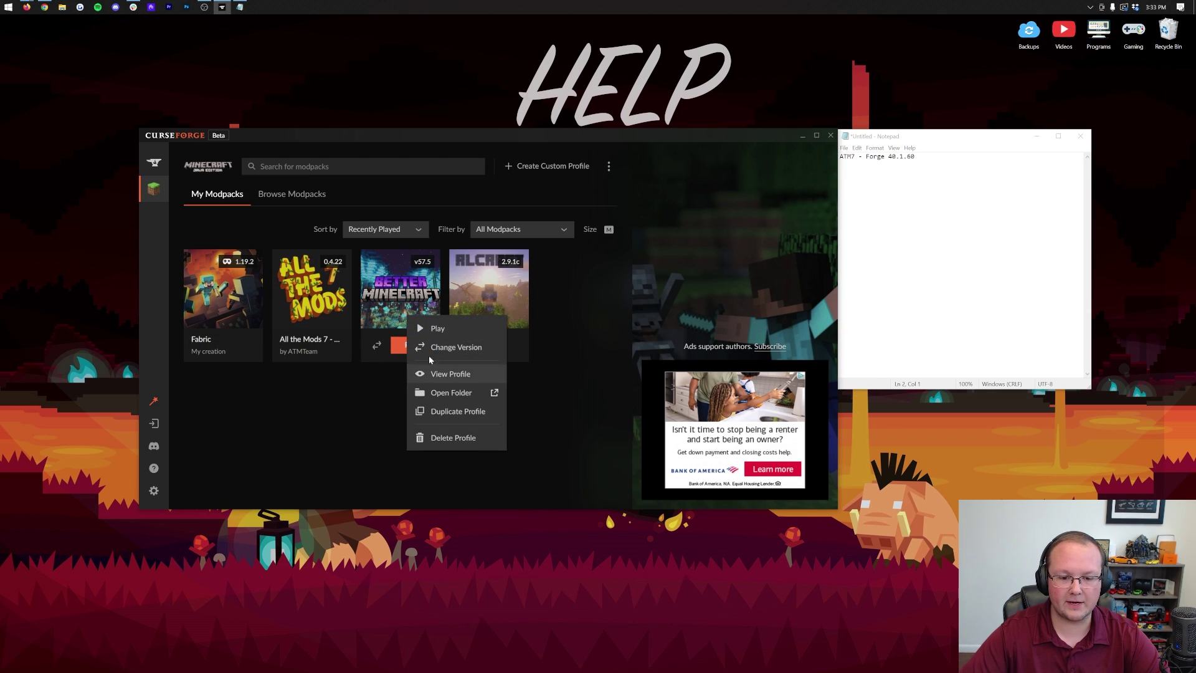
{"action": "left_click", "coordinate": [455, 374]}
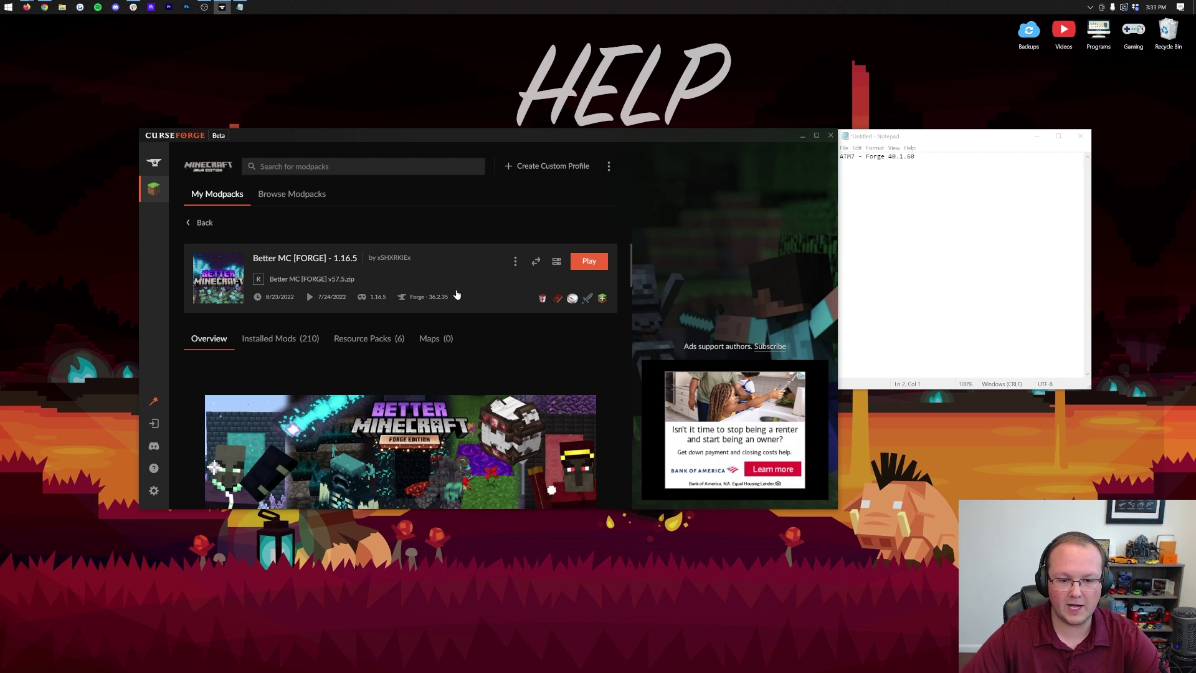
{"action": "key", "text": "alt+Tab"}
{"action": "type", "text": "Better MC -"}
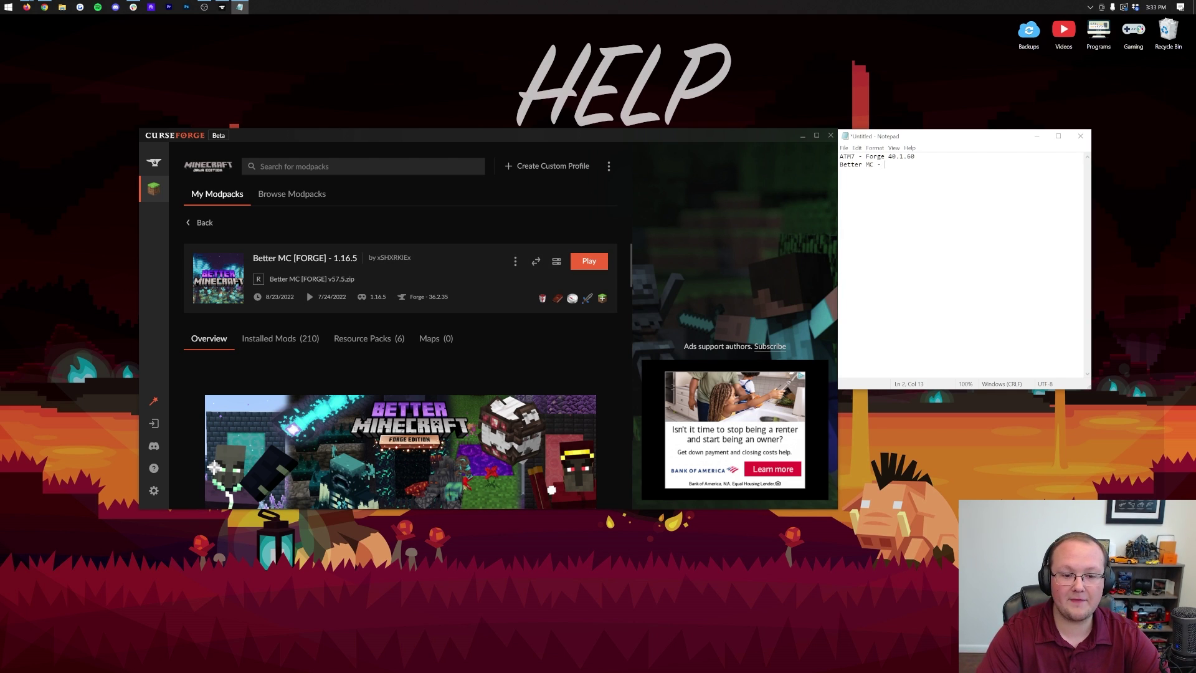
{"action": "type", "text": " Forge 3"}
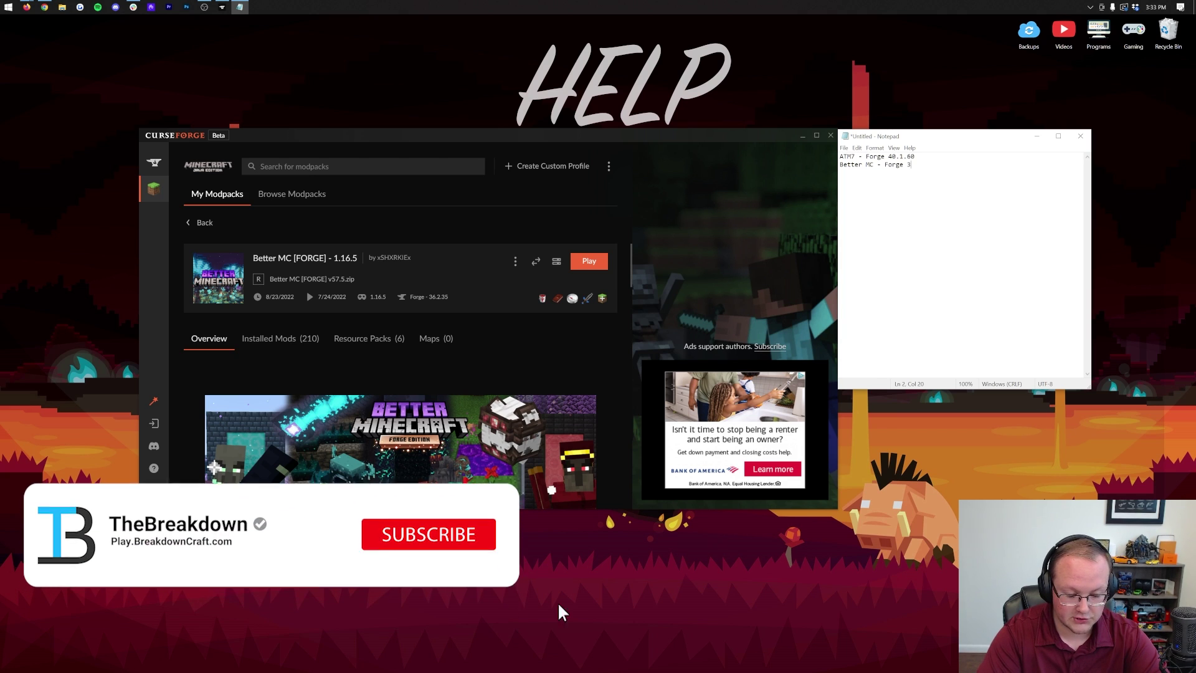
{"action": "type", "text": "6.2.35 "}
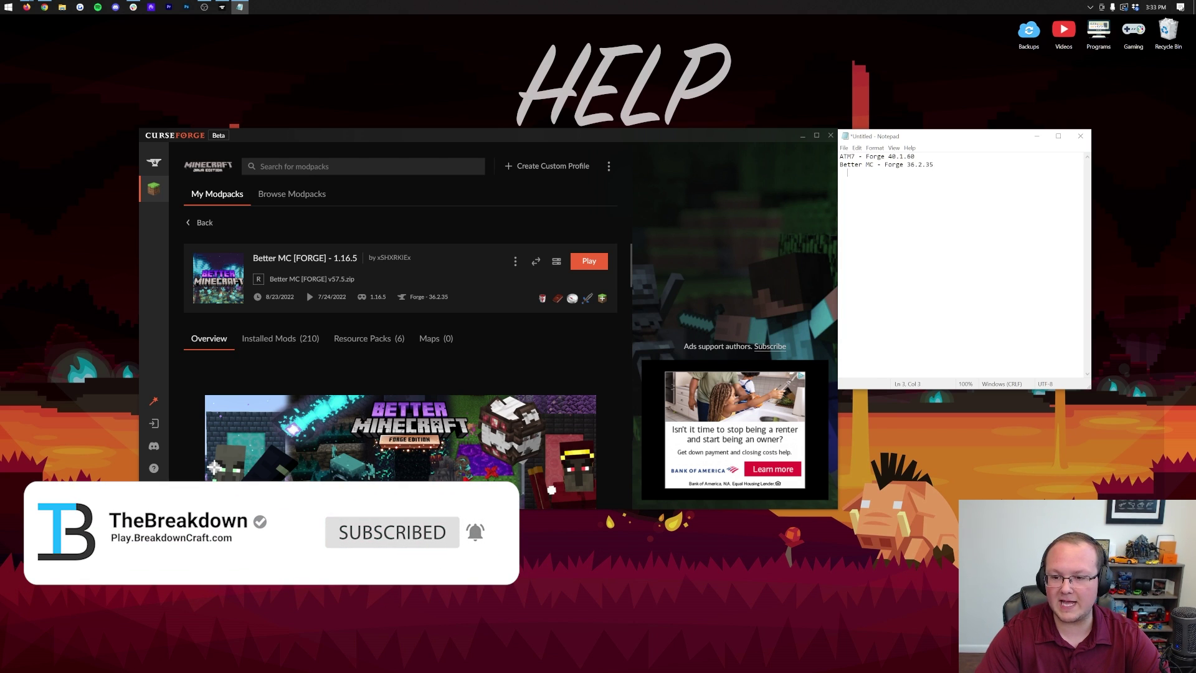
{"action": "type", "text": "   Game Version: "}
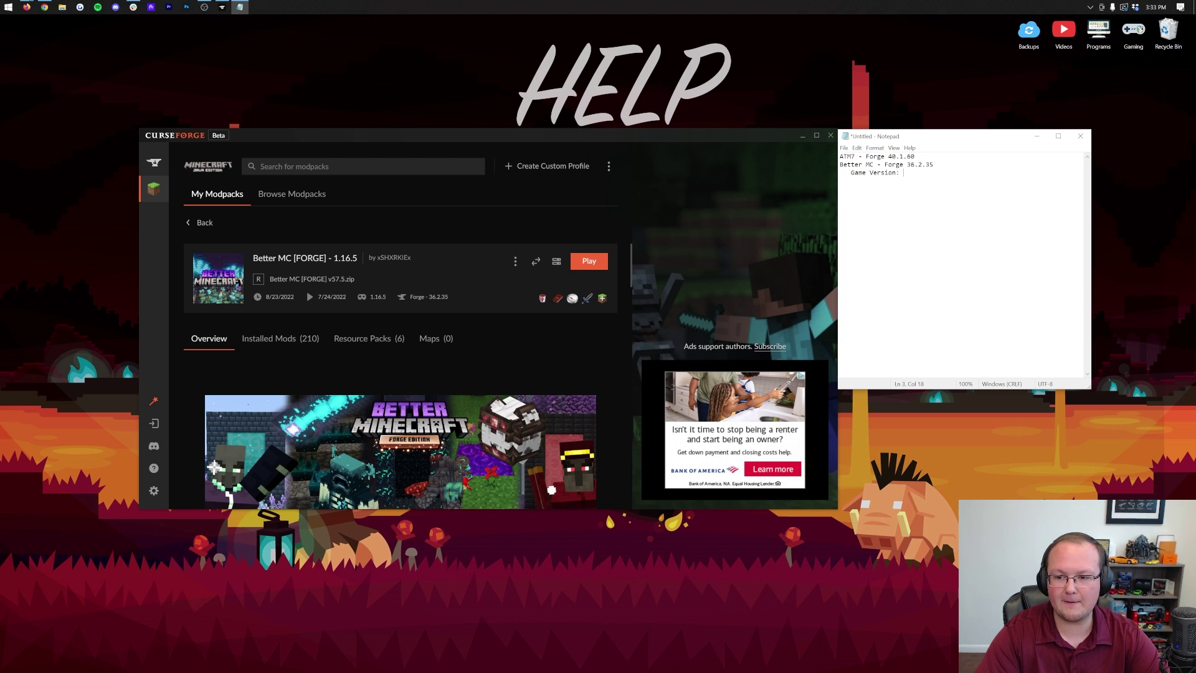
{"action": "type", "text": "1.16.5"}
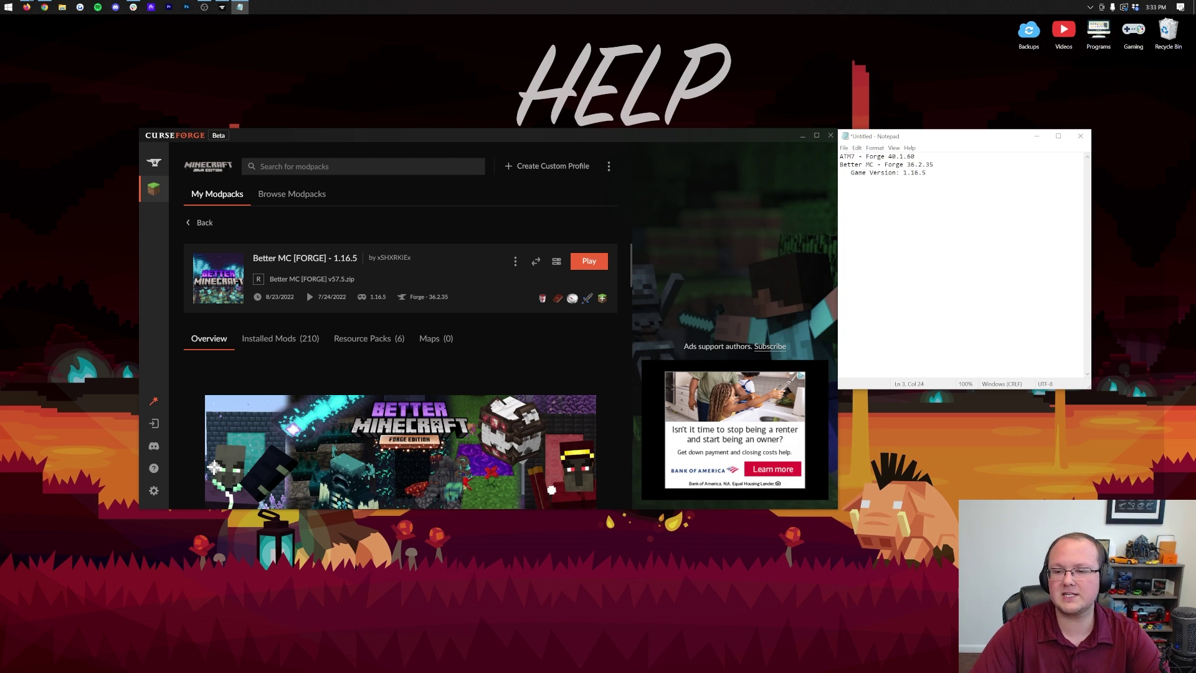
Step: Reopen the All the Mods 7 profile and add an indented "Game Version: 1.18.2" line under the ATM7 note, separated from the Better MC entry
{"action": "left_click", "coordinate": [220, 224]}
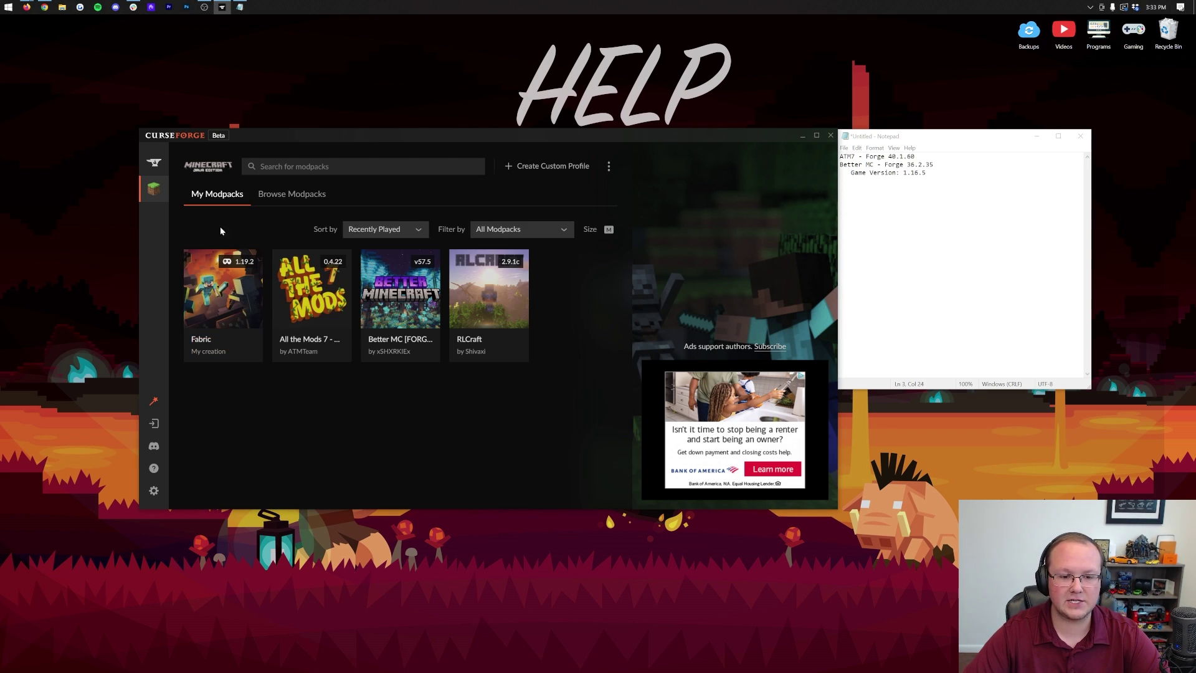
{"action": "right_click", "coordinate": [320, 308]}
{"action": "left_click", "coordinate": [364, 367]}
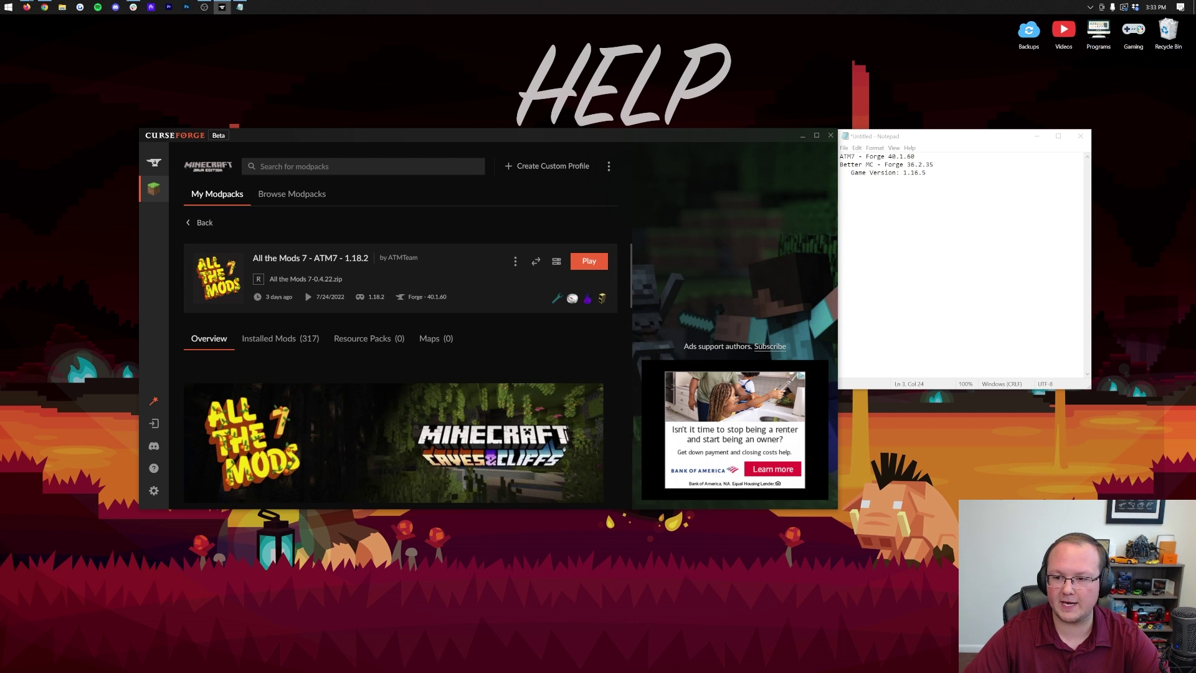
{"action": "left_click", "coordinate": [919, 164]}
{"action": "key", "text": "Return"}
{"action": "key", "text": "Return"}
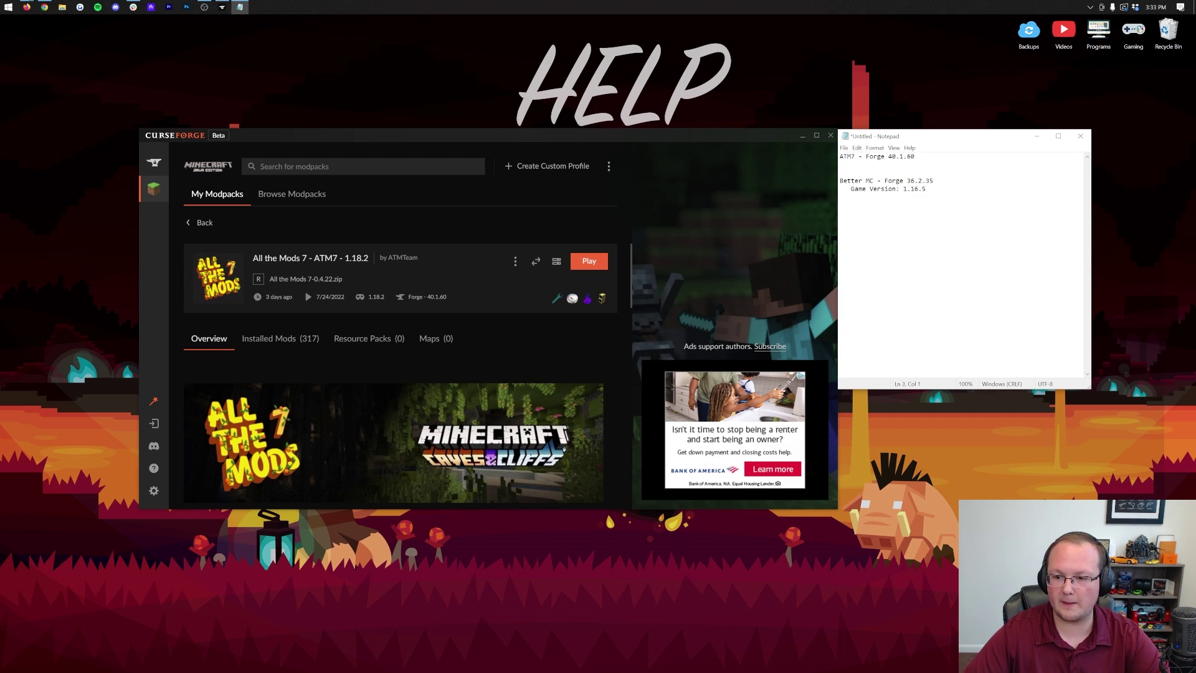
{"action": "key", "text": "Up"}
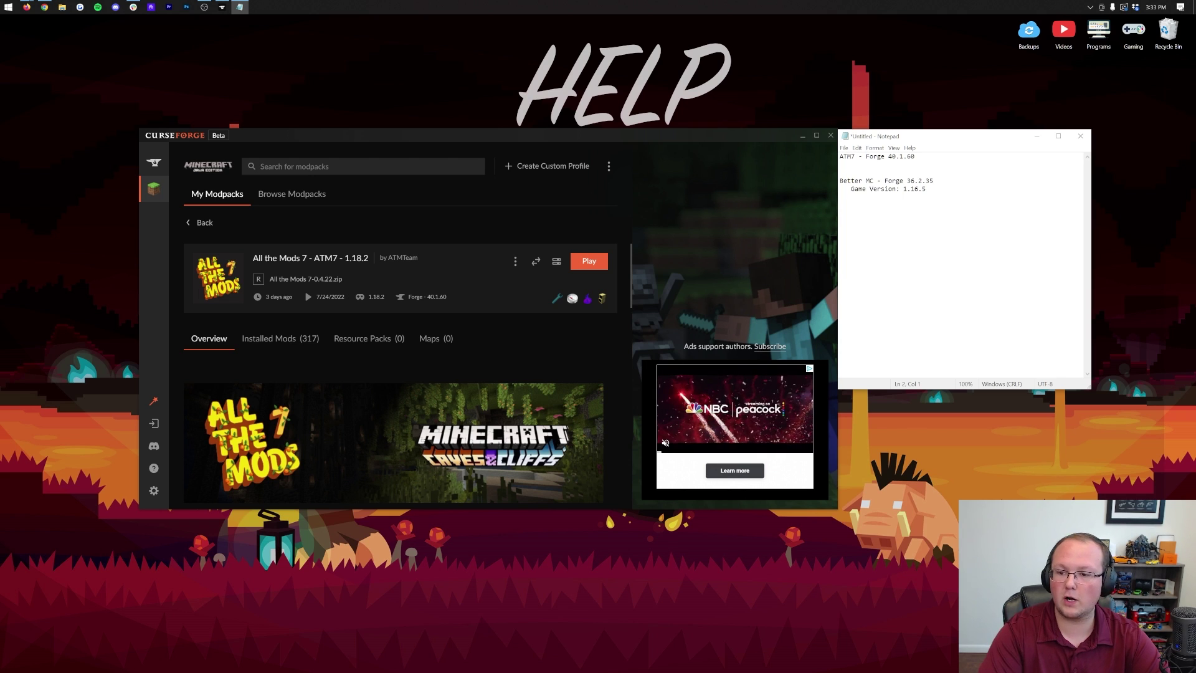
{"action": "type", "text": "Game Ver"}
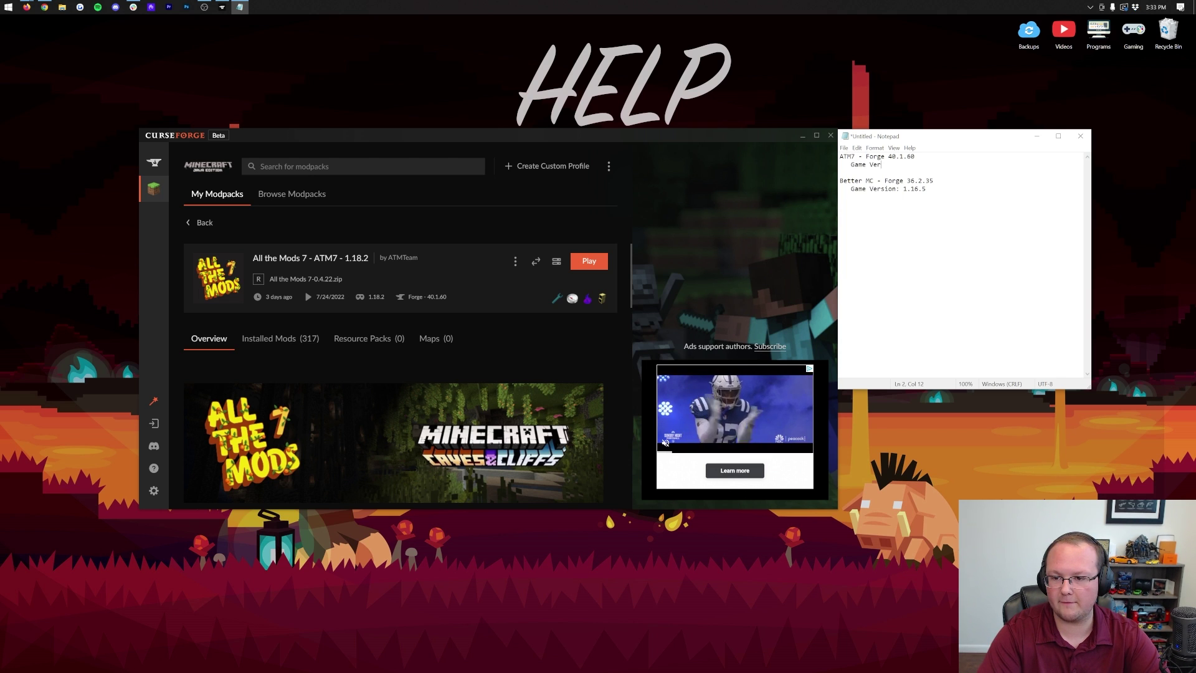
{"action": "type", "text": "sion: 1.19"}
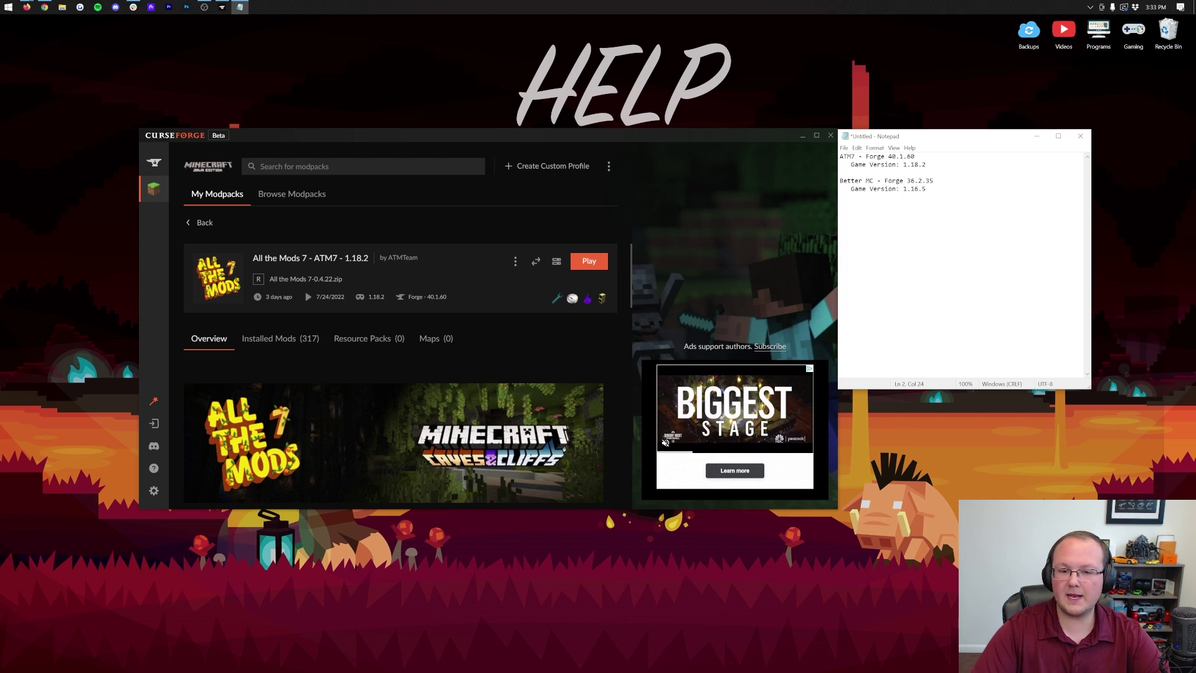
Step: View the RLCraft profile in CurseForge and note "RLCRaft - Forge 14.23.5.2860" below the Better MC entry in Notepad
{"action": "left_click", "coordinate": [200, 223]}
{"action": "right_click", "coordinate": [473, 315]}
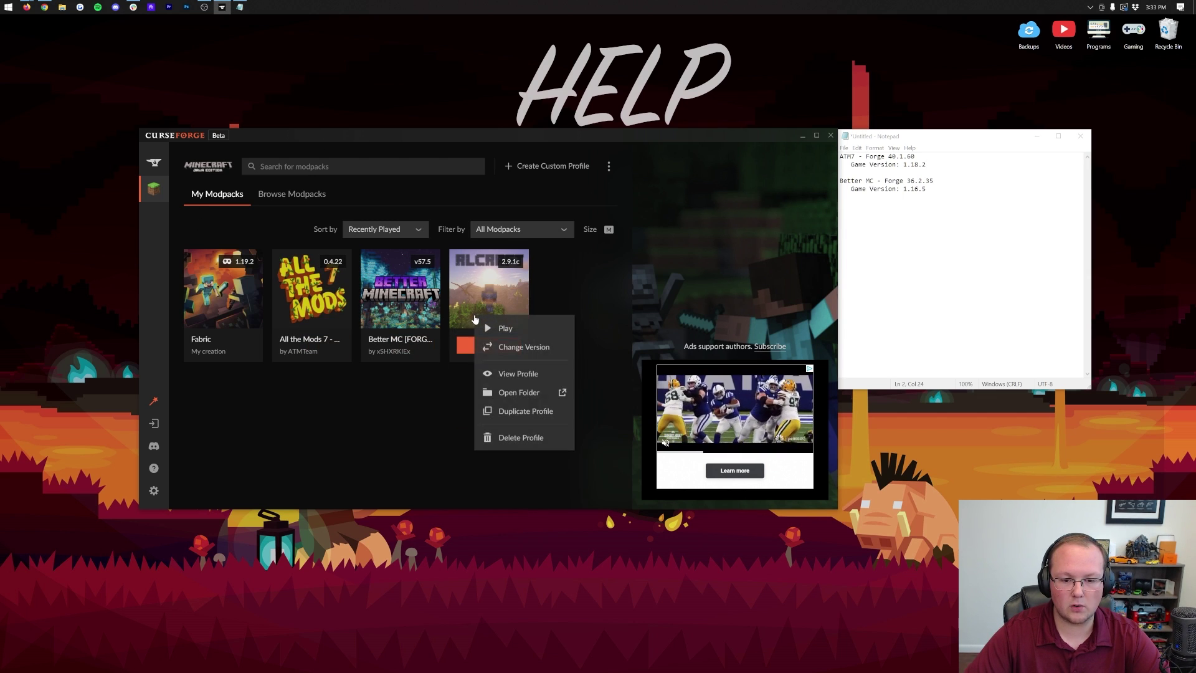
{"action": "left_click", "coordinate": [526, 379]}
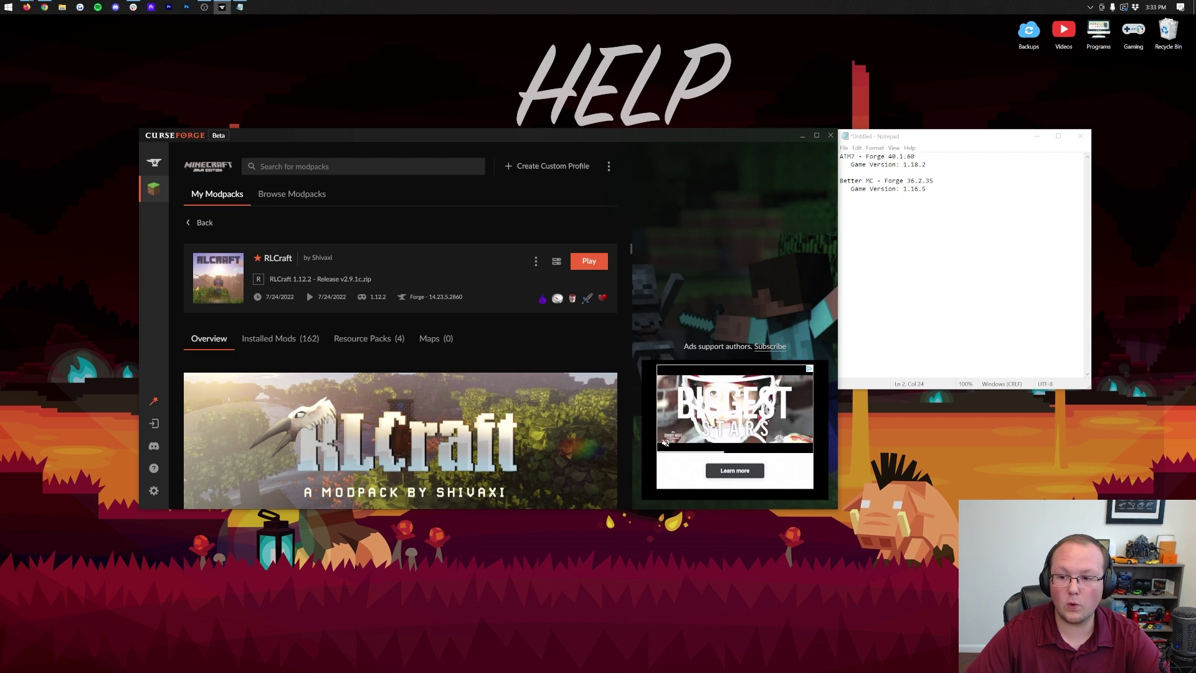
{"action": "left_click", "coordinate": [927, 189]}
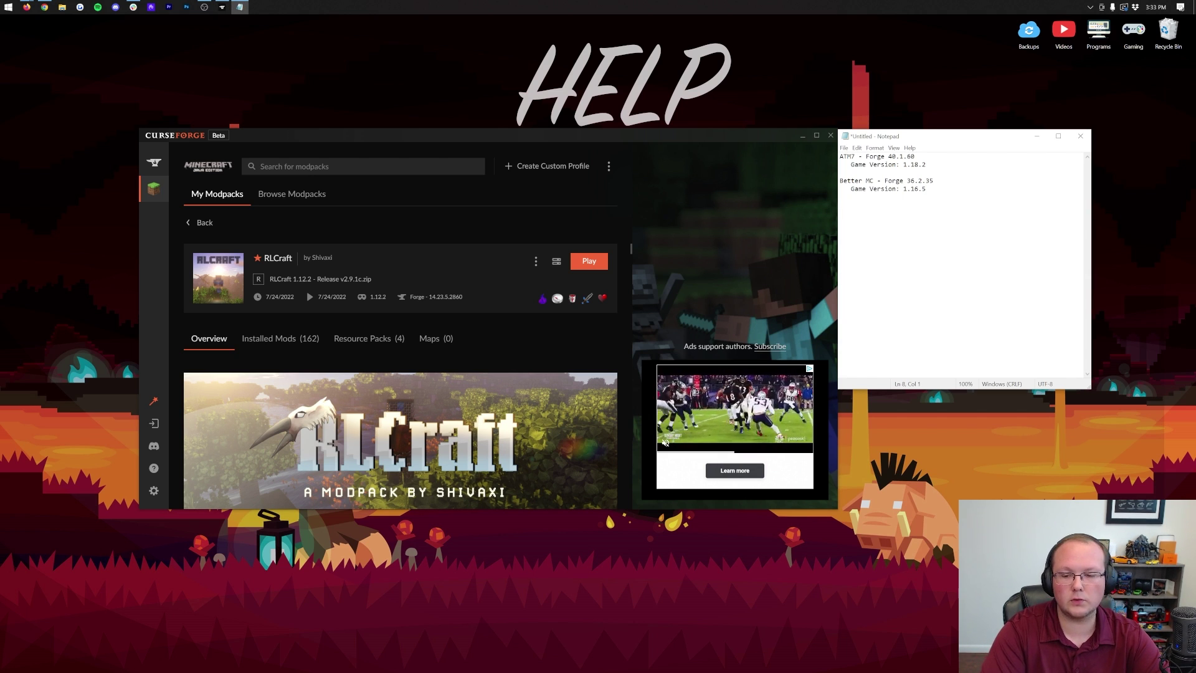
{"action": "key", "text": "Return"}
{"action": "type", "text": "RLCRaft"}
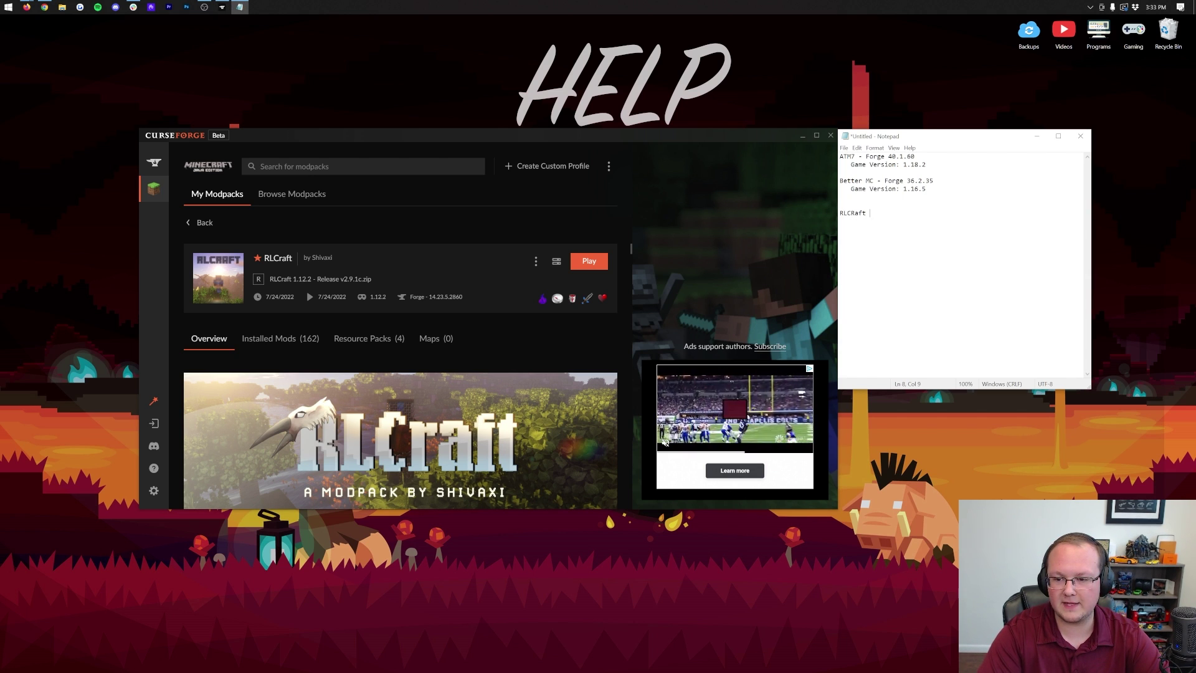
{"action": "type", "text": " - Forge 1"}
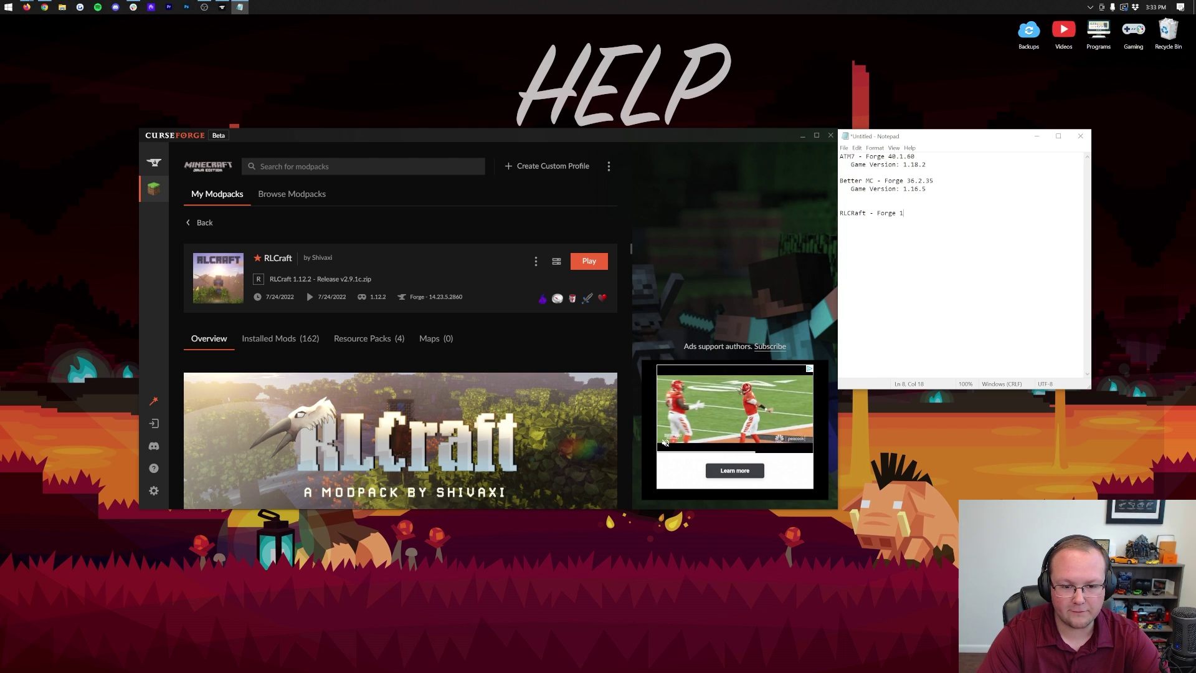
{"action": "type", "text": "4.23.6"}
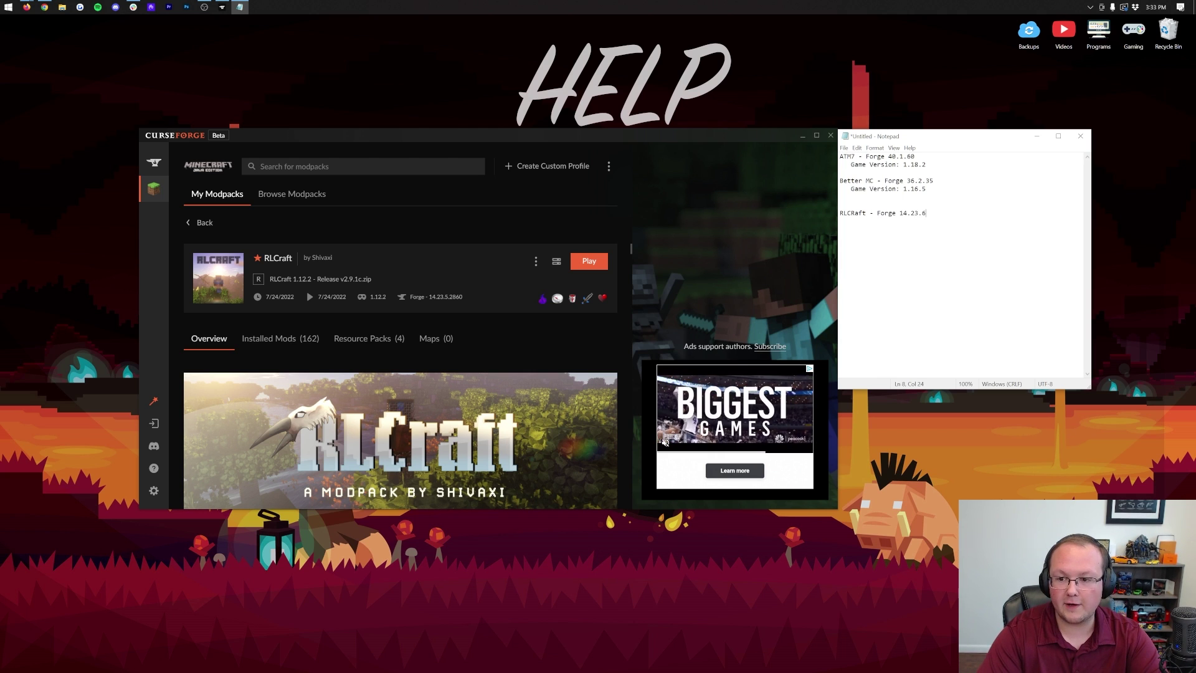
{"action": "type", "text": ".286"}
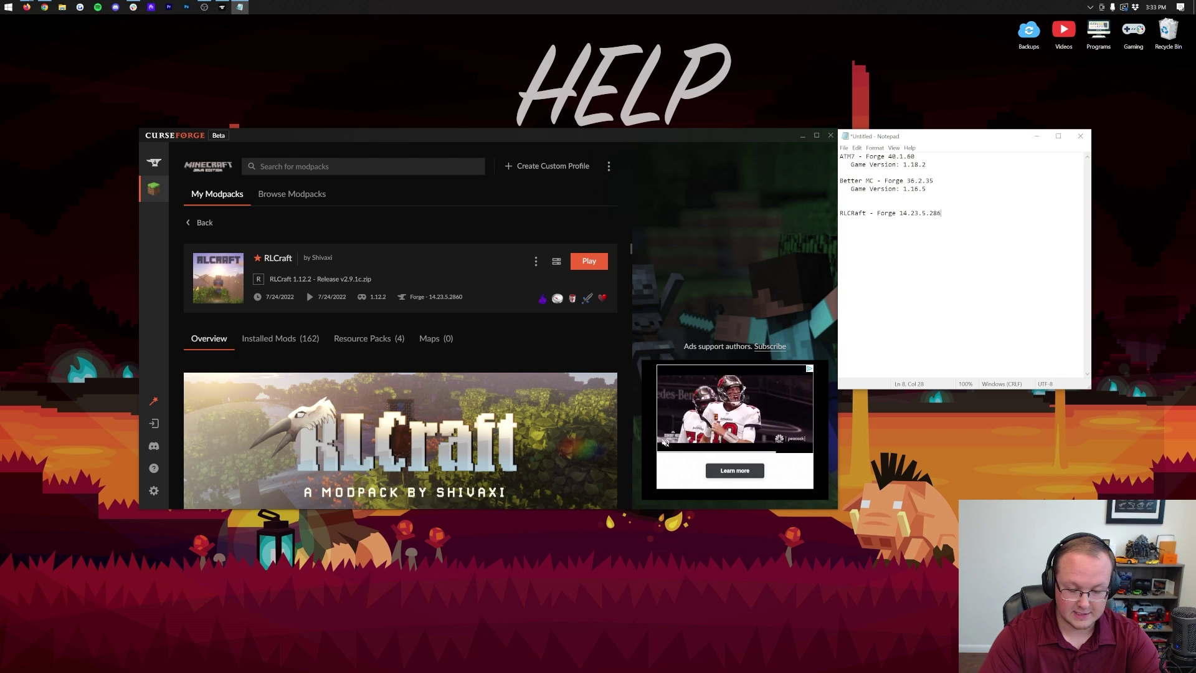
{"action": "type", "text": "0"}
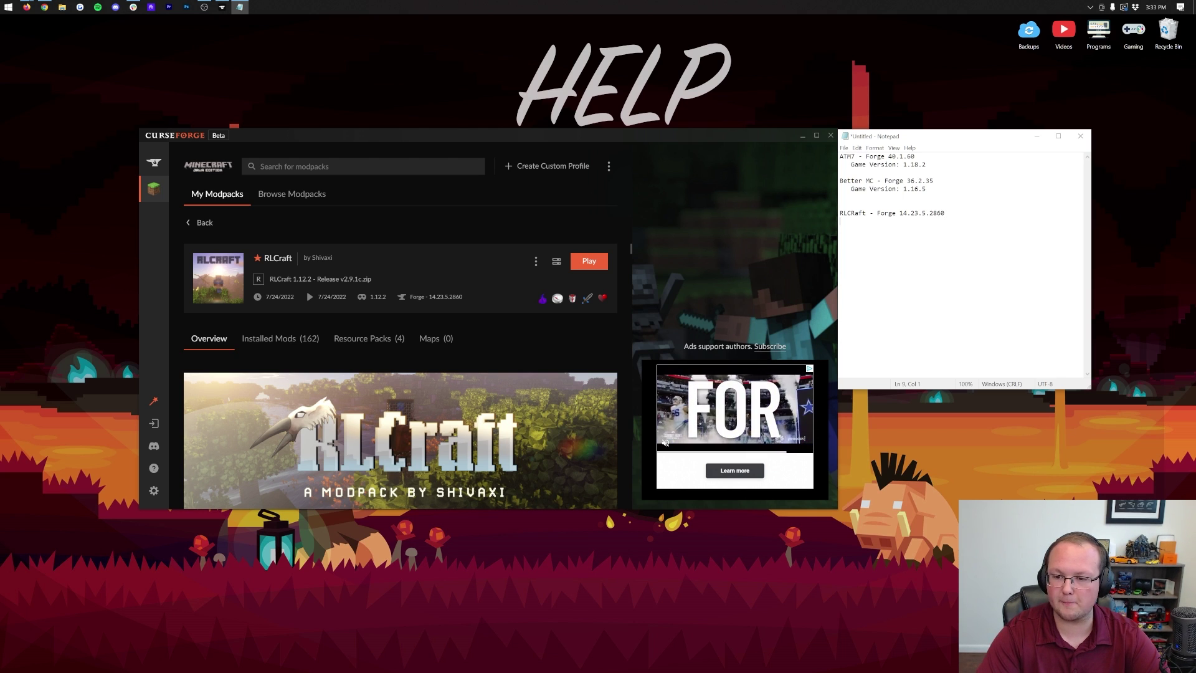
Step: Add an indented "Game Version: 1.12.2" line under the RLCraft note, followed by a blank line
{"action": "type", "text": " Game Ve"}
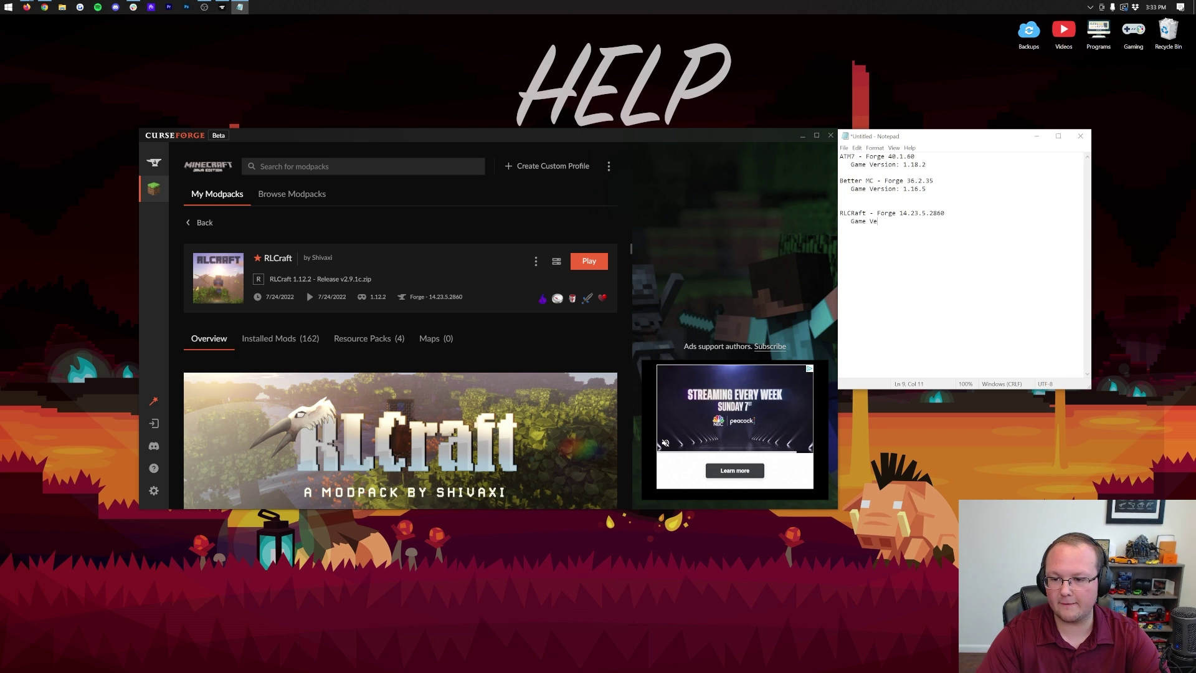
{"action": "type", "text": "rsion: 1.12.2"}
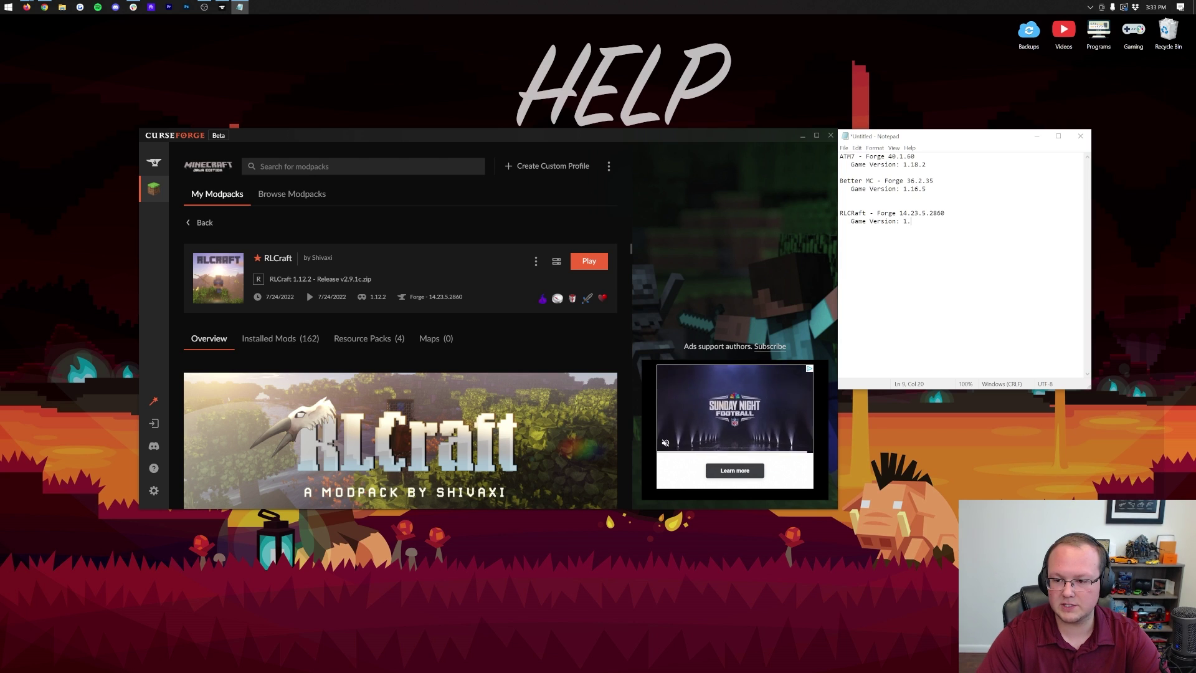
{"action": "key", "text": "Return"}
{"action": "key", "text": "Return"}
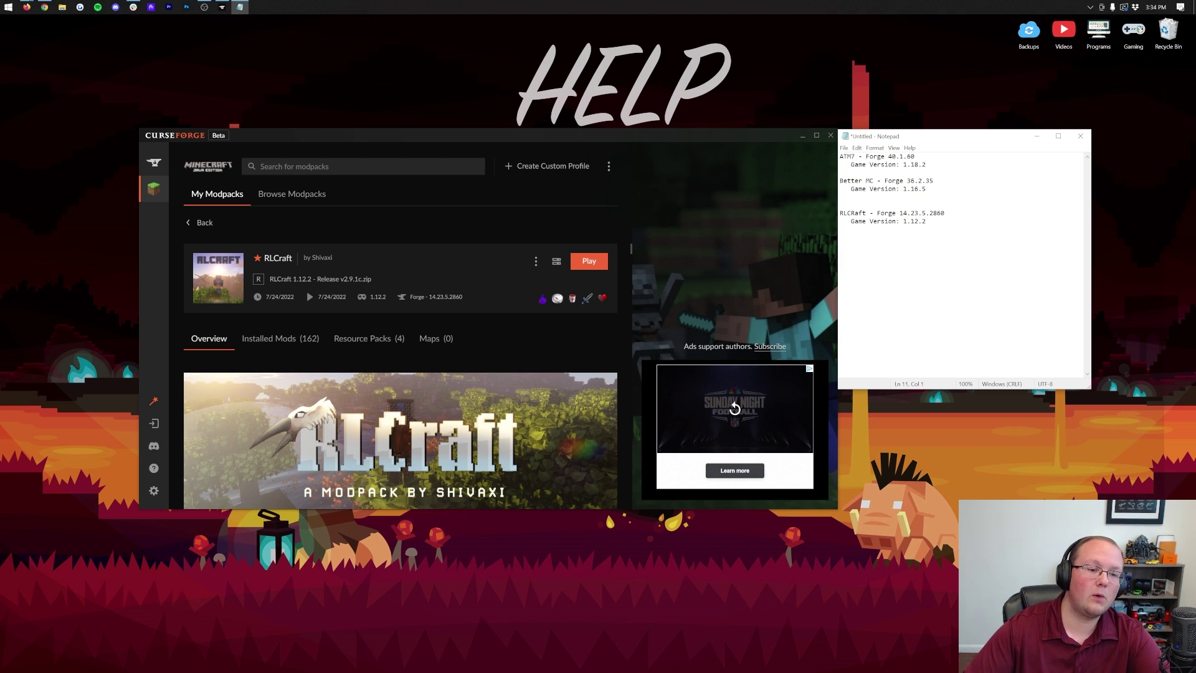
Step: View the Fabric profile in CurseForge and add the note "Fabric - 1.19.2" in Notepad
{"action": "left_click", "coordinate": [210, 223]}
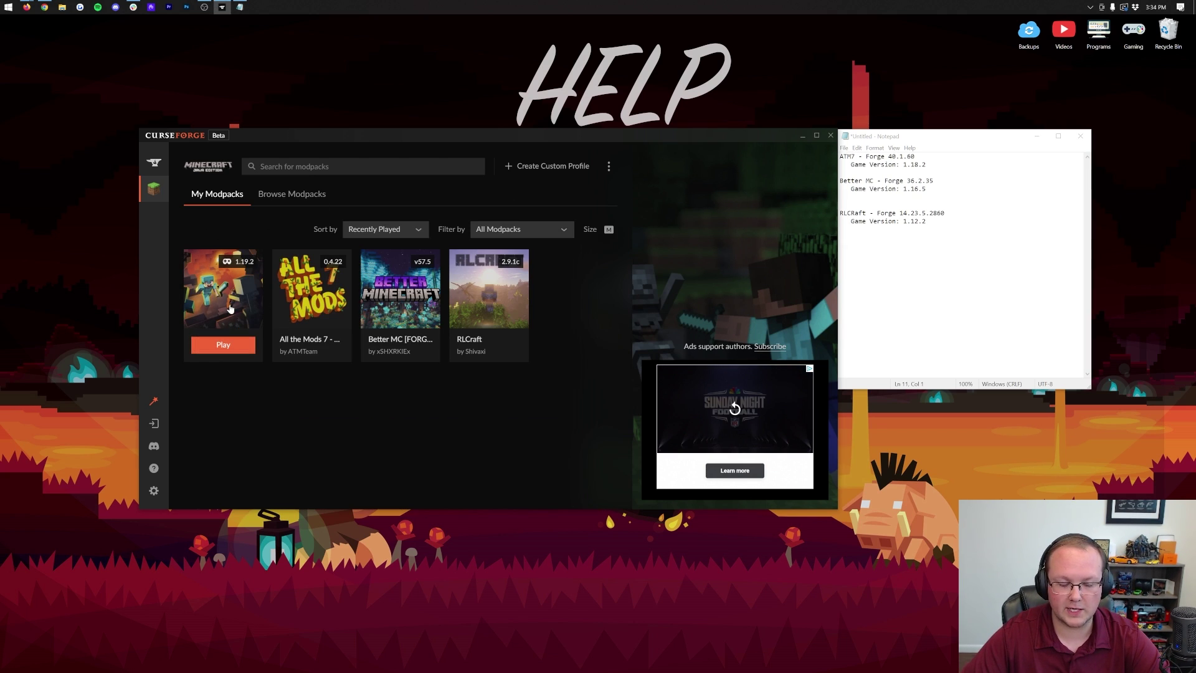
{"action": "right_click", "coordinate": [233, 303]}
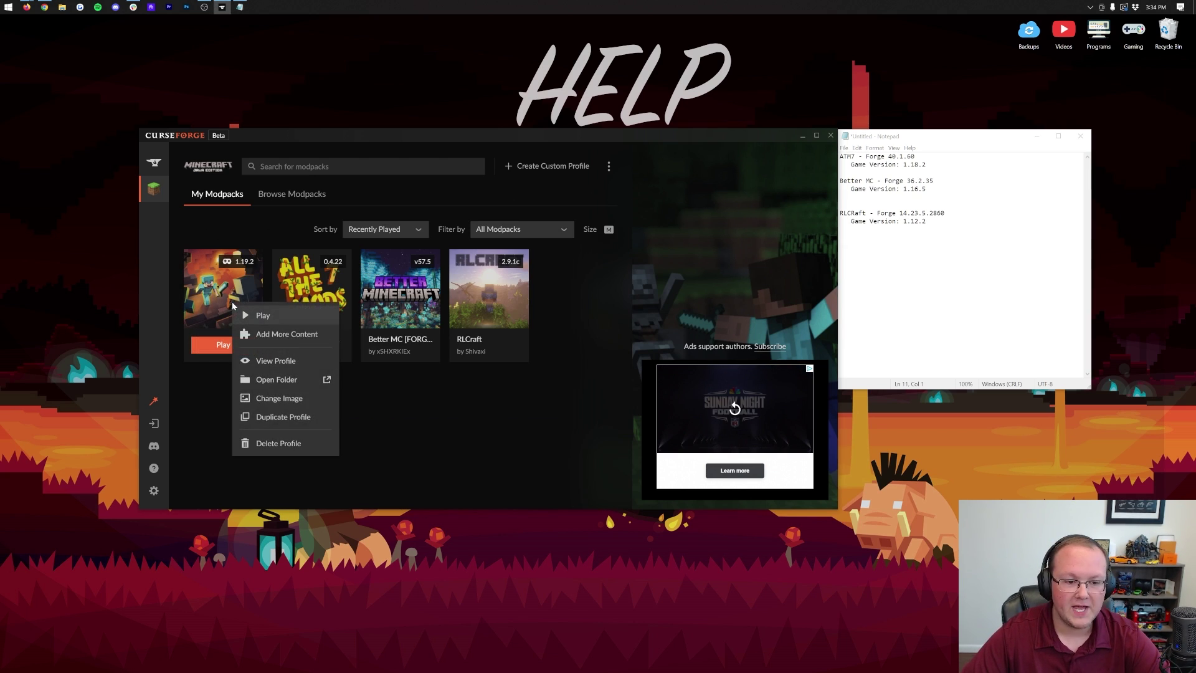
{"action": "left_click", "coordinate": [275, 360]}
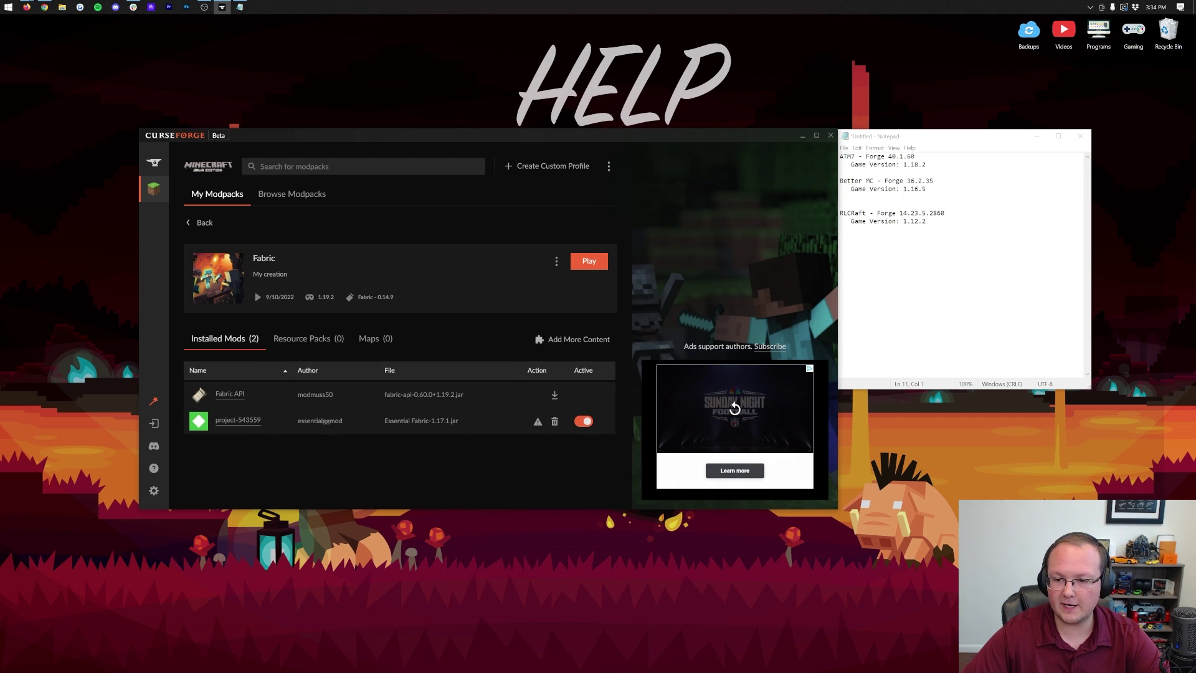
{"action": "left_click", "coordinate": [239, 7]}
{"action": "type", "text": "F"}
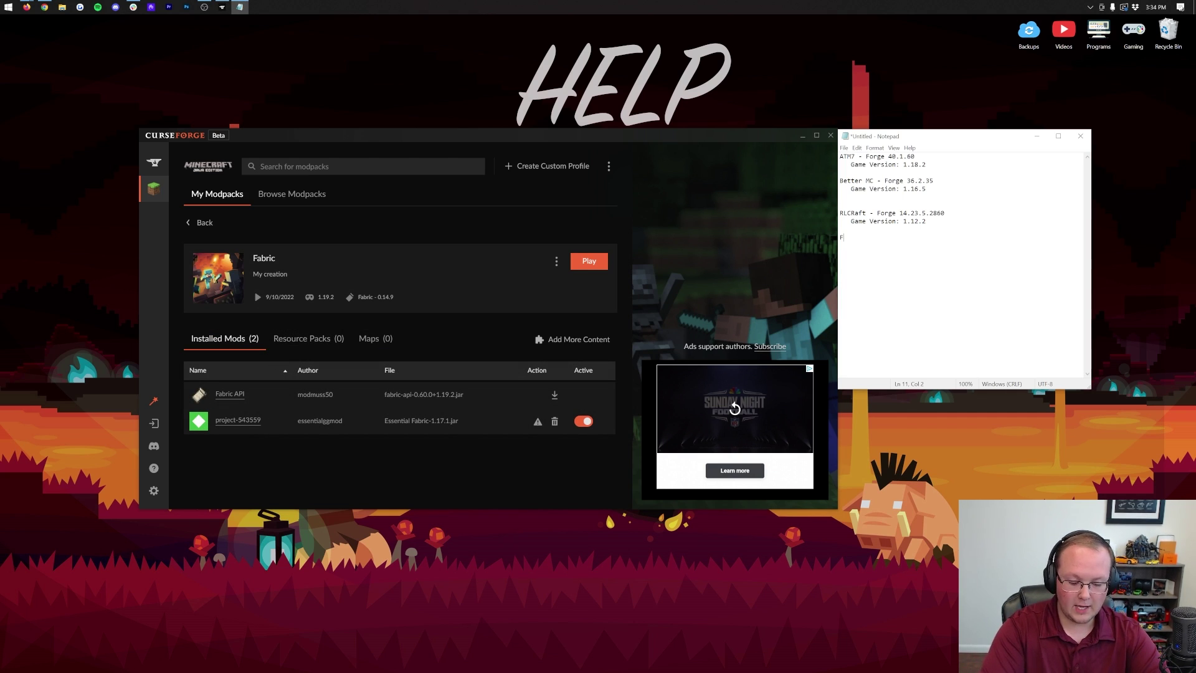
{"action": "type", "text": "abric - "}
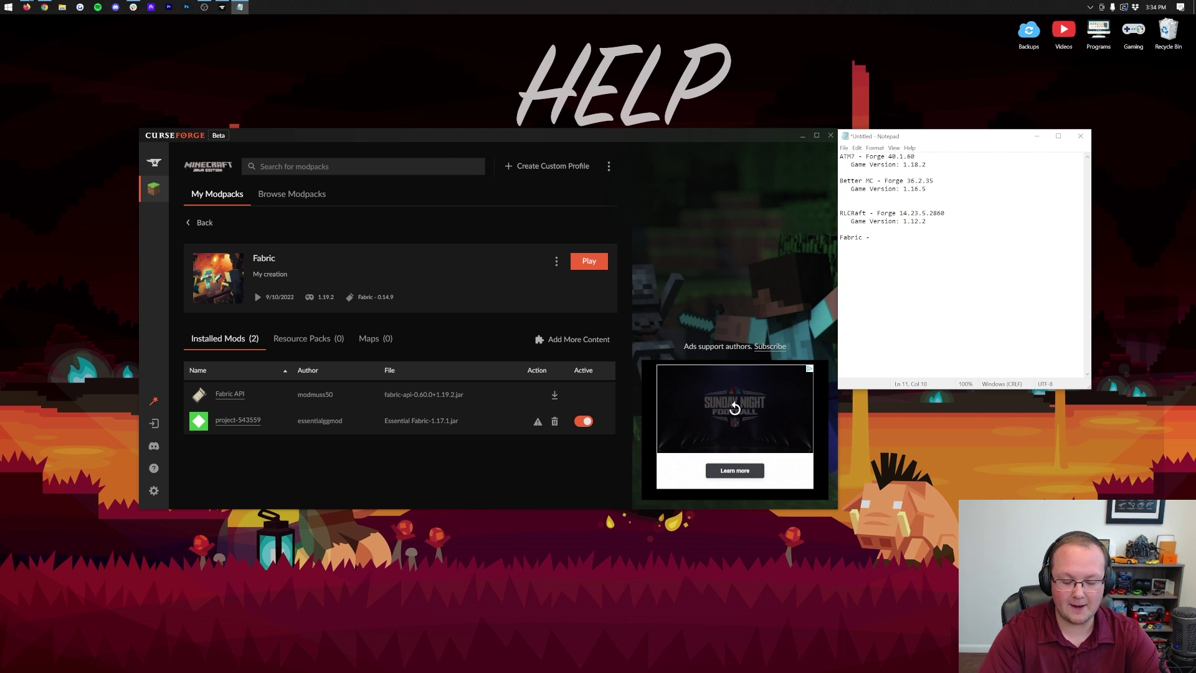
{"action": "type", "text": "1.19.2"}
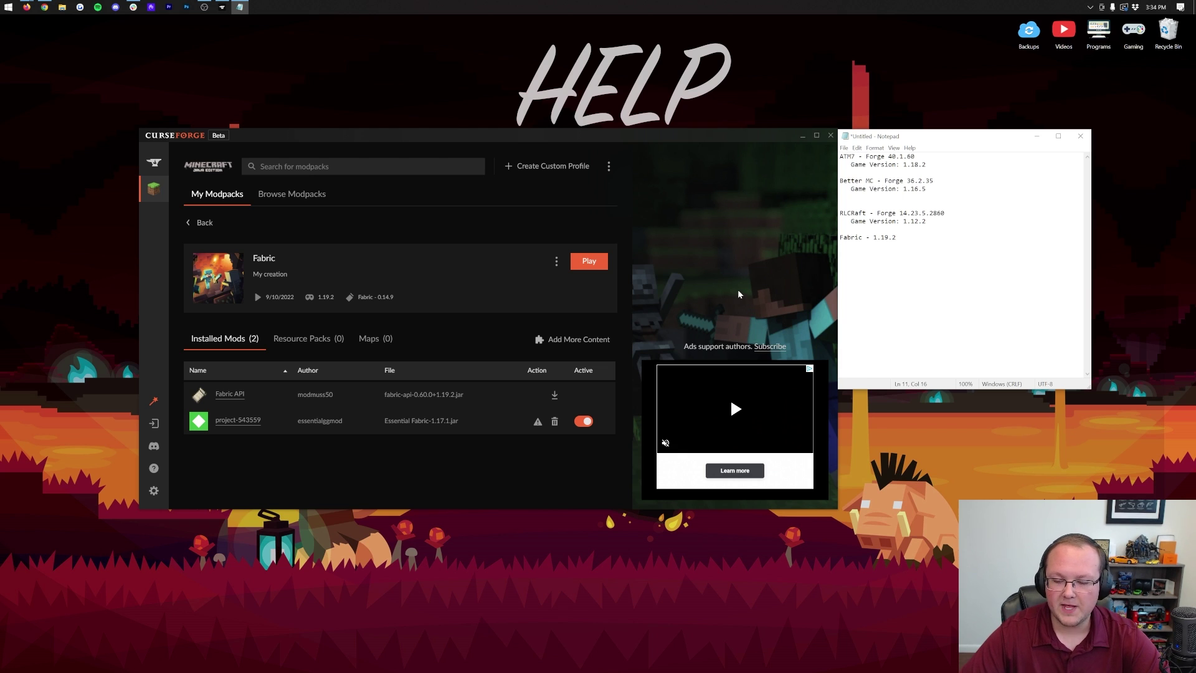
Step: Close CurseForge, switch to the OptiFine downloads page in the browser and show all versions
{"action": "left_click", "coordinate": [830, 135]}
{"action": "left_click", "coordinate": [829, 137]}
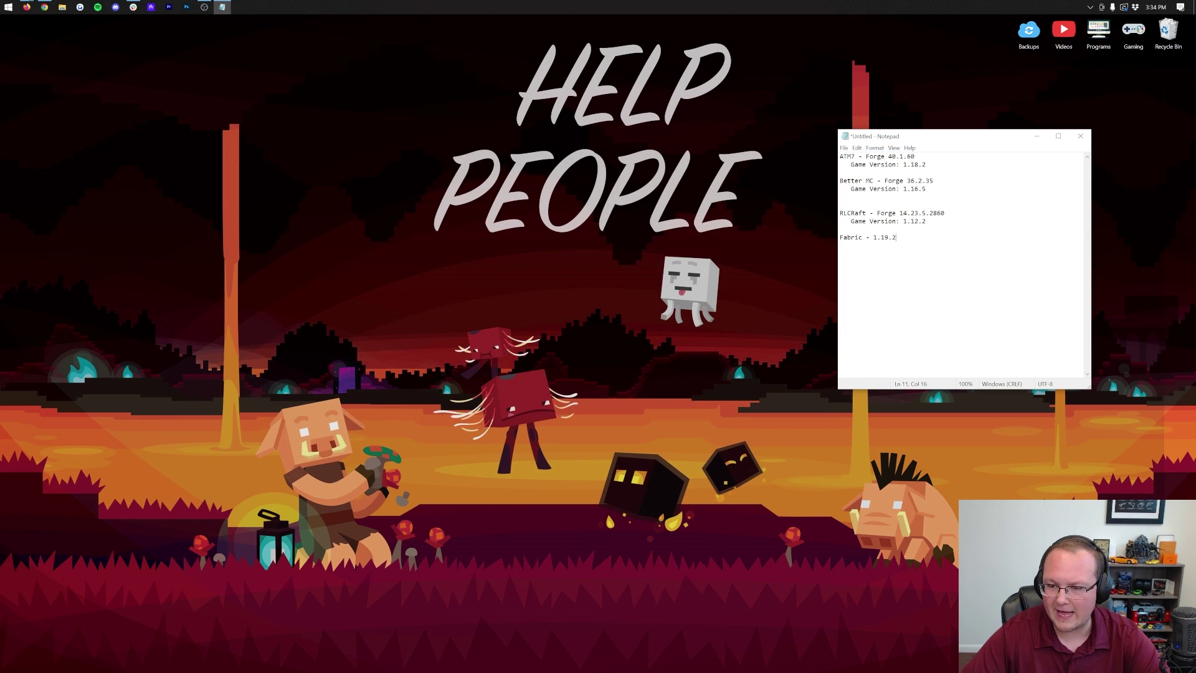
{"action": "left_click", "coordinate": [45, 7]}
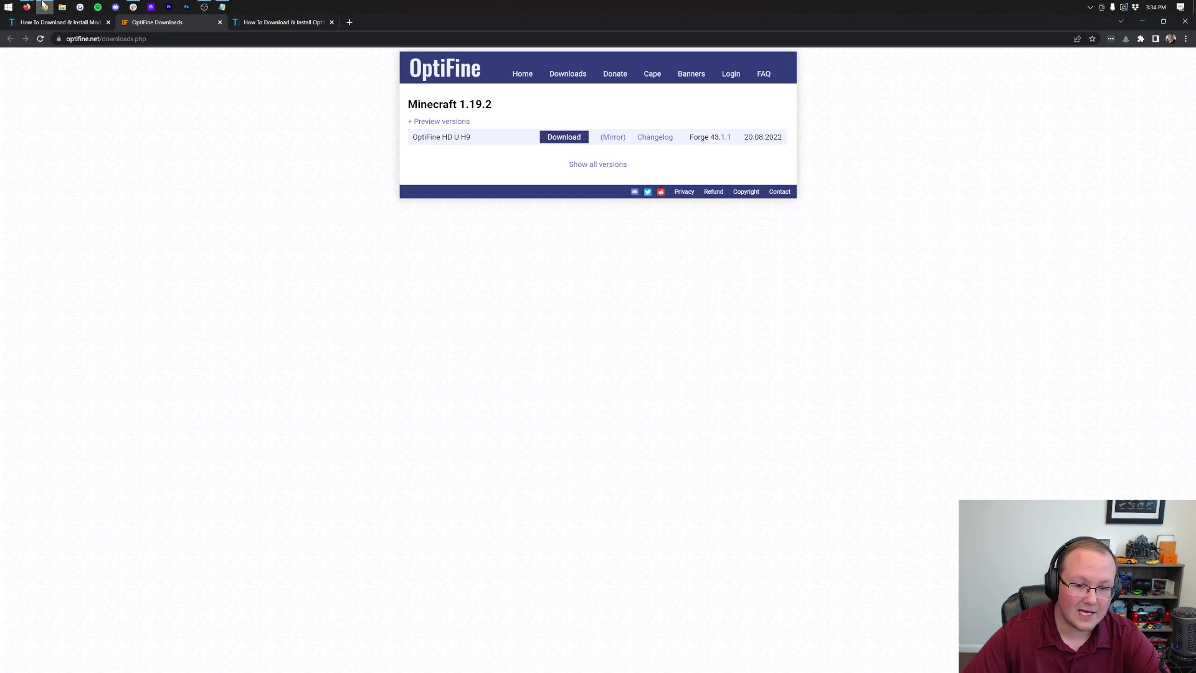
{"action": "left_click", "coordinate": [623, 164]}
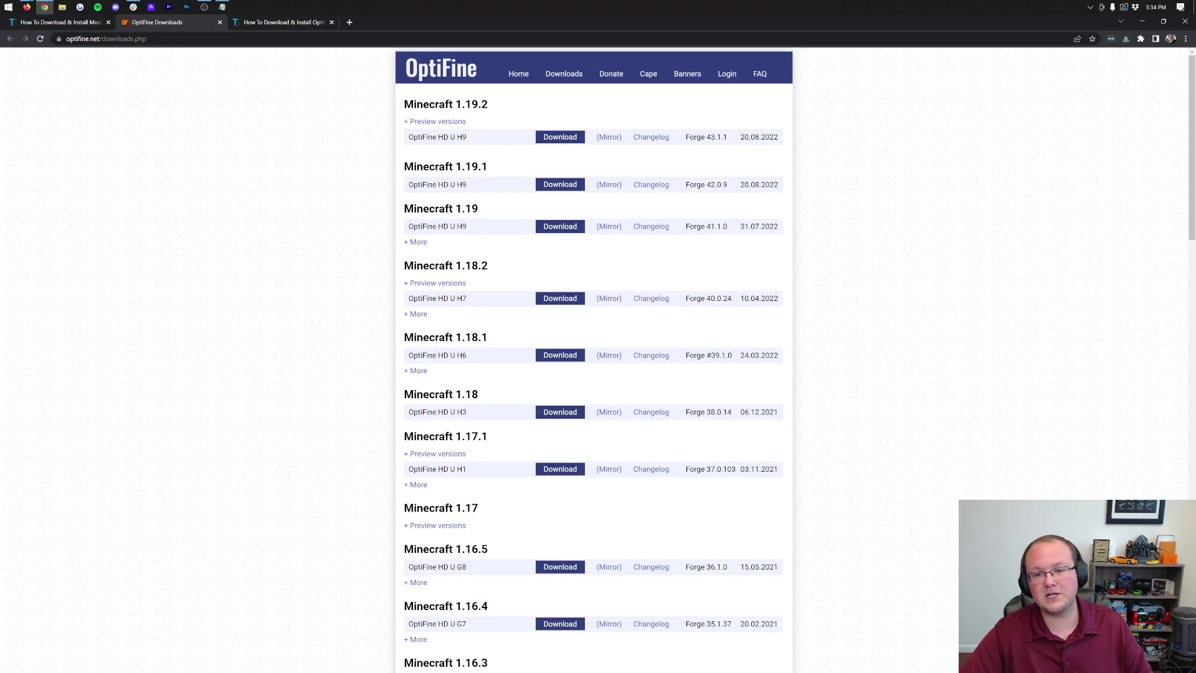
Step: Expand the older Minecraft 1.18.2 releases and compare the Forge version of OptiFine HD U H7 with the ATM7 note
{"action": "left_click_drag", "start_coordinate": [705, 137], "coordinate": [729, 140]}
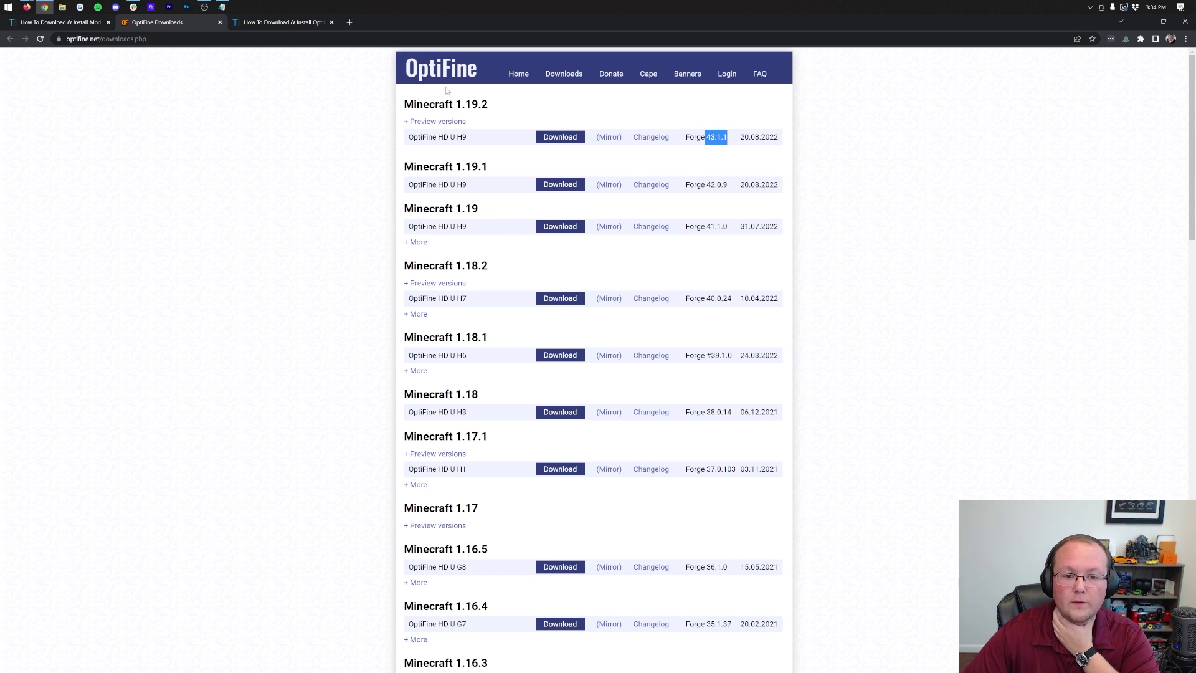
{"action": "left_click", "coordinate": [222, 7]}
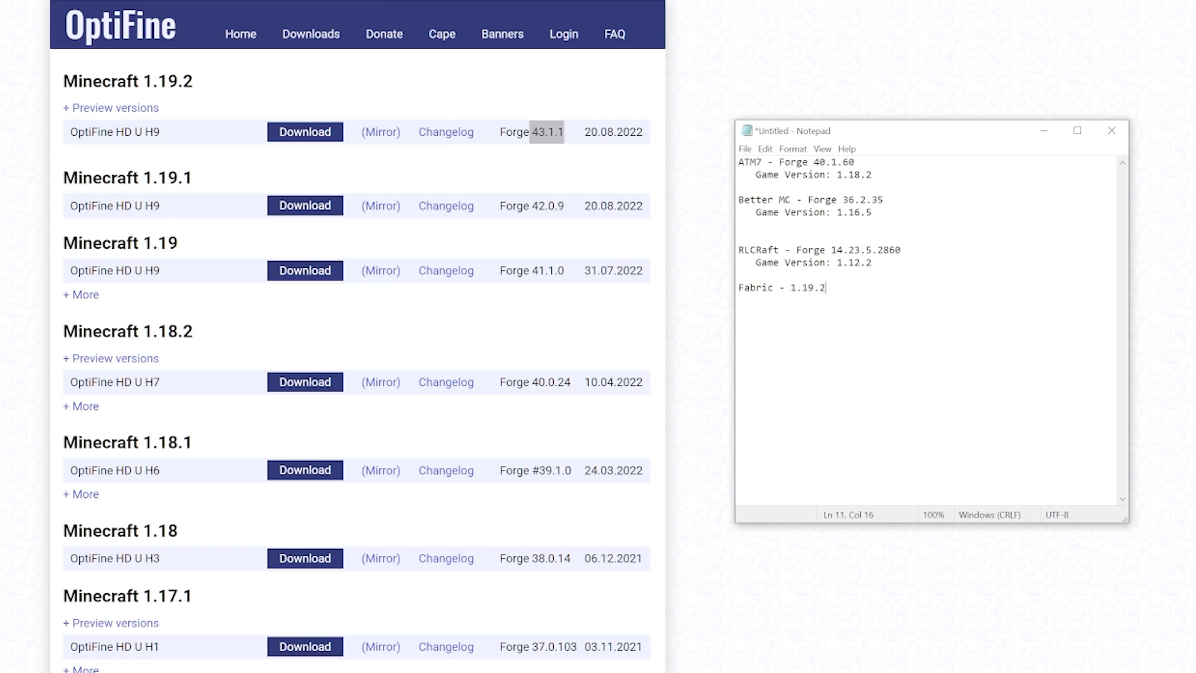
{"action": "left_click", "coordinate": [447, 421]}
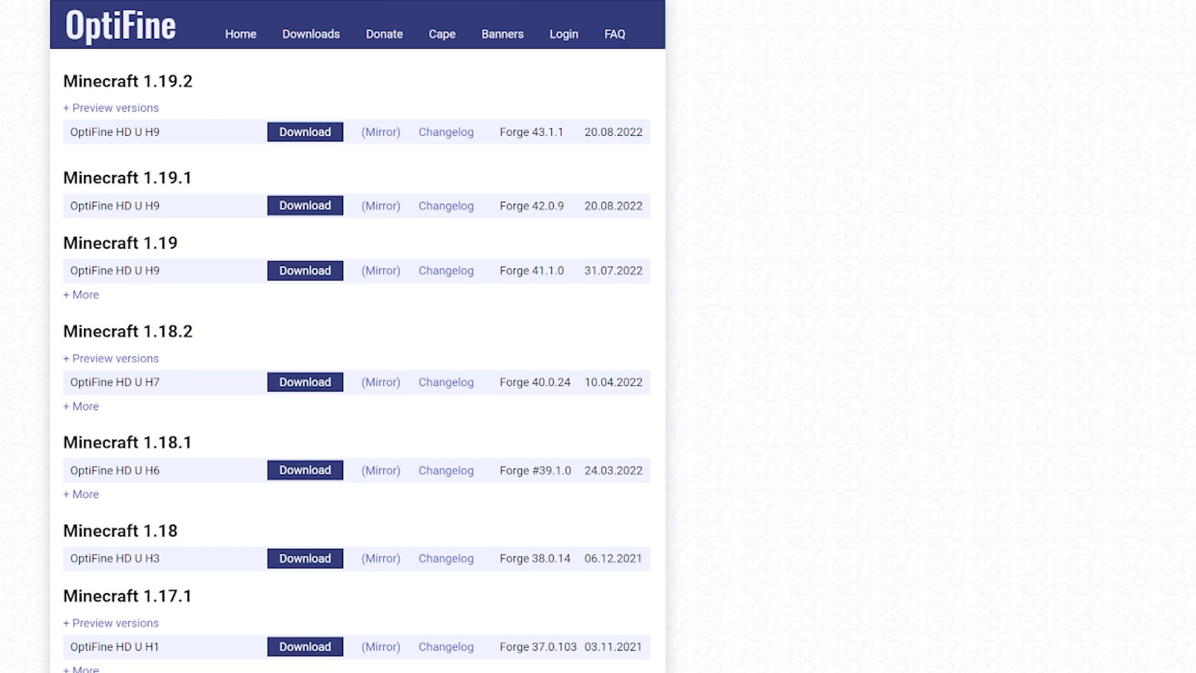
{"action": "left_click", "coordinate": [74, 413]}
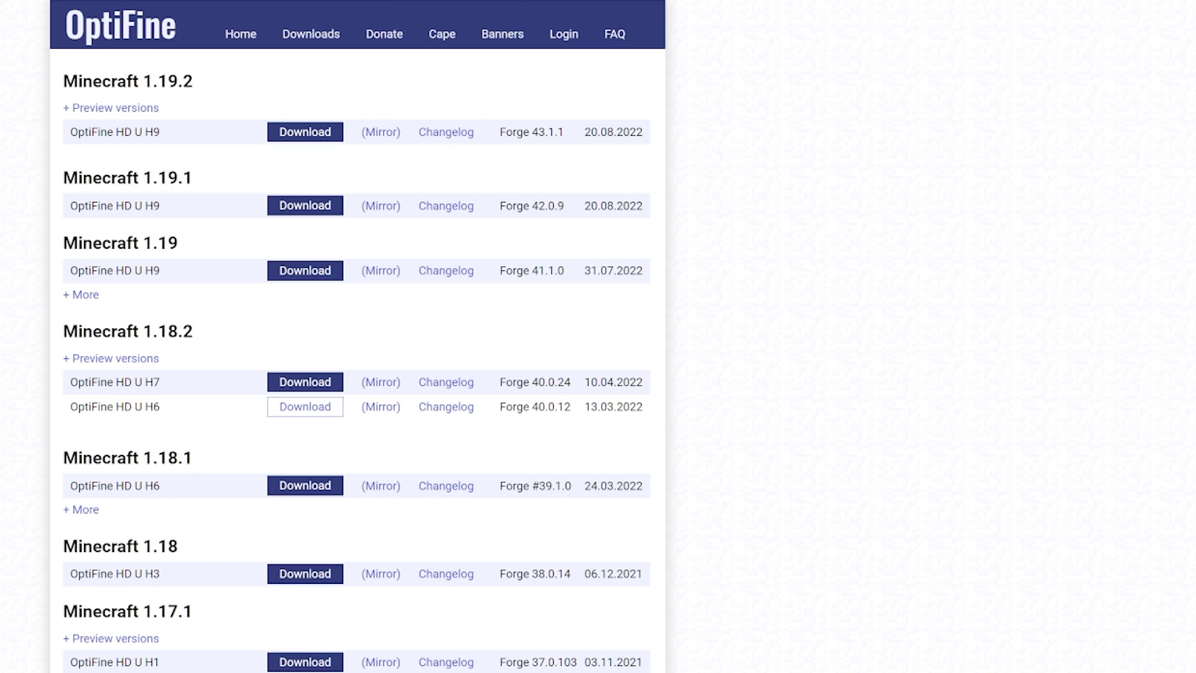
{"action": "left_click_drag", "start_coordinate": [564, 382], "coordinate": [571, 382]}
{"action": "key", "text": "alt+Tab"}
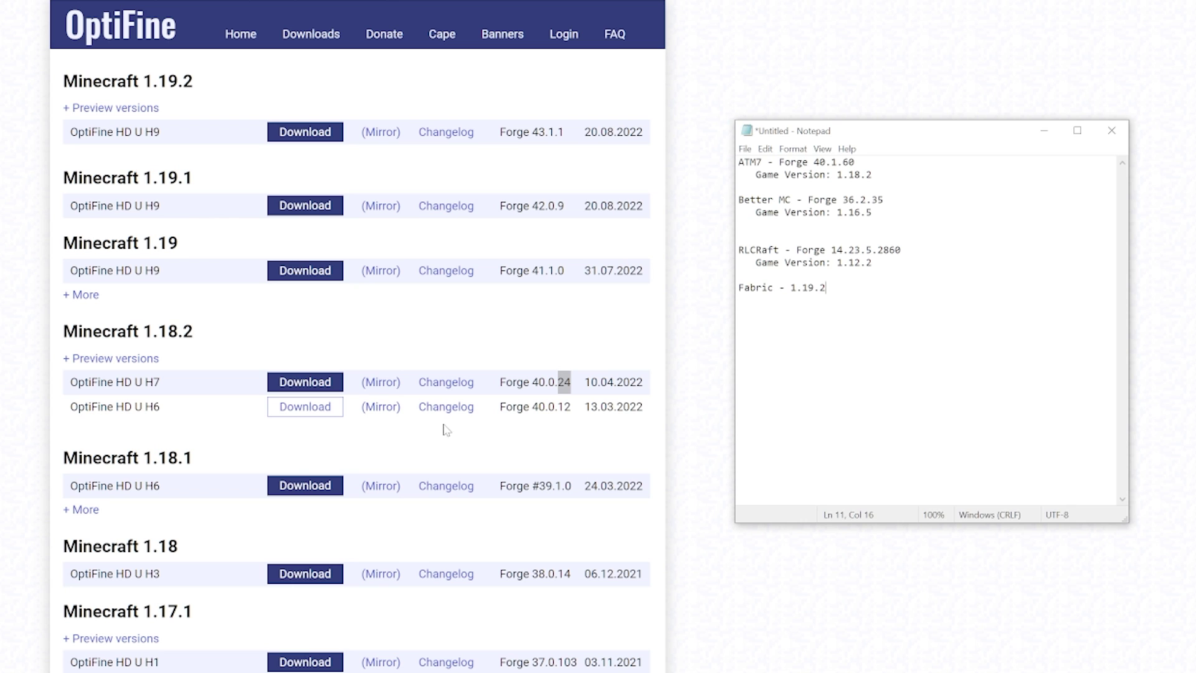
Step: Download OptiFine 1.18.2 HD U H7 through its mirror link
{"action": "key", "text": "alt+Tab"}
{"action": "right_click", "coordinate": [377, 385]}
{"action": "key", "text": "Escape"}
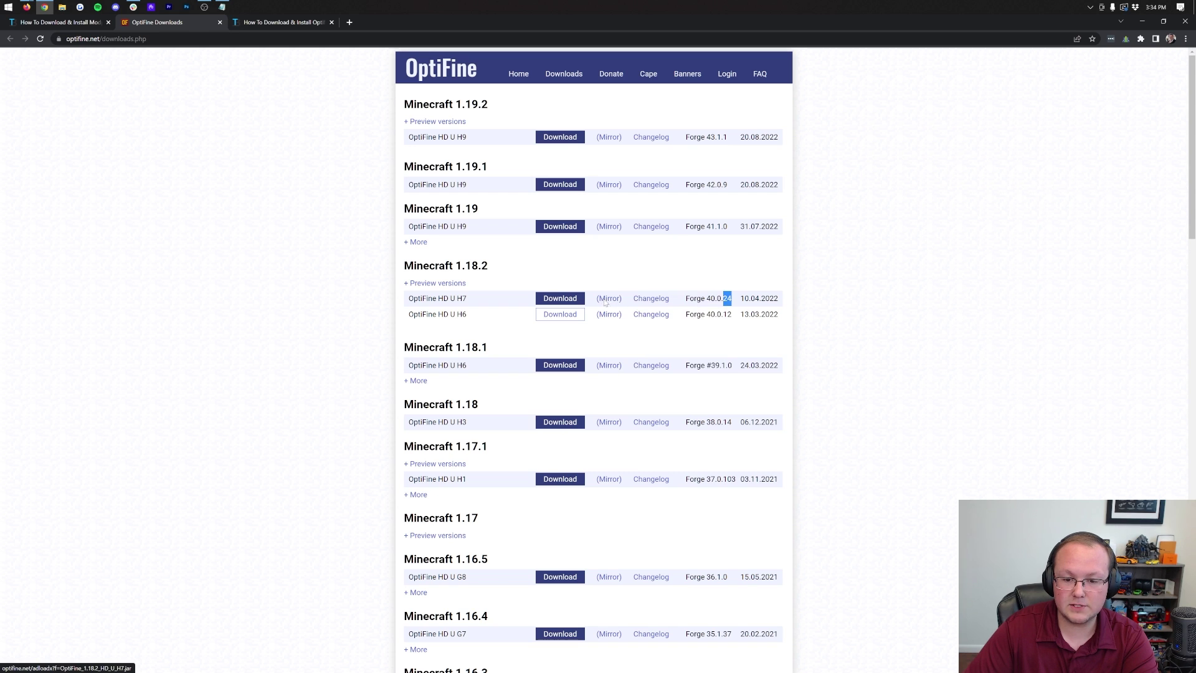
{"action": "left_click", "coordinate": [607, 299]}
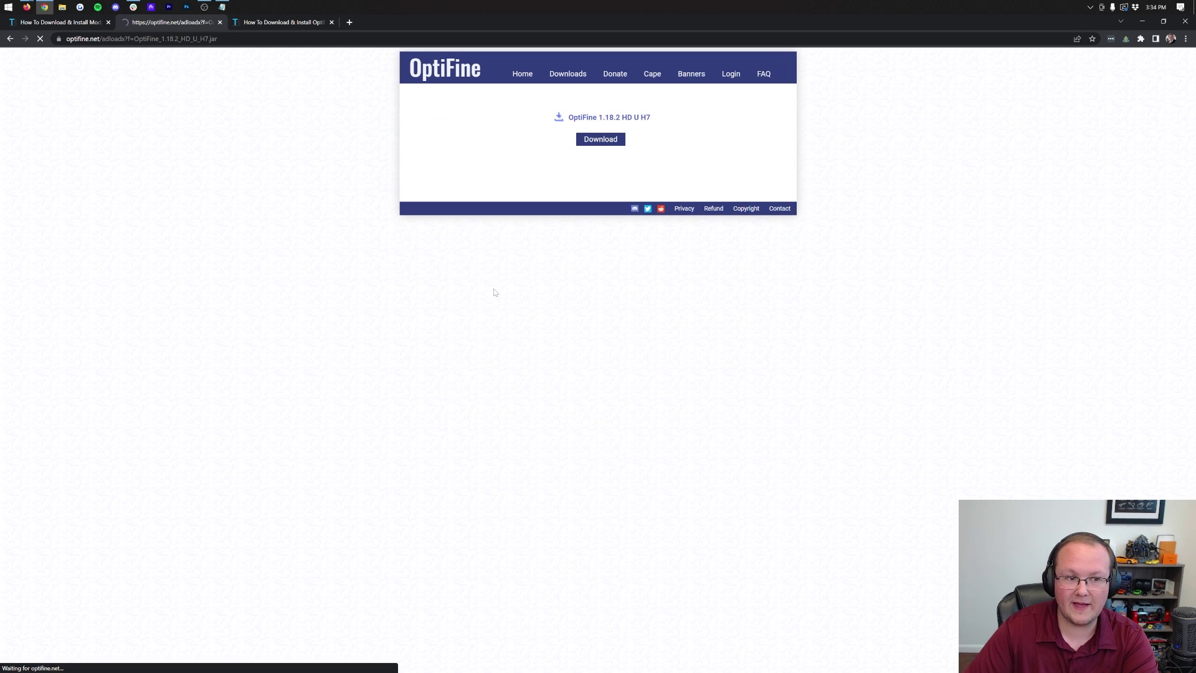
{"action": "left_click", "coordinate": [618, 145]}
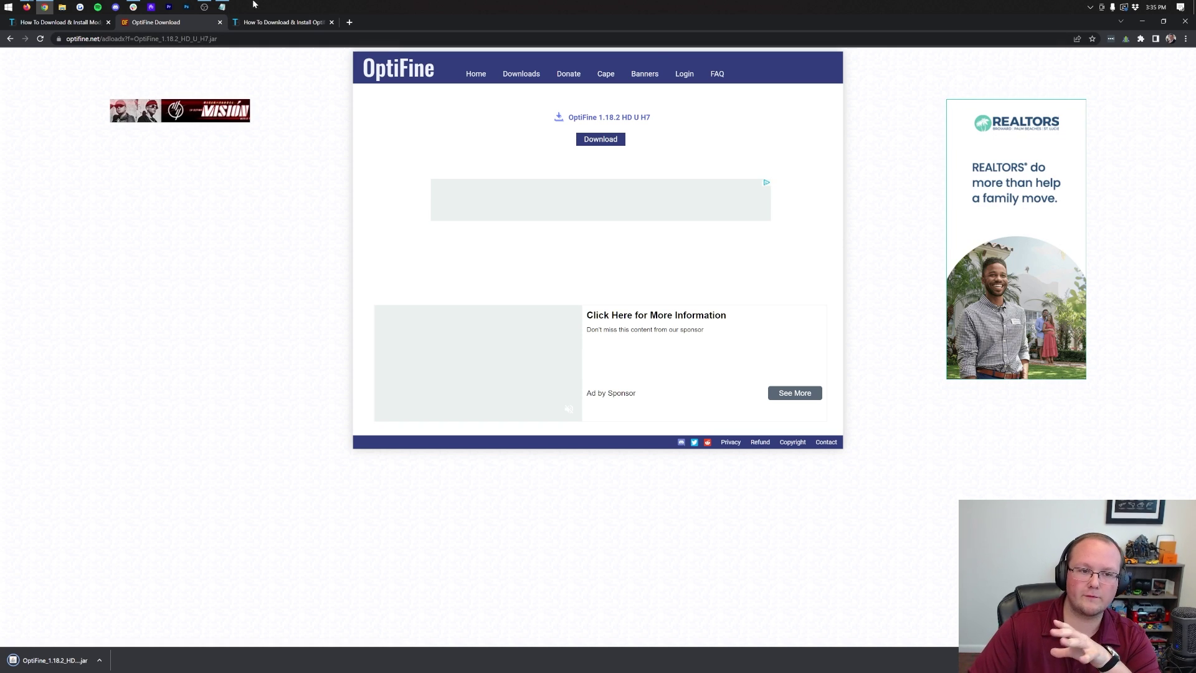
Step: Check the Notepad modpack notes, return to the OptiFine downloads page and show all versions again
{"action": "left_click", "coordinate": [221, 7]}
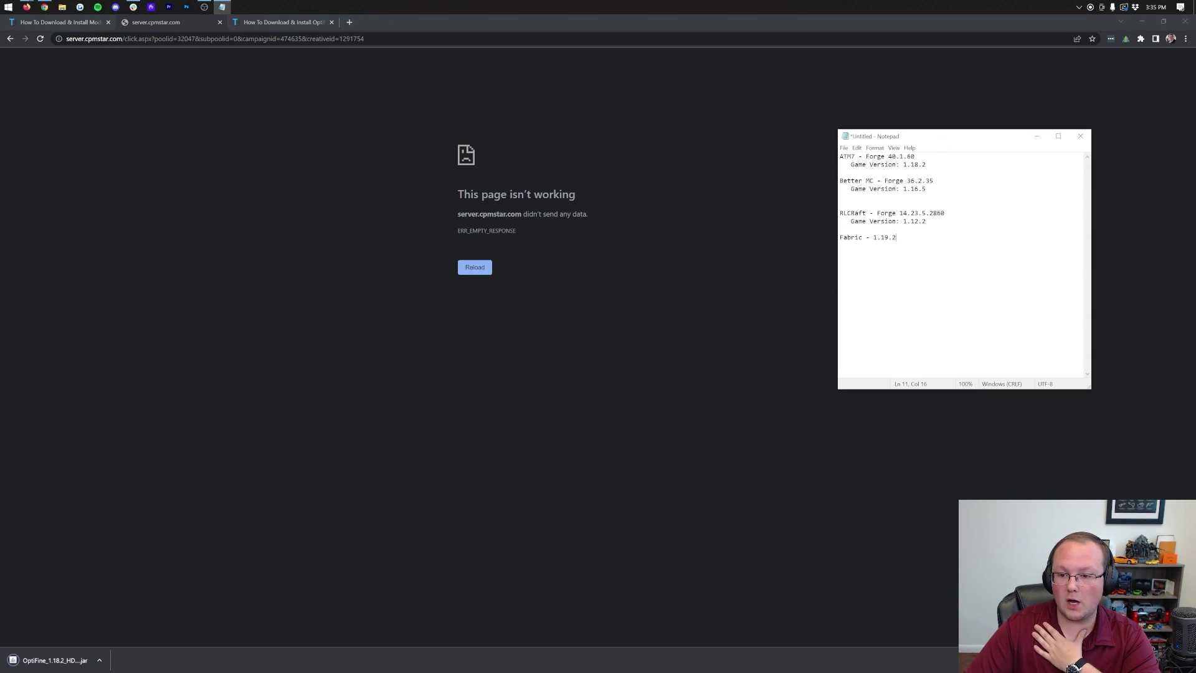
{"action": "left_click", "coordinate": [10, 39]}
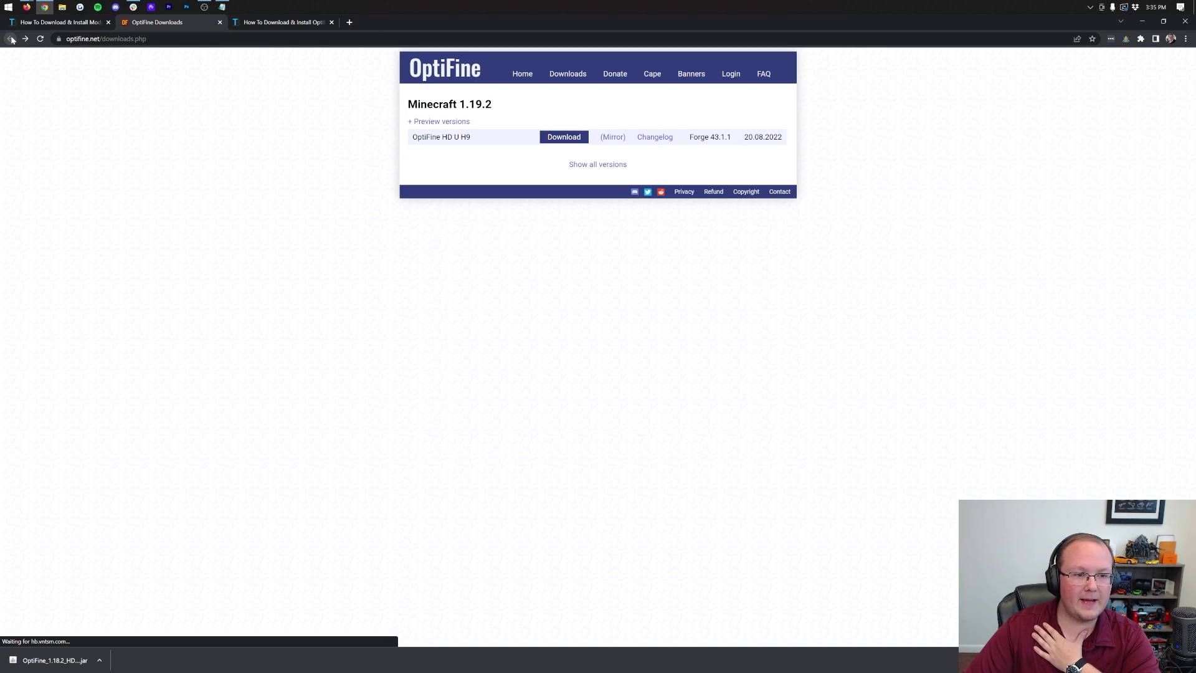
{"action": "left_click", "coordinate": [222, 6]}
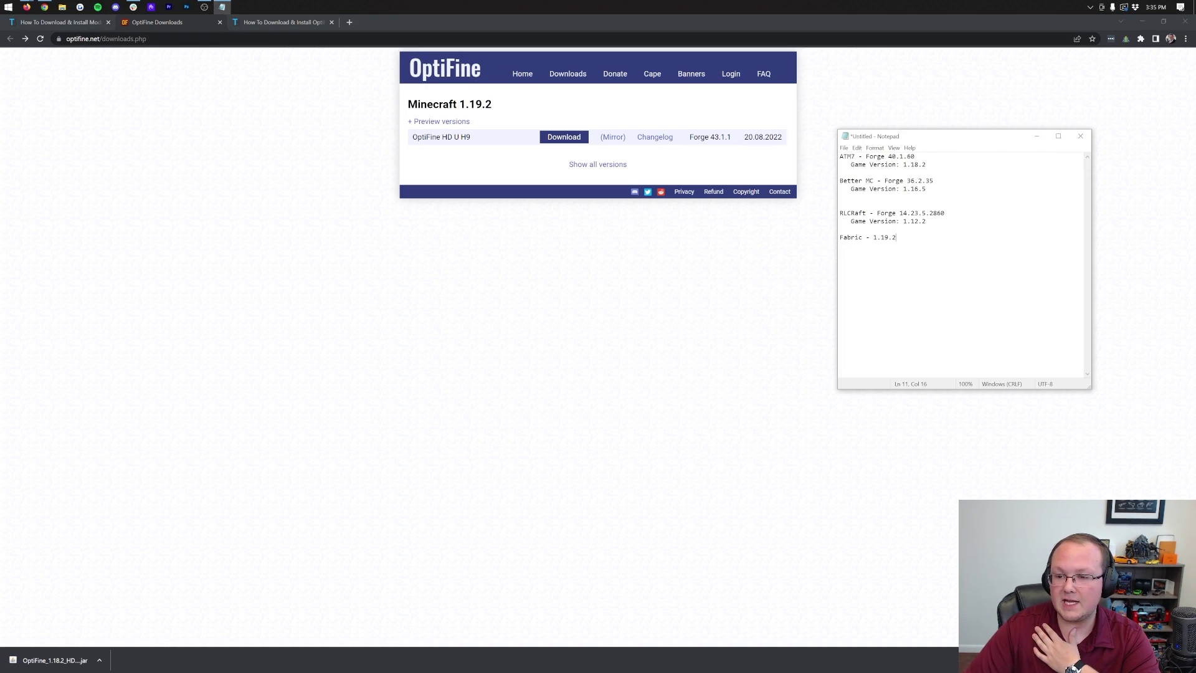
{"action": "left_click", "coordinate": [621, 165]}
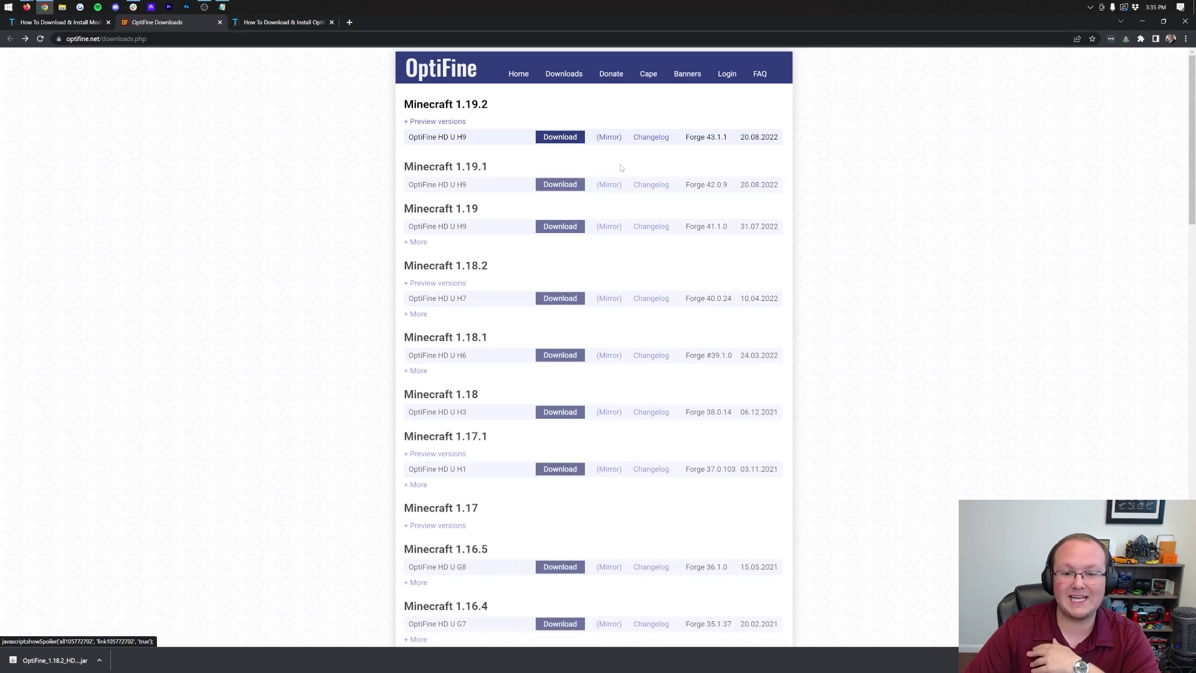
Step: Check the Better MC entry in the Notepad notes and download OptiFine 1.16.5 HD U G8 through its mirror link
{"action": "scroll", "coordinate": [518, 343], "scroll_direction": "down", "scroll_amount": 4}
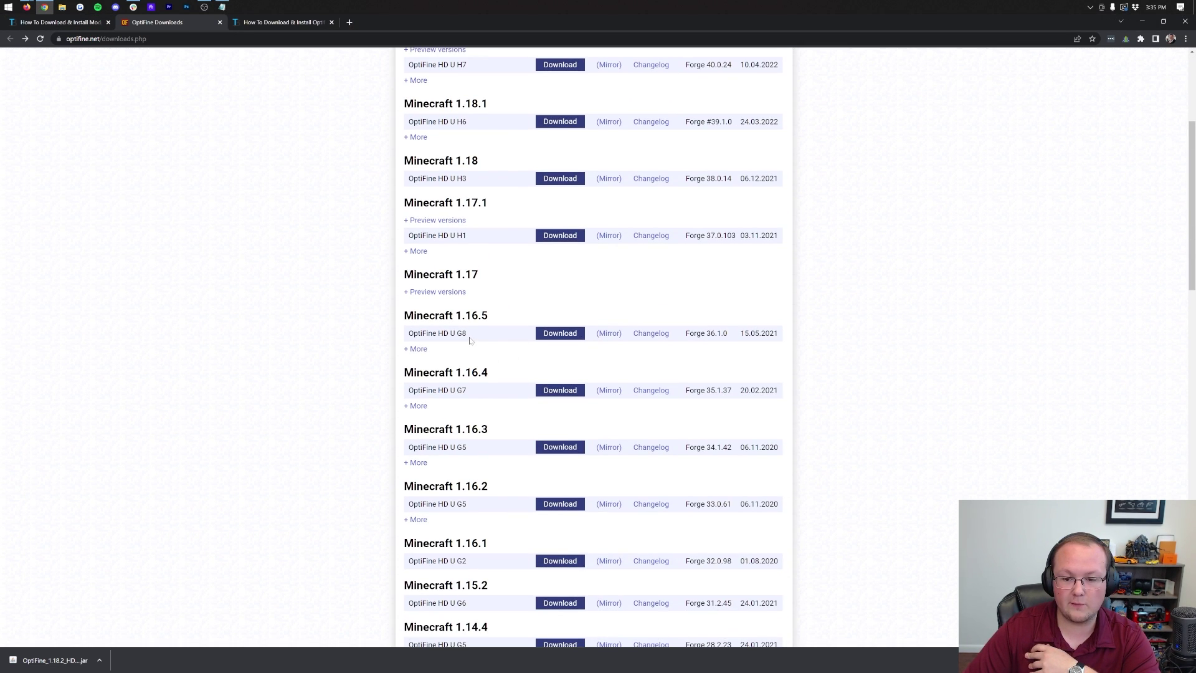
{"action": "left_click", "coordinate": [222, 7]}
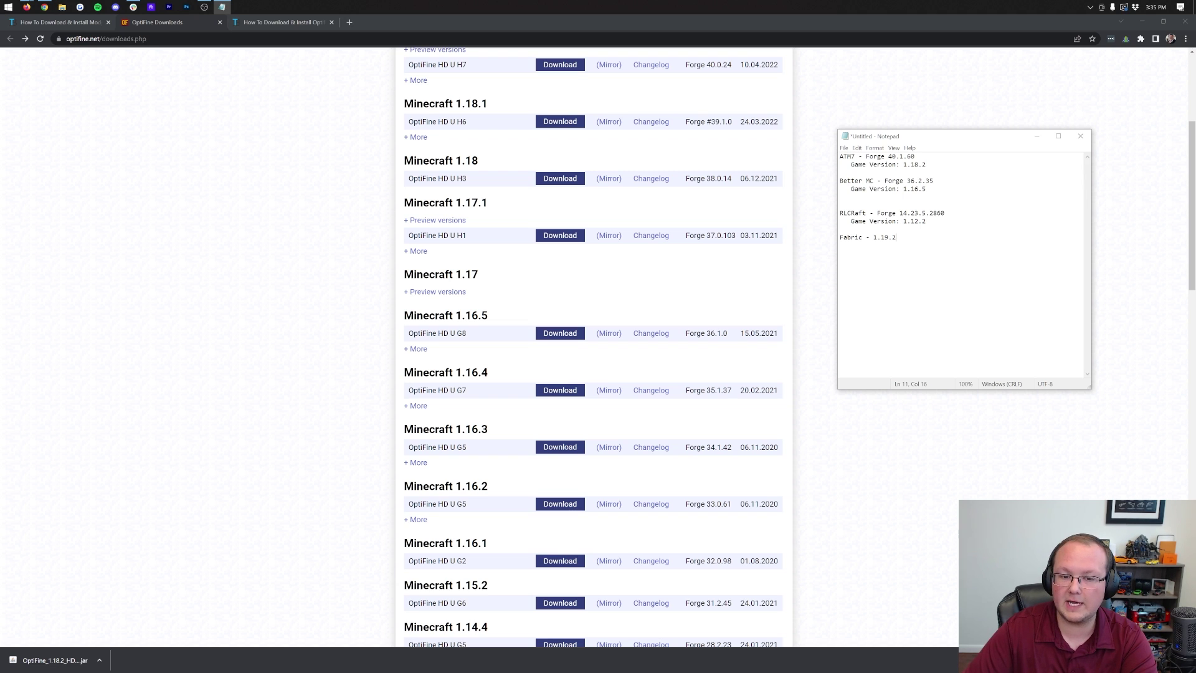
{"action": "left_click", "coordinate": [613, 333]}
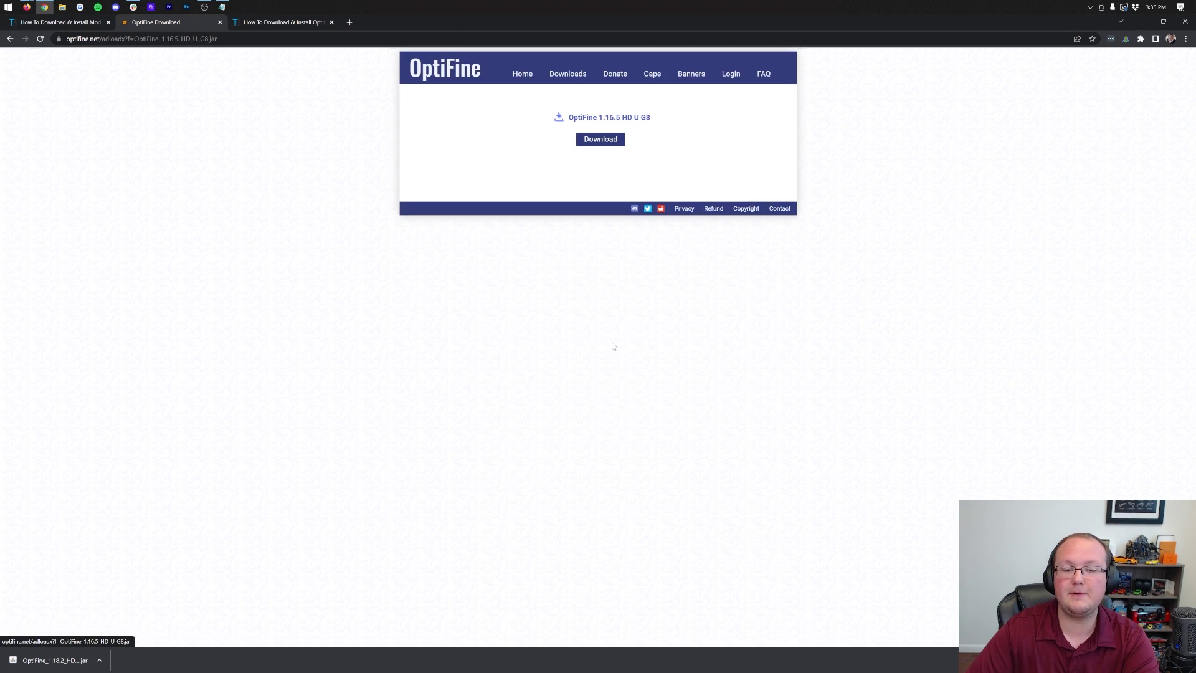
{"action": "left_click", "coordinate": [609, 139]}
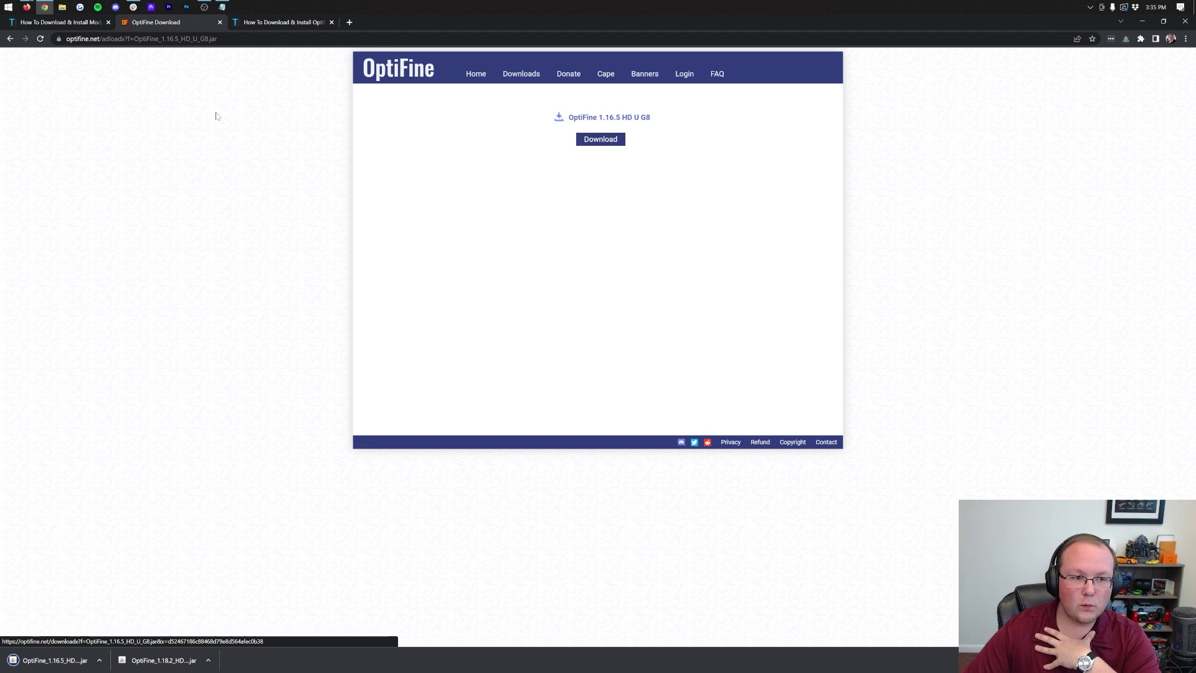
Step: Go back to the OptiFine downloads page and show all versions
{"action": "key", "text": "alt+Left"}
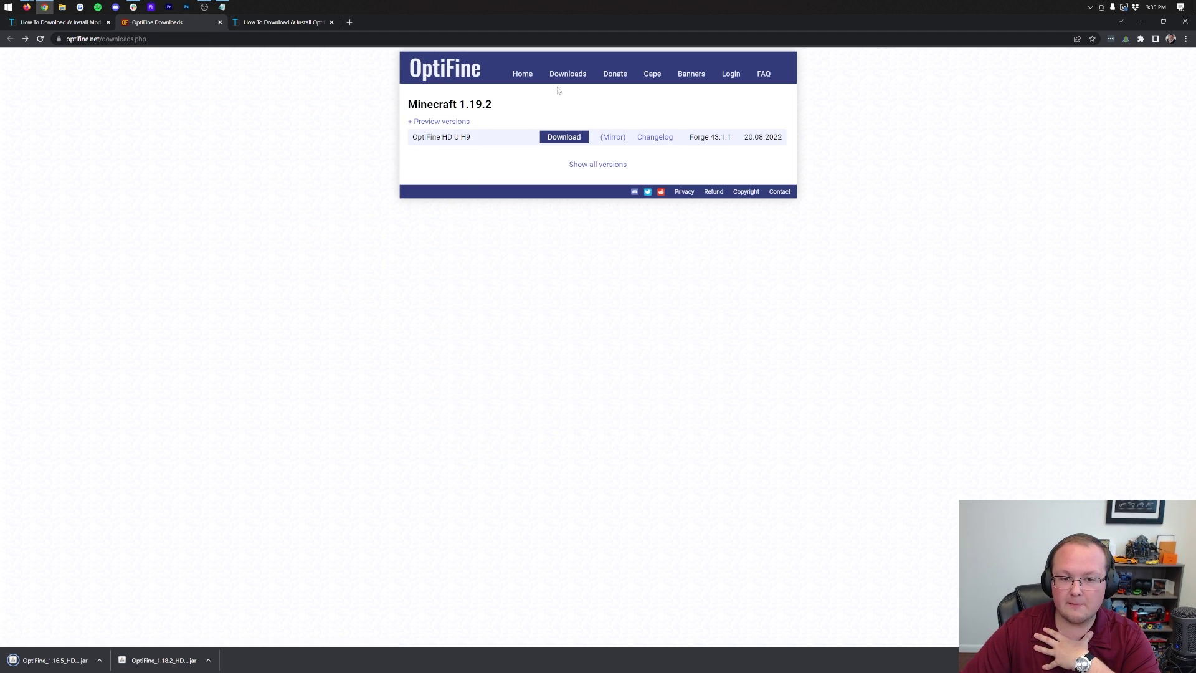
{"action": "right_click", "coordinate": [576, 155]}
{"action": "key", "text": "Escape"}
{"action": "left_click", "coordinate": [577, 165]}
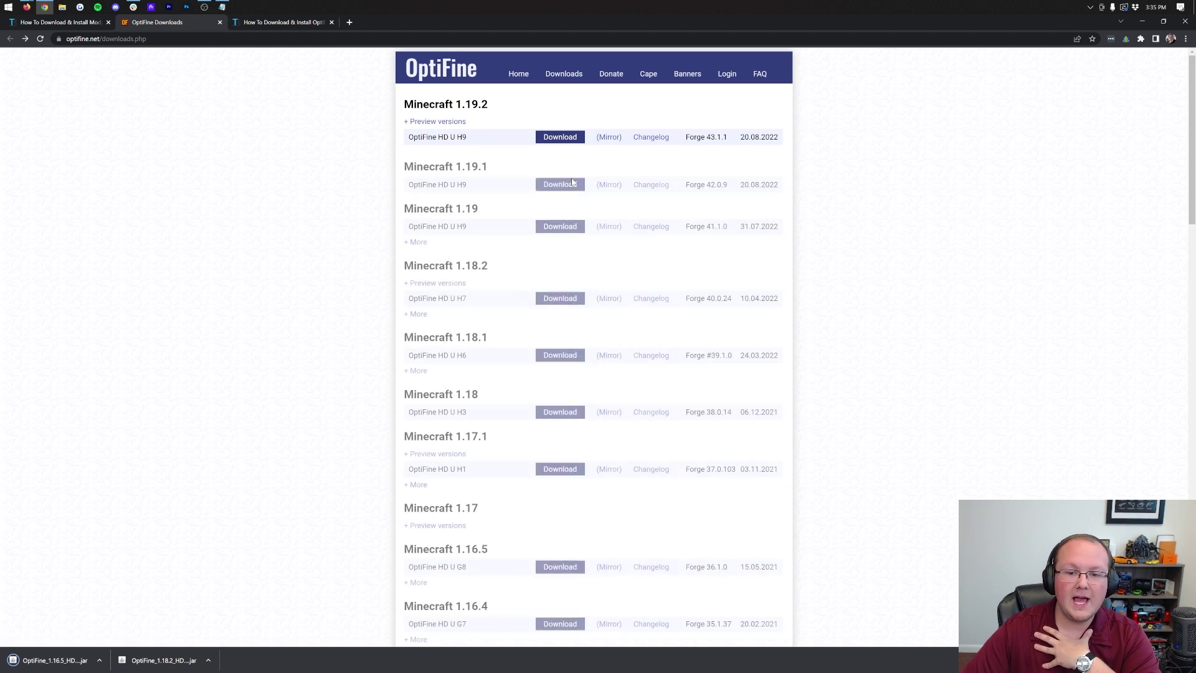
Step: Compare the Minecraft 1.12.2 release with the RLCraft note and download OptiFine 1.12.2 HD U G5 through its mirror link
{"action": "scroll", "coordinate": [494, 307], "scroll_direction": "down", "scroll_amount": 15}
{"action": "scroll", "coordinate": [494, 307], "scroll_direction": "down", "scroll_amount": 4}
{"action": "scroll", "coordinate": [494, 307], "scroll_direction": "up", "scroll_amount": 1}
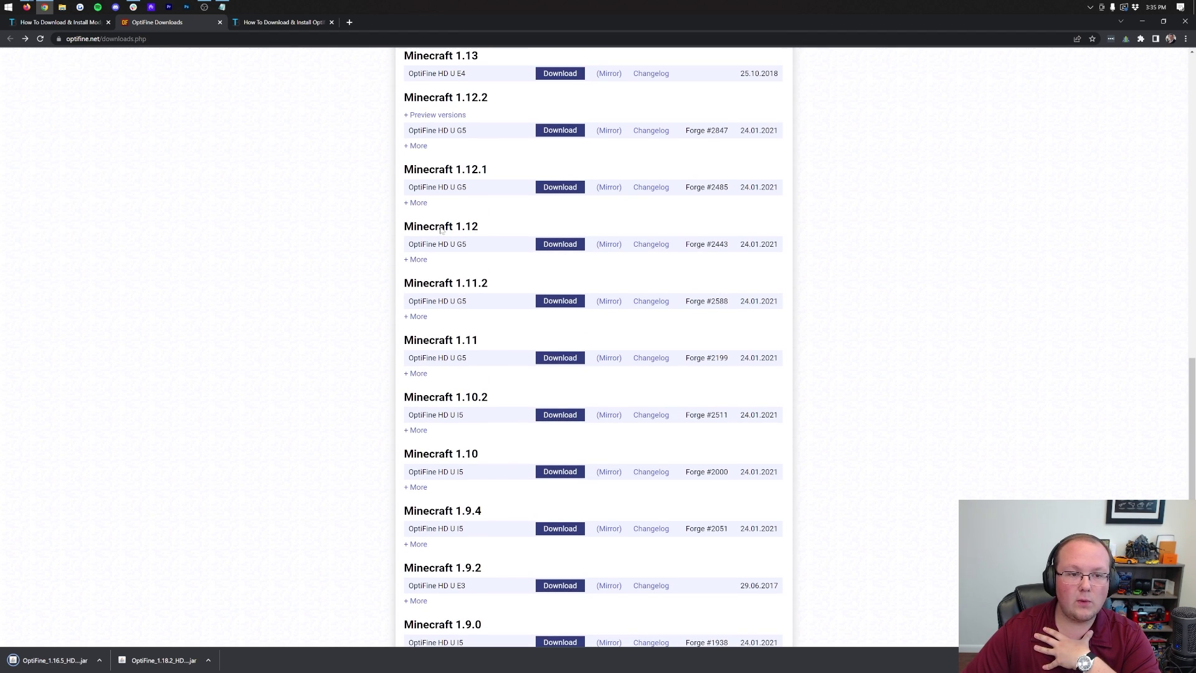
{"action": "left_click", "coordinate": [222, 7]}
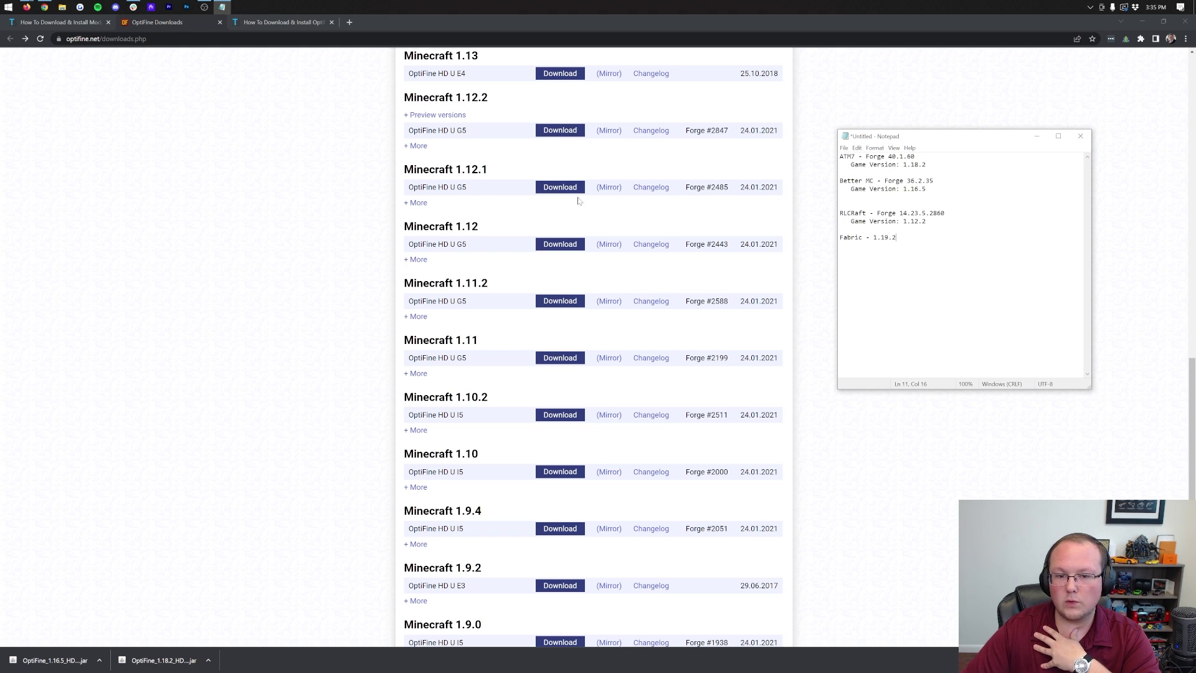
{"action": "scroll", "coordinate": [578, 200], "scroll_direction": "up", "scroll_amount": 1}
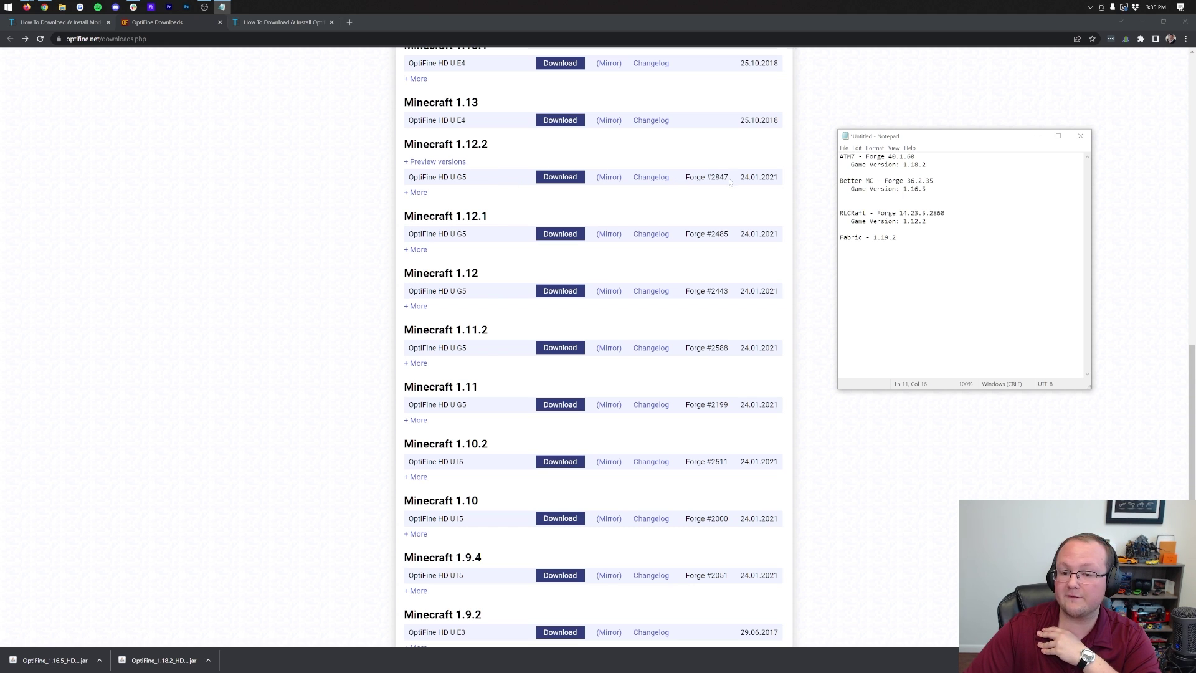
{"action": "left_click", "coordinate": [608, 178]}
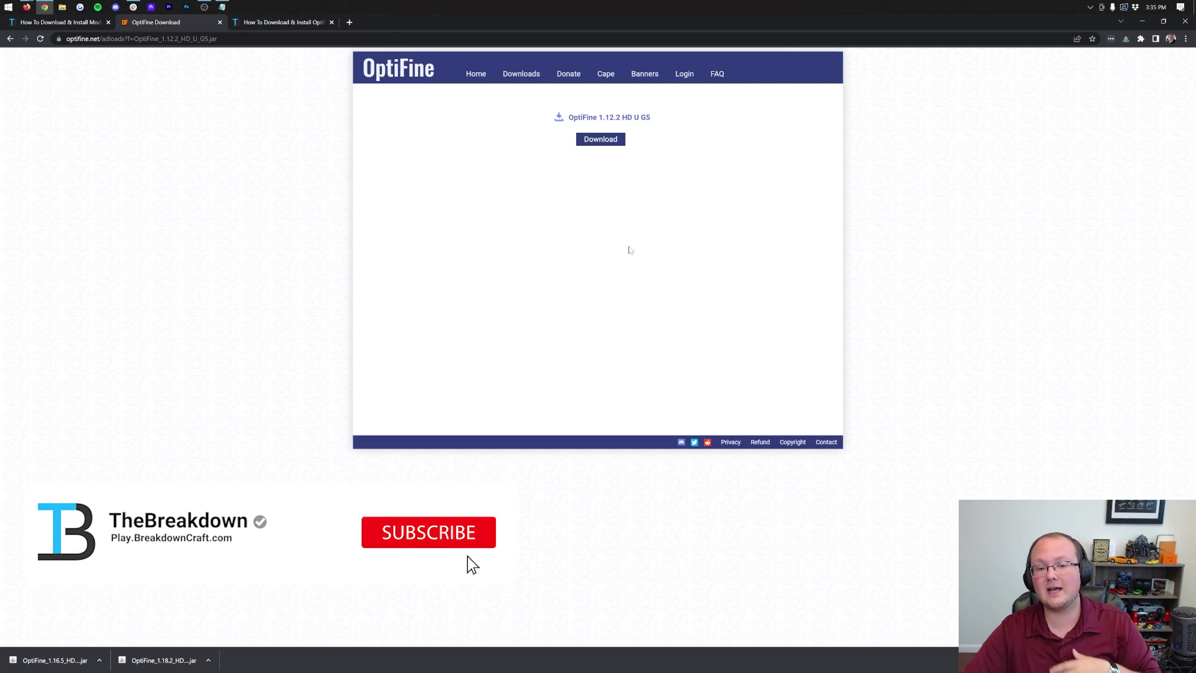
{"action": "left_click", "coordinate": [607, 142]}
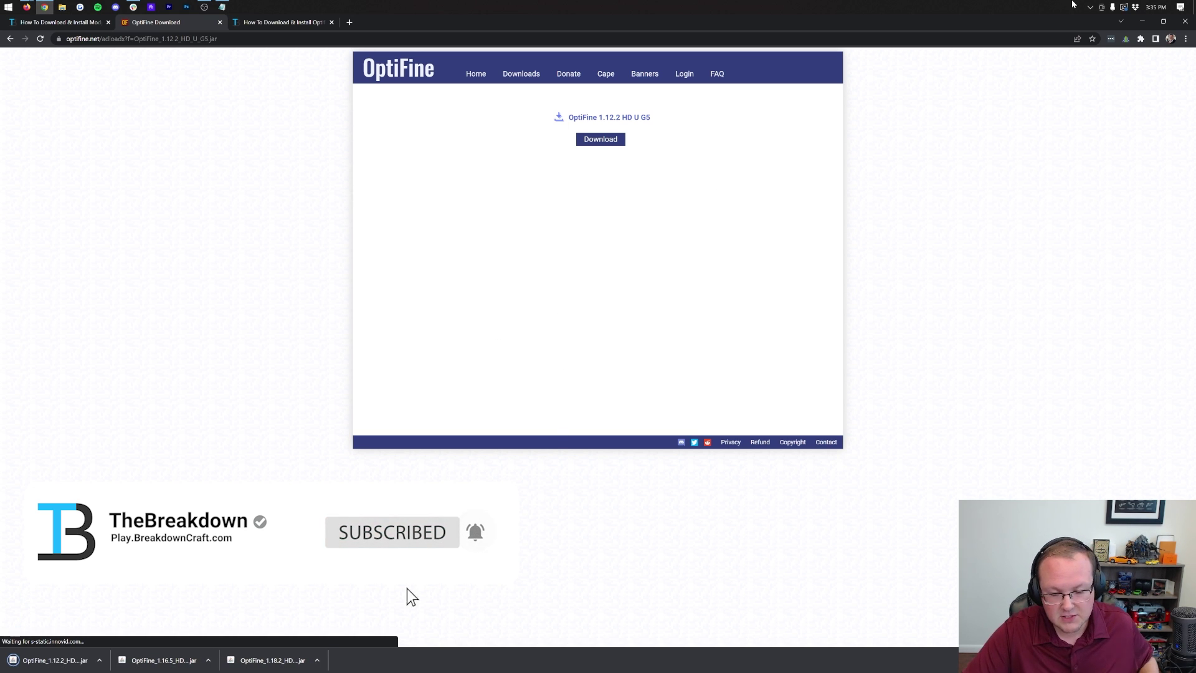
Step: Show the desktop and launch CurseForge
{"action": "left_click", "coordinate": [1193, 6]}
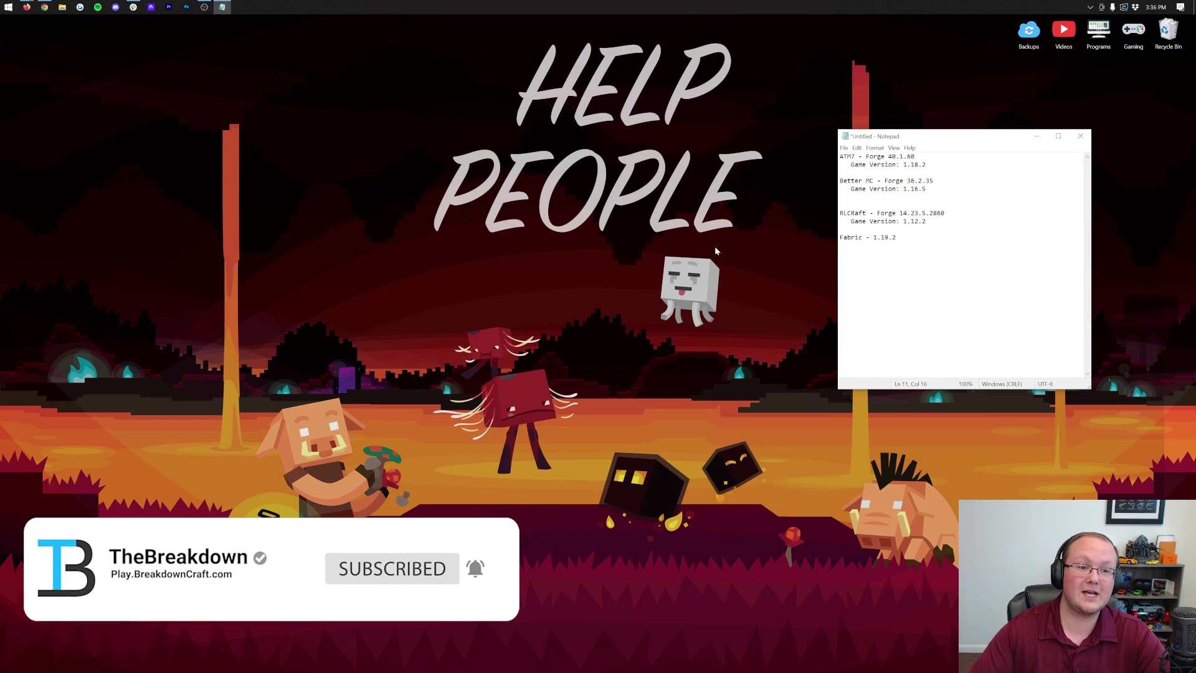
{"action": "left_click", "coordinate": [5, 5]}
{"action": "type", "text": "curseforge"}
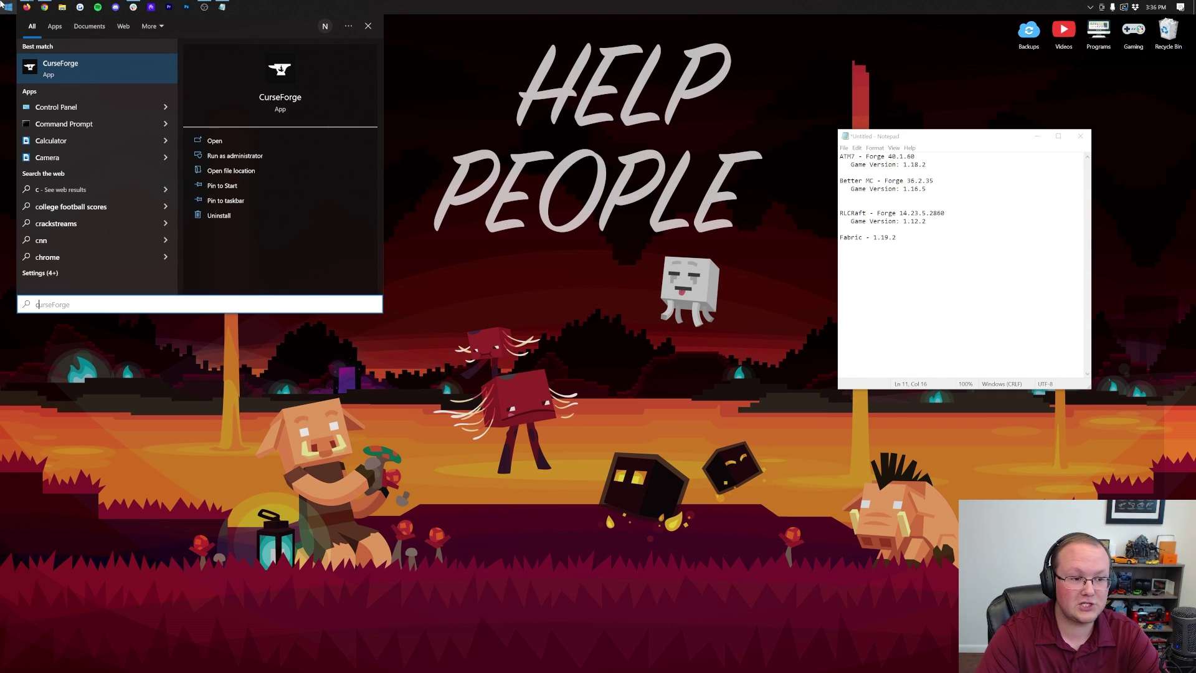
{"action": "key", "text": "Return"}
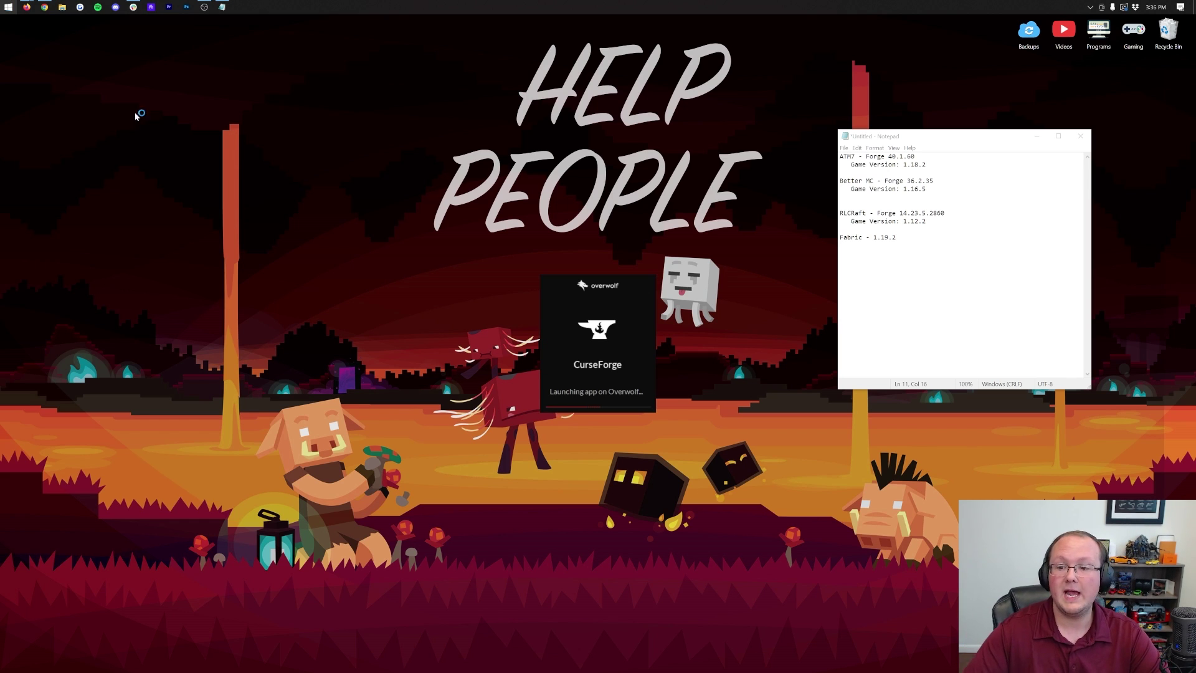
Step: Insert a blank line above the Fabric entry in the Notepad notes and switch back to CurseForge
{"action": "left_click", "coordinate": [884, 230]}
{"action": "key", "text": "Return"}
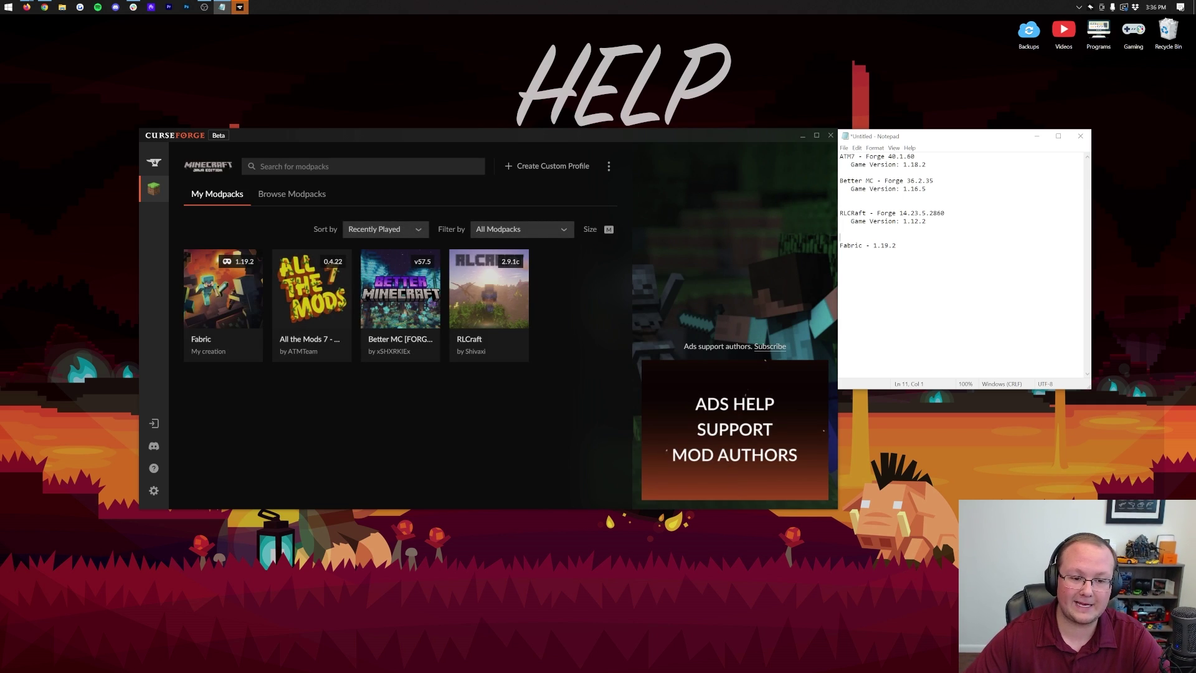
{"action": "left_click", "coordinate": [606, 177]}
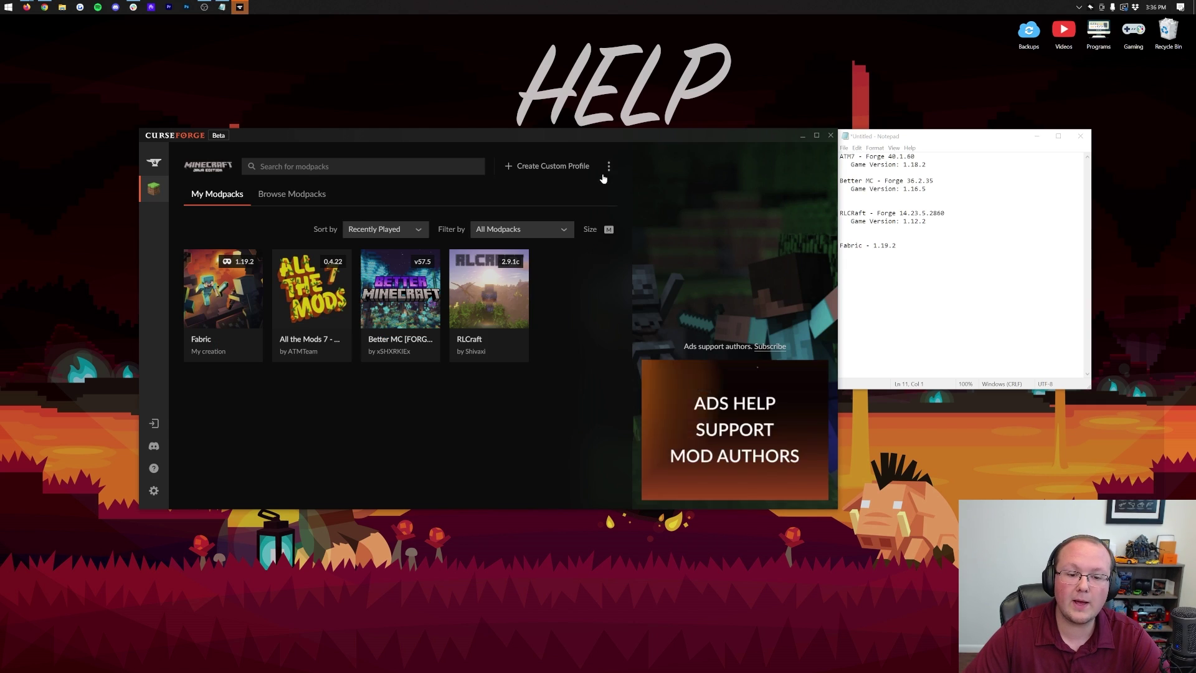
Step: Move the three OptiFine jar files from the Downloads folder to the desktop and close the folder
{"action": "left_click", "coordinate": [4, 6]}
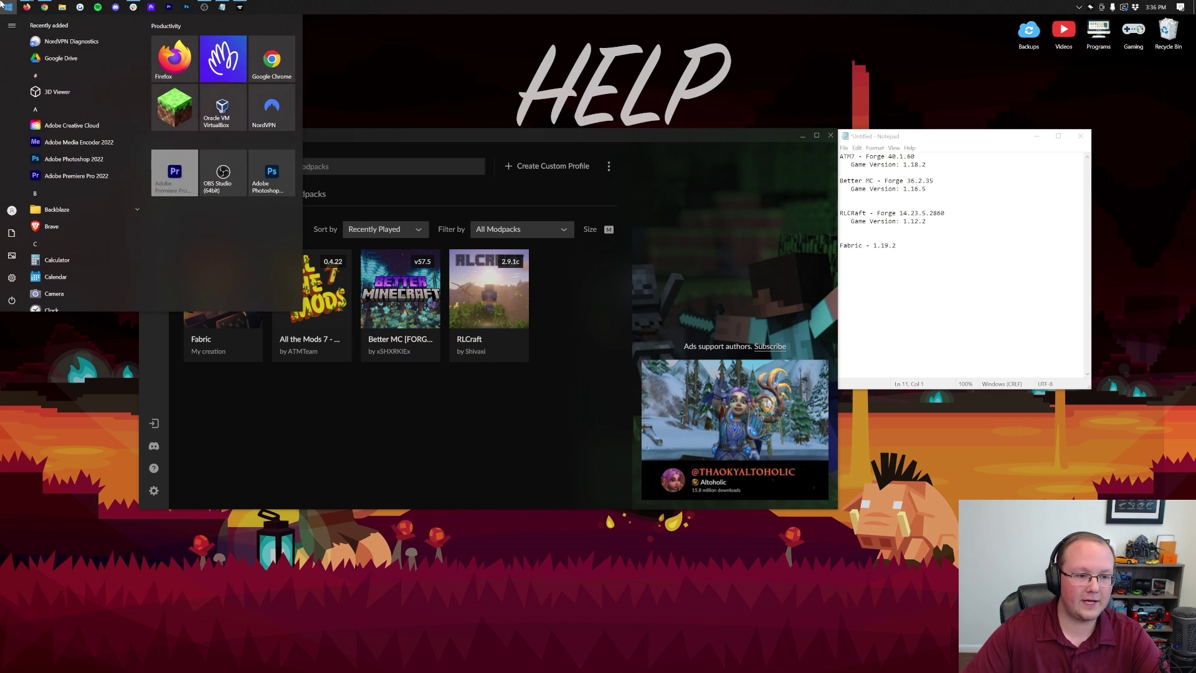
{"action": "type", "text": "downloads"}
{"action": "left_click", "coordinate": [109, 95]}
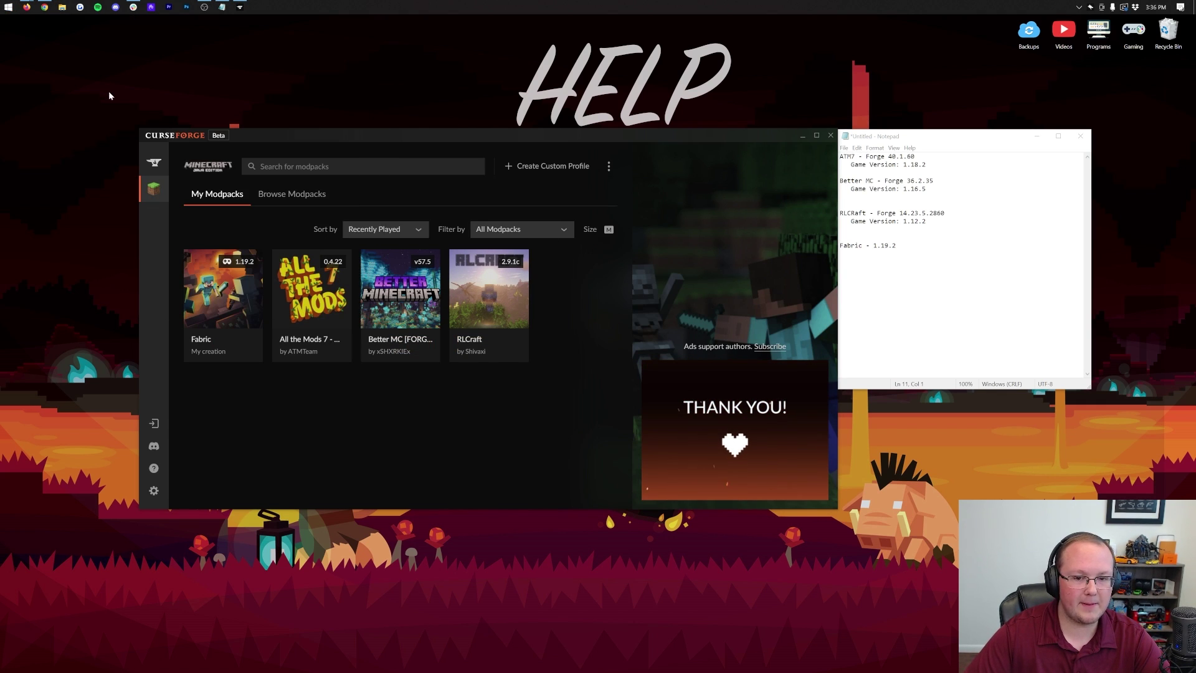
{"action": "left_click_drag", "start_coordinate": [477, 309], "coordinate": [474, 276]}
{"action": "left_click_drag", "start_coordinate": [474, 276], "coordinate": [47, 152]}
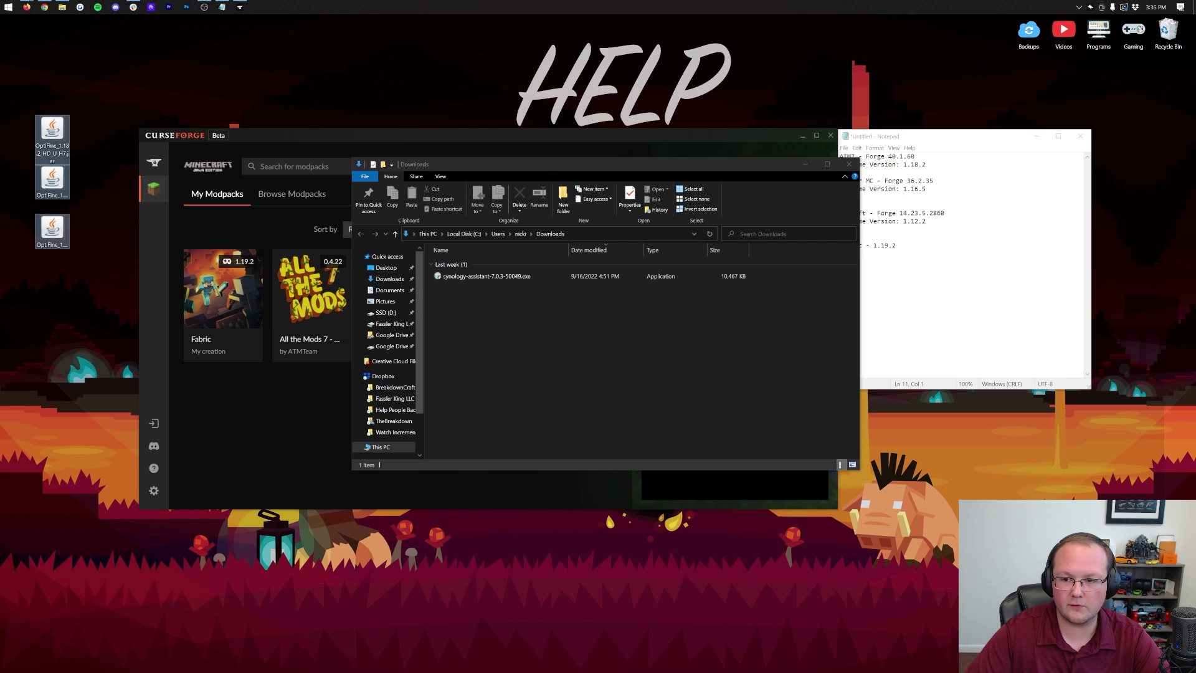
{"action": "left_click", "coordinate": [849, 164]}
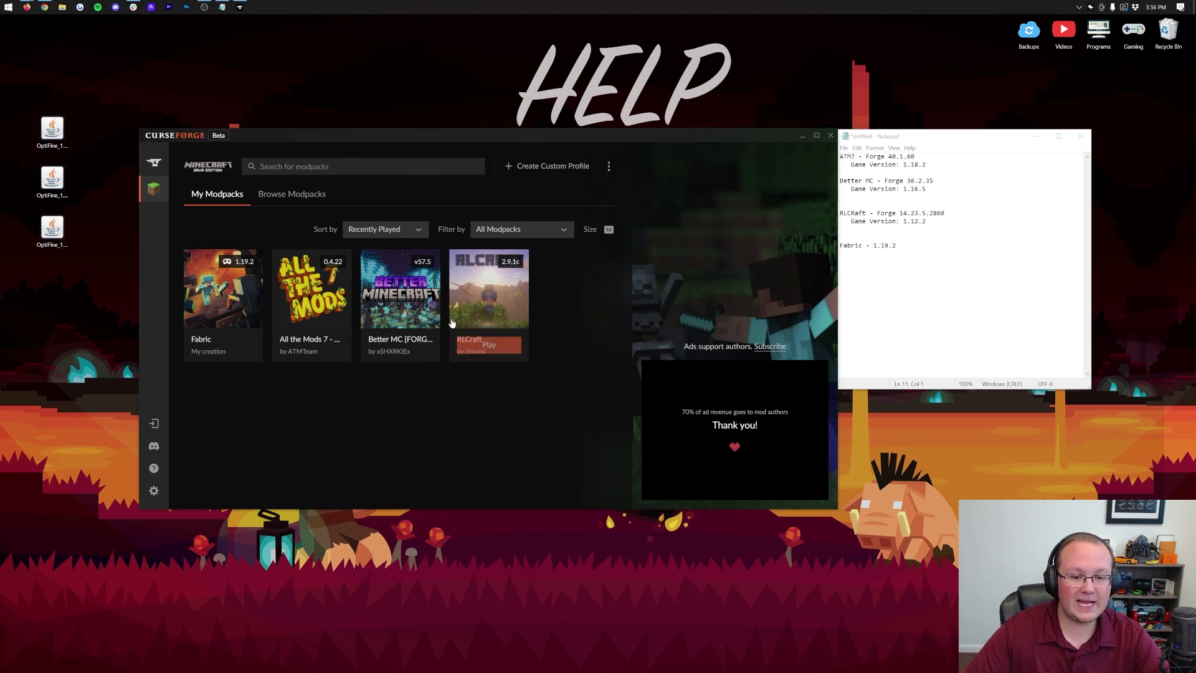
Step: Open the RLCraft modpack's folder from CurseForge and go into its mods folder
{"action": "right_click", "coordinate": [476, 296]}
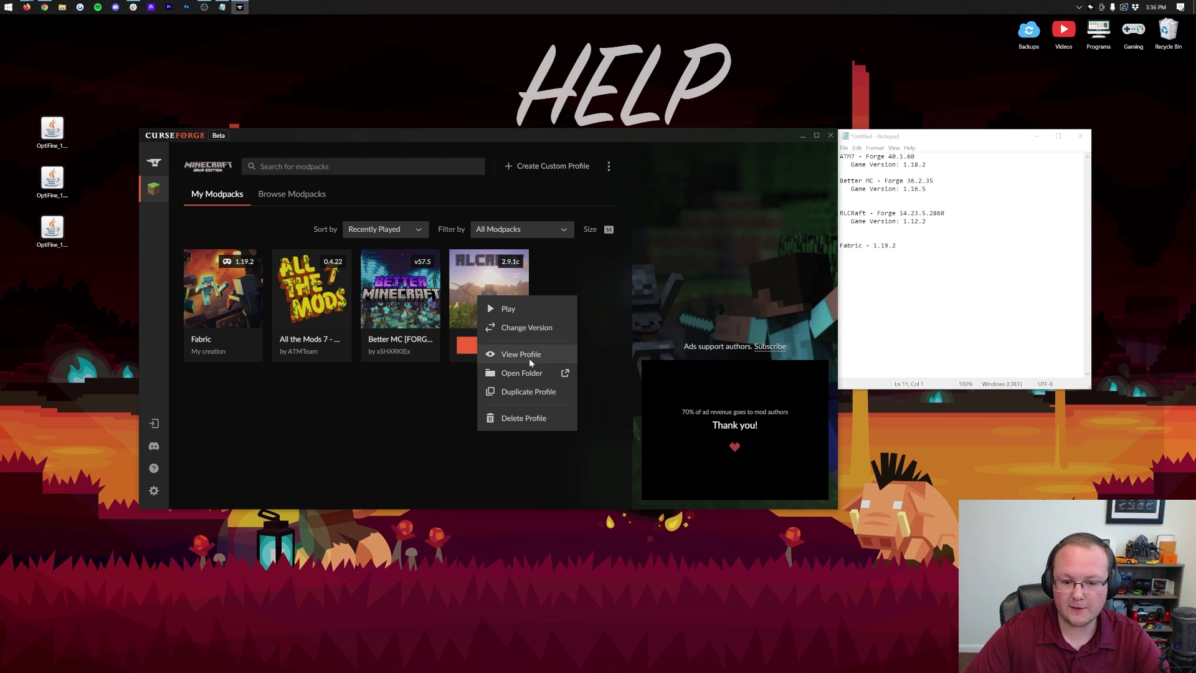
{"action": "left_click", "coordinate": [523, 374]}
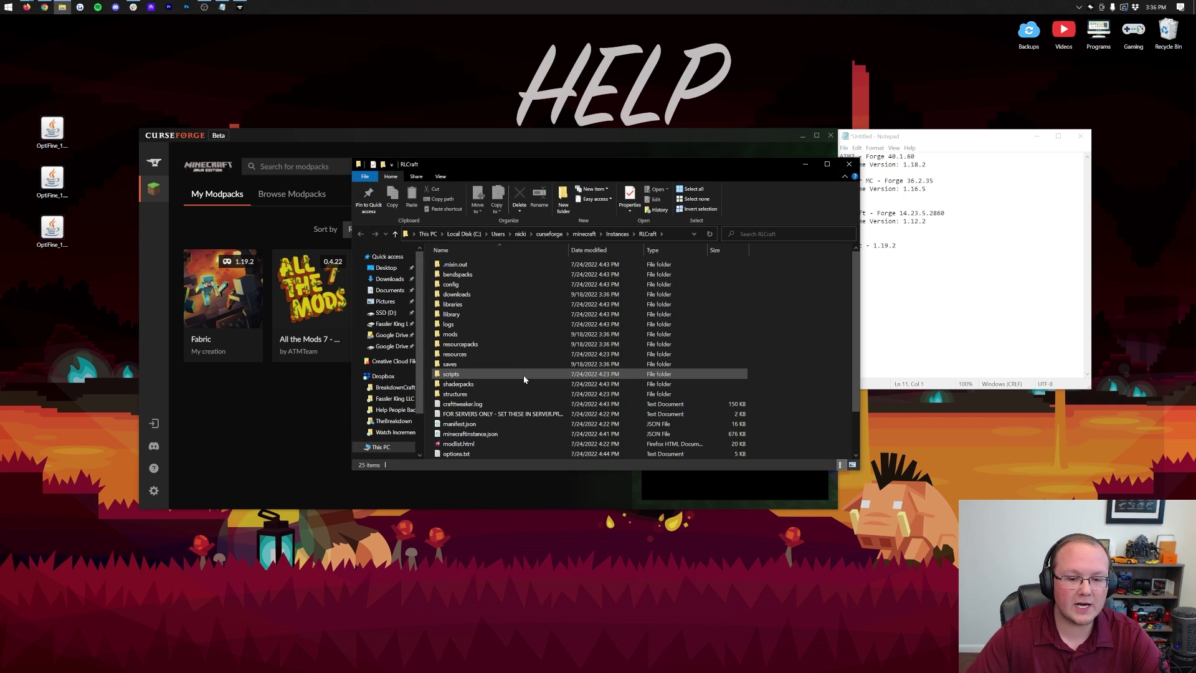
{"action": "double_click", "coordinate": [503, 334]}
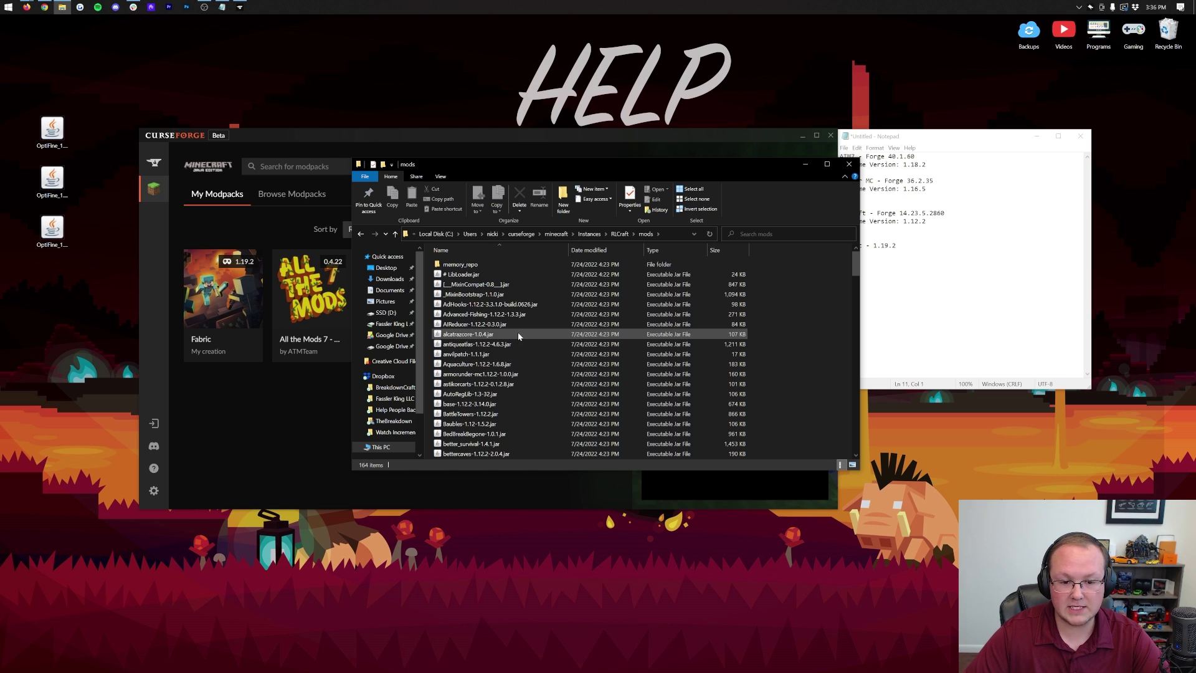
Step: Examine the list of mod jar files in RLCraft's mods folder
{"action": "scroll", "coordinate": [518, 334], "scroll_direction": "down", "scroll_amount": 4}
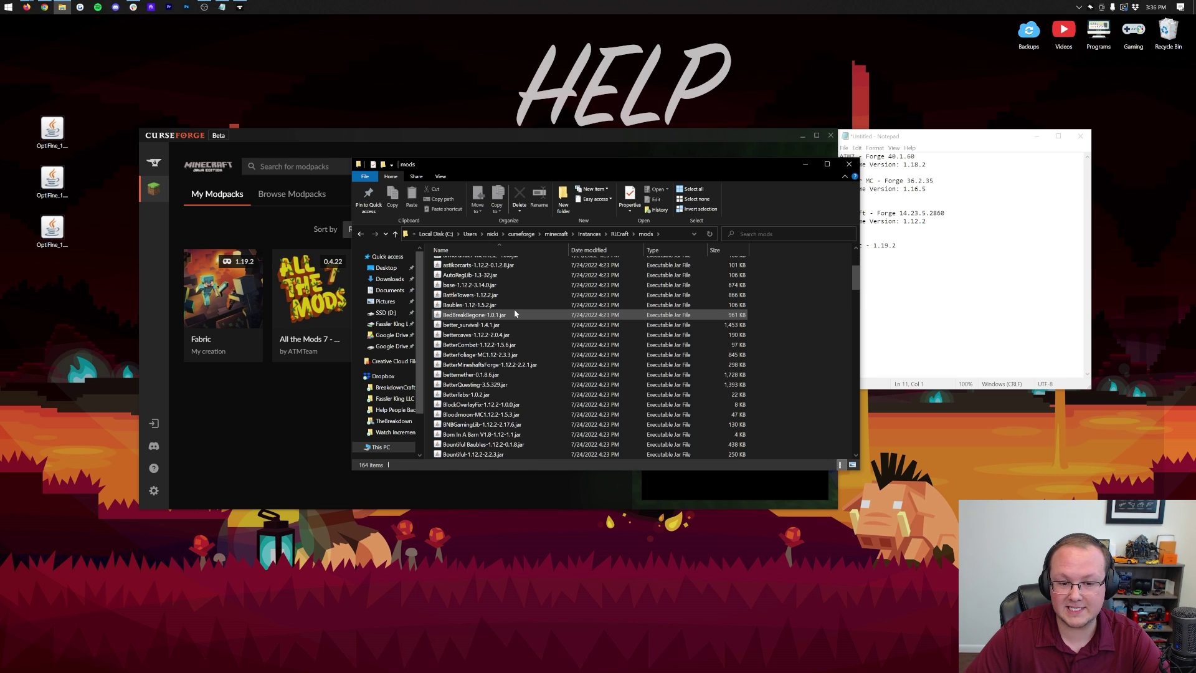
{"action": "scroll", "coordinate": [515, 314], "scroll_direction": "down", "scroll_amount": 15}
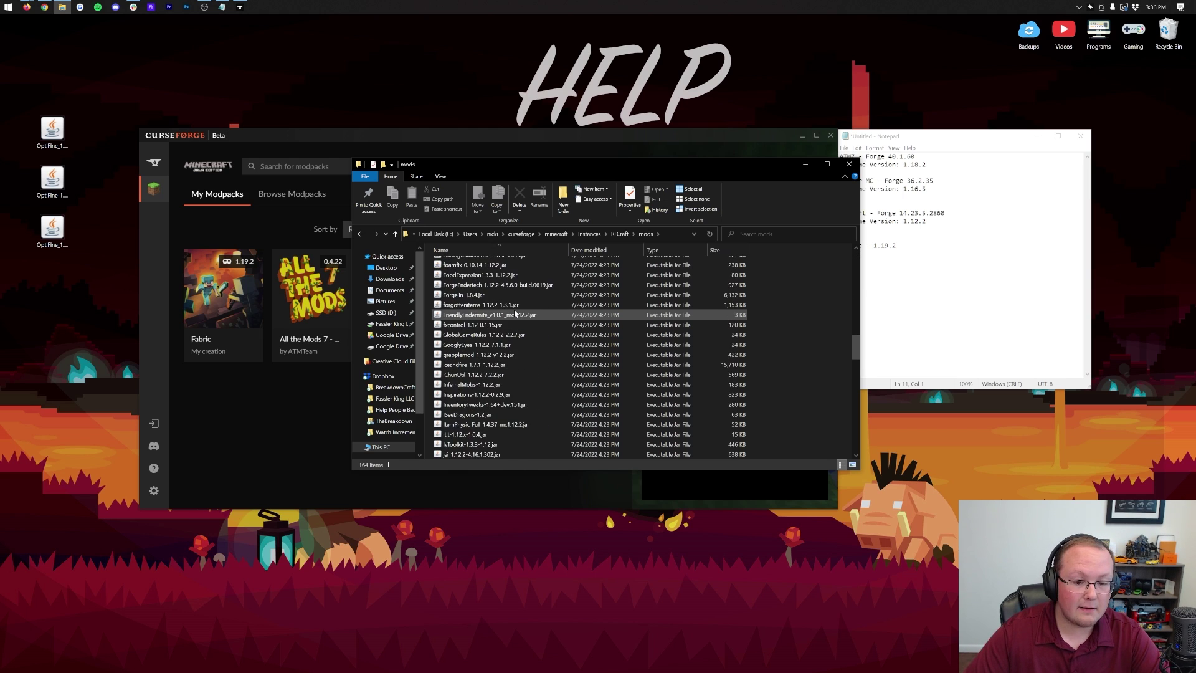
{"action": "scroll", "coordinate": [514, 313], "scroll_direction": "down", "scroll_amount": 20}
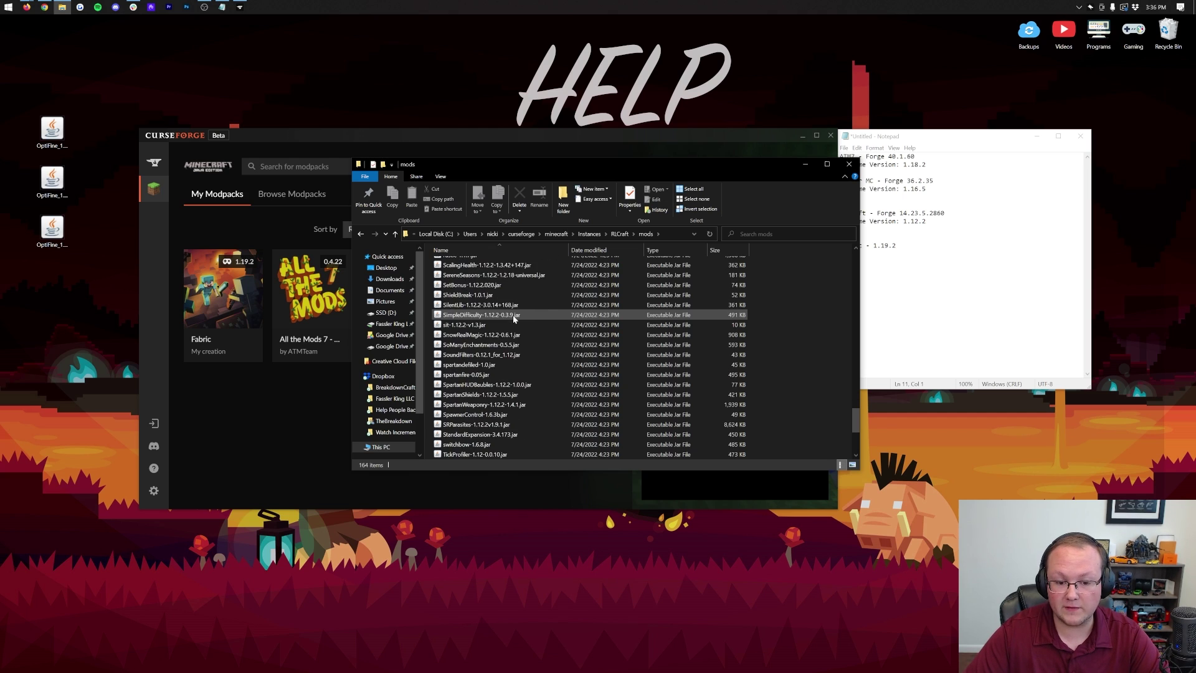
{"action": "scroll", "coordinate": [514, 317], "scroll_direction": "down", "scroll_amount": 5}
{"action": "scroll", "coordinate": [514, 319], "scroll_direction": "up", "scroll_amount": 10}
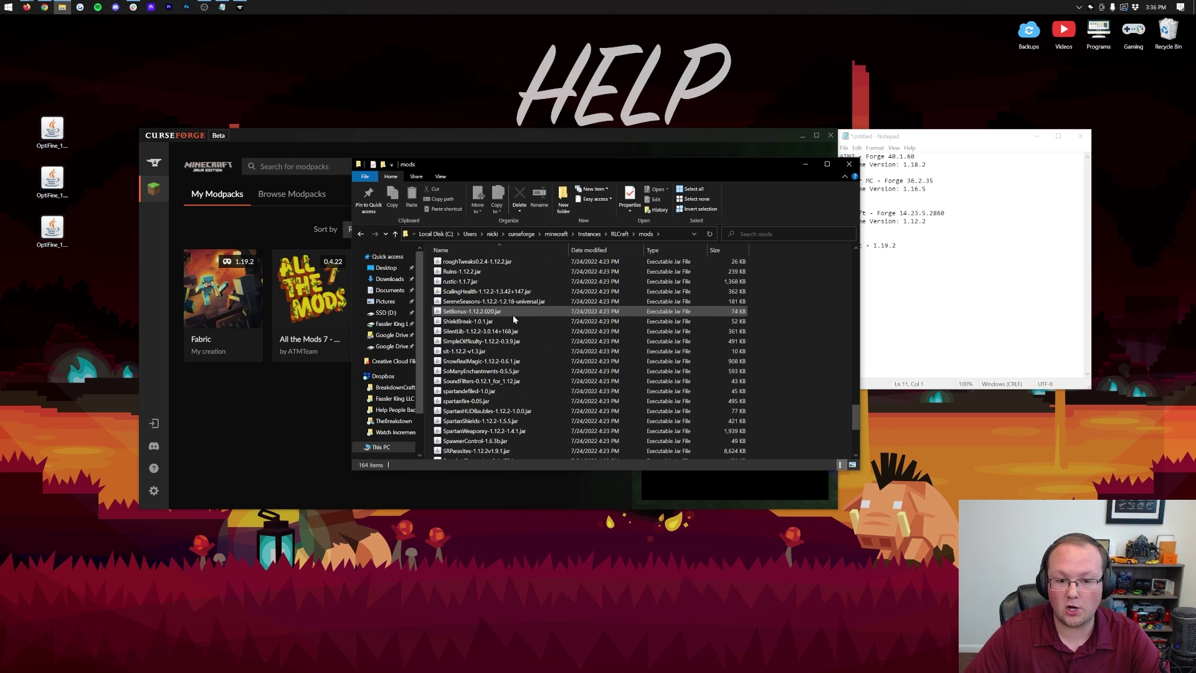
{"action": "scroll", "coordinate": [515, 319], "scroll_direction": "up", "scroll_amount": 1}
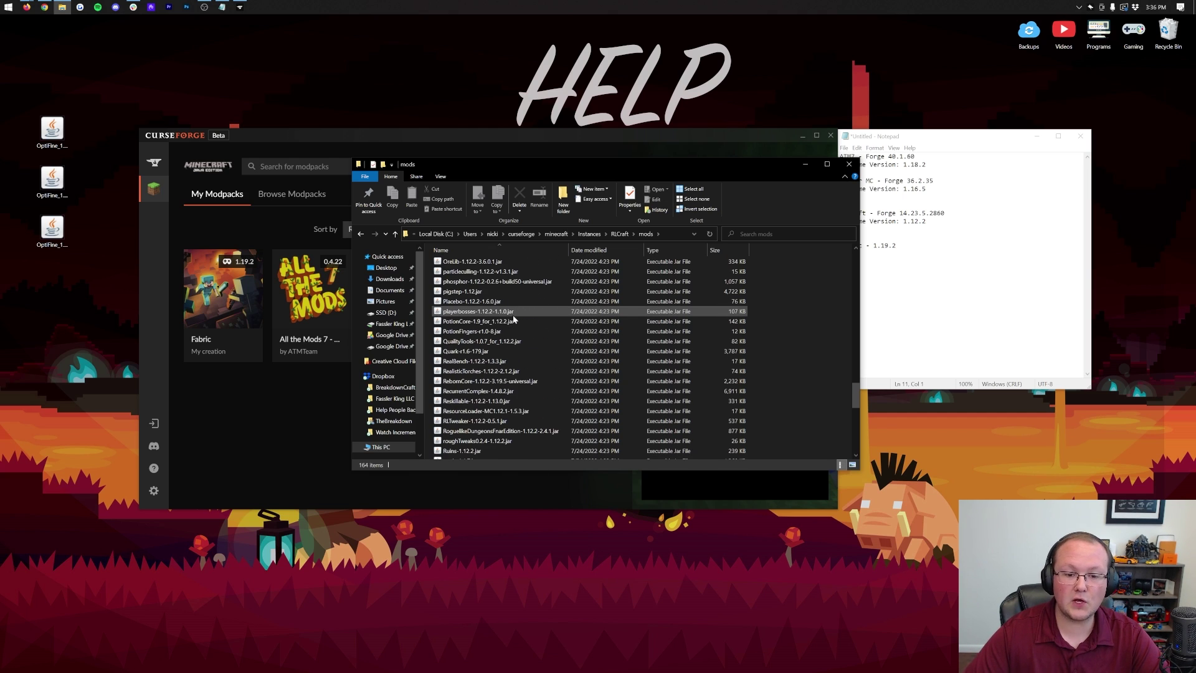
{"action": "scroll", "coordinate": [513, 319], "scroll_direction": "up", "scroll_amount": 6}
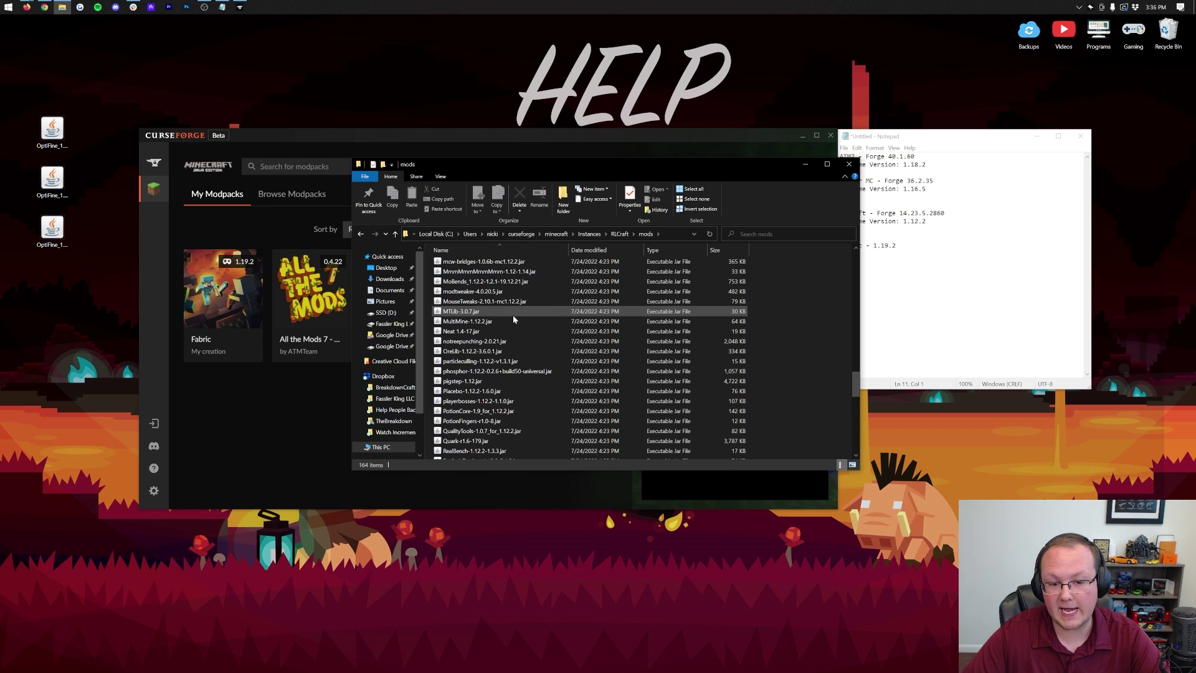
{"action": "scroll", "coordinate": [515, 319], "scroll_direction": "up", "scroll_amount": 15}
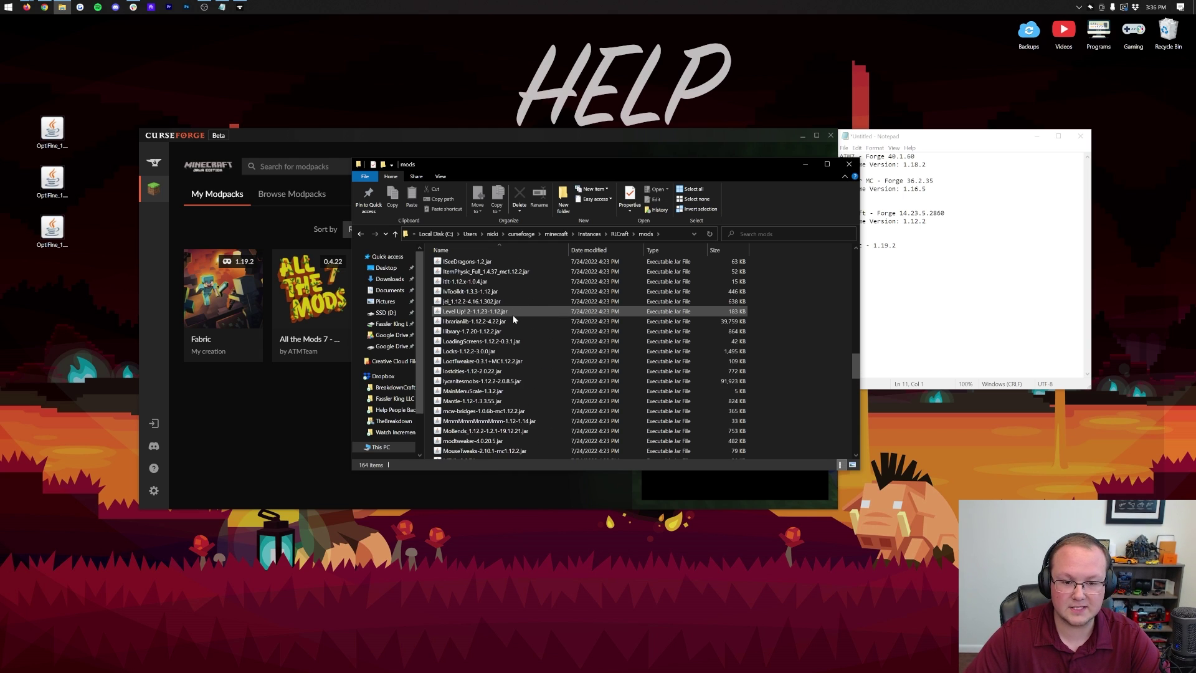
{"action": "left_click", "coordinate": [511, 321]}
{"action": "scroll", "coordinate": [509, 337], "scroll_direction": "up", "scroll_amount": 13}
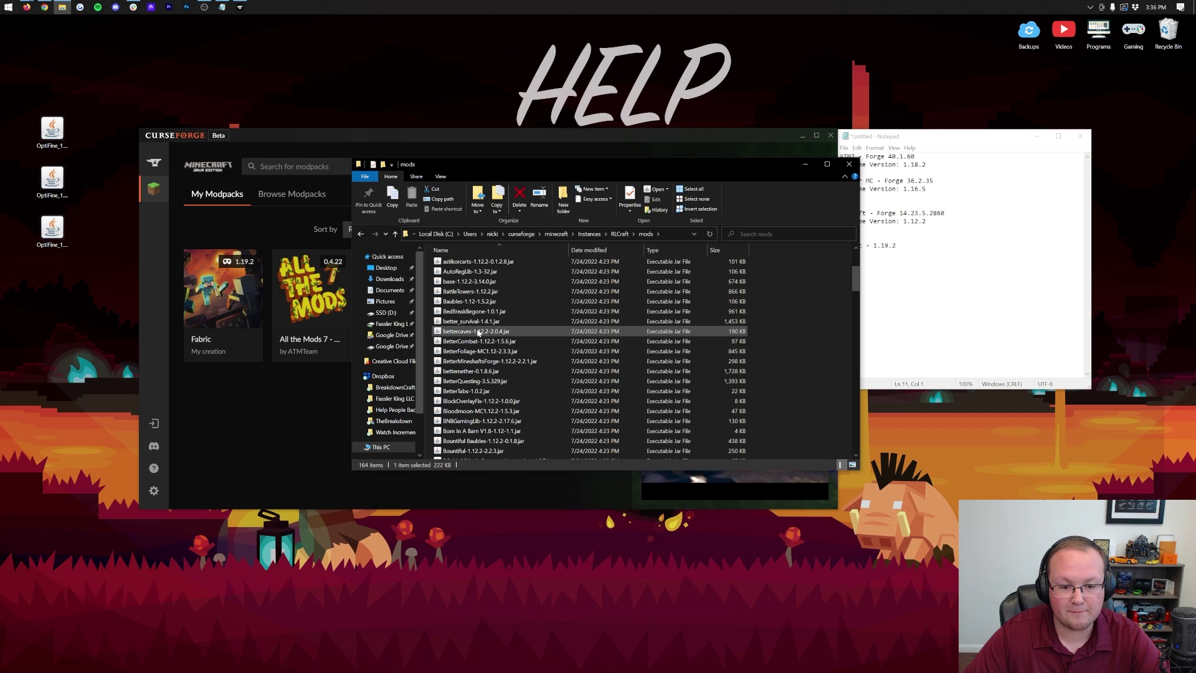
{"action": "scroll", "coordinate": [470, 302], "scroll_direction": "up", "scroll_amount": 4}
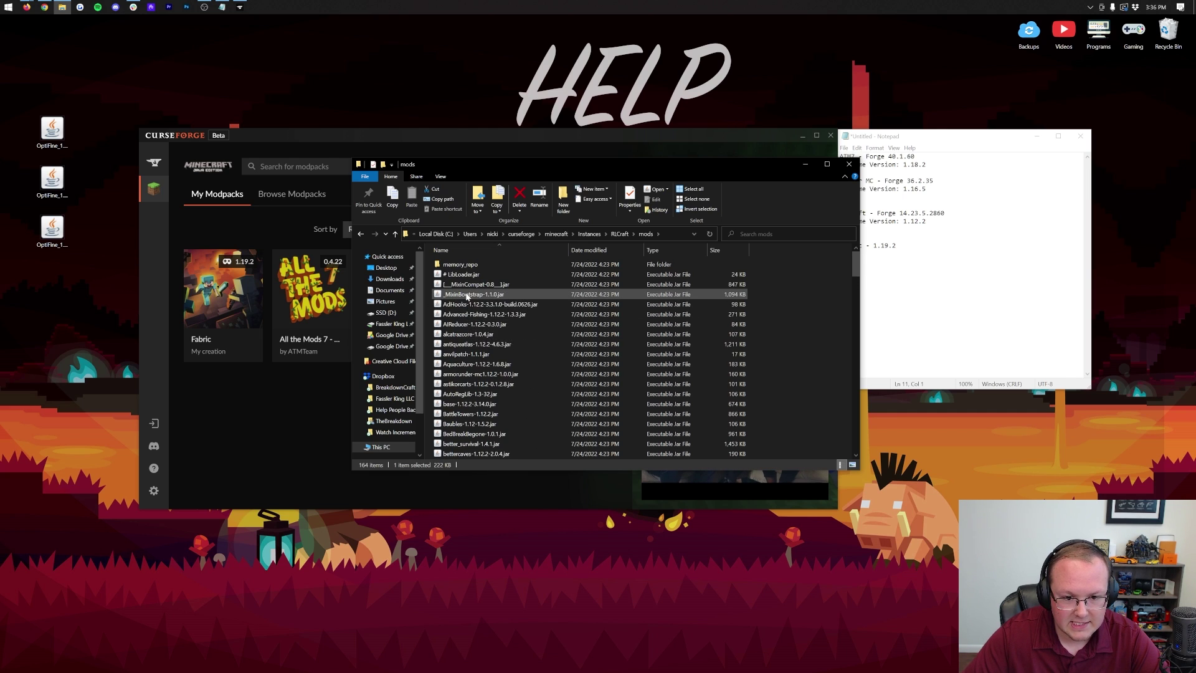
{"action": "scroll", "coordinate": [468, 296], "scroll_direction": "down", "scroll_amount": 20}
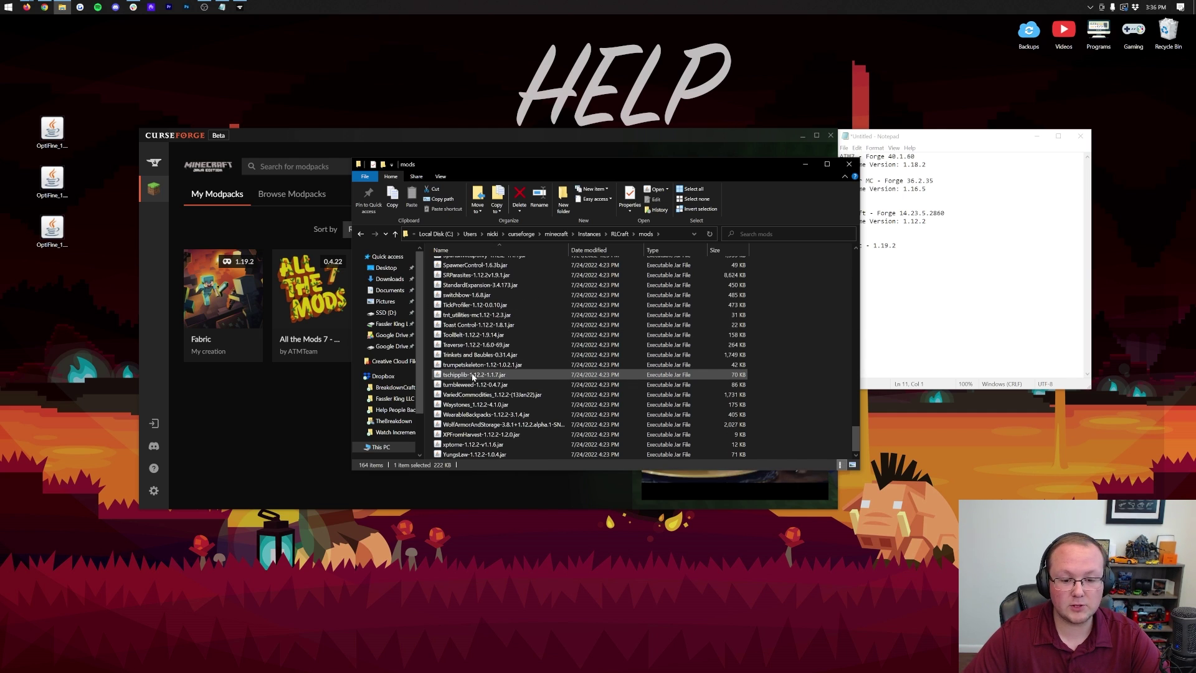
Step: Move the OptiFine 1.12.2 jar from the desktop into RLCraft's mods folder and close the folder
{"action": "left_click", "coordinate": [68, 194]}
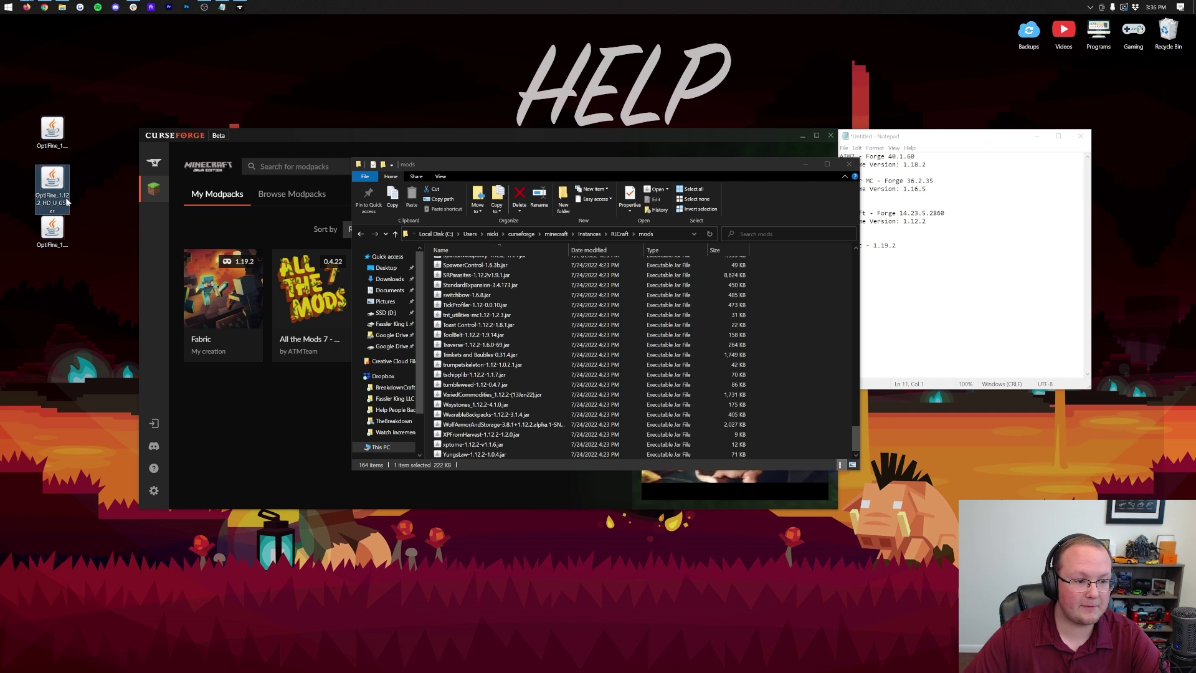
{"action": "left_click_drag", "start_coordinate": [68, 200], "coordinate": [641, 368]}
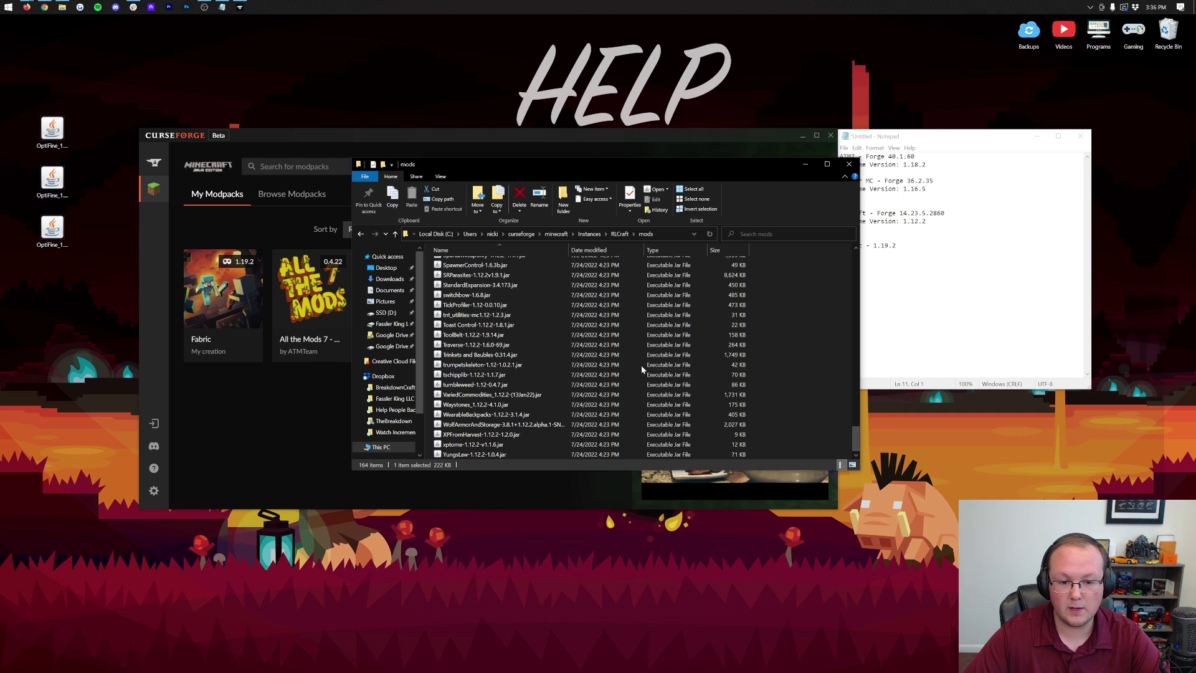
{"action": "left_click", "coordinate": [846, 163]}
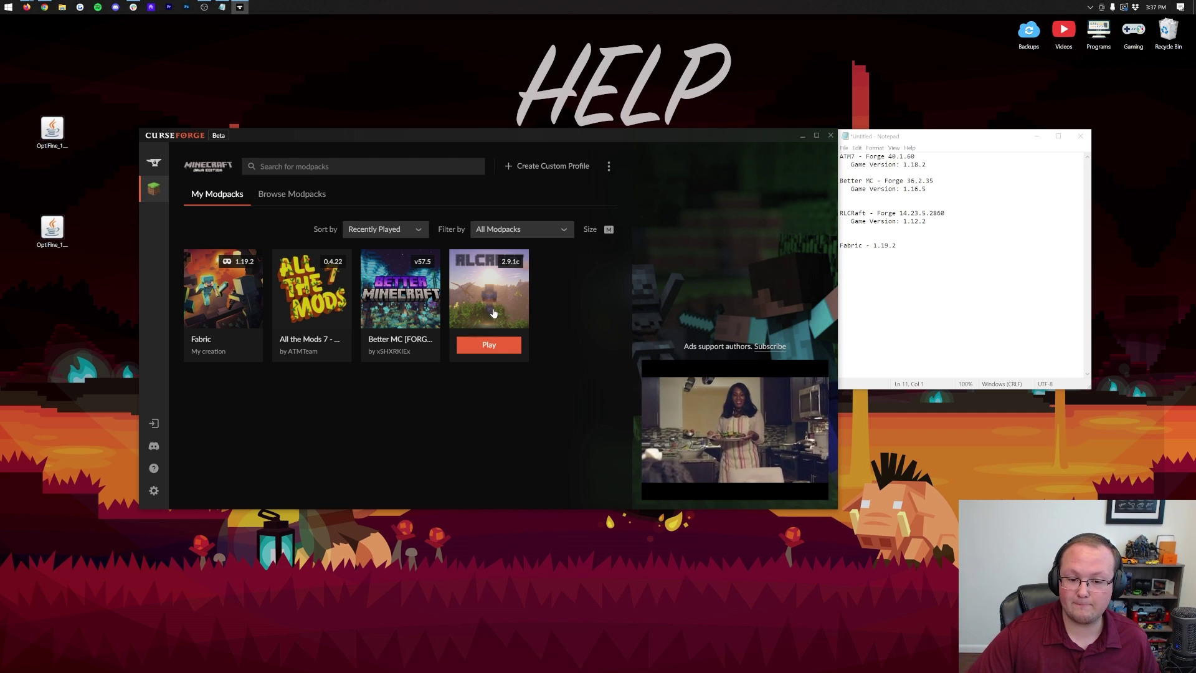
Step: Launch the RLCraft modpack from CurseForge and start the game in the Minecraft Launcher
{"action": "left_click", "coordinate": [491, 346]}
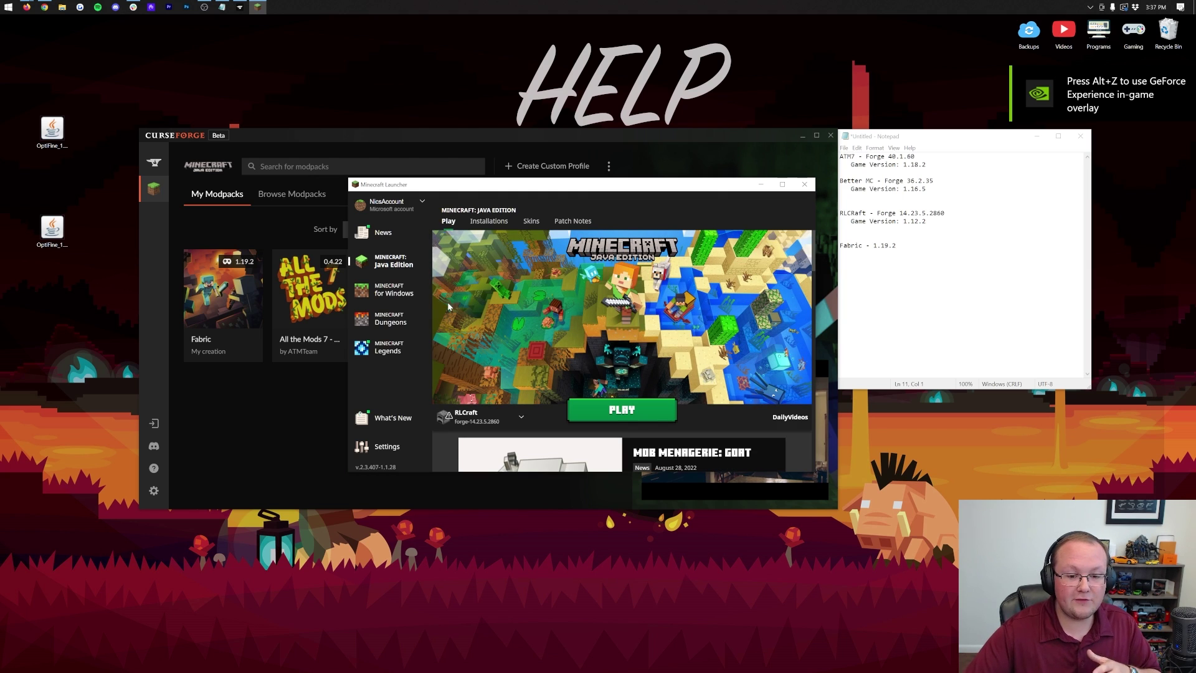
{"action": "left_click", "coordinate": [606, 414]}
{"action": "left_click", "coordinate": [676, 385]}
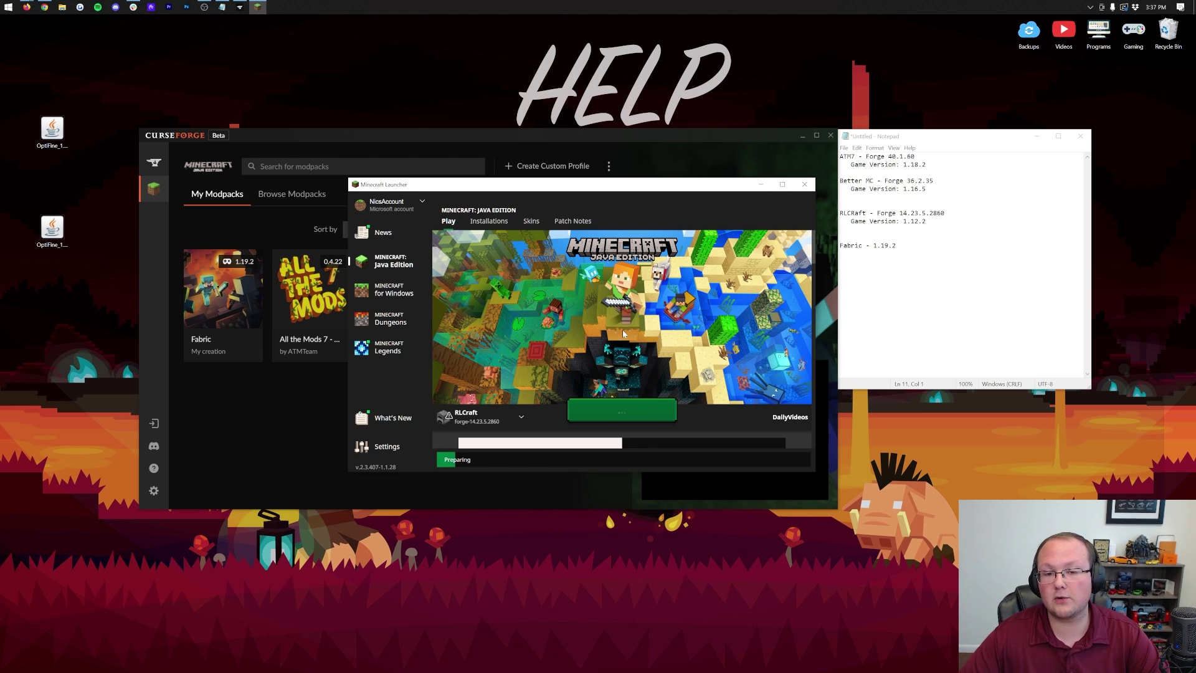
{"action": "mouse_move", "coordinate": [317, 338]}
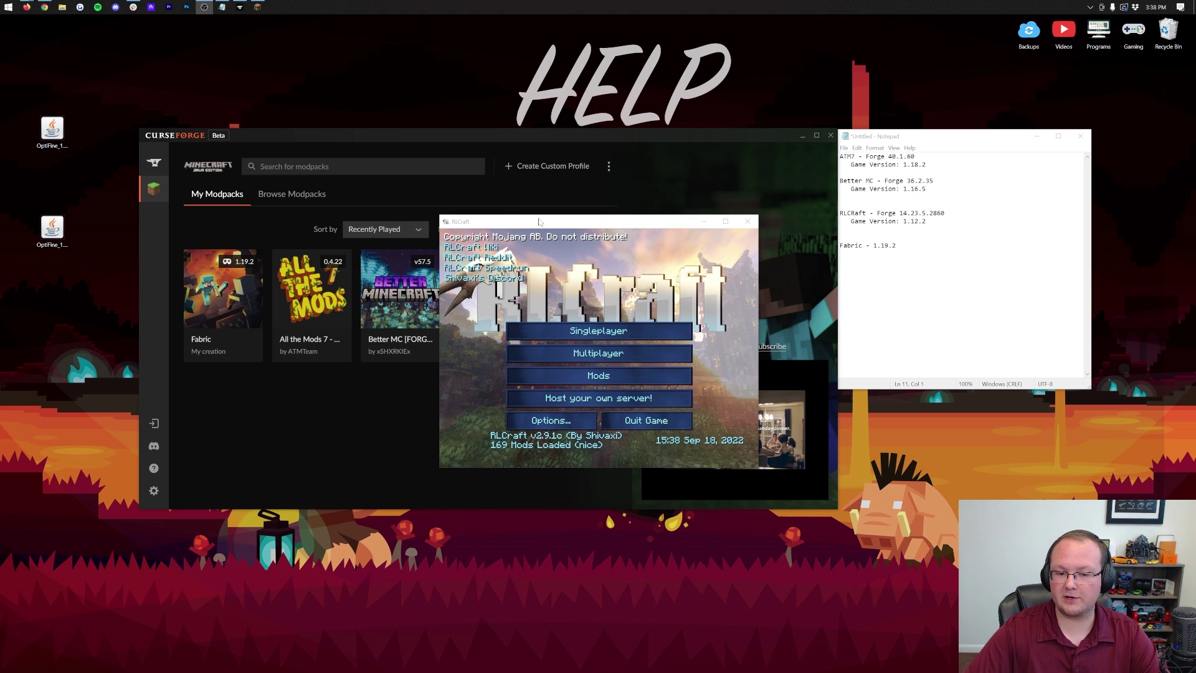
Step: View the shader settings within RLCraft's video settings, check its shaders folder, and return to the video settings
{"action": "left_click", "coordinate": [593, 420]}
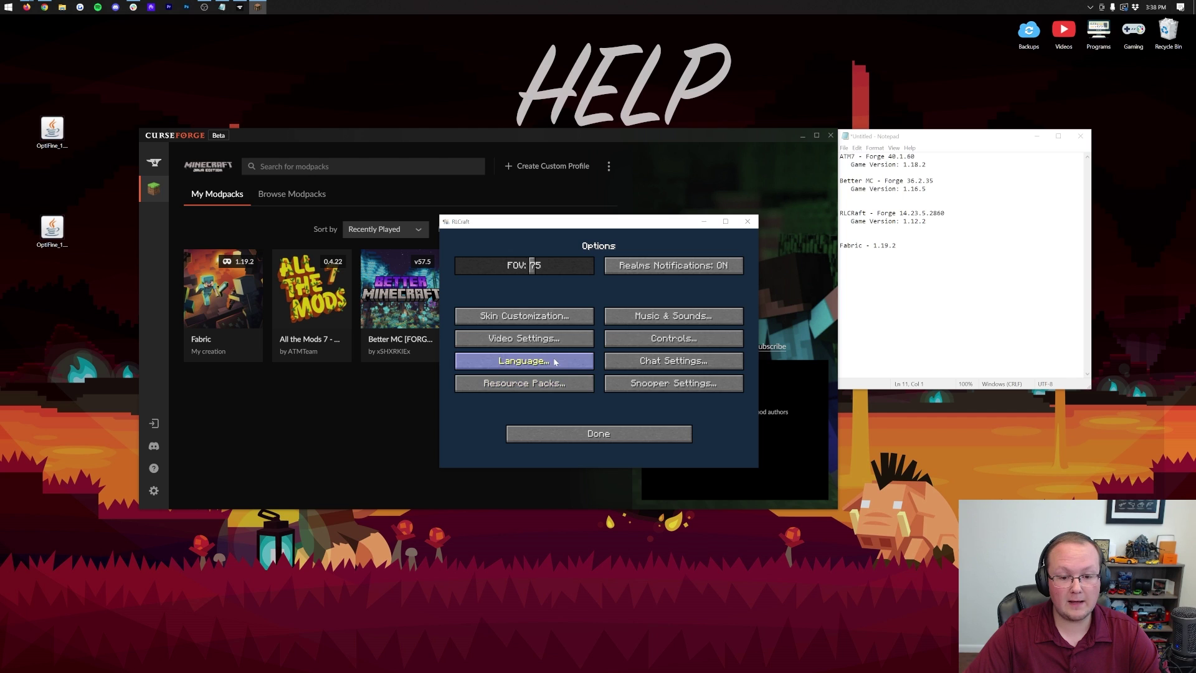
{"action": "left_click", "coordinate": [523, 338]}
{"action": "left_click", "coordinate": [530, 385]}
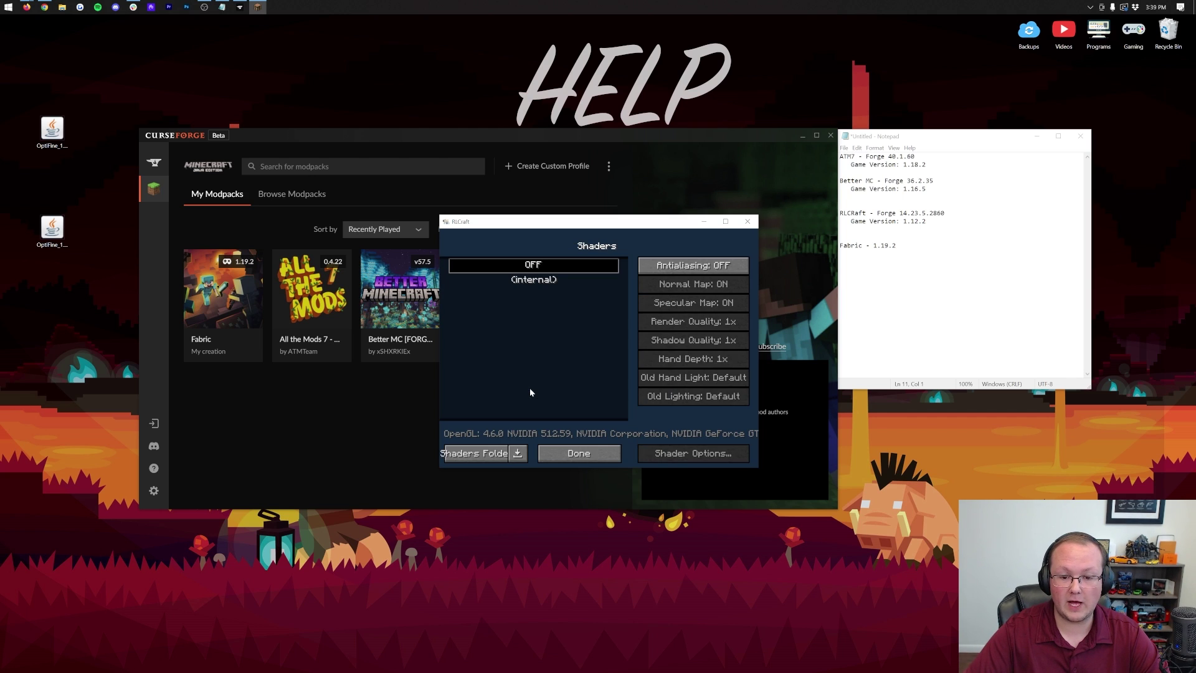
{"action": "left_click", "coordinate": [473, 453]}
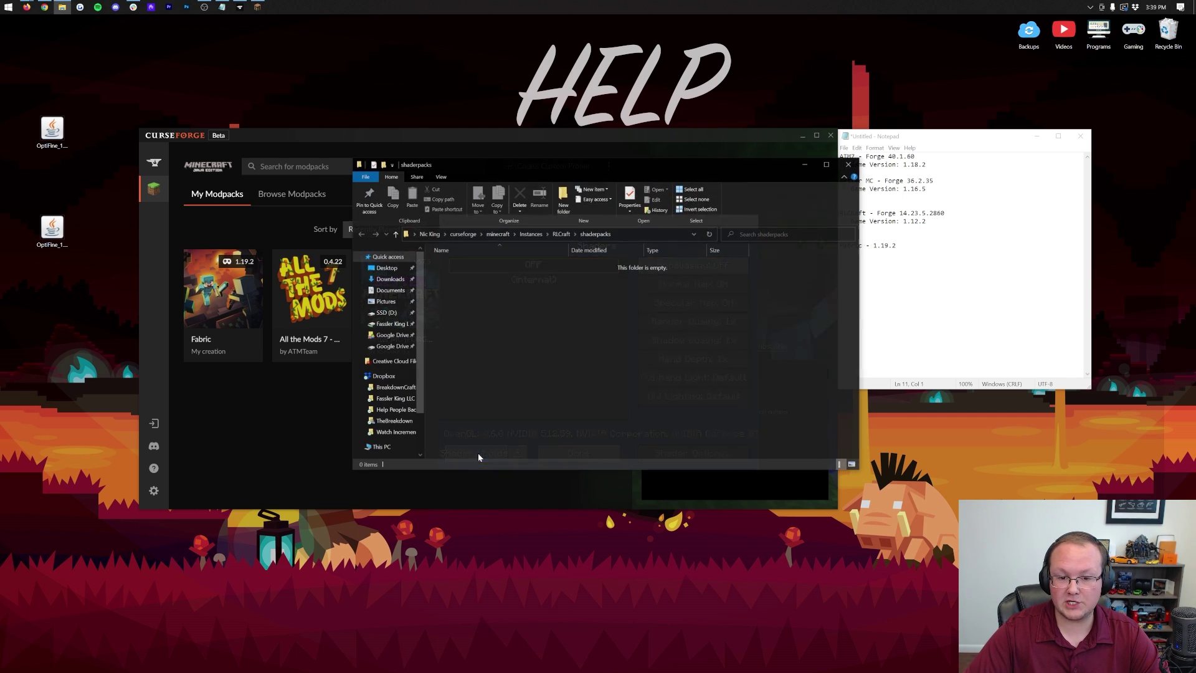
{"action": "left_click", "coordinate": [849, 164]}
{"action": "left_click", "coordinate": [579, 451]}
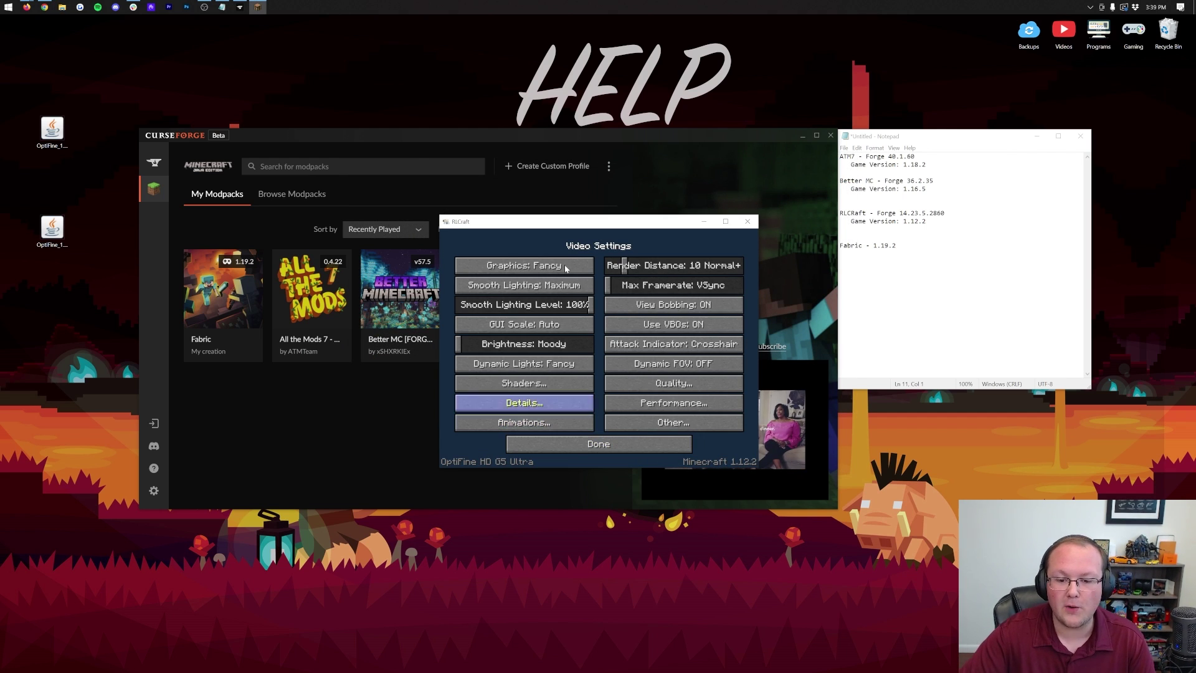
Step: Review OptiFine's performance, quality and animation settings in RLCraft, and leave the game options
{"action": "left_click", "coordinate": [657, 406]}
{"action": "left_click", "coordinate": [576, 441]}
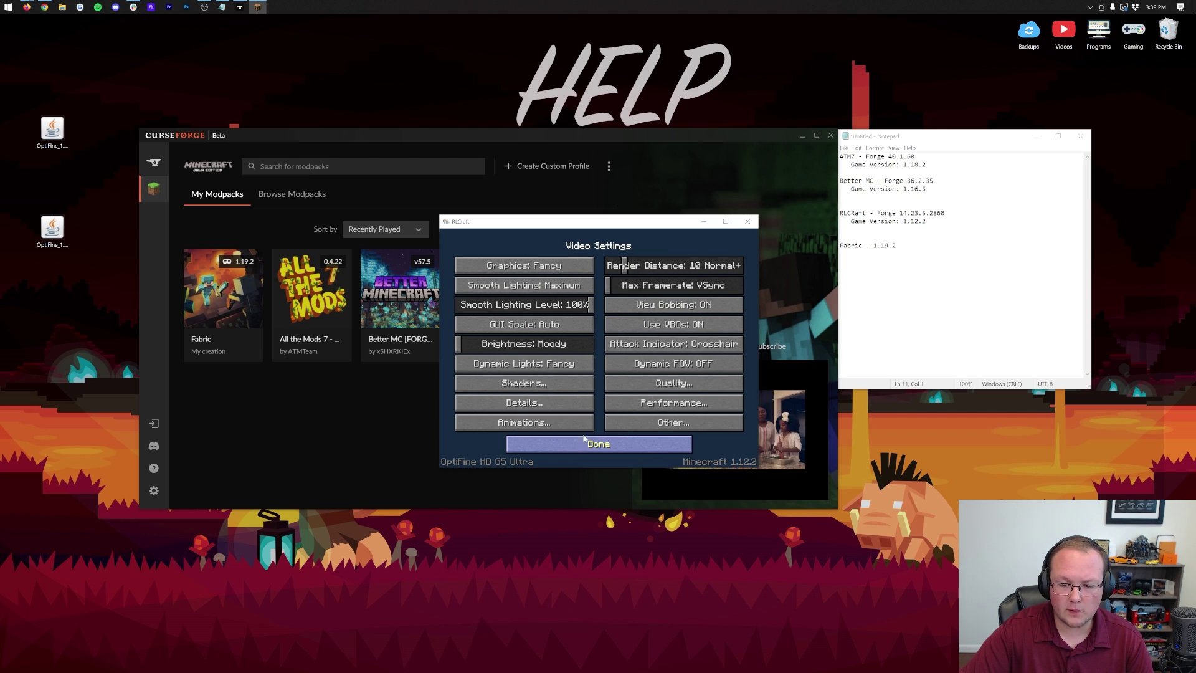
{"action": "left_click", "coordinate": [654, 387]}
{"action": "left_click", "coordinate": [577, 448]}
{"action": "left_click", "coordinate": [524, 422]}
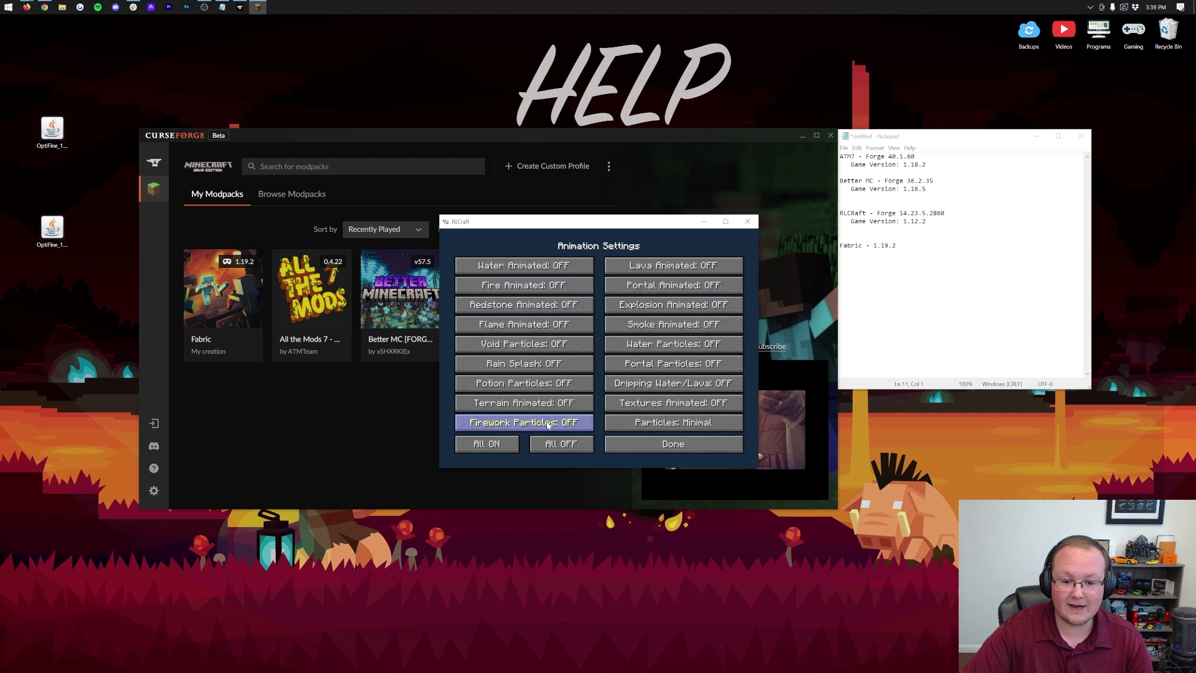
{"action": "left_click", "coordinate": [632, 454]}
{"action": "left_click", "coordinate": [633, 453]}
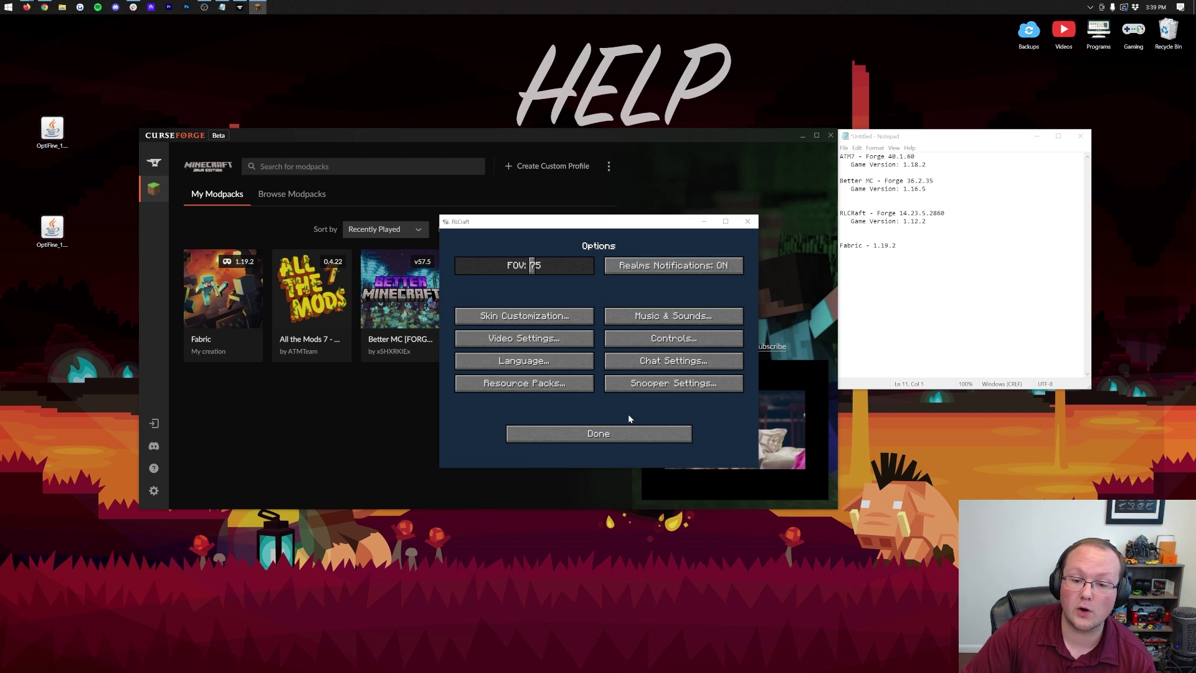
{"action": "left_click", "coordinate": [630, 433]}
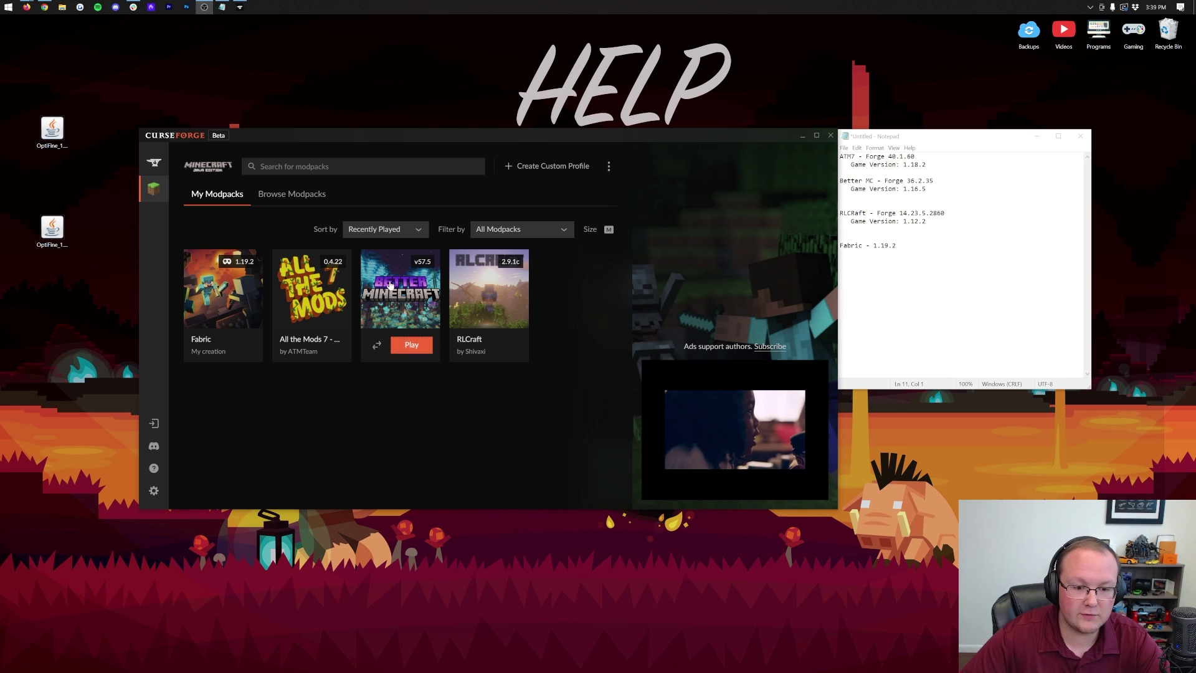
Step: Open the Better MC [FORGE] modpack's folder from CurseForge and go into its mods folder
{"action": "right_click", "coordinate": [390, 285]}
{"action": "left_click", "coordinate": [436, 357]}
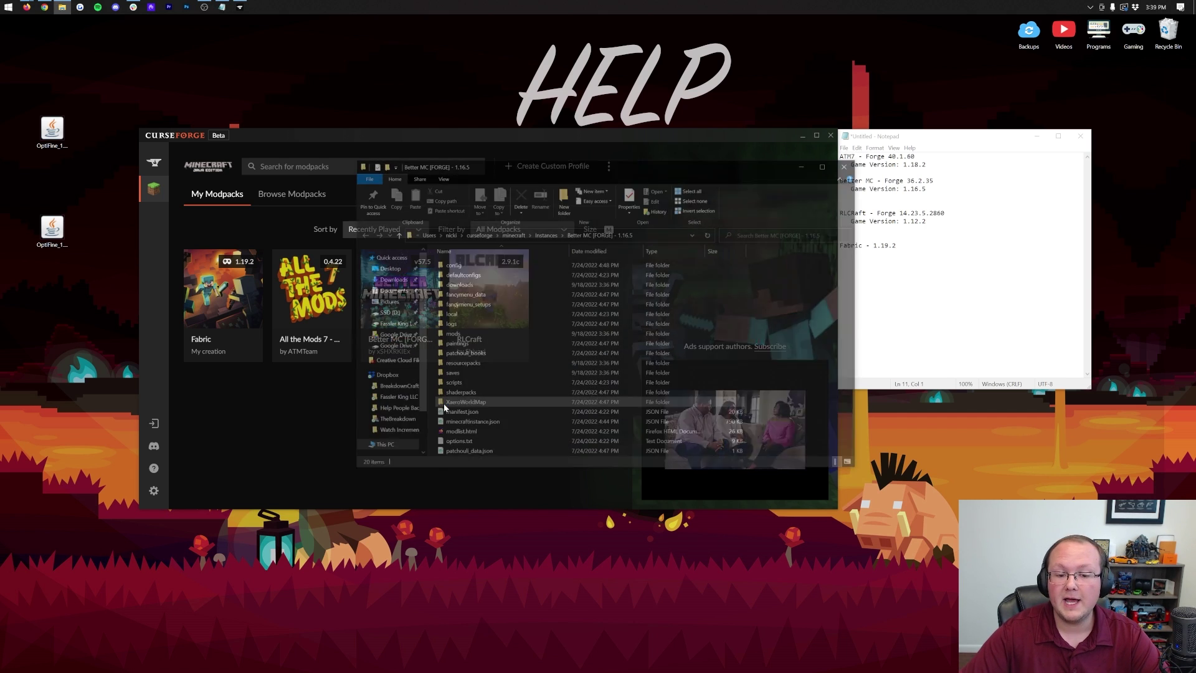
{"action": "double_click", "coordinate": [457, 337]}
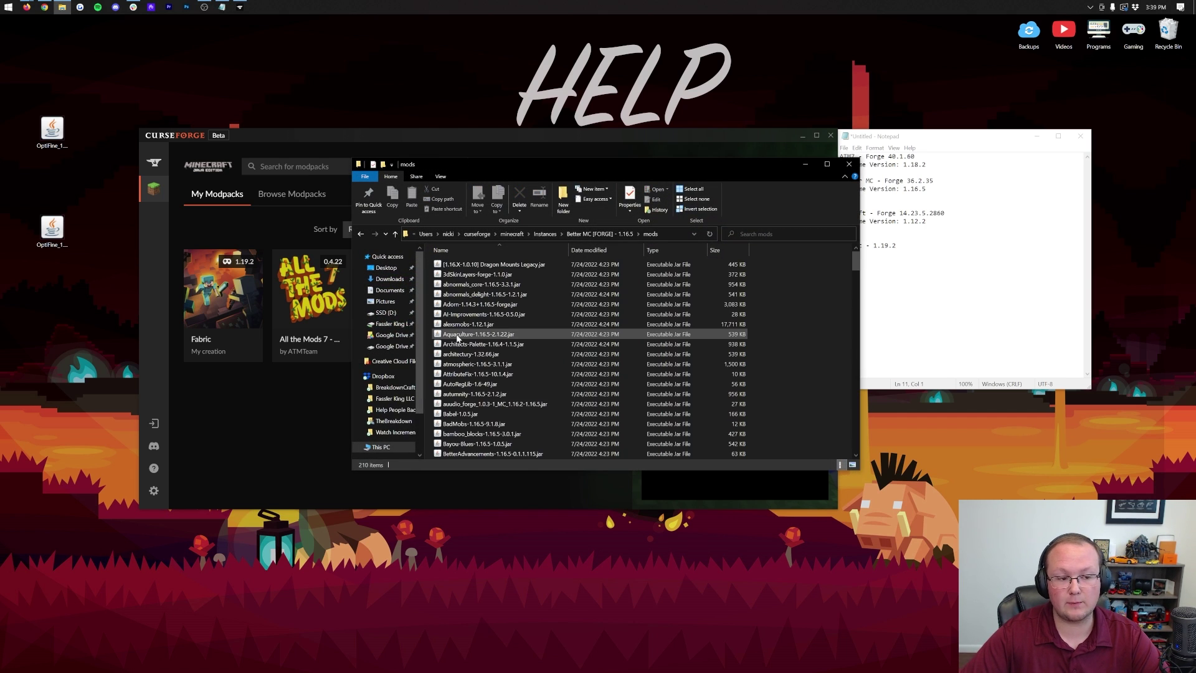
Step: Move OptiFine_1.16.5_HD_U_G8.jar from the desktop into Better MC's mods folder
{"action": "left_click", "coordinate": [10, 141]}
{"action": "left_click", "coordinate": [63, 238]}
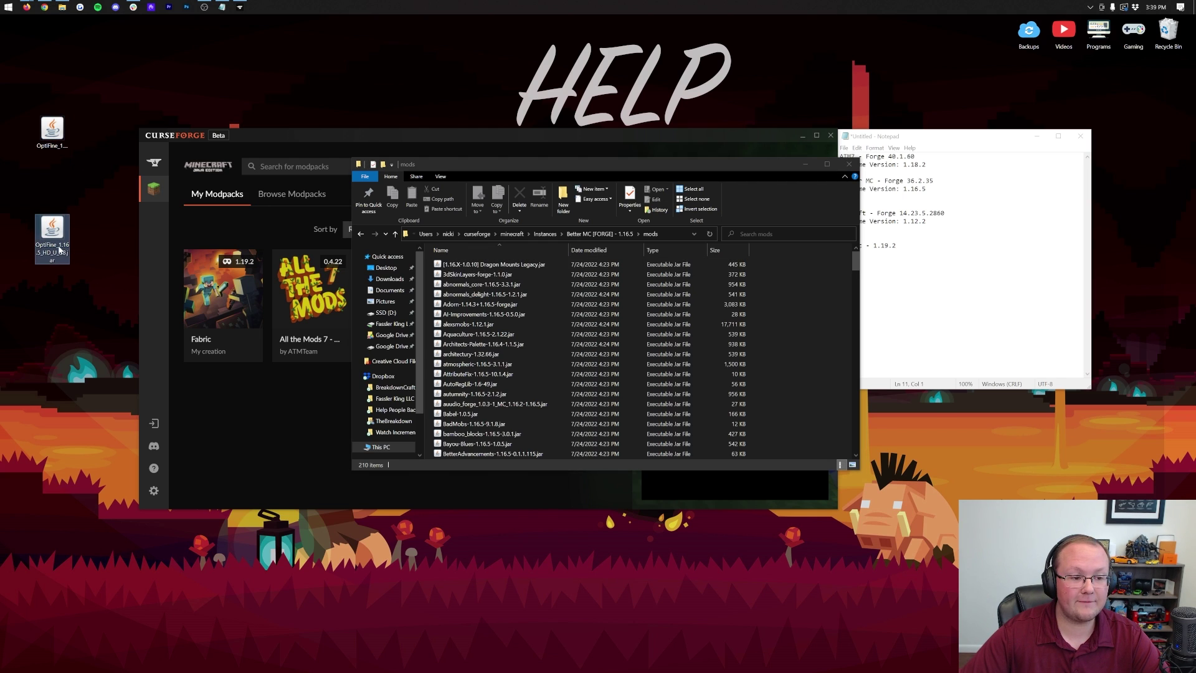
{"action": "scroll", "coordinate": [630, 342], "scroll_direction": "down", "scroll_amount": 14}
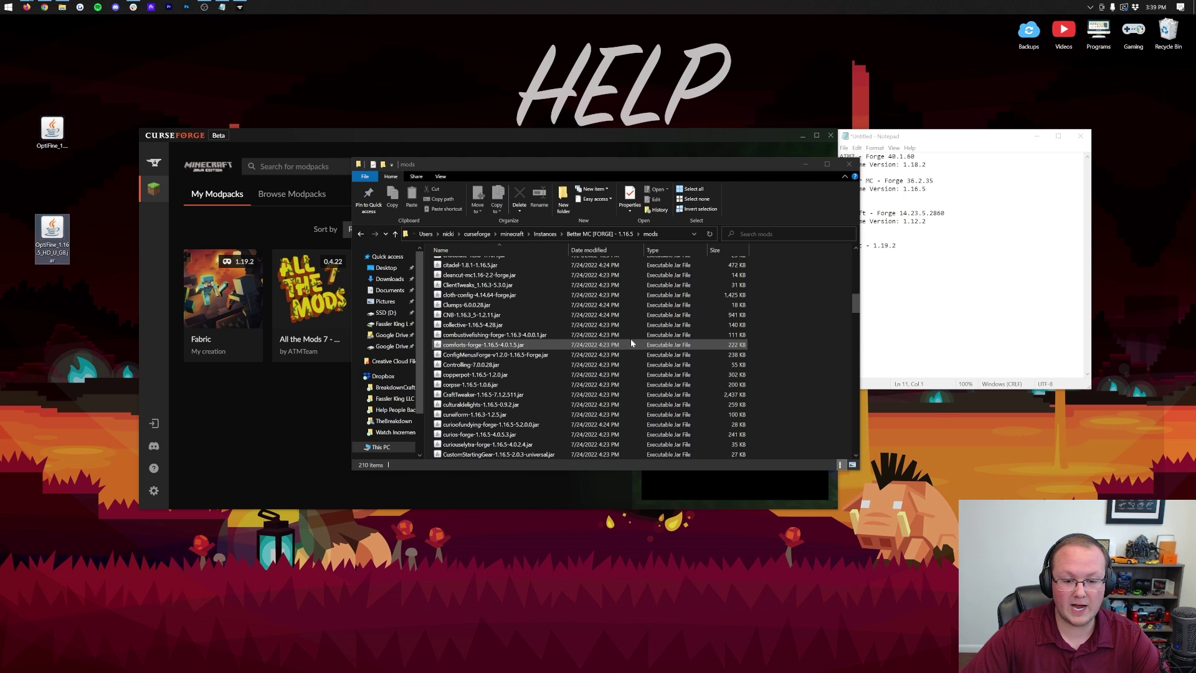
{"action": "scroll", "coordinate": [630, 342], "scroll_direction": "down", "scroll_amount": 20}
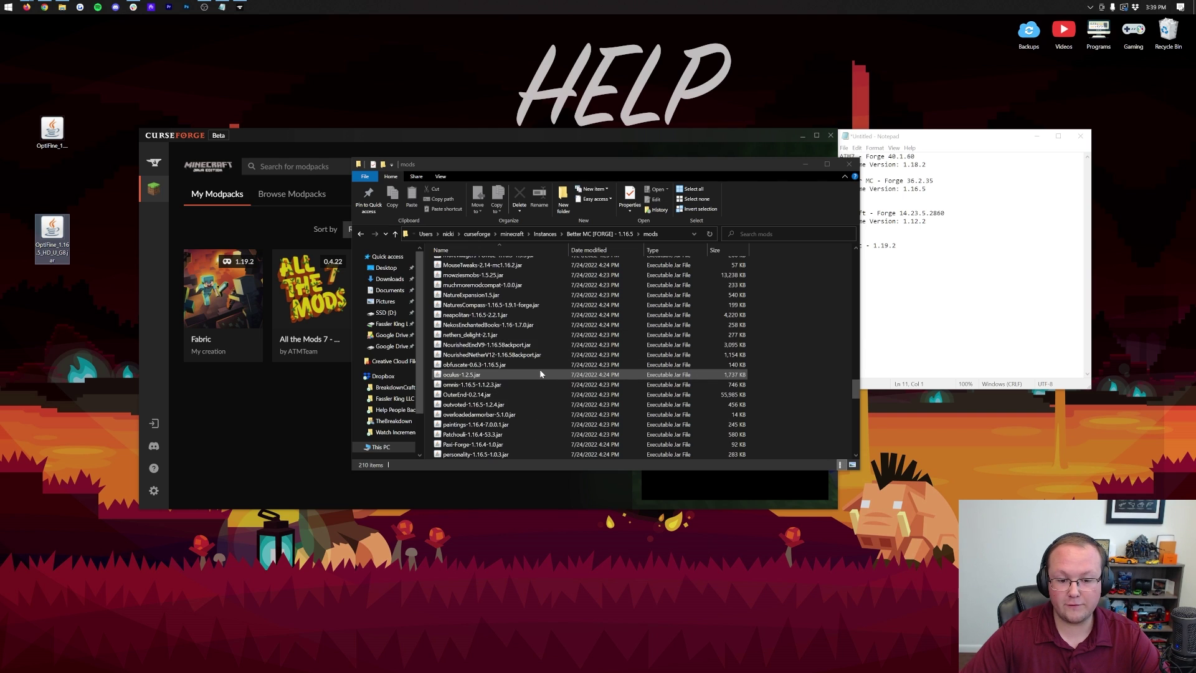
{"action": "scroll", "coordinate": [539, 372], "scroll_direction": "down", "scroll_amount": 5}
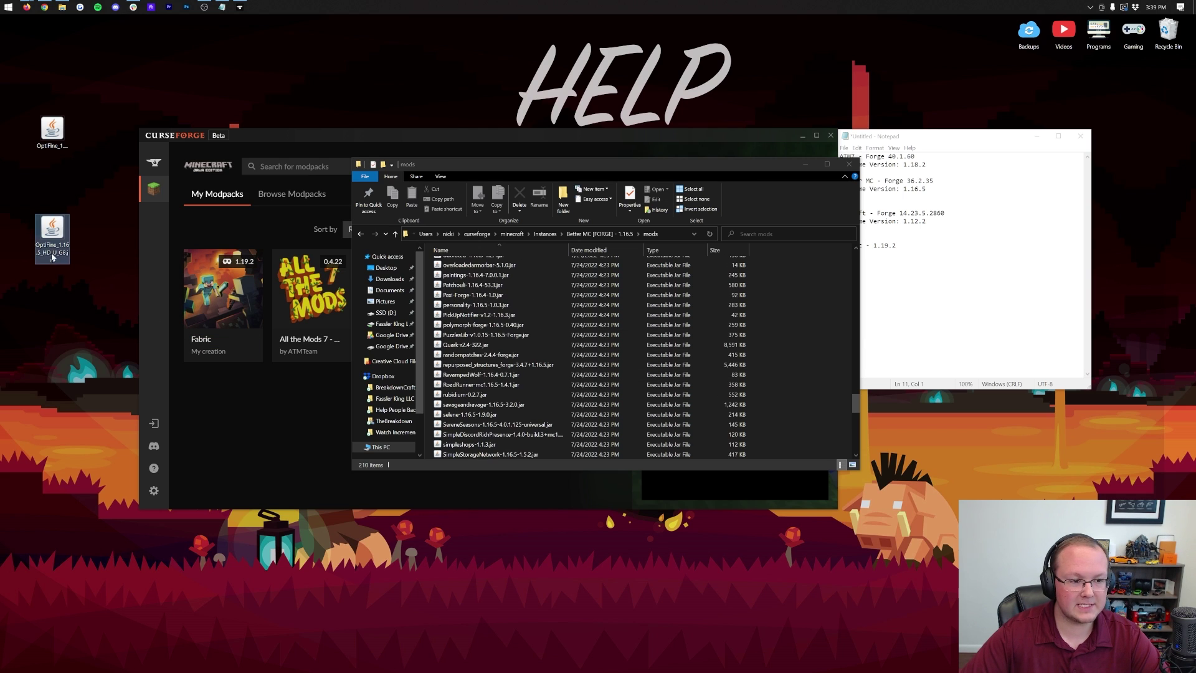
{"action": "left_click_drag", "start_coordinate": [52, 257], "coordinate": [670, 376]}
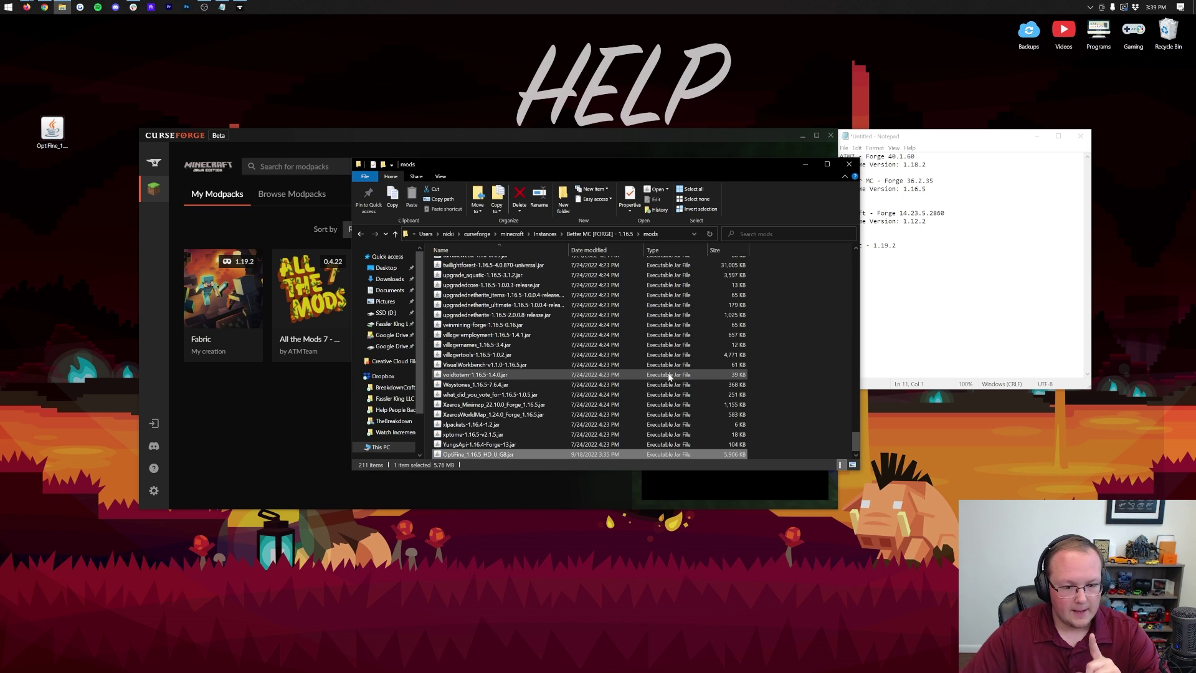
Step: Examine the mod jar files in Better MC's mods folder for possible conflicts with OptiFine, and close the folder
{"action": "scroll", "coordinate": [670, 376], "scroll_direction": "up", "scroll_amount": 7}
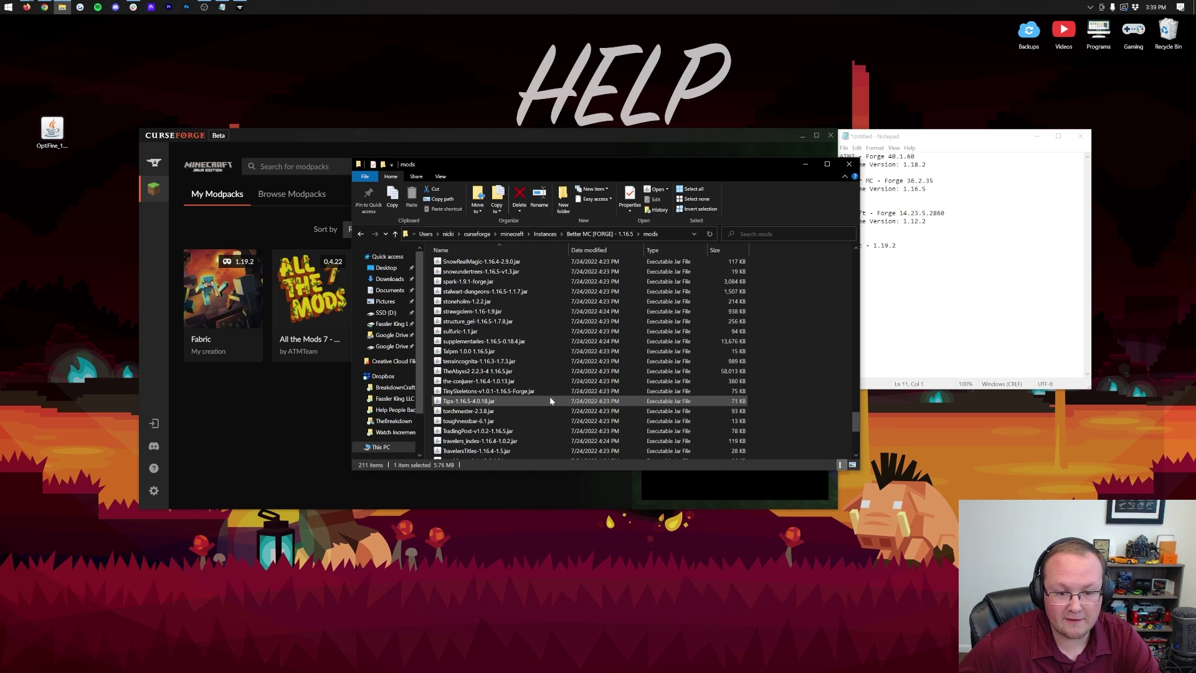
{"action": "scroll", "coordinate": [502, 385], "scroll_direction": "up", "scroll_amount": 2}
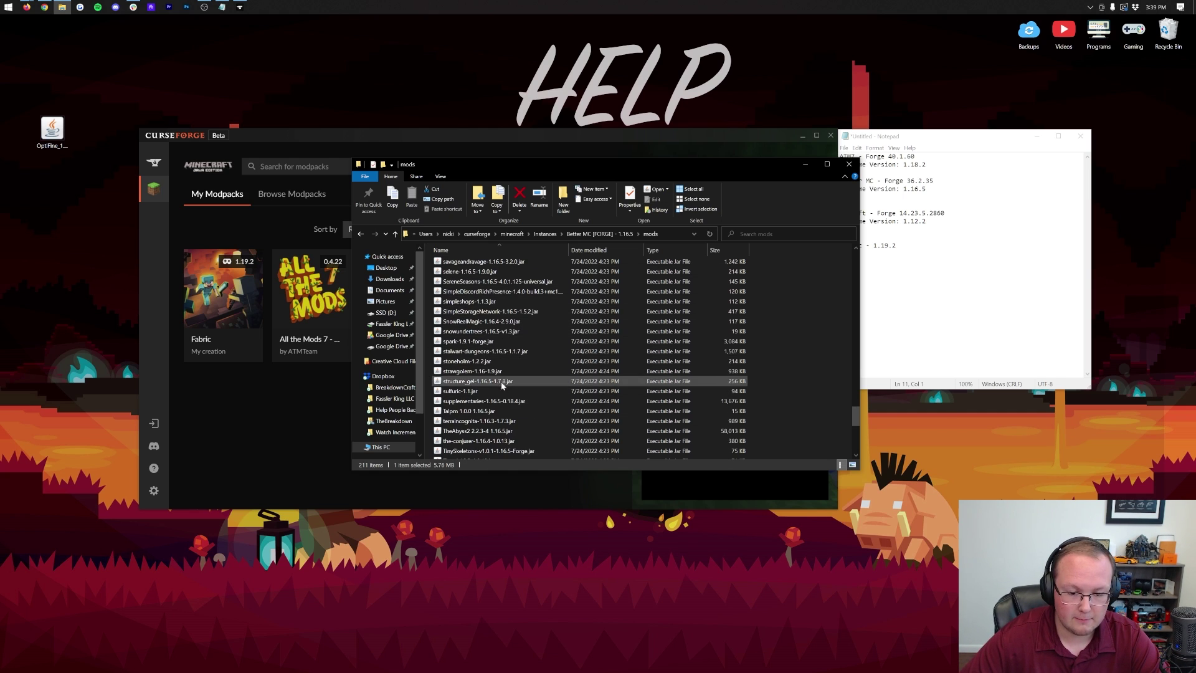
{"action": "scroll", "coordinate": [493, 364], "scroll_direction": "up", "scroll_amount": 15}
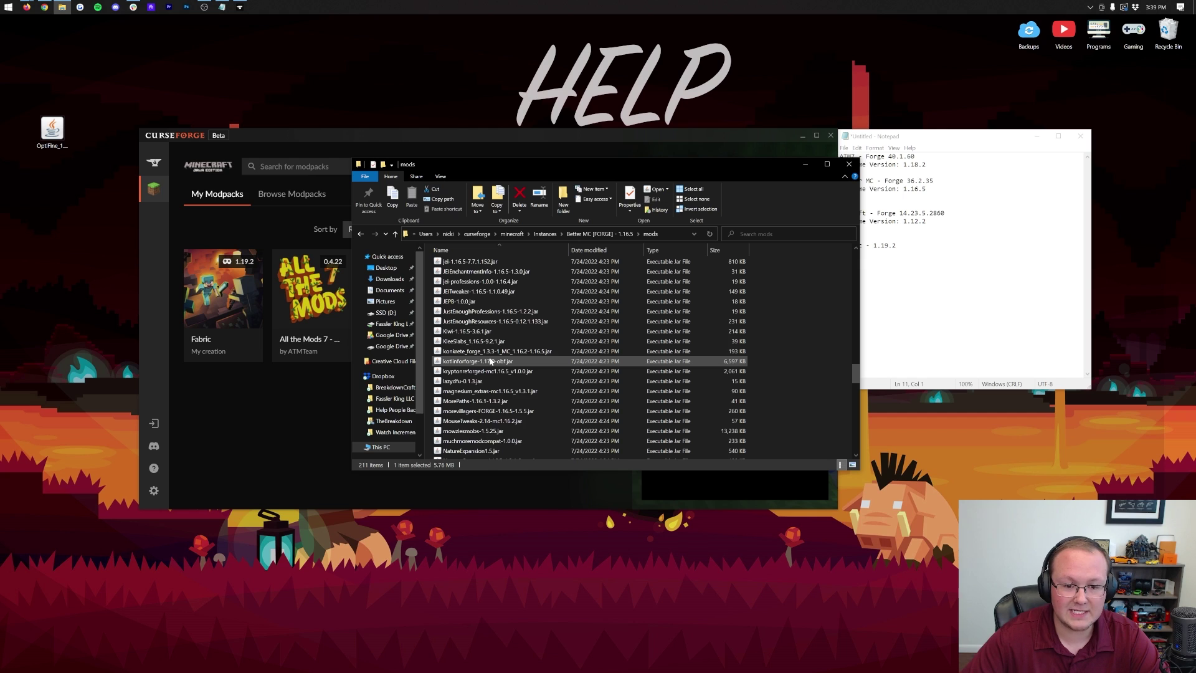
{"action": "scroll", "coordinate": [492, 361], "scroll_direction": "up", "scroll_amount": 20}
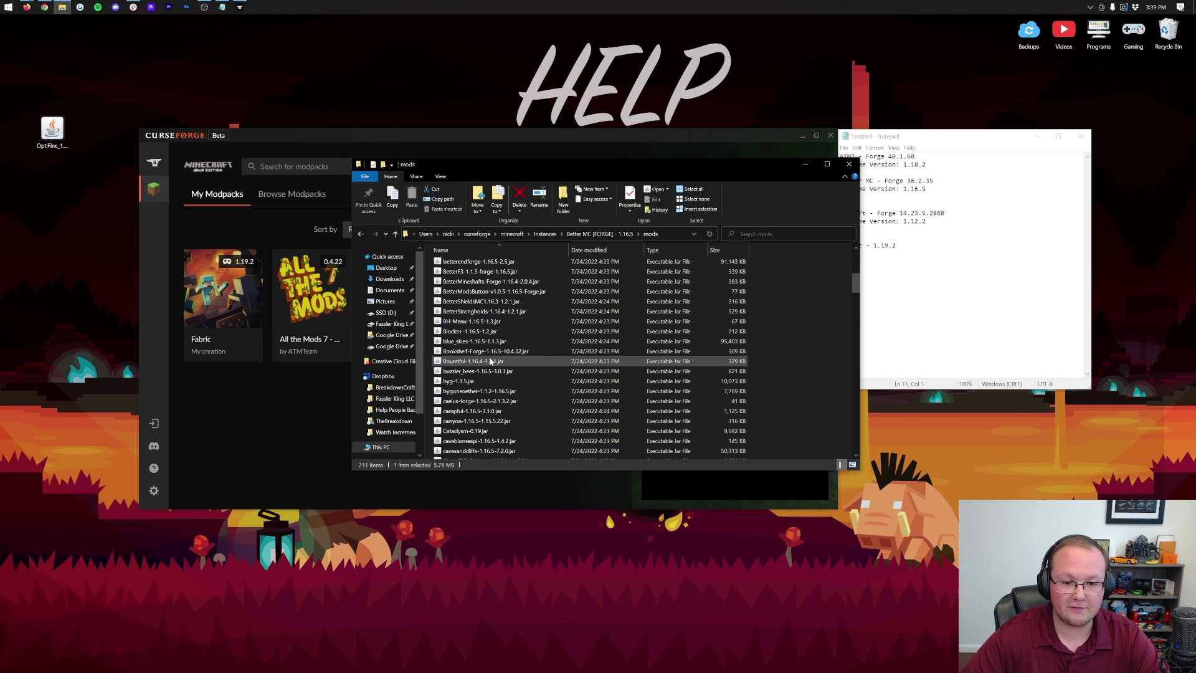
{"action": "scroll", "coordinate": [491, 361], "scroll_direction": "up", "scroll_amount": 4}
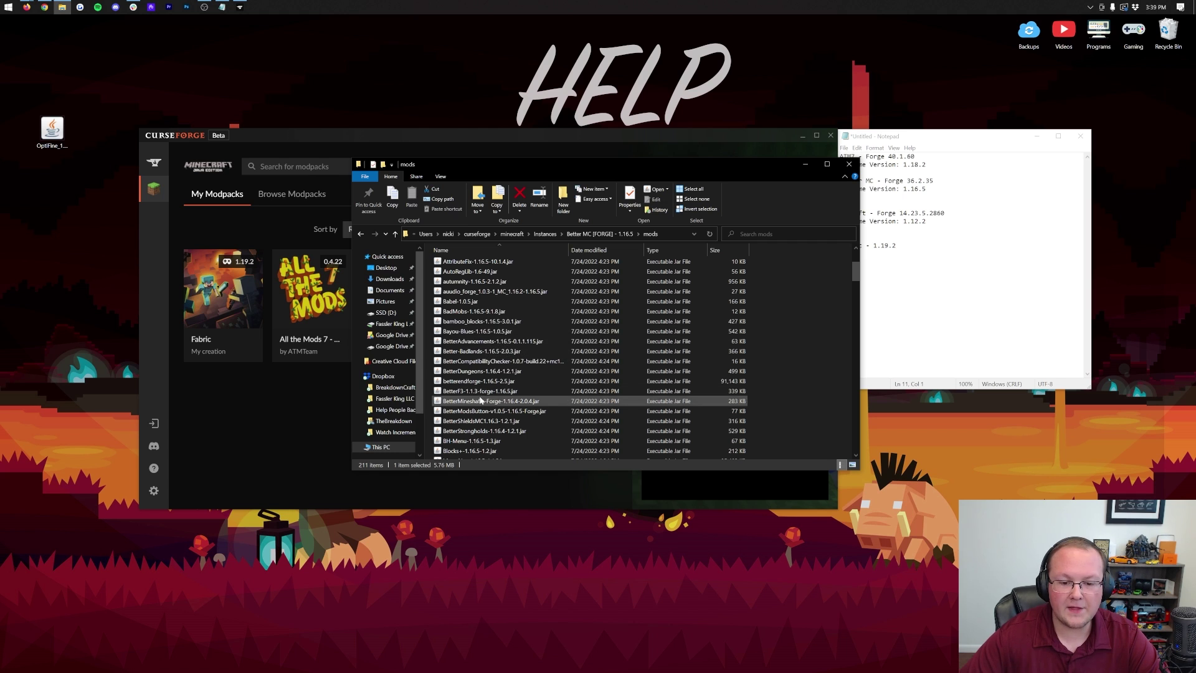
{"action": "scroll", "coordinate": [499, 397], "scroll_direction": "down", "scroll_amount": 3}
{"action": "scroll", "coordinate": [507, 397], "scroll_direction": "up", "scroll_amount": 5}
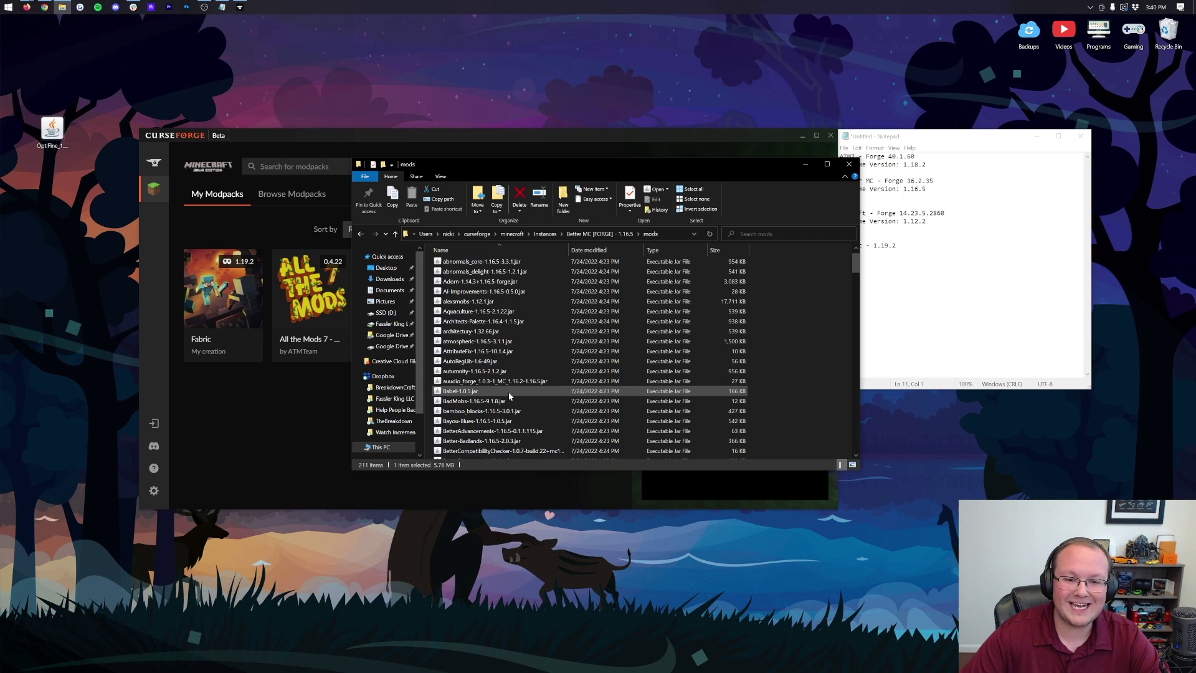
{"action": "scroll", "coordinate": [509, 395], "scroll_direction": "up", "scroll_amount": 2}
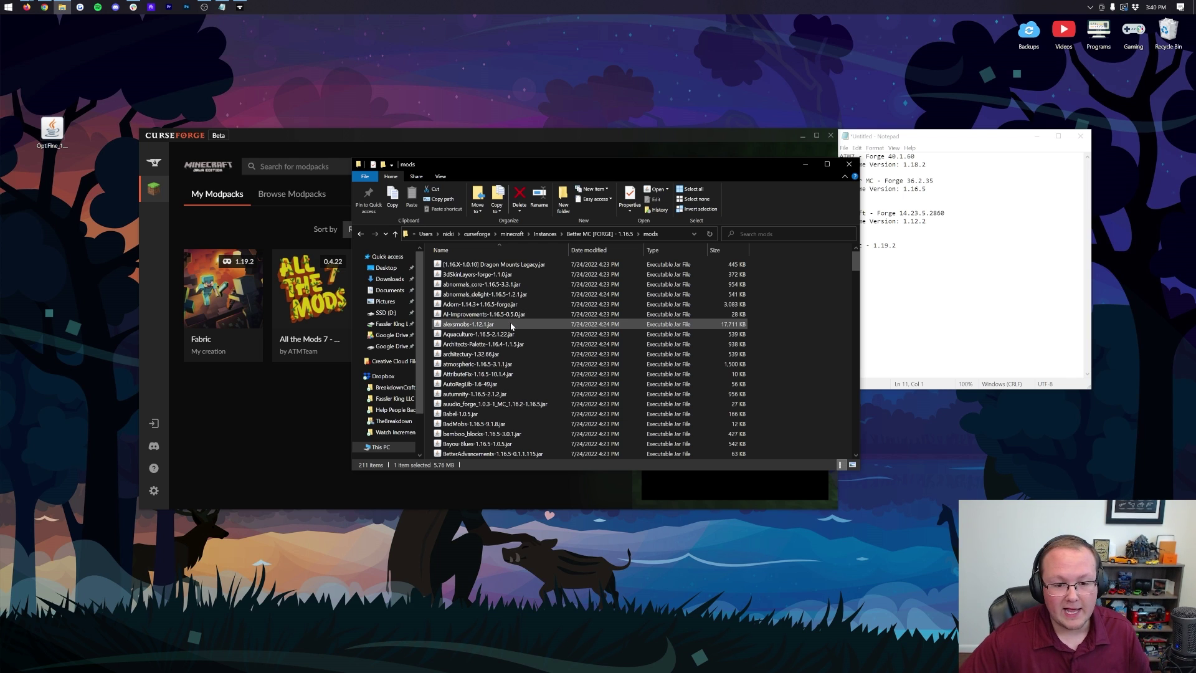
{"action": "scroll", "coordinate": [485, 337], "scroll_direction": "down", "scroll_amount": 2}
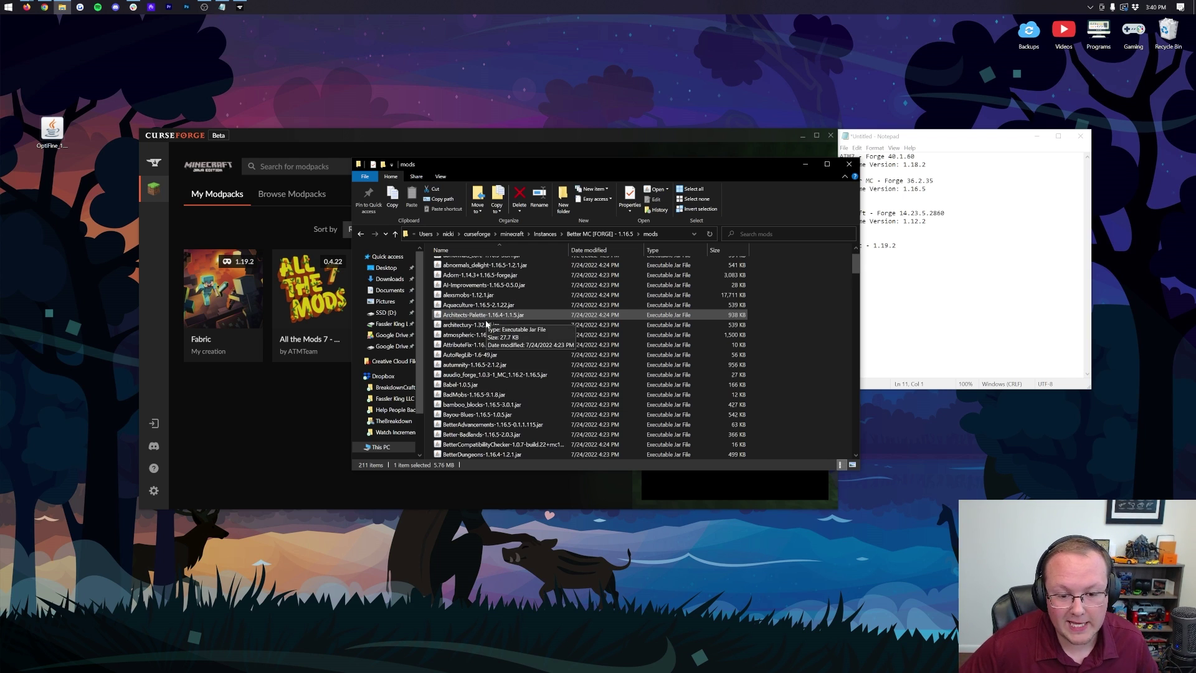
{"action": "scroll", "coordinate": [483, 347], "scroll_direction": "down", "scroll_amount": 8}
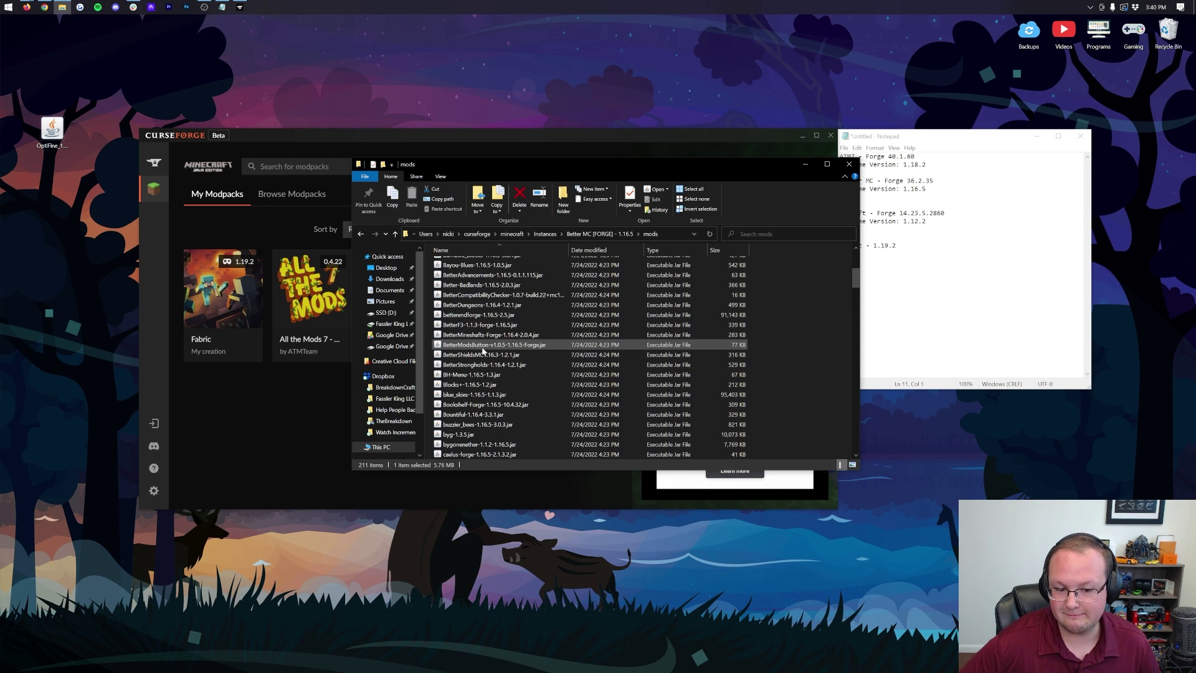
{"action": "scroll", "coordinate": [483, 351], "scroll_direction": "down", "scroll_amount": 2}
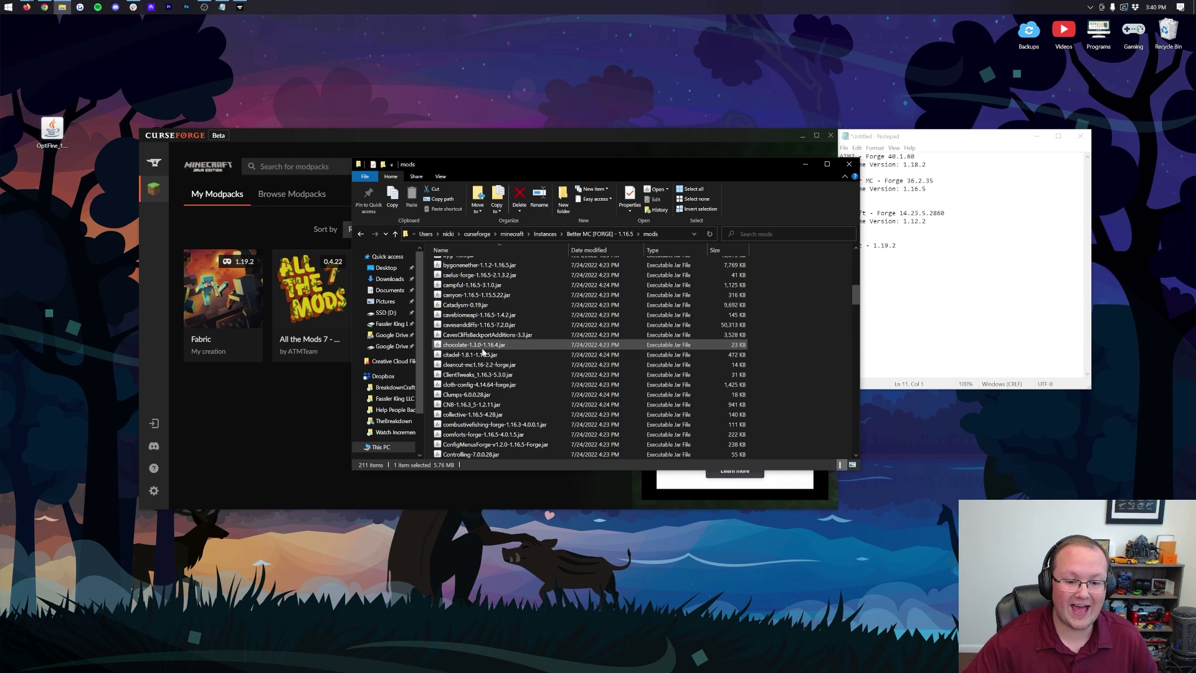
{"action": "scroll", "coordinate": [483, 352], "scroll_direction": "down", "scroll_amount": 3}
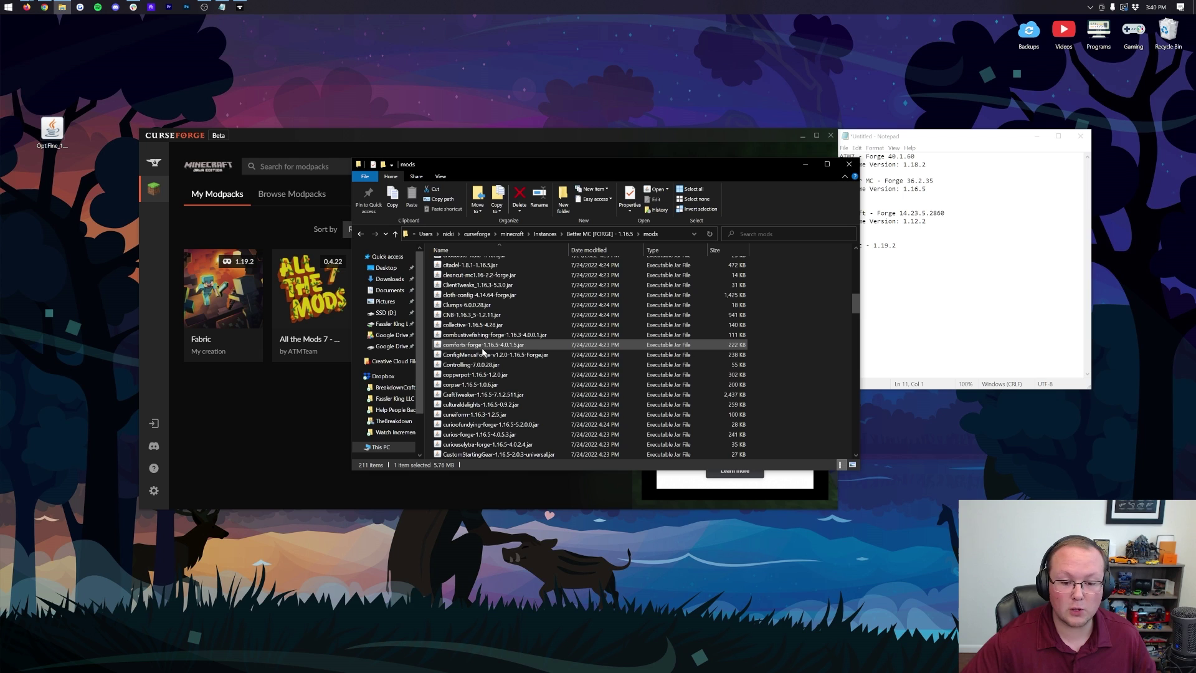
{"action": "scroll", "coordinate": [484, 352], "scroll_direction": "down", "scroll_amount": 5}
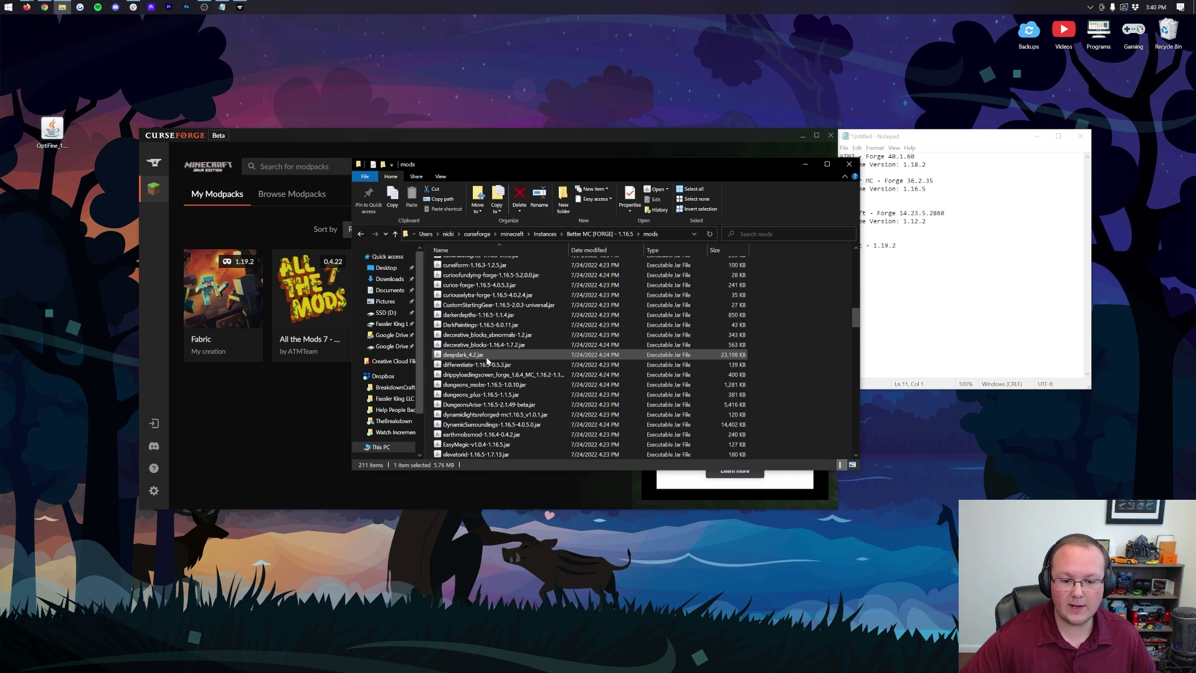
{"action": "scroll", "coordinate": [488, 361], "scroll_direction": "down", "scroll_amount": 1}
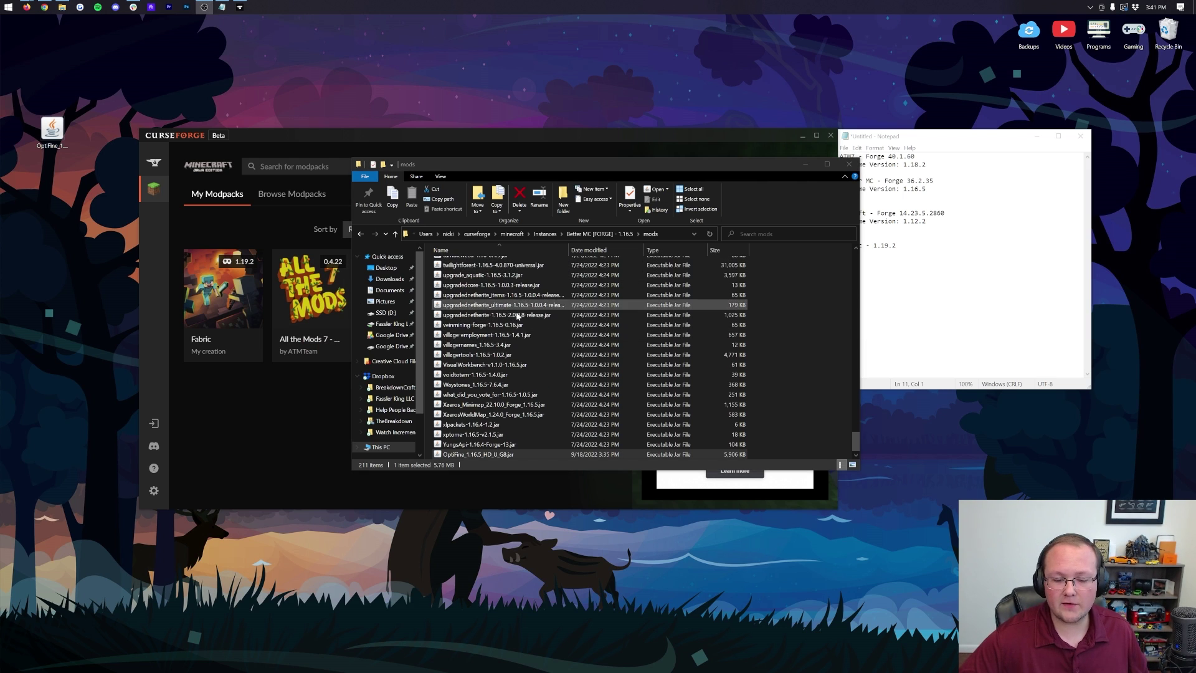
{"action": "left_click", "coordinate": [848, 165]}
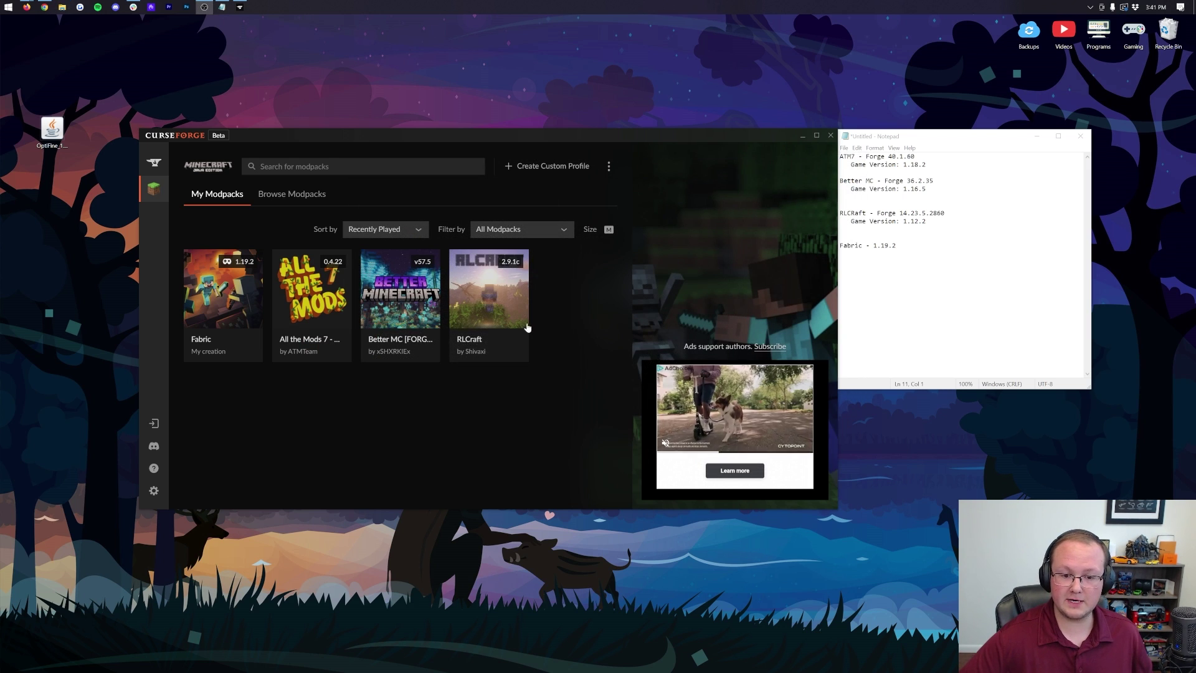
Step: Open the Better MC [FORGE] modpack in the Minecraft Launcher and set its installation's resolution to 1920 x 1080
{"action": "left_click", "coordinate": [427, 346]}
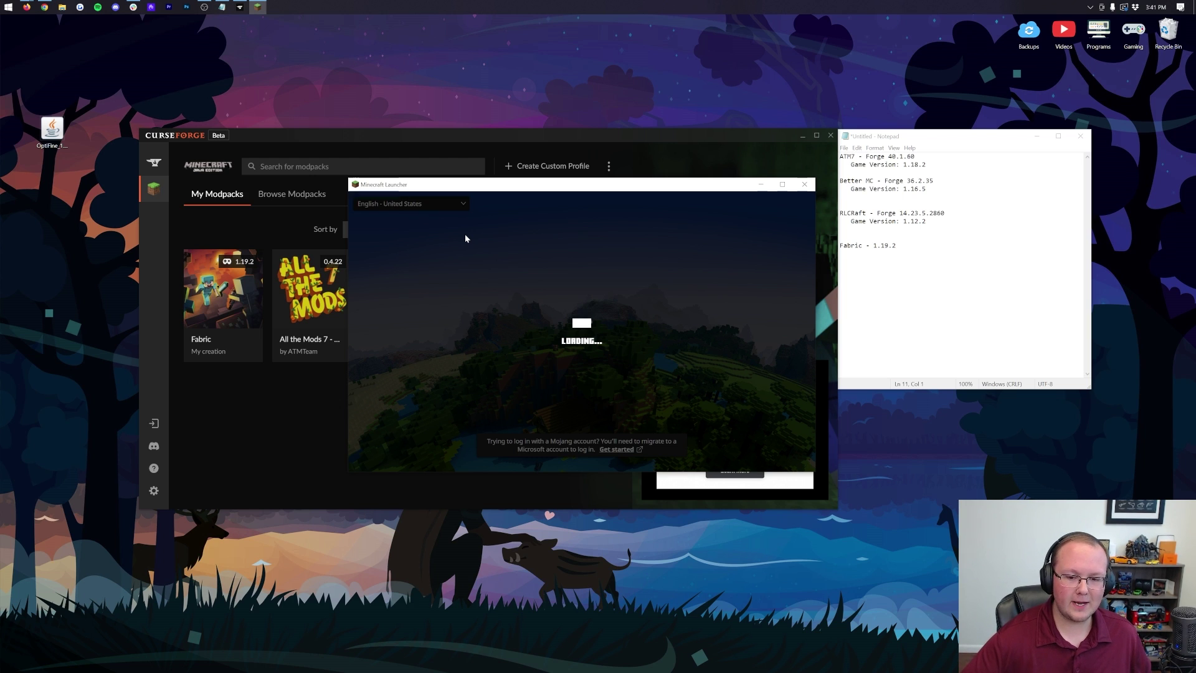
{"action": "left_click", "coordinate": [488, 221]}
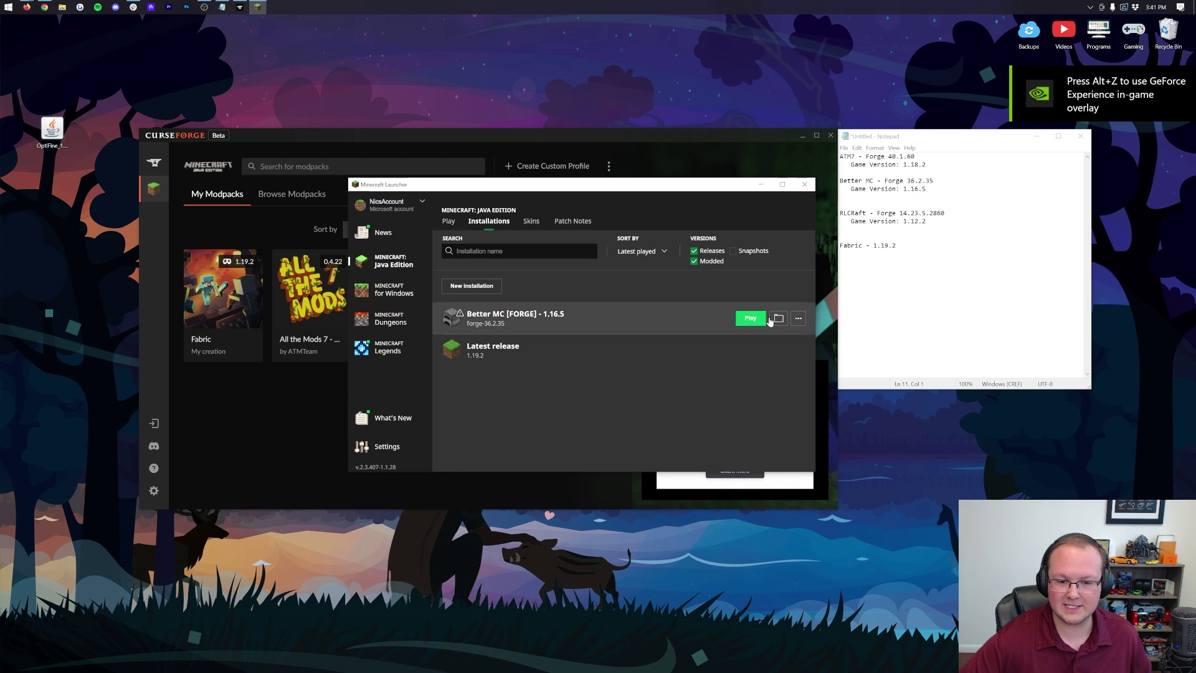
{"action": "left_click", "coordinate": [798, 318]}
{"action": "left_click", "coordinate": [785, 340]}
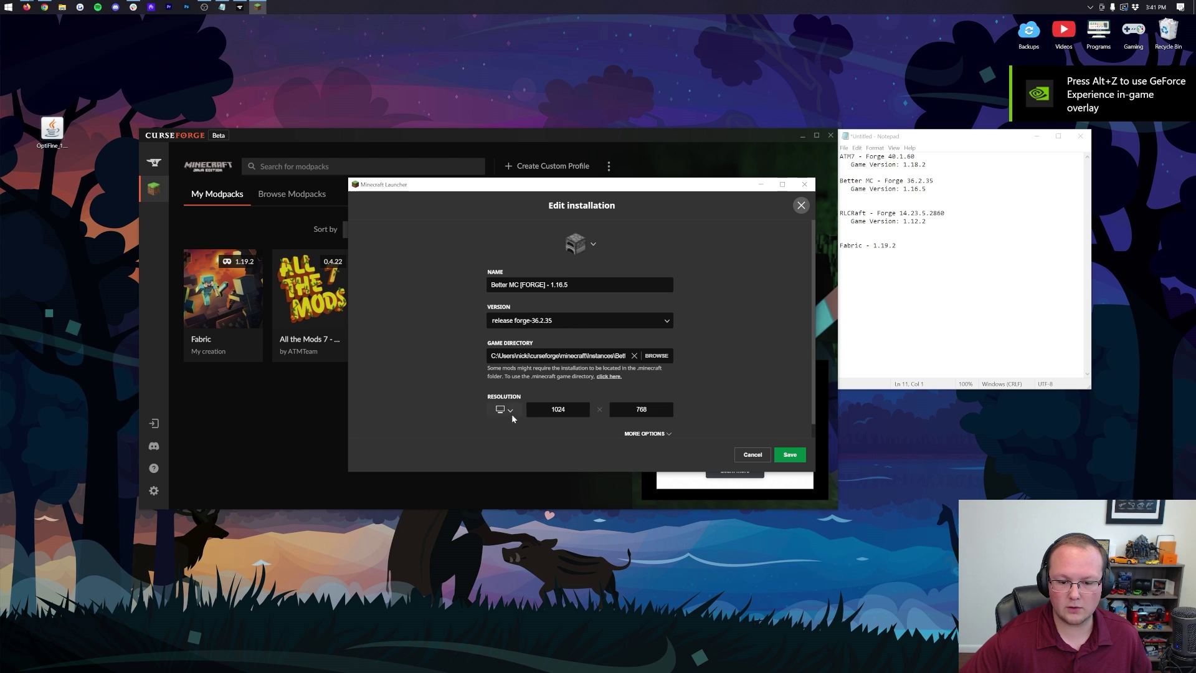
{"action": "left_click", "coordinate": [508, 412]}
{"action": "left_click", "coordinate": [508, 378]}
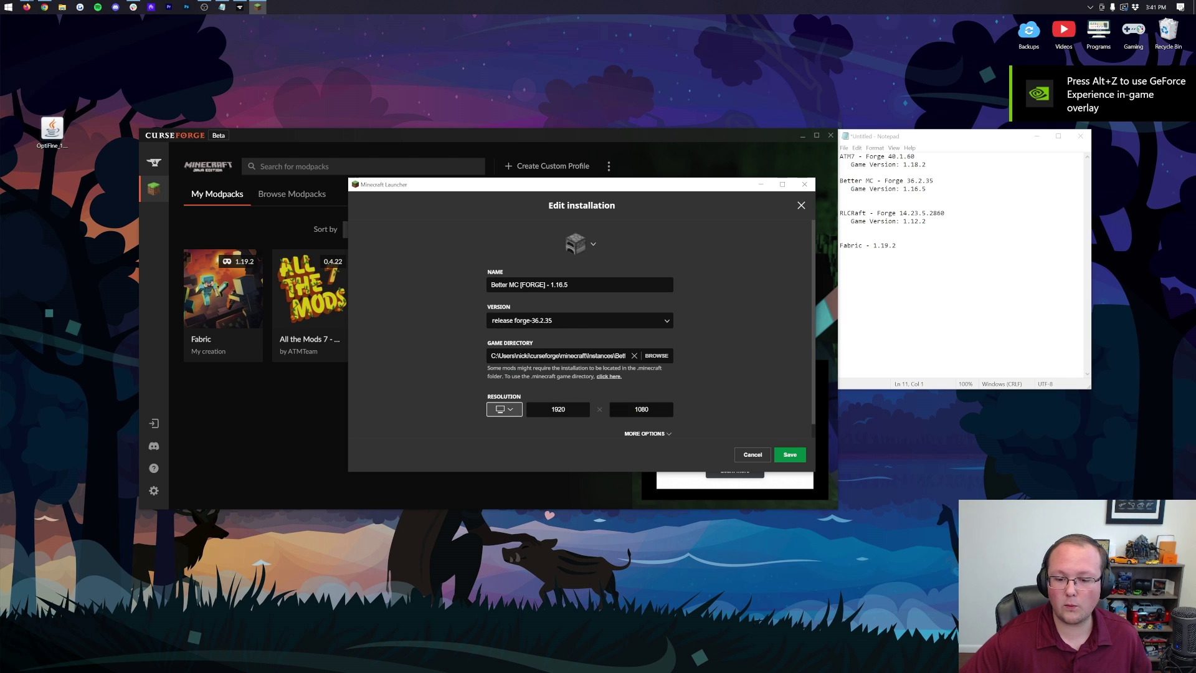
{"action": "left_click", "coordinate": [779, 456]}
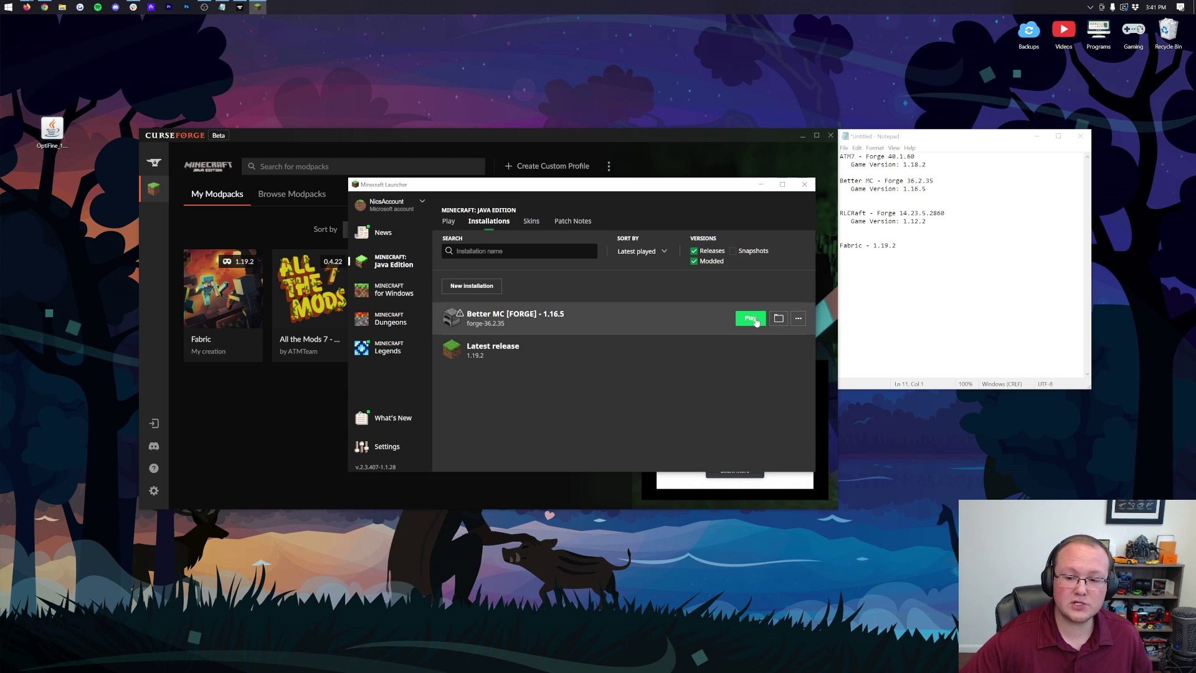
Step: Launch the Better MC [FORGE] - 1.16.5 installation and accept the modified-installation warning
{"action": "left_click", "coordinate": [751, 319]}
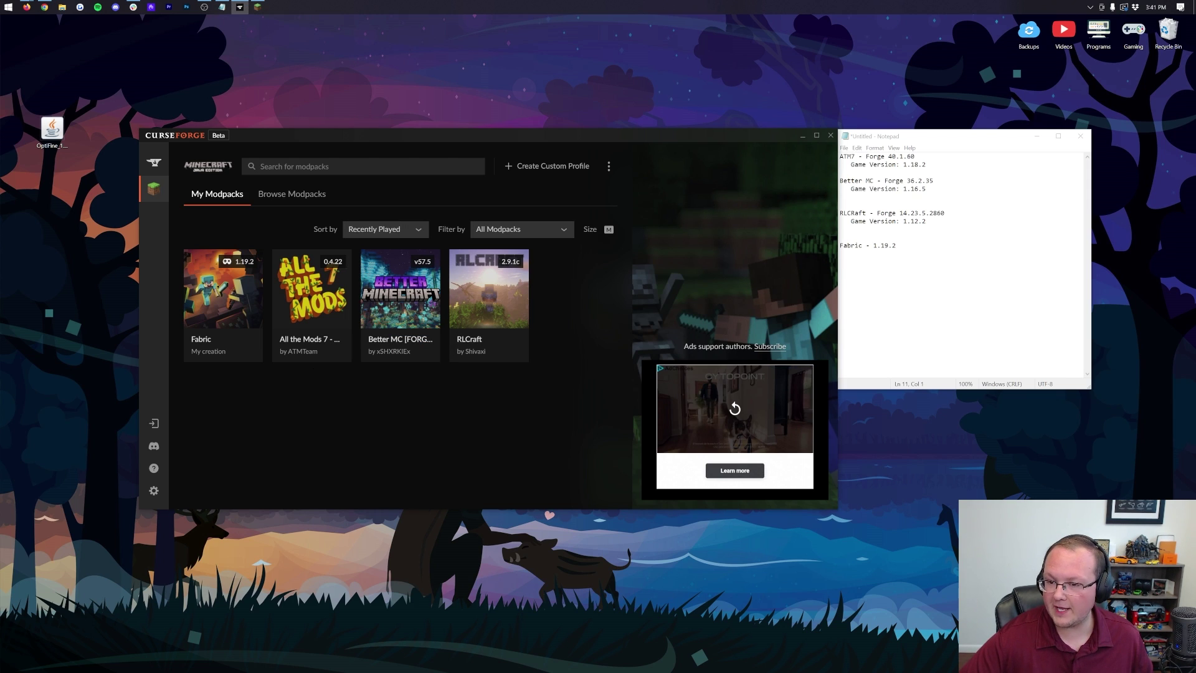
{"action": "left_click", "coordinate": [934, 180]}
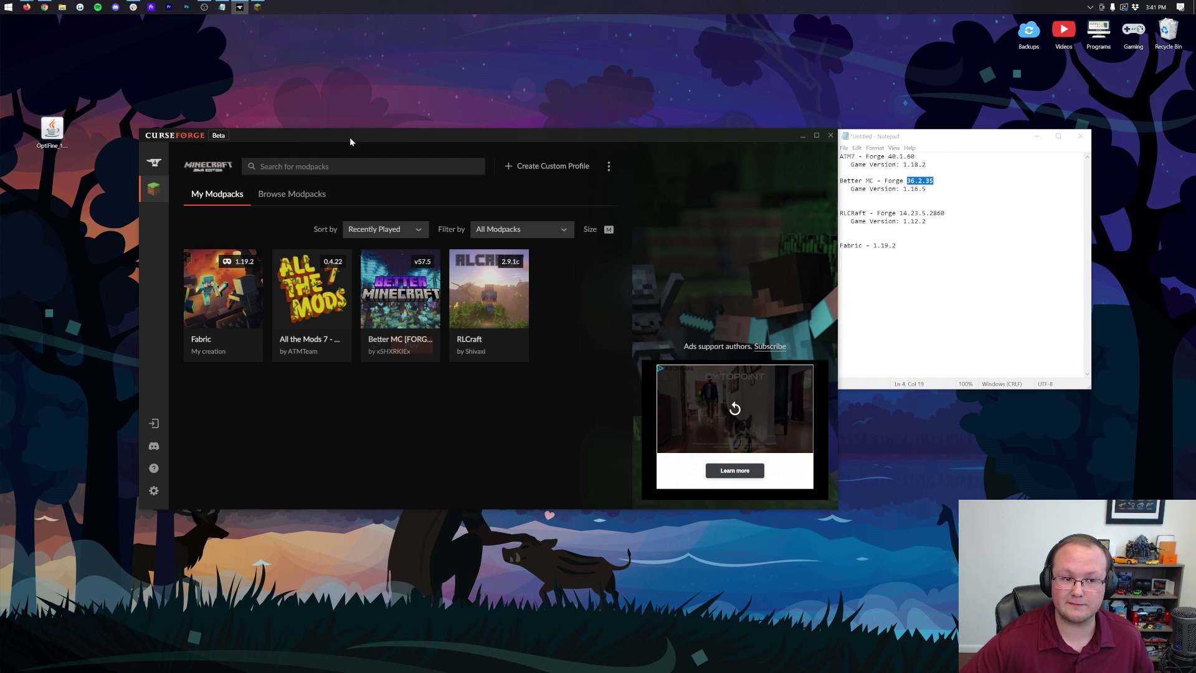
{"action": "left_click", "coordinate": [257, 7]}
{"action": "left_click", "coordinate": [750, 317]}
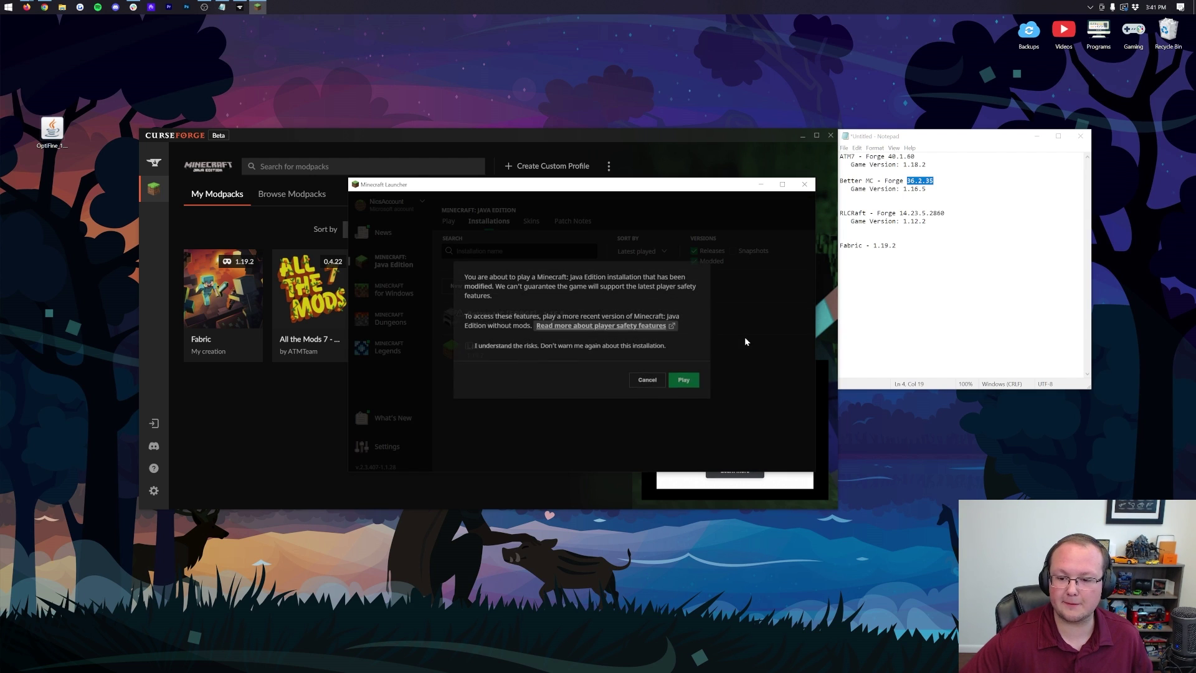
{"action": "left_click", "coordinate": [684, 380]}
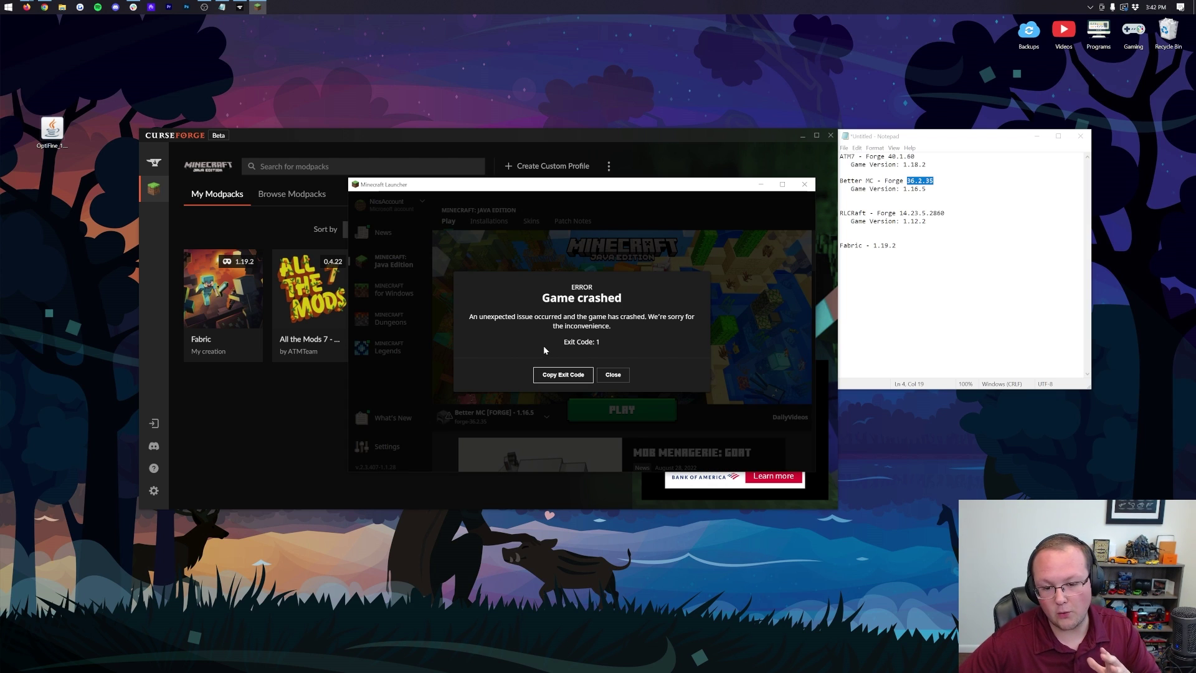
Step: Copy the exit code from the game crash error and dismiss the error
{"action": "left_click", "coordinate": [552, 374]}
{"action": "left_click", "coordinate": [900, 245]}
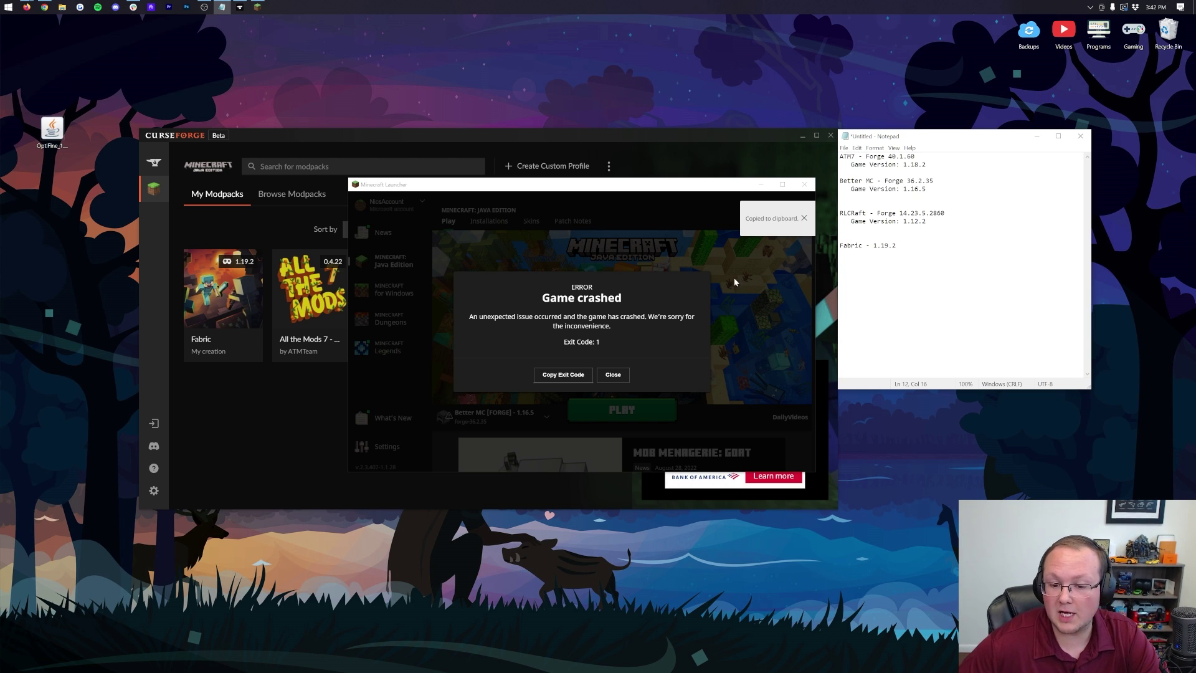
{"action": "left_click", "coordinate": [612, 375]}
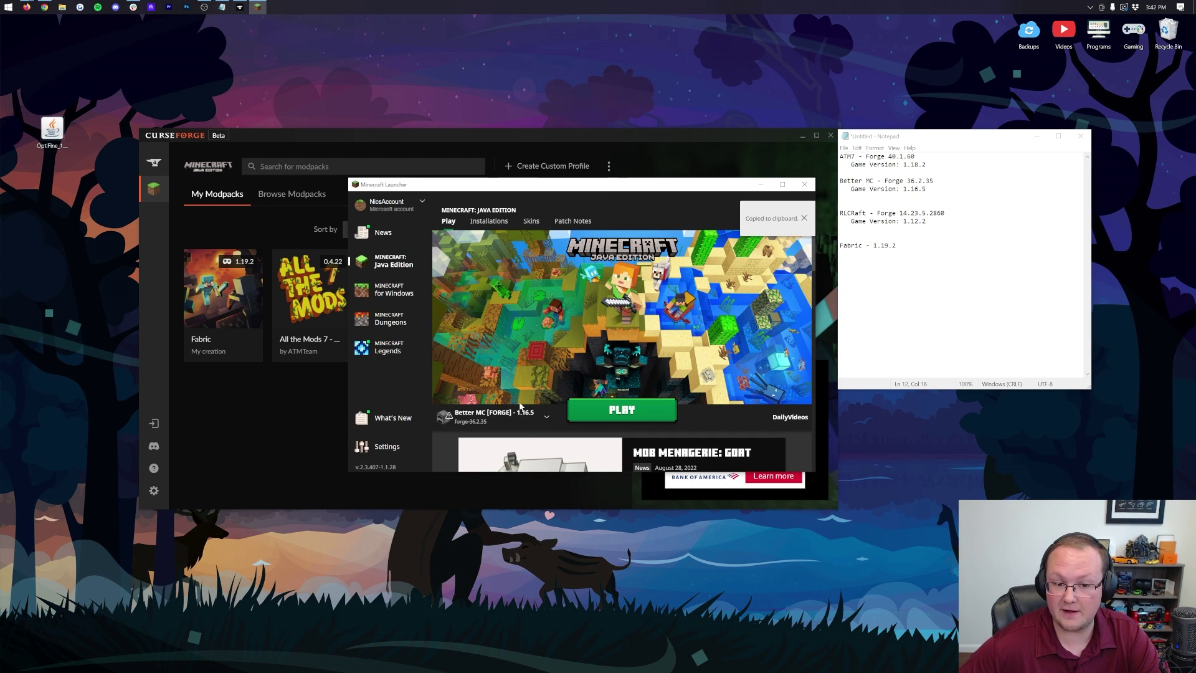
Step: Open latest.log from the logs folder of the Better MC [FORGE] - 1.16.5 installation
{"action": "left_click", "coordinate": [501, 225]}
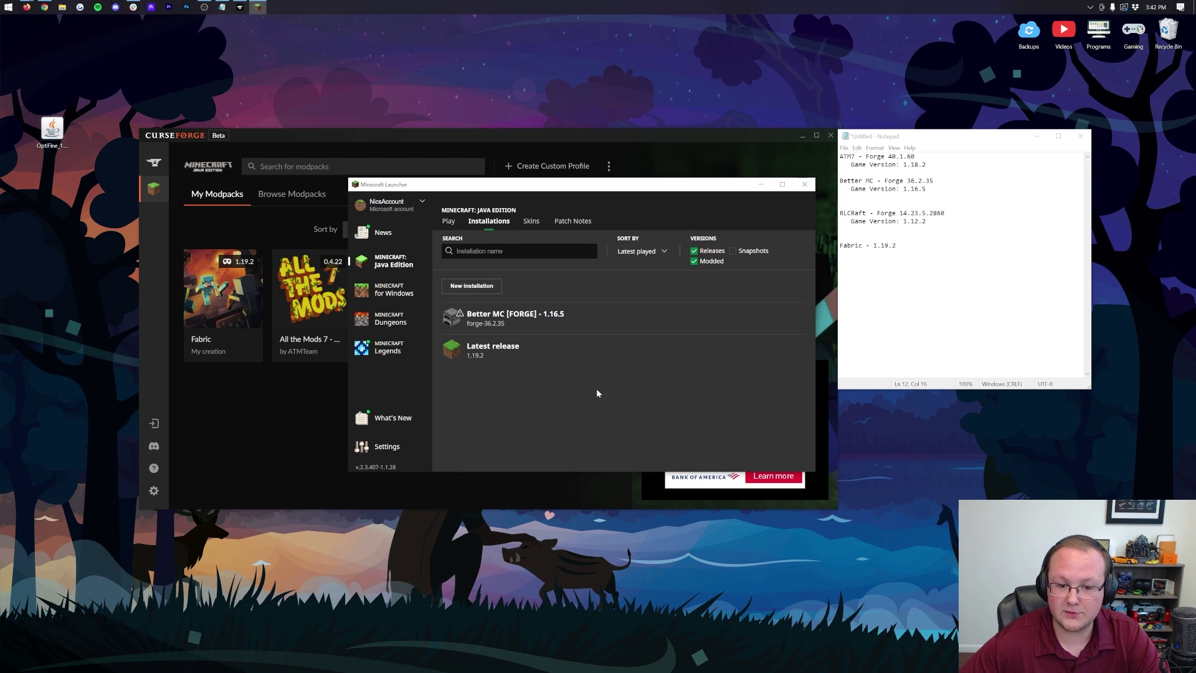
{"action": "left_click", "coordinate": [780, 319]}
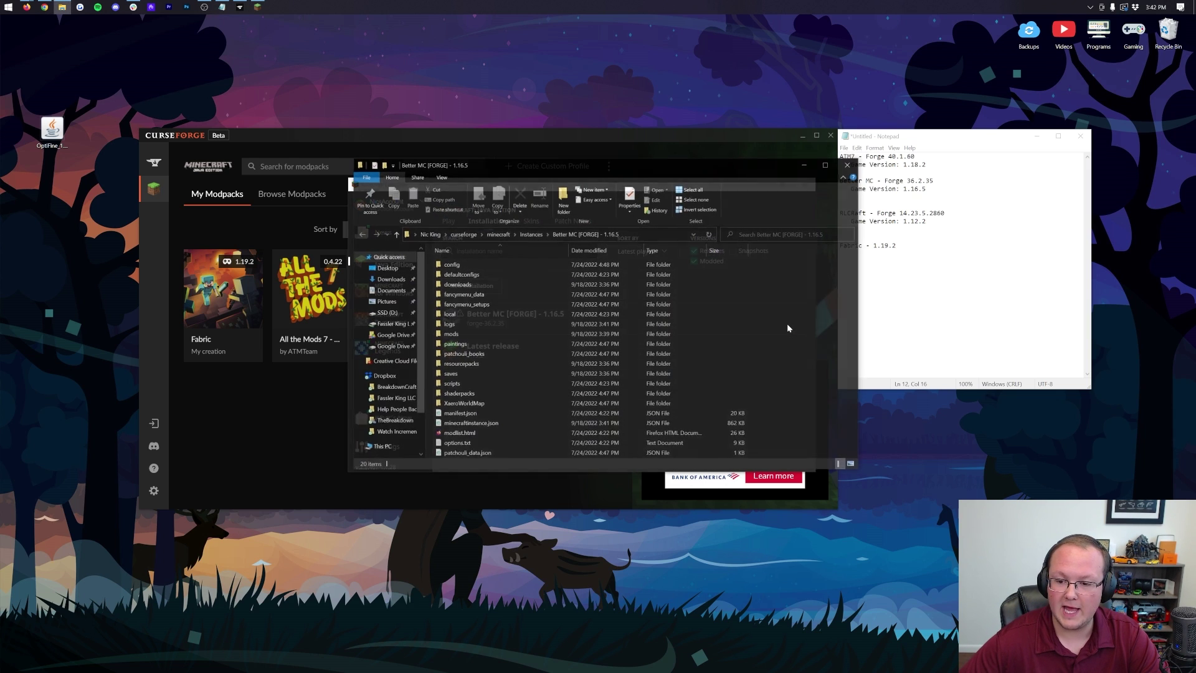
{"action": "double_click", "coordinate": [449, 324]}
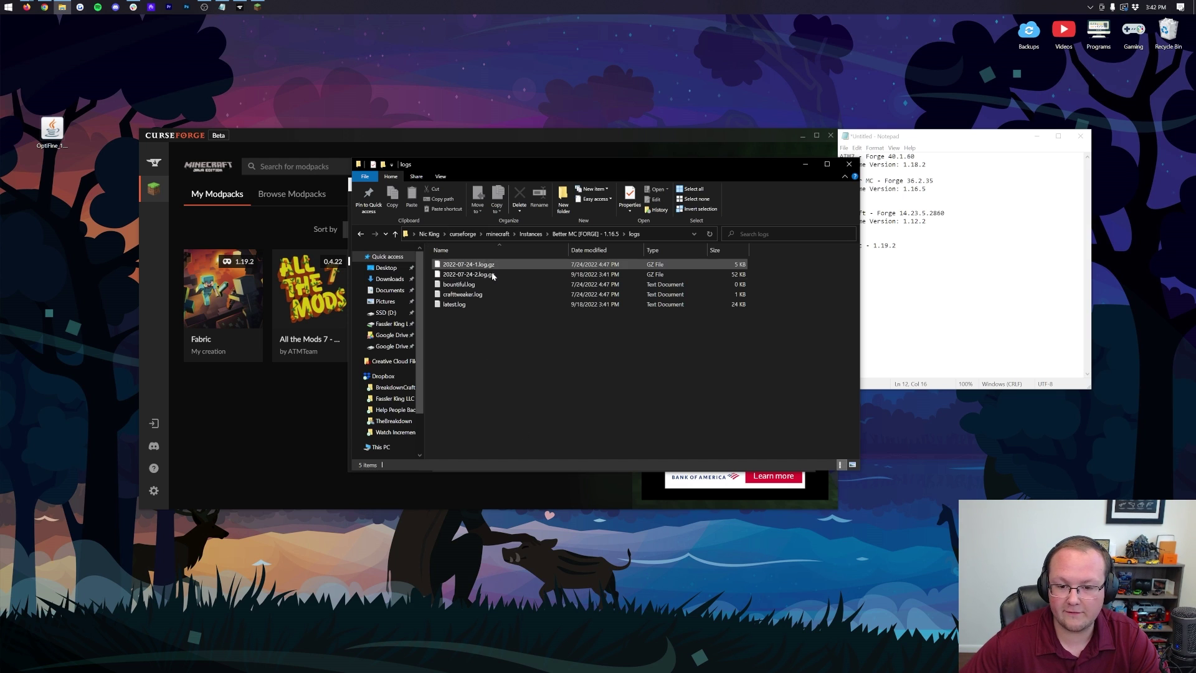
{"action": "double_click", "coordinate": [488, 304]}
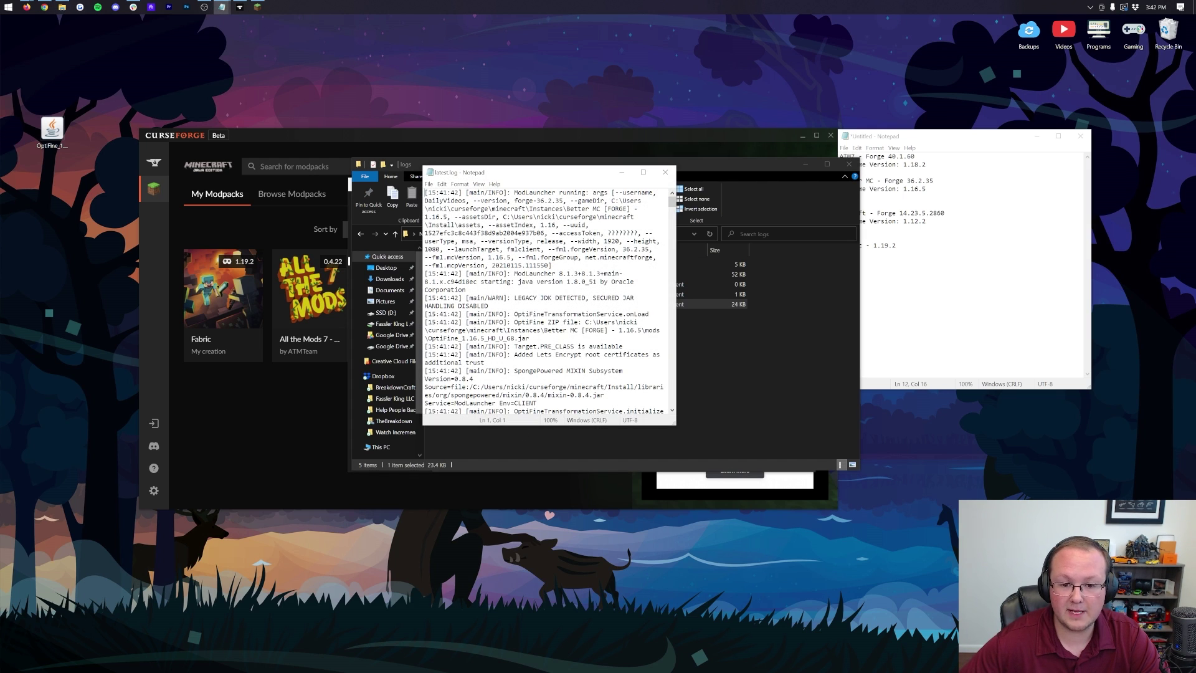
Step: Examine the OptiFine, error and mod-loading entries in latest.log for the cause of the crash, and close the log and its folder
{"action": "scroll", "coordinate": [544, 302], "scroll_direction": "down", "scroll_amount": 3}
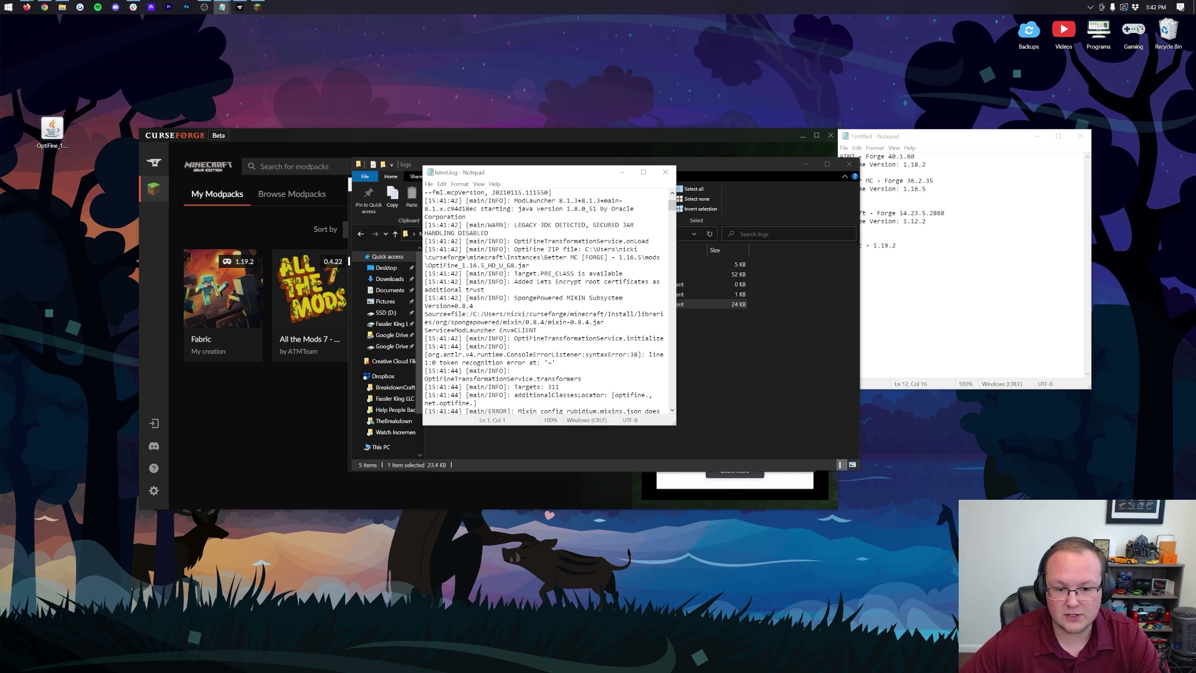
{"action": "scroll", "coordinate": [544, 302], "scroll_direction": "down", "scroll_amount": 1}
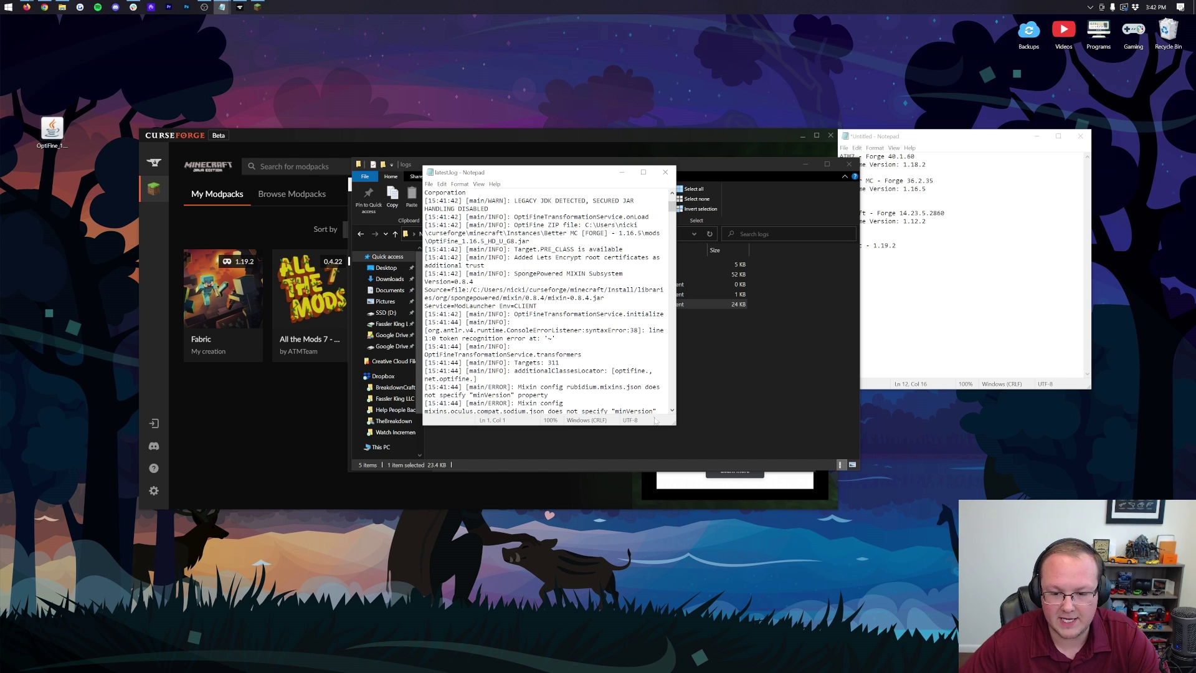
{"action": "left_click_drag", "start_coordinate": [666, 426], "coordinate": [902, 534]}
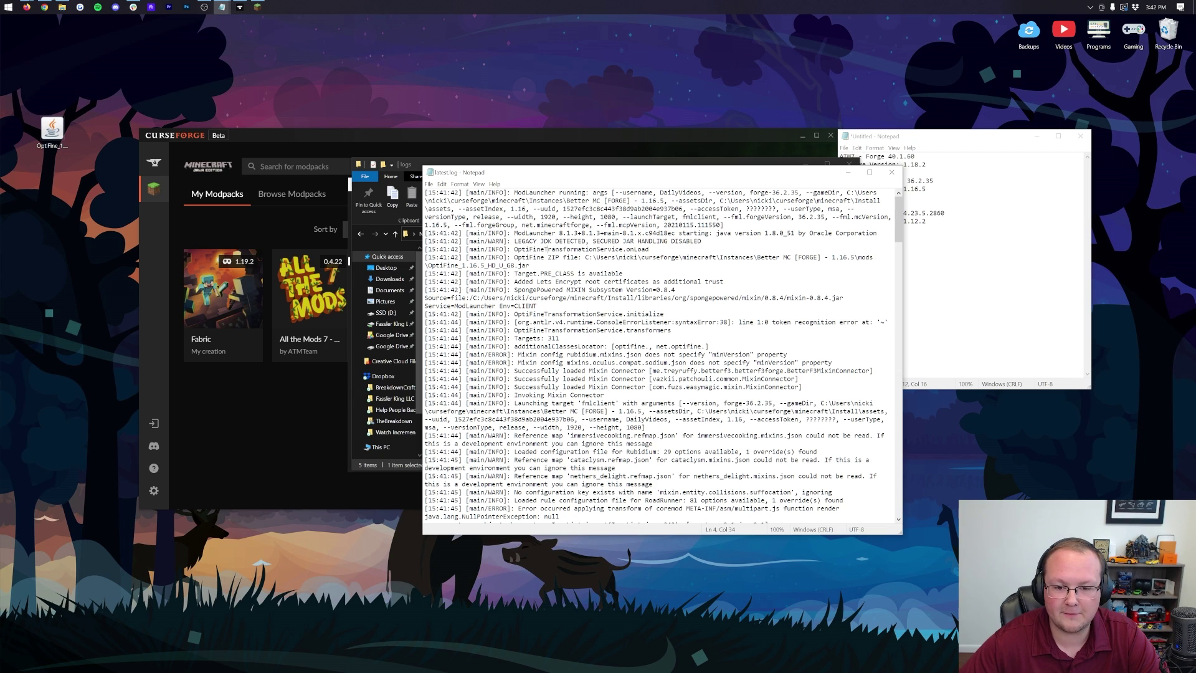
{"action": "left_click_drag", "start_coordinate": [425, 274], "coordinate": [623, 273]}
{"action": "left_click", "coordinate": [514, 274]}
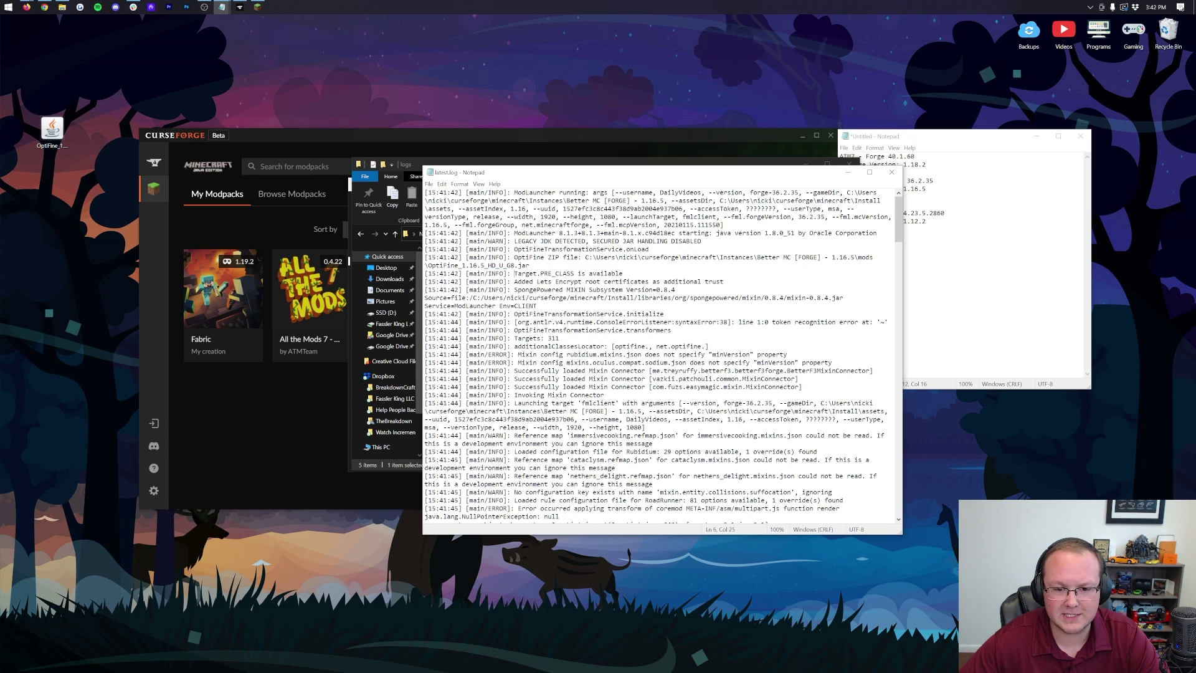
{"action": "left_click_drag", "start_coordinate": [533, 257], "coordinate": [660, 289]}
{"action": "left_click", "coordinate": [660, 289]}
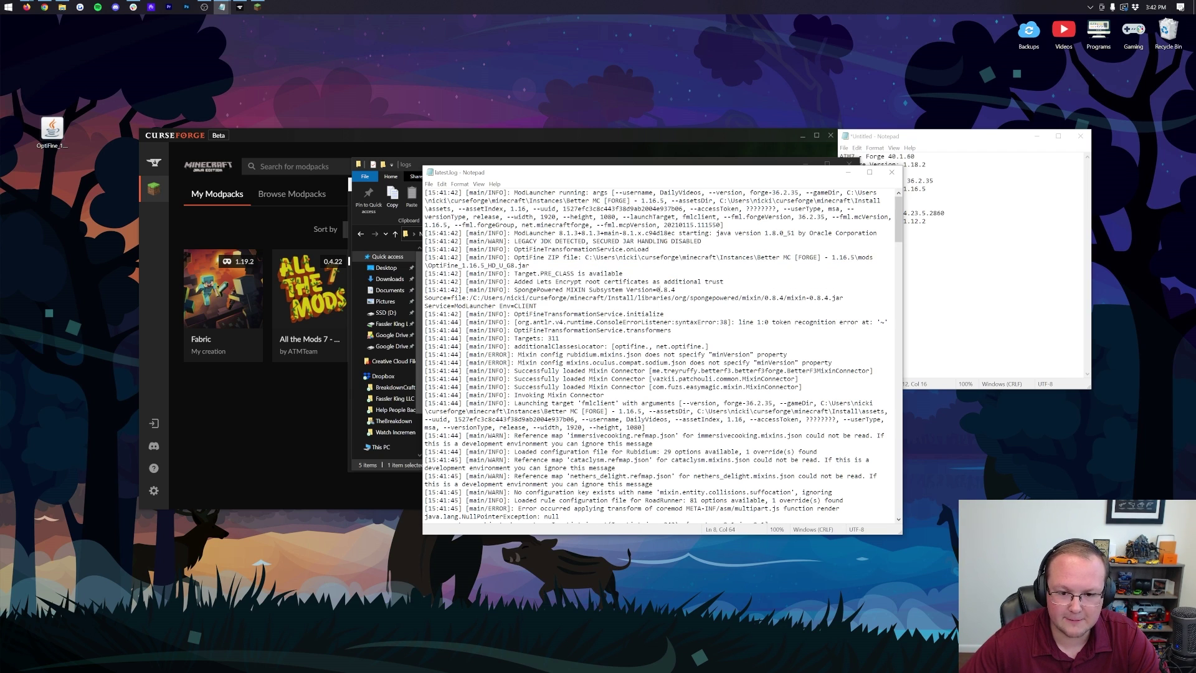
{"action": "scroll", "coordinate": [660, 289], "scroll_direction": "down", "scroll_amount": 1}
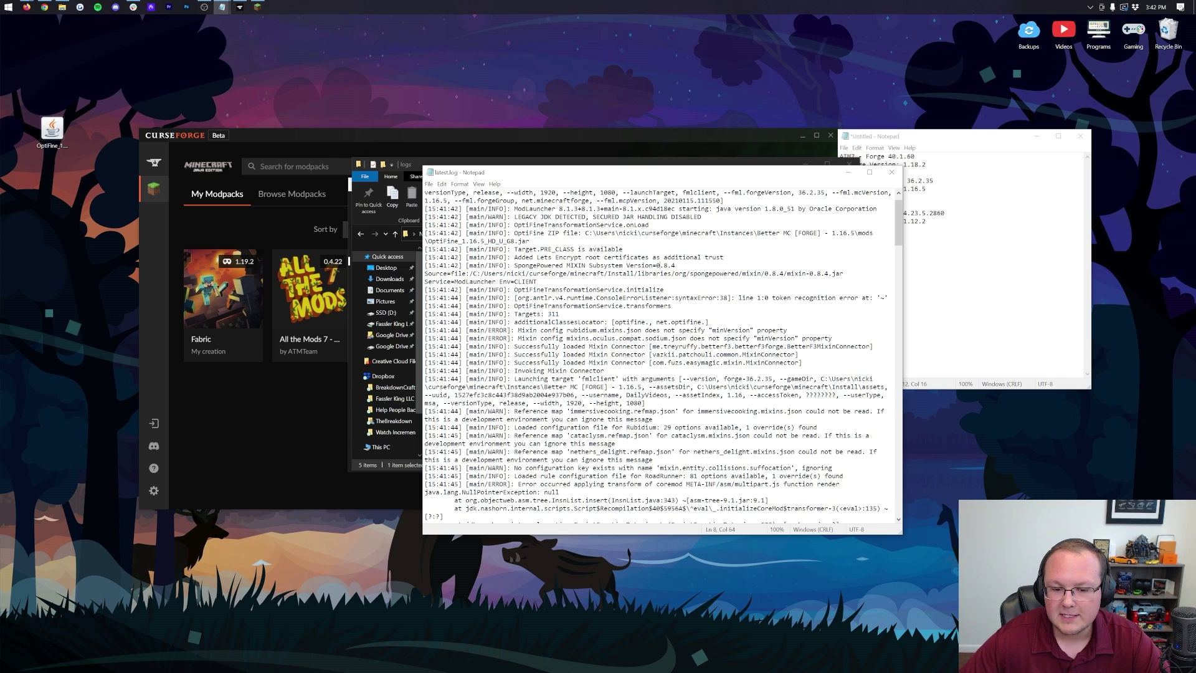
{"action": "scroll", "coordinate": [661, 355], "scroll_direction": "down", "scroll_amount": 5}
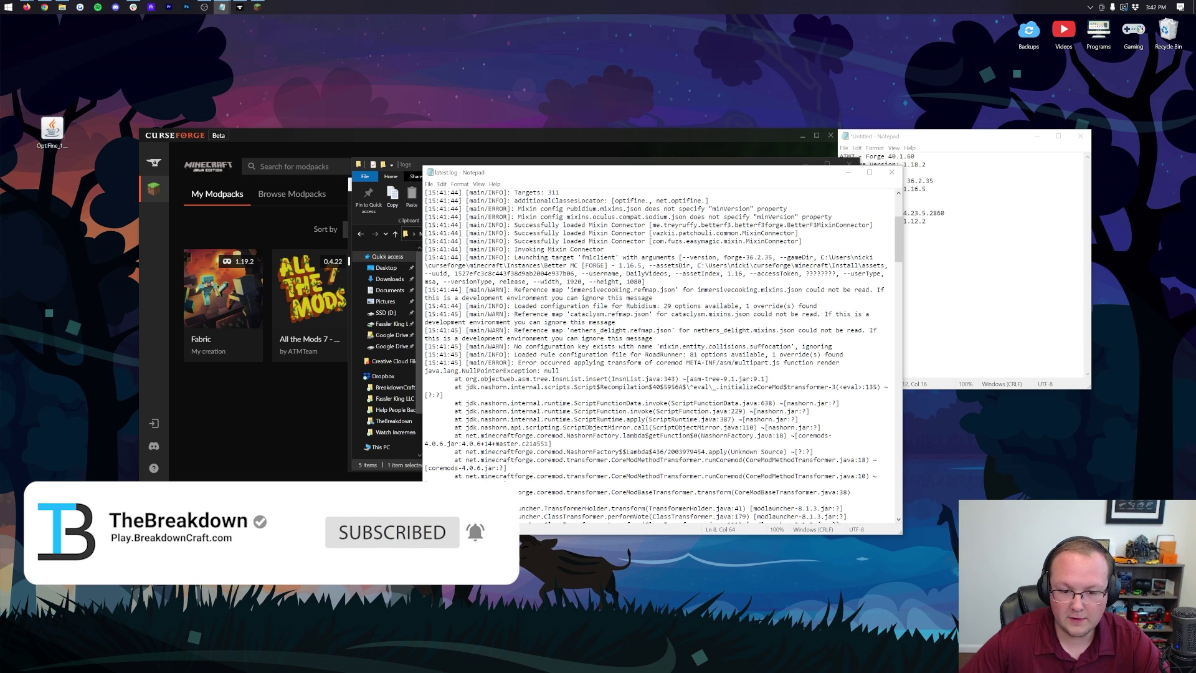
{"action": "left_click_drag", "start_coordinate": [573, 314], "coordinate": [589, 314]}
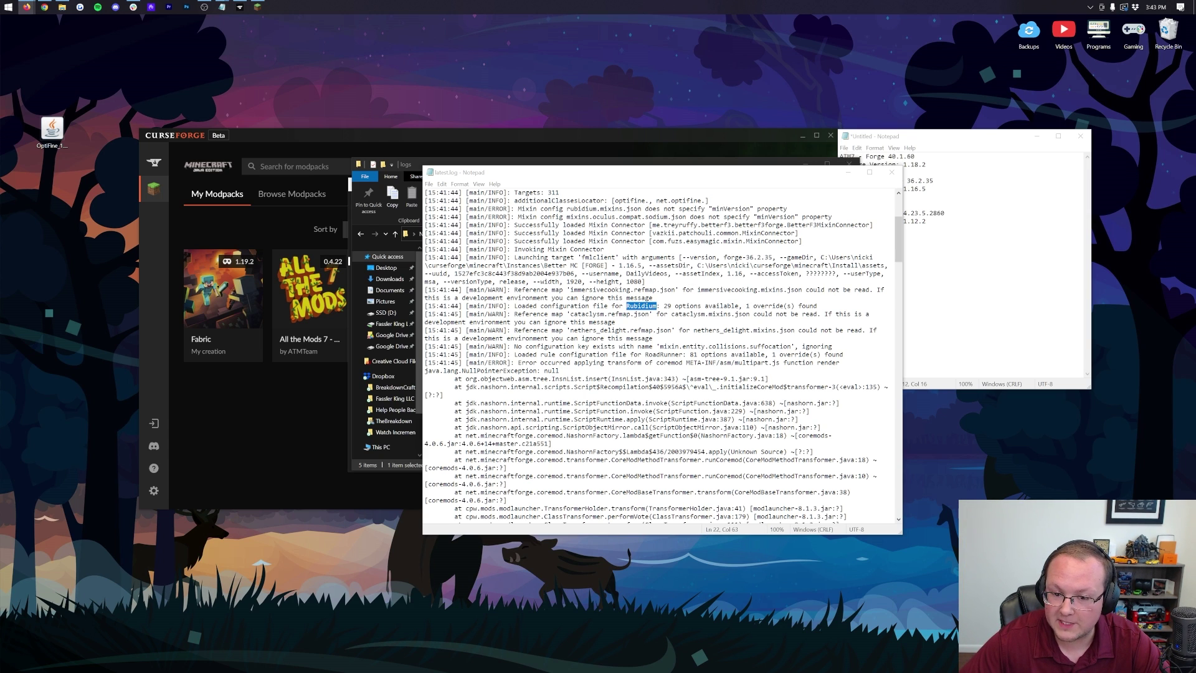
{"action": "left_click", "coordinate": [892, 172]}
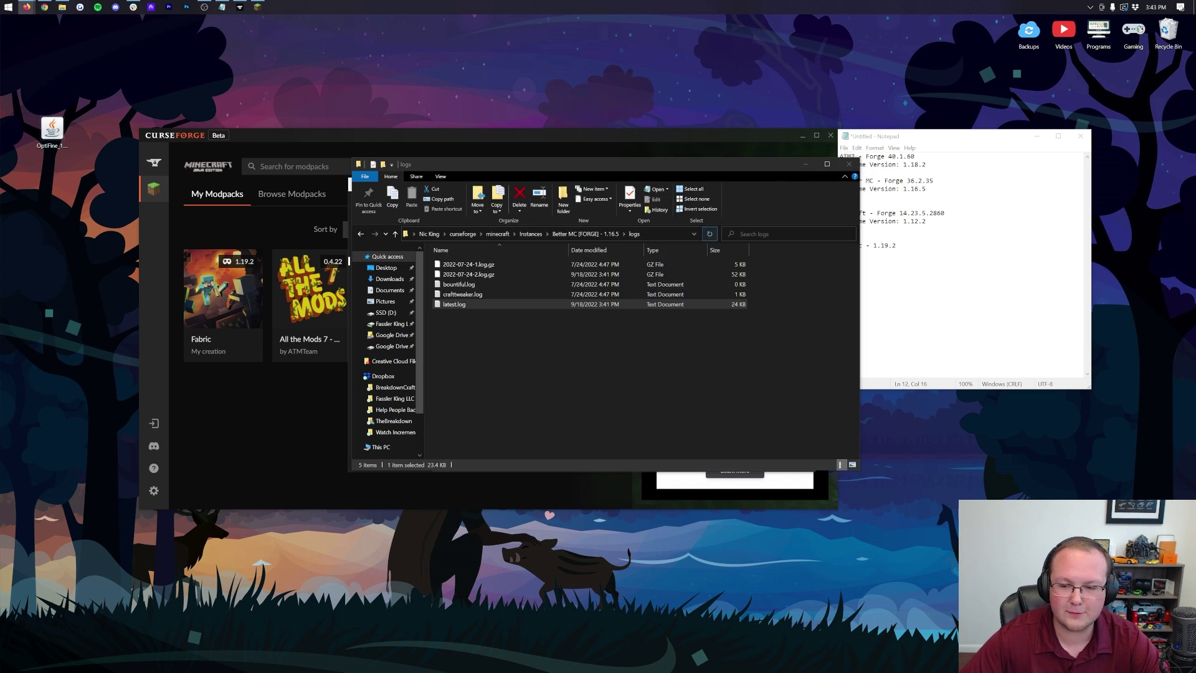
{"action": "left_click", "coordinate": [850, 165]}
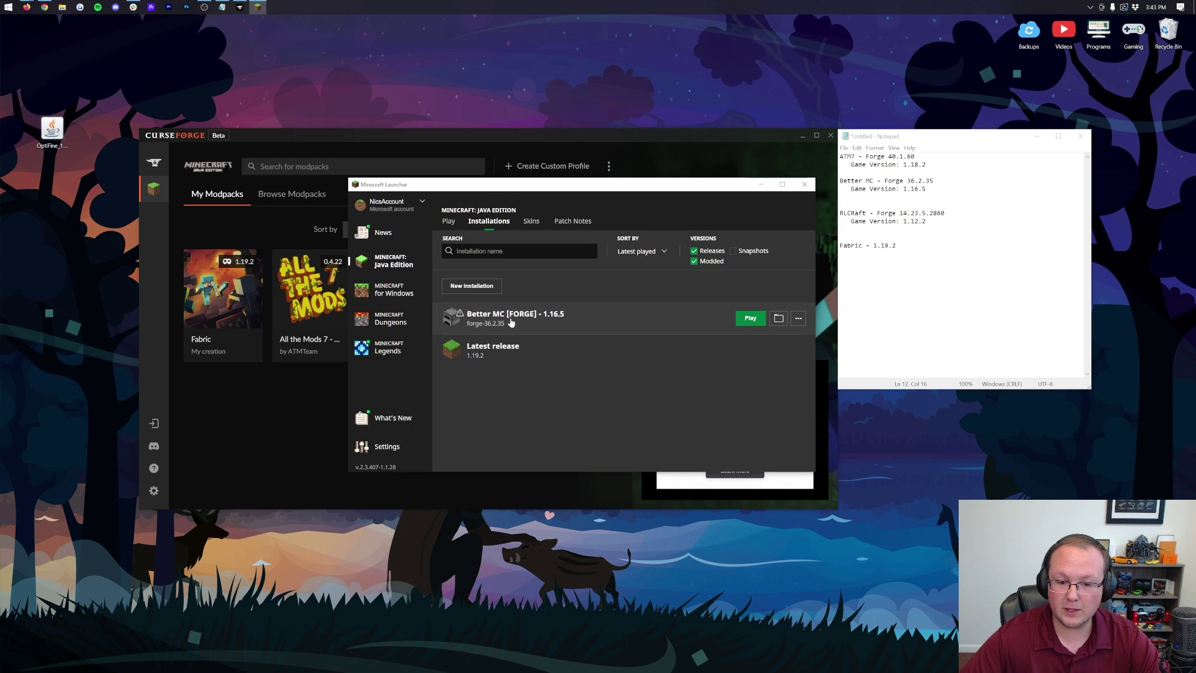
Step: Delete rubidium-0.2.7.jar from Better MC's mods folder and close the folder
{"action": "left_click", "coordinate": [779, 318]}
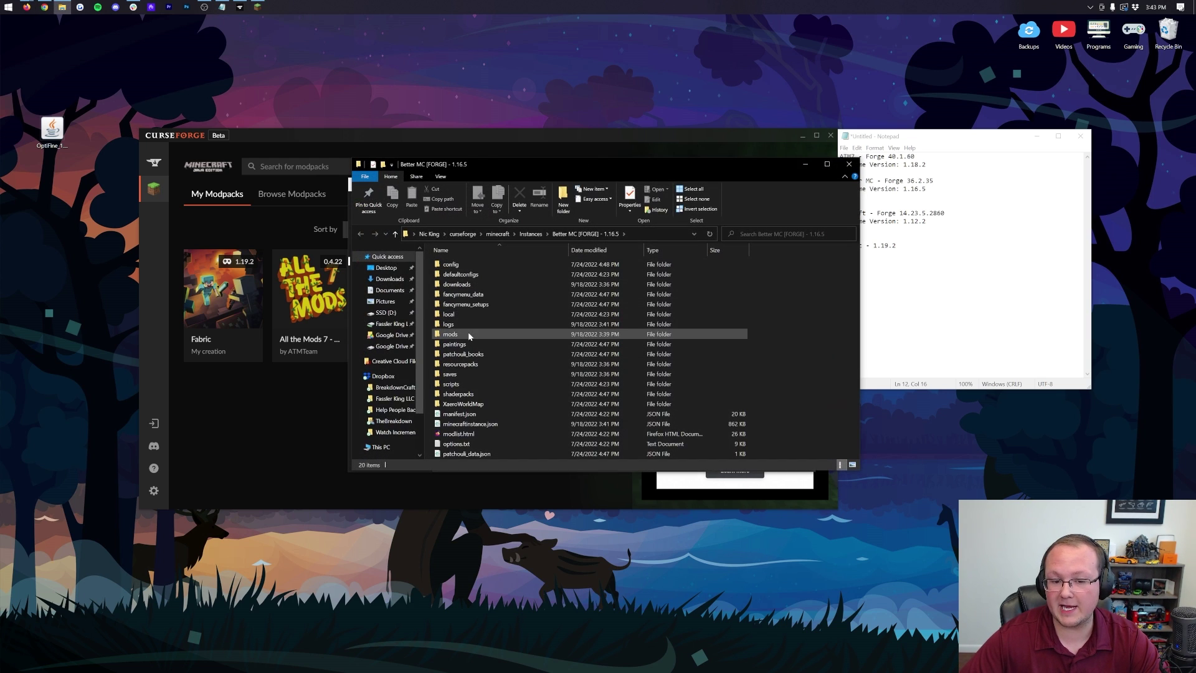
{"action": "left_click", "coordinate": [464, 336]}
{"action": "double_click", "coordinate": [465, 336]}
{"action": "scroll", "coordinate": [569, 345], "scroll_direction": "down", "scroll_amount": 15}
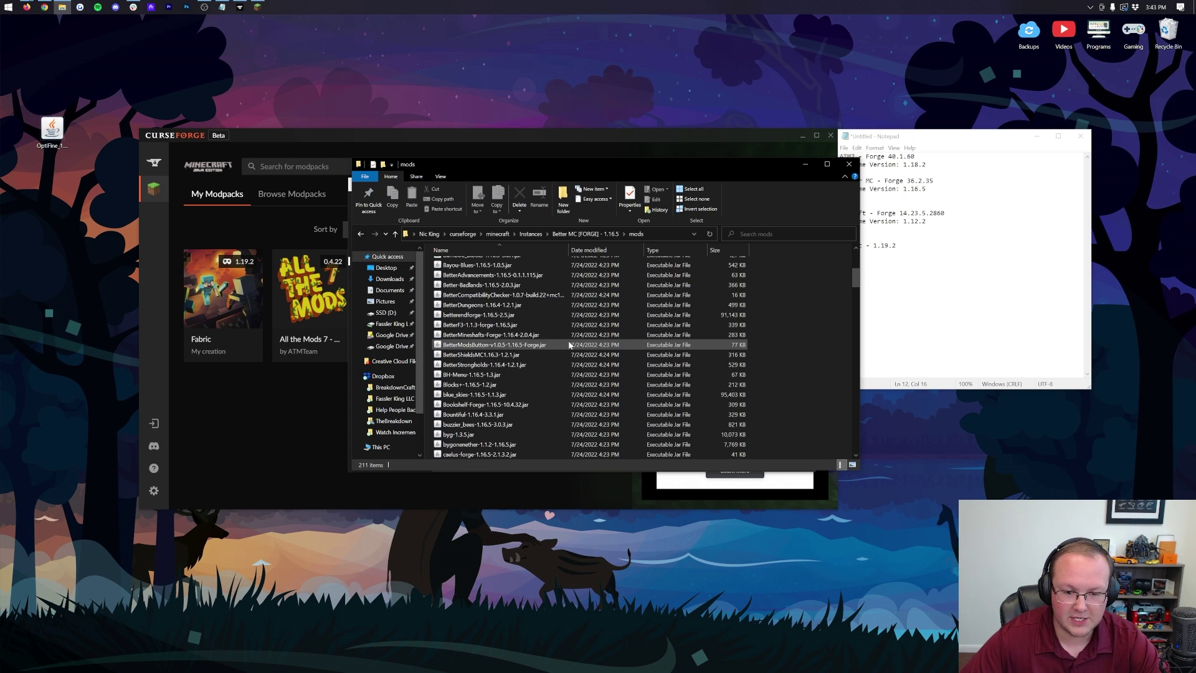
{"action": "scroll", "coordinate": [568, 344], "scroll_direction": "down", "scroll_amount": 6}
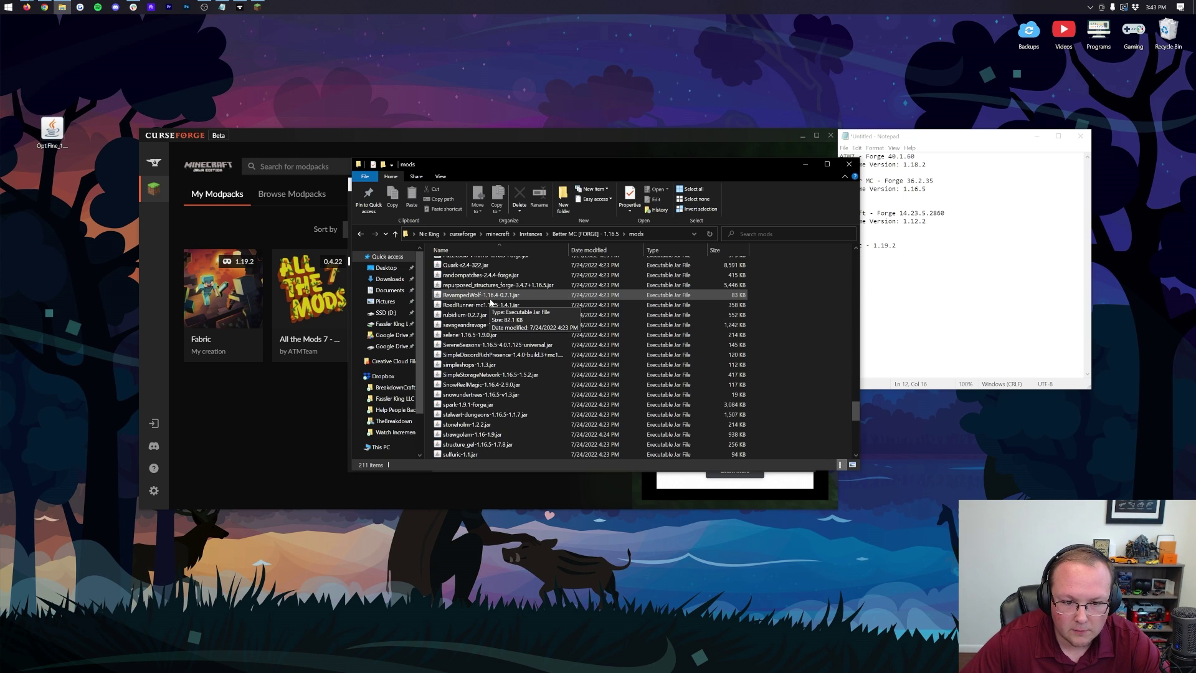
{"action": "left_click", "coordinate": [475, 316]}
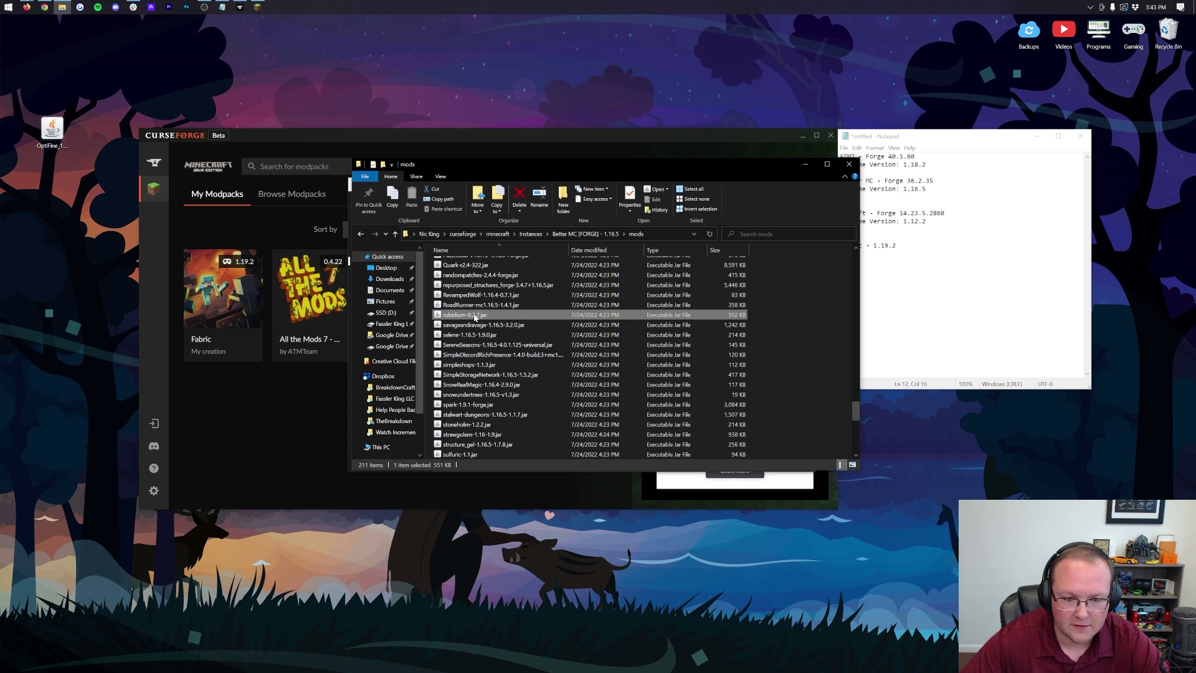
{"action": "right_click", "coordinate": [469, 318]}
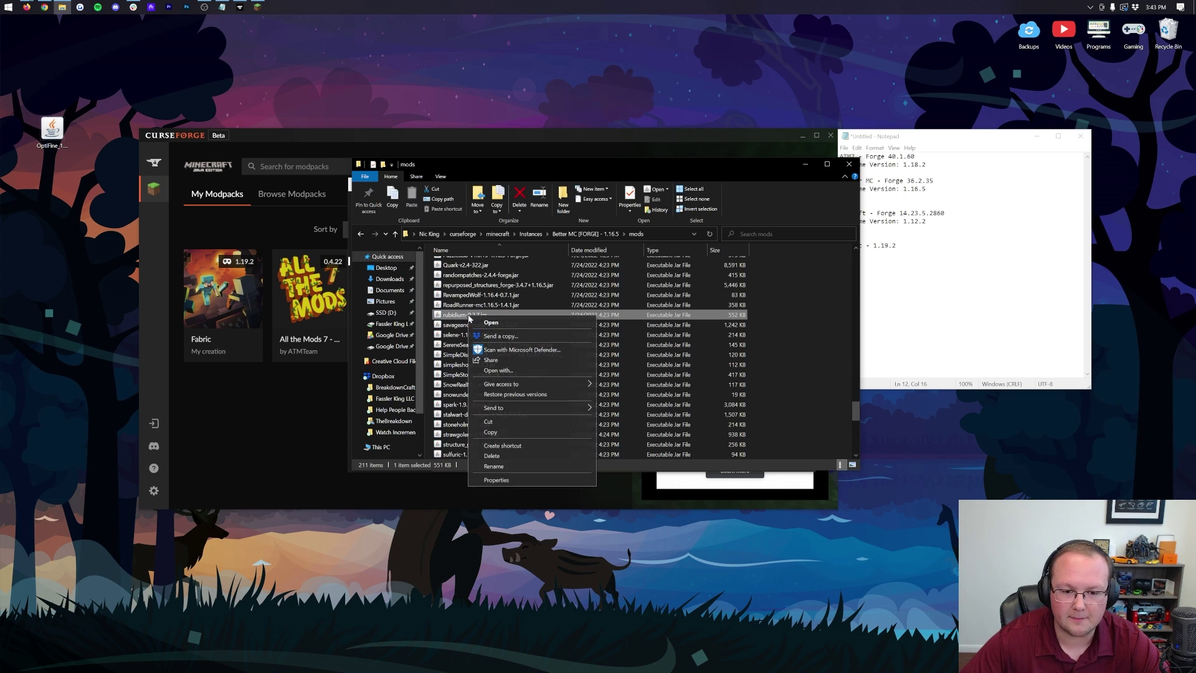
{"action": "left_click", "coordinate": [521, 458]}
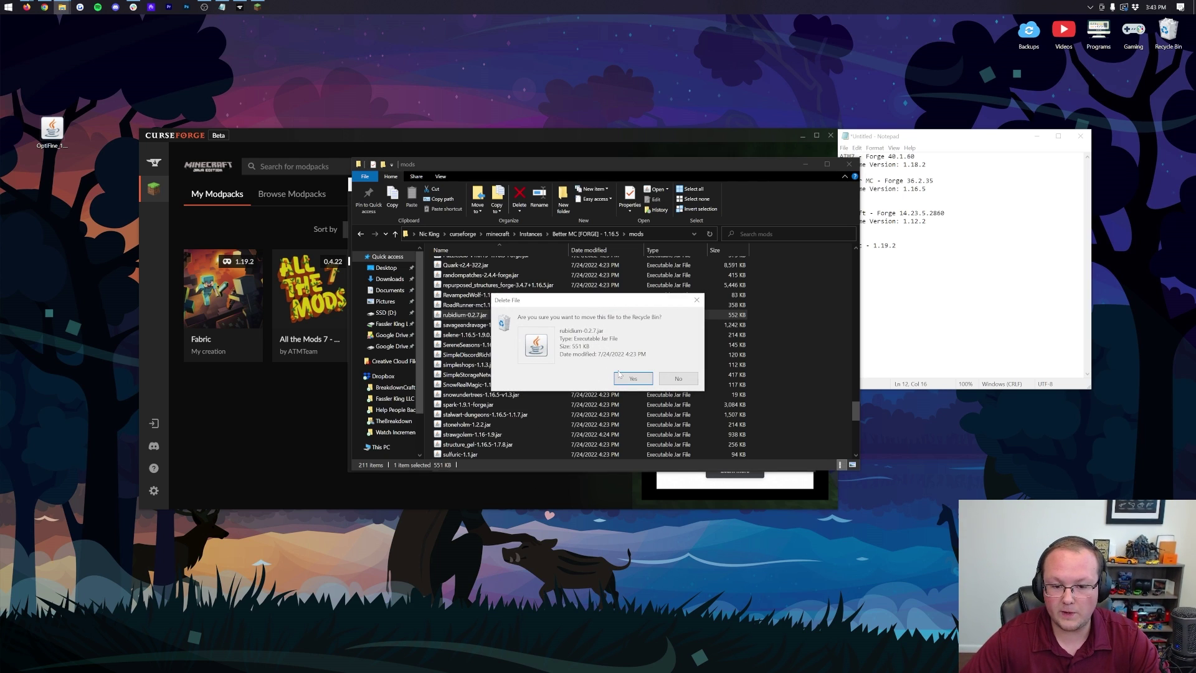
{"action": "left_click", "coordinate": [632, 378]}
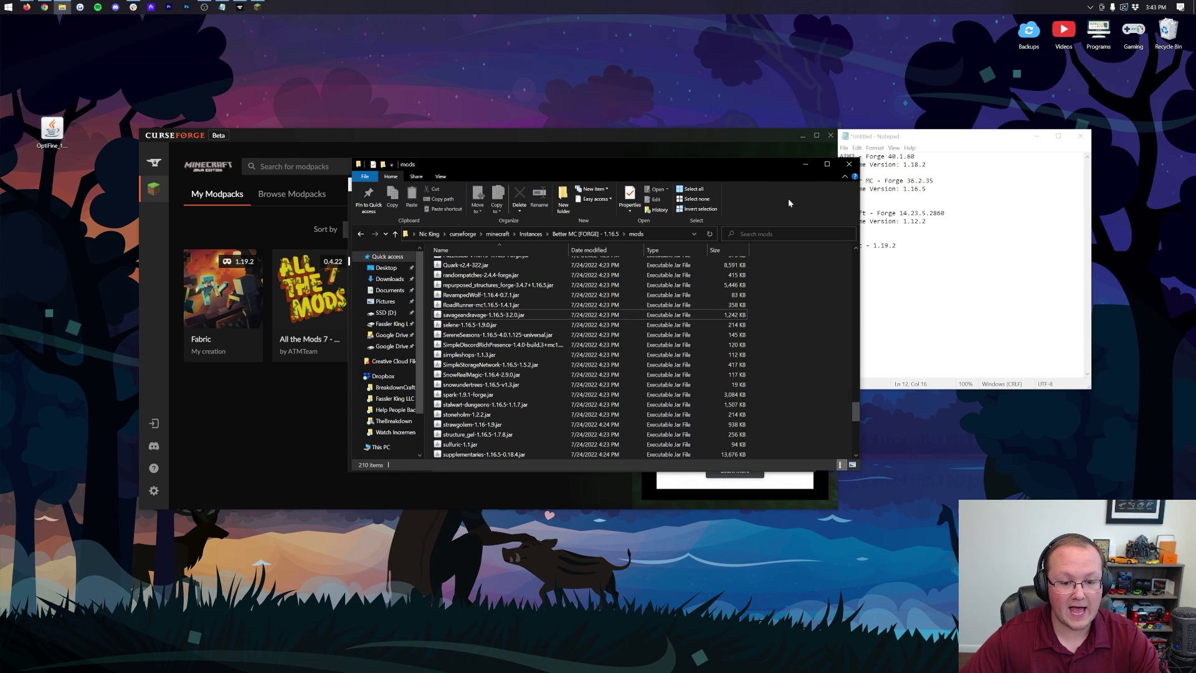
{"action": "left_click", "coordinate": [849, 164]}
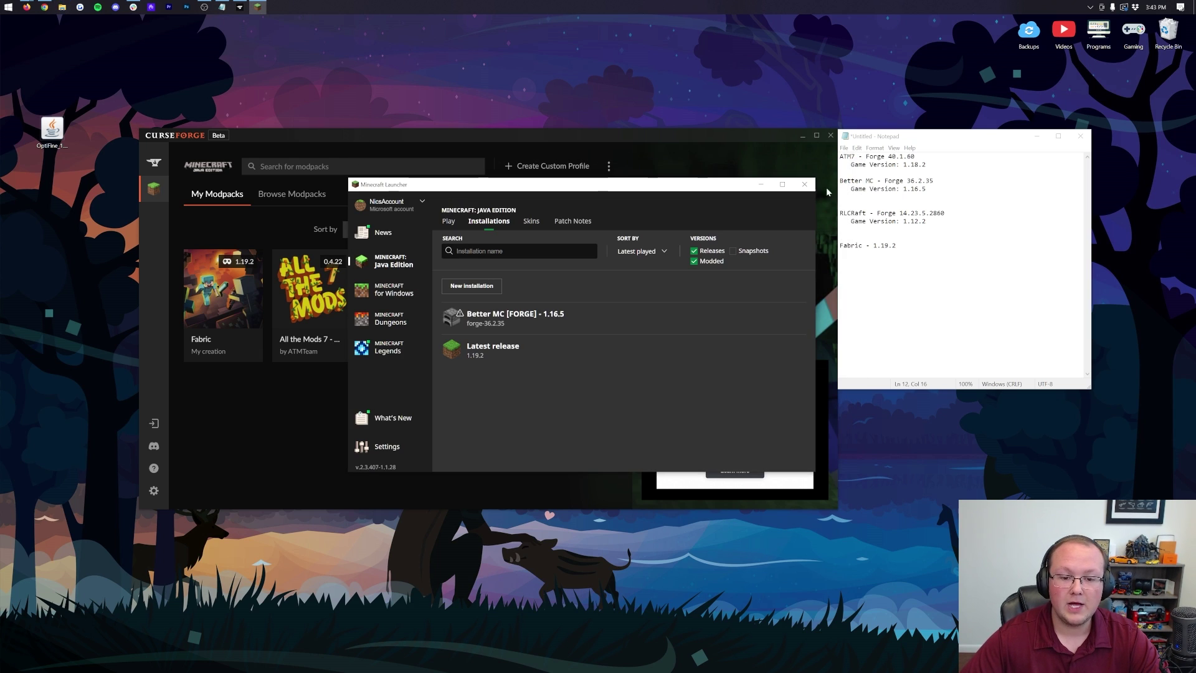
Step: Relaunch Better MC [FORGE] - 1.16.5 without Rubidium, accepting the modified-installation warning
{"action": "left_click", "coordinate": [764, 315]}
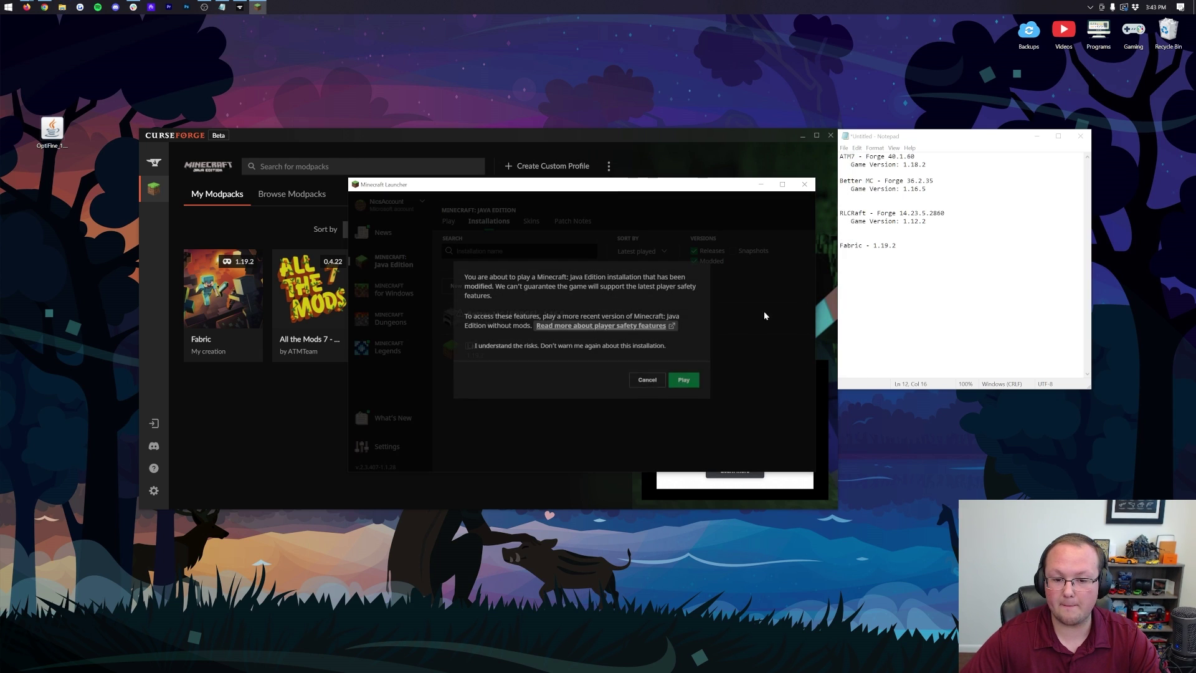
{"action": "left_click", "coordinate": [683, 380]}
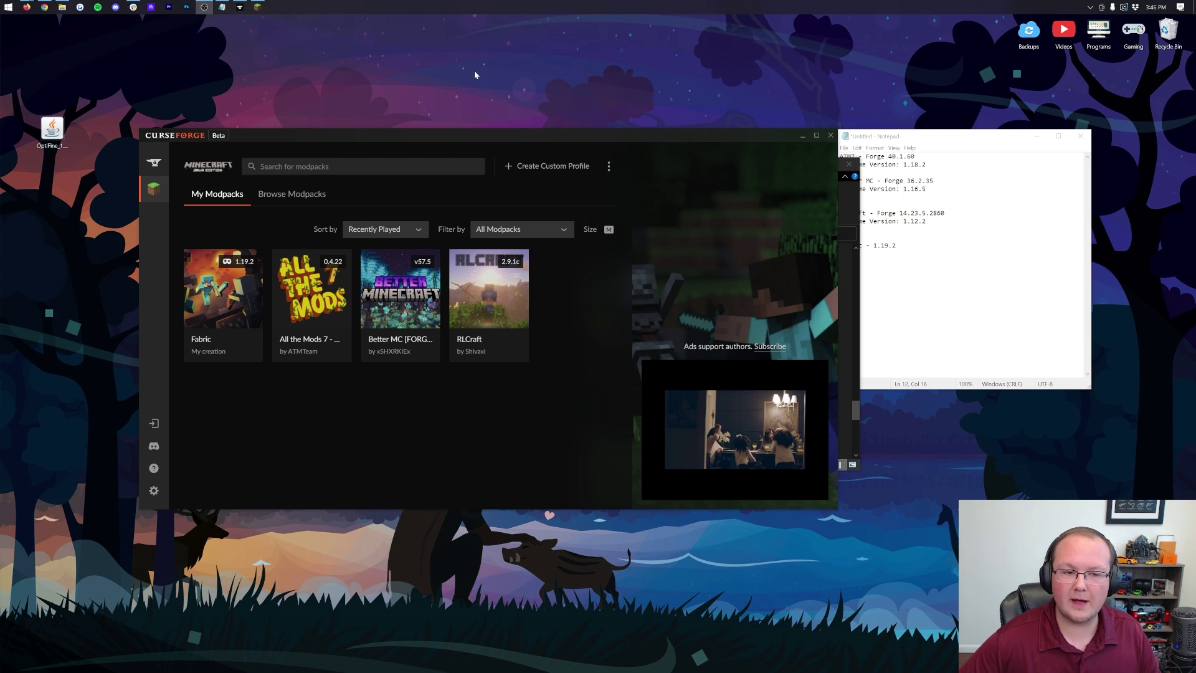
Step: Open the mods folder of the All the Mods 7 - ATM7 - 1.18.2 modpack
{"action": "left_click", "coordinate": [222, 7]}
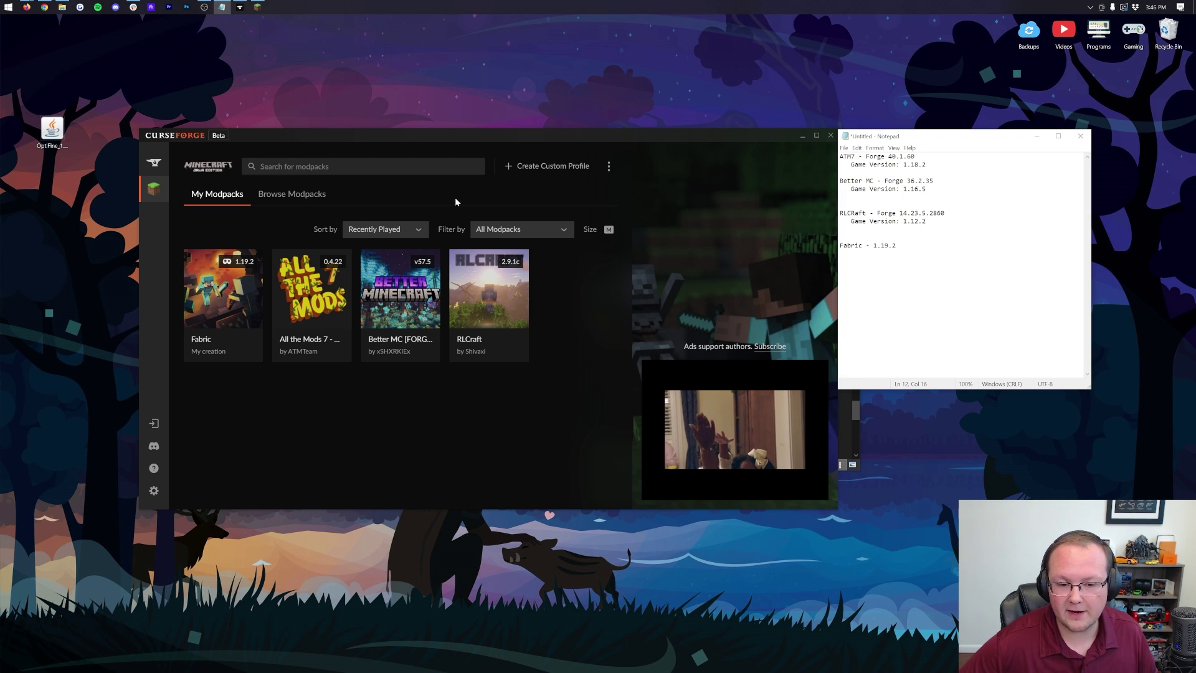
{"action": "mouse_move", "coordinate": [378, 258]}
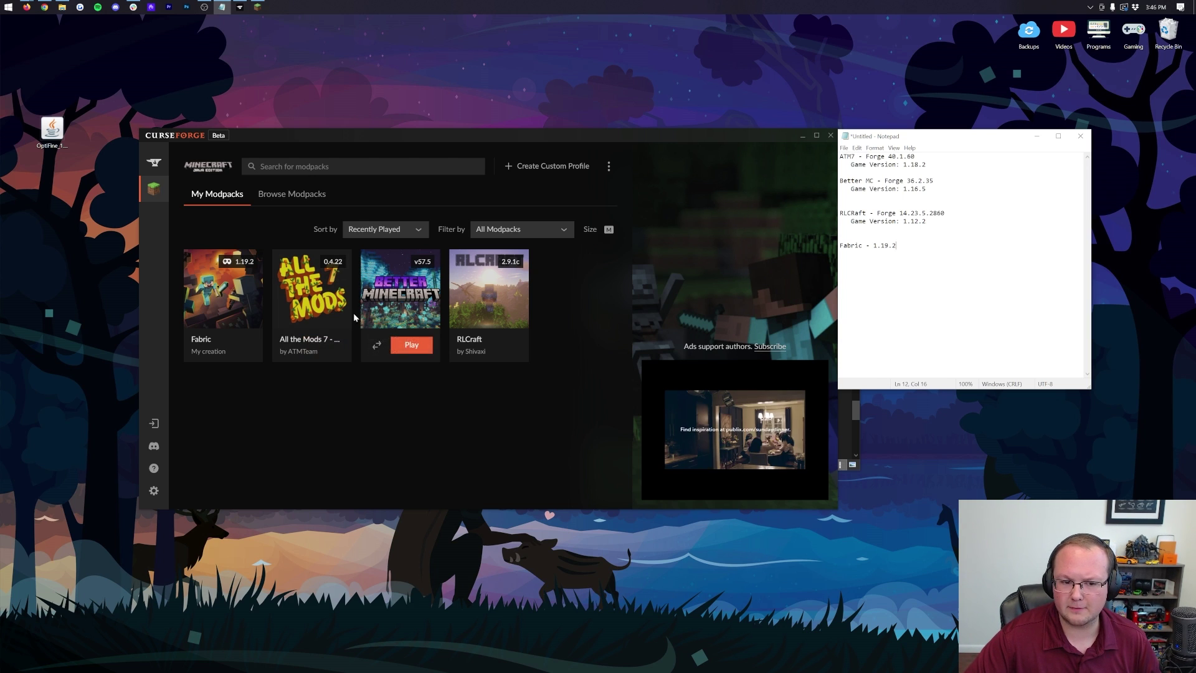
{"action": "right_click", "coordinate": [314, 300]}
{"action": "left_click", "coordinate": [350, 375]}
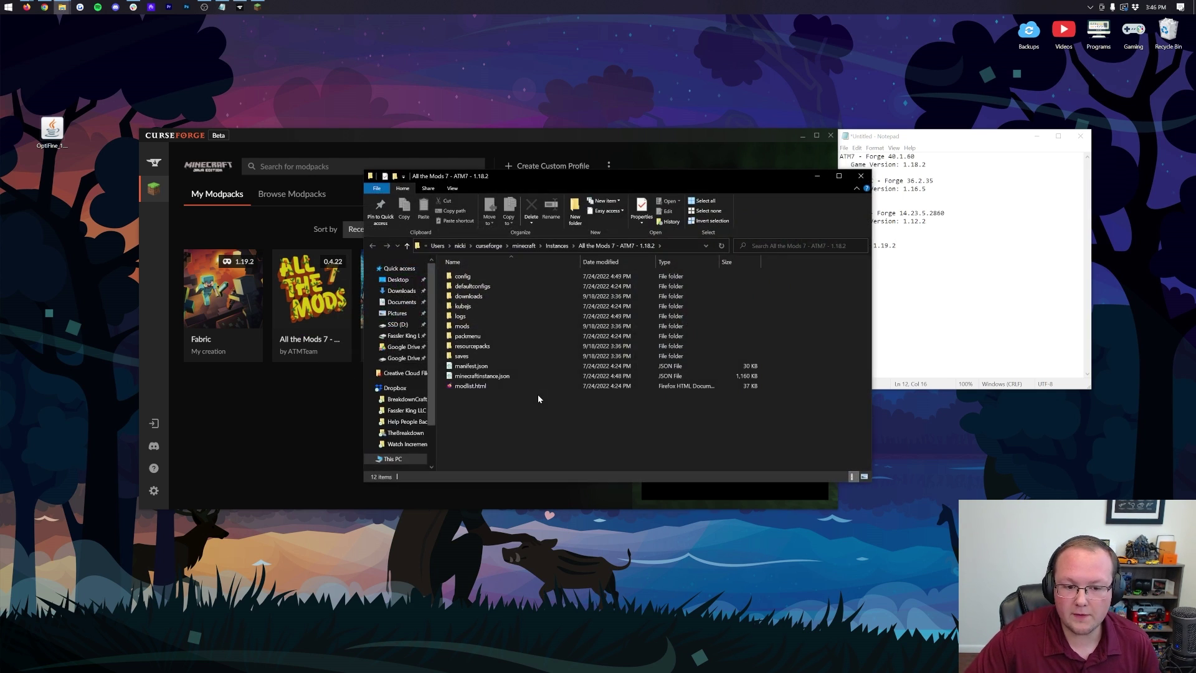
{"action": "double_click", "coordinate": [492, 326]}
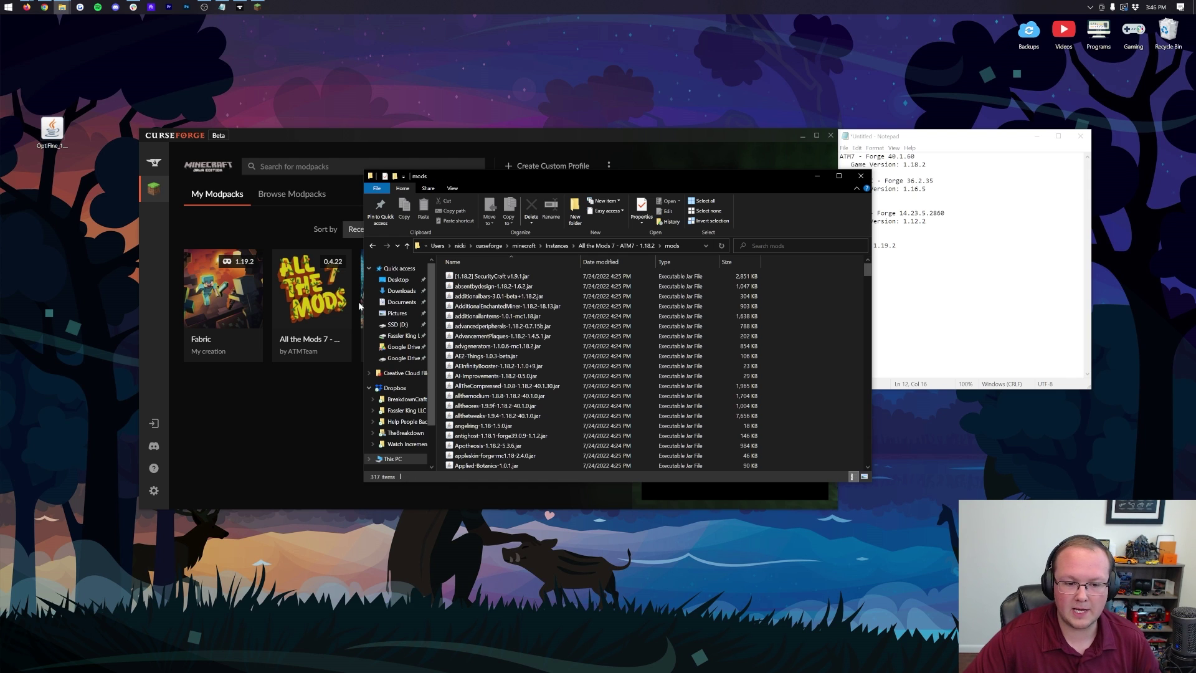
{"action": "left_click", "coordinate": [356, 296]}
{"action": "right_click", "coordinate": [356, 296]}
{"action": "left_click", "coordinate": [354, 370]}
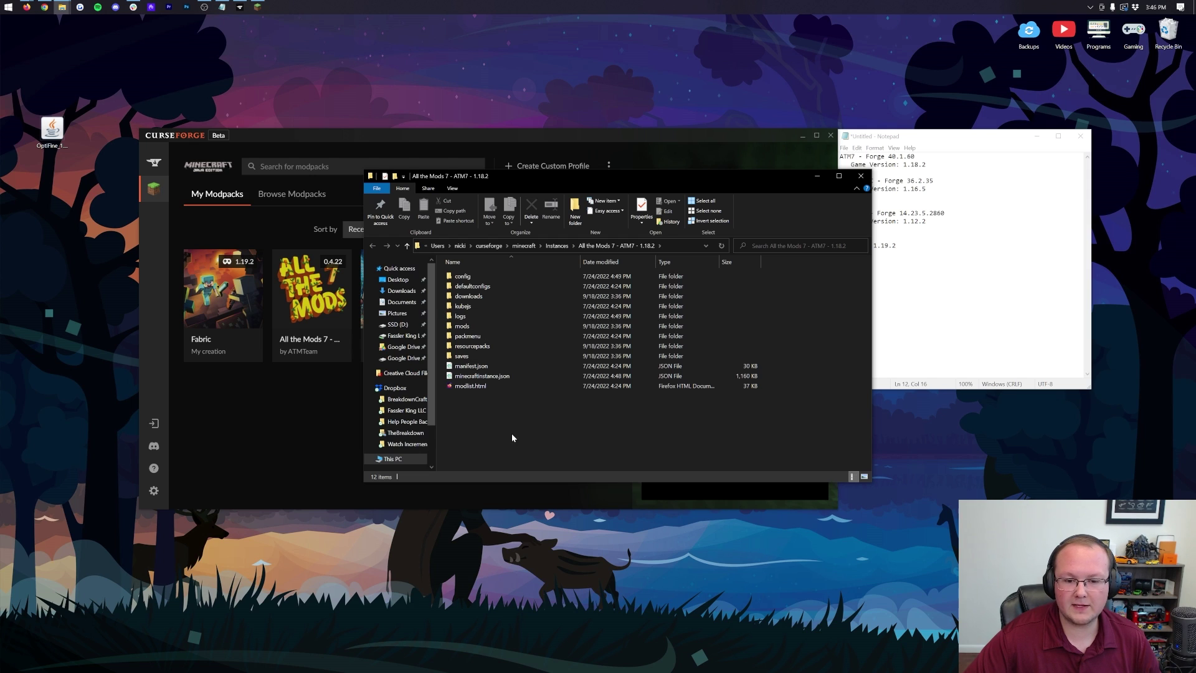
{"action": "double_click", "coordinate": [477, 326]}
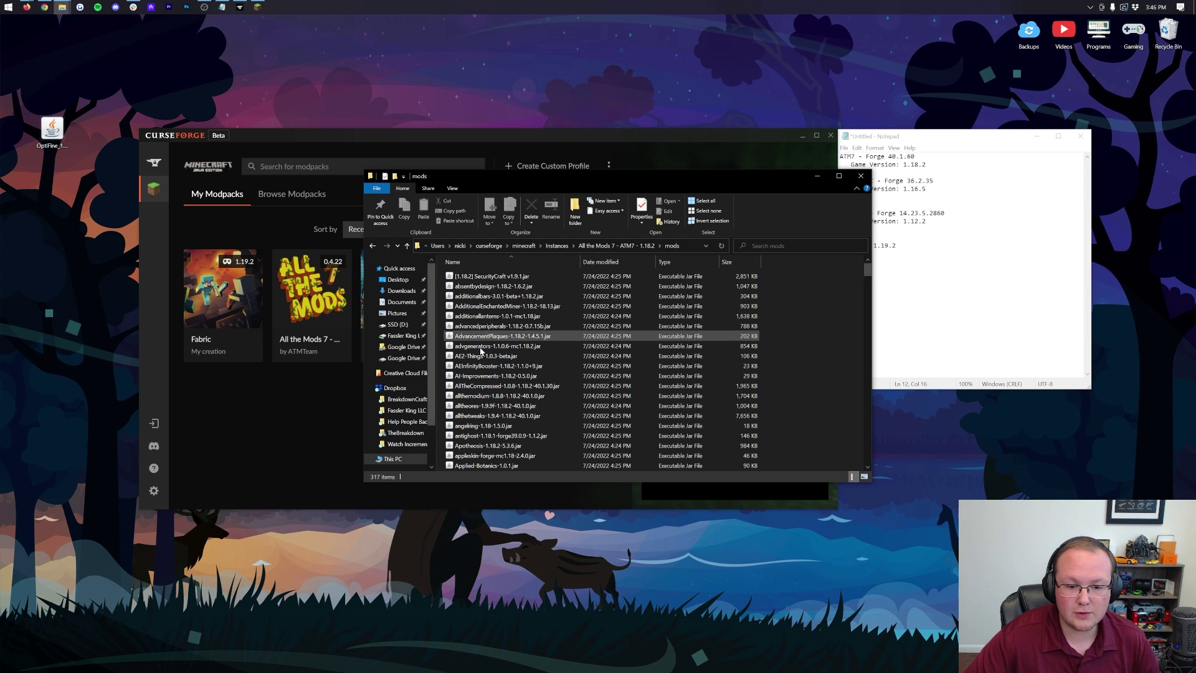
Step: Look through the All the Mods 7 mods folder for mods that conflict with OptiFine, such as Rubidium
{"action": "scroll", "coordinate": [484, 371], "scroll_direction": "down", "scroll_amount": 5}
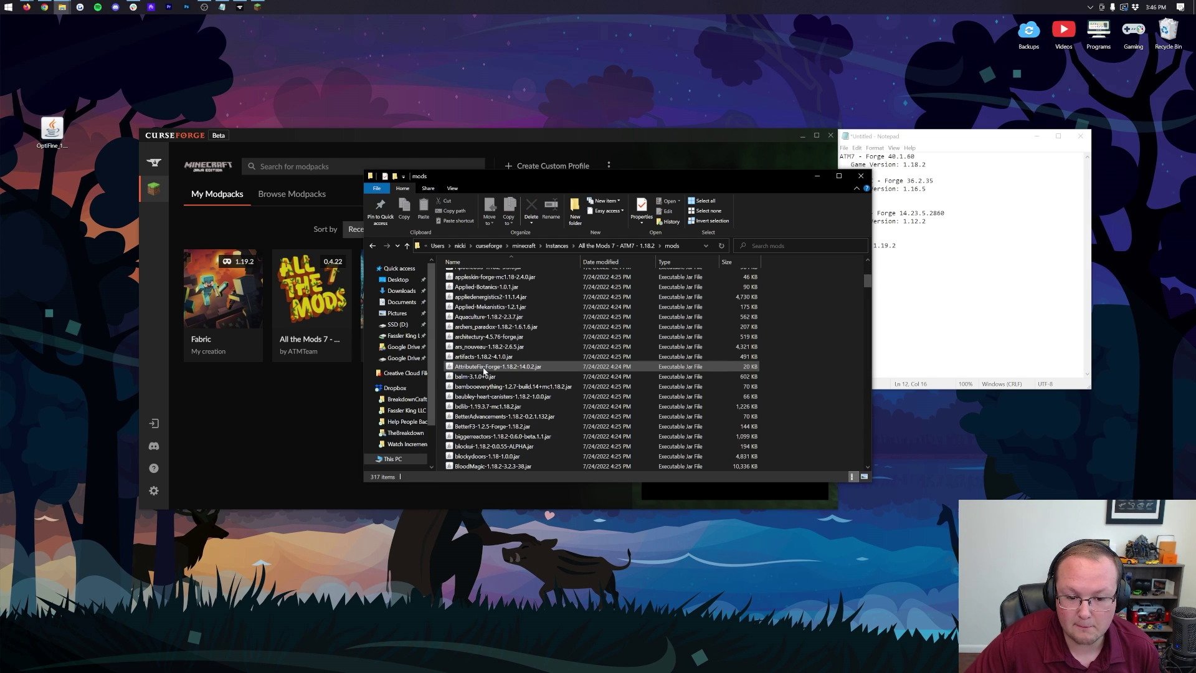
{"action": "scroll", "coordinate": [484, 371], "scroll_direction": "down", "scroll_amount": 18}
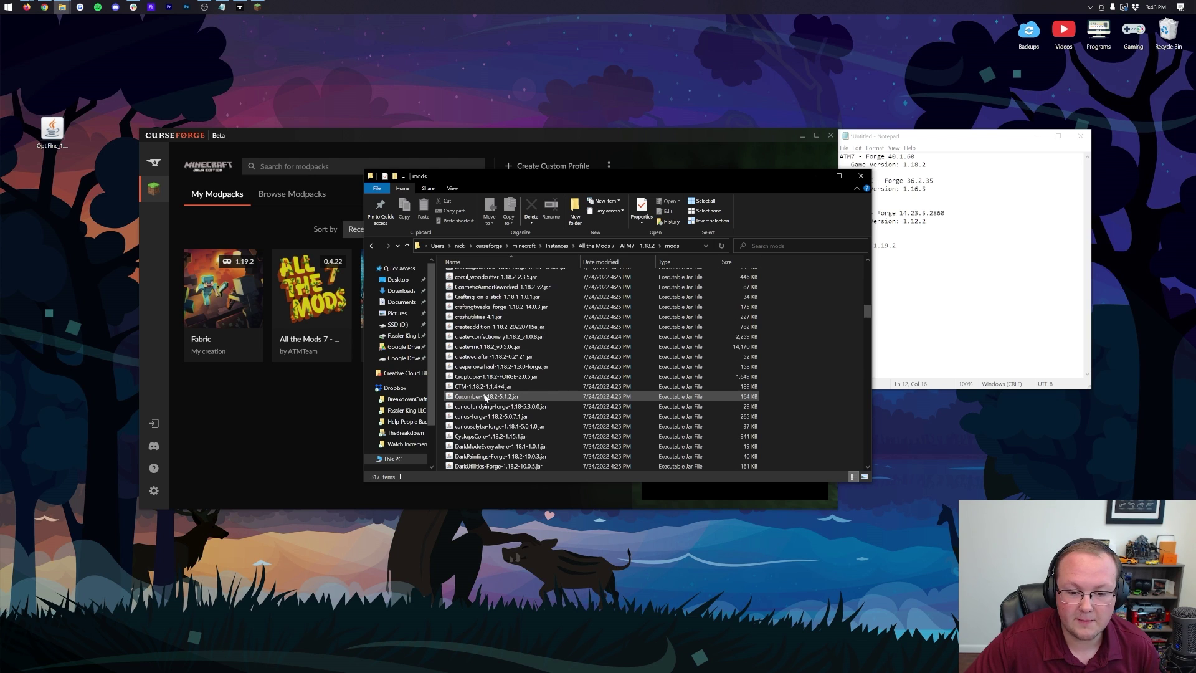
{"action": "scroll", "coordinate": [486, 397], "scroll_direction": "down", "scroll_amount": 20}
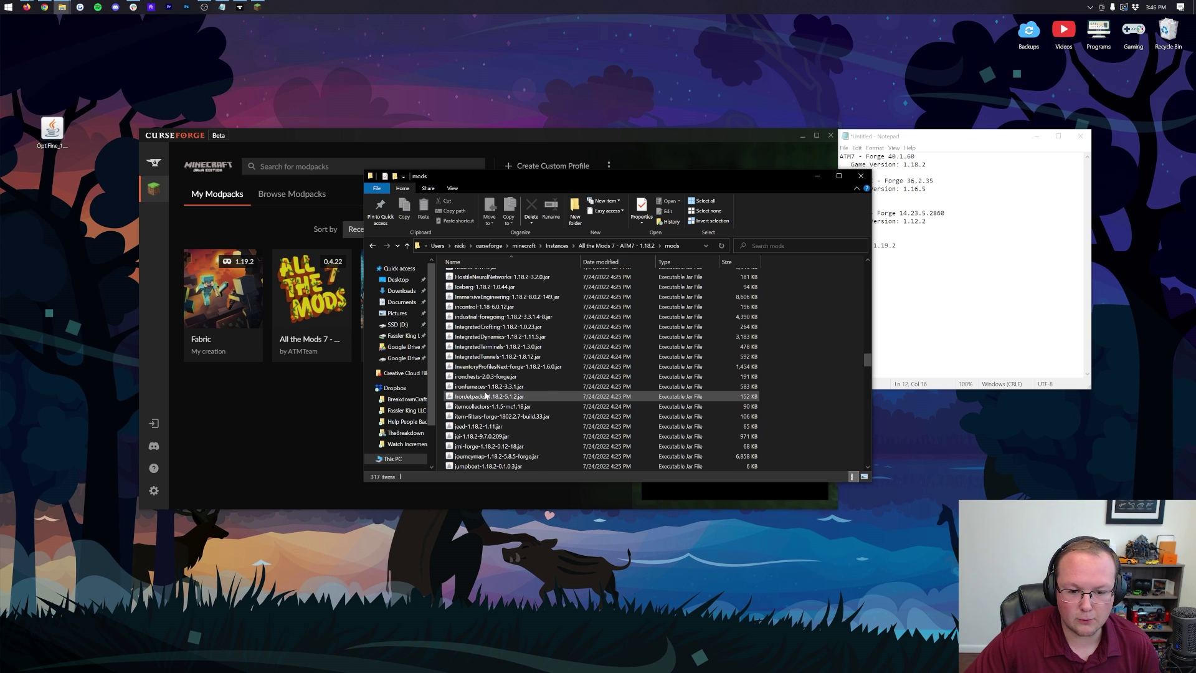
{"action": "scroll", "coordinate": [485, 395], "scroll_direction": "down", "scroll_amount": 20}
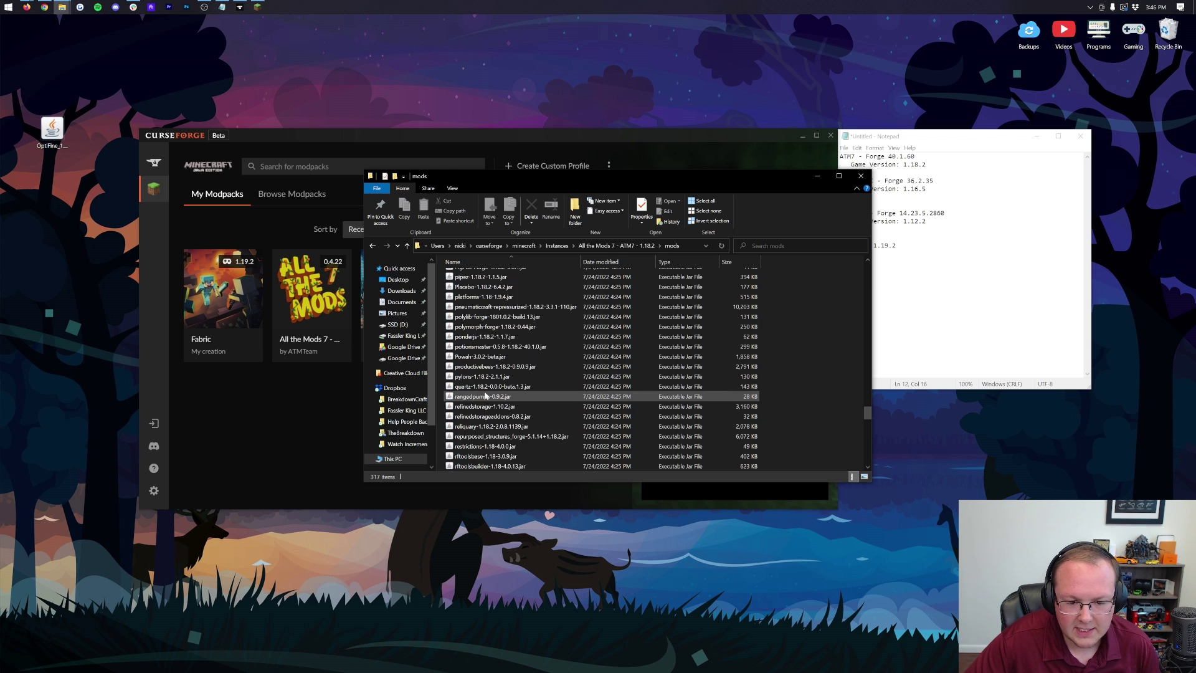
{"action": "scroll", "coordinate": [485, 395], "scroll_direction": "down", "scroll_amount": 5}
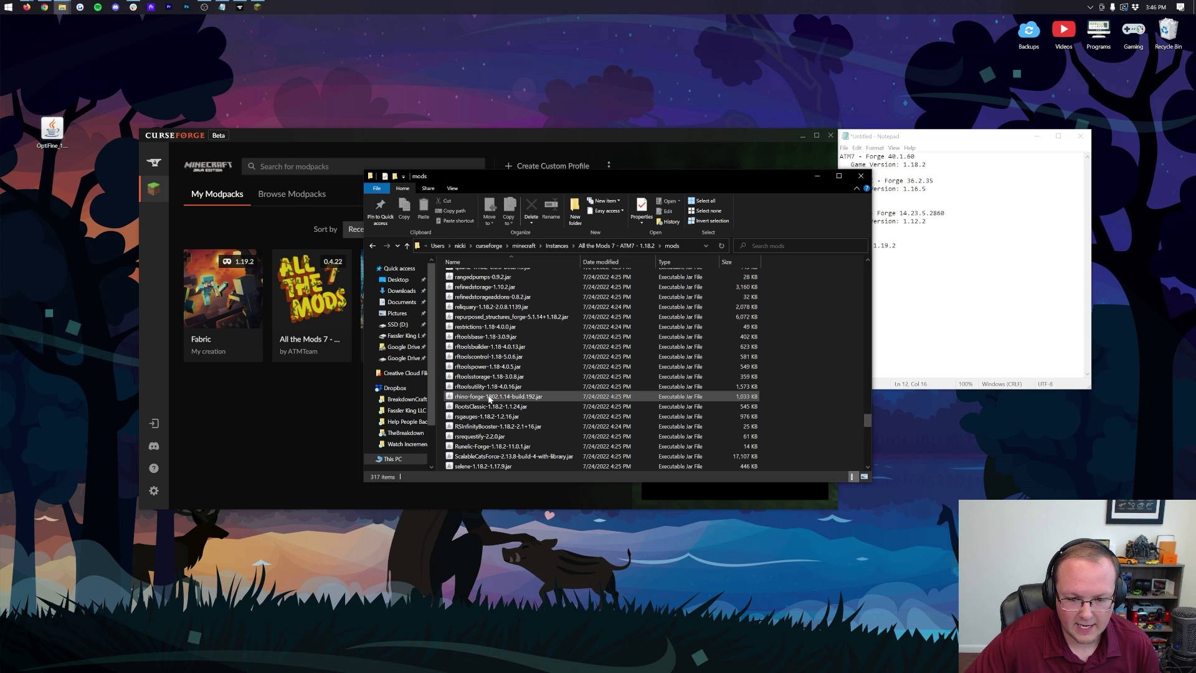
{"action": "scroll", "coordinate": [490, 386], "scroll_direction": "down", "scroll_amount": 1}
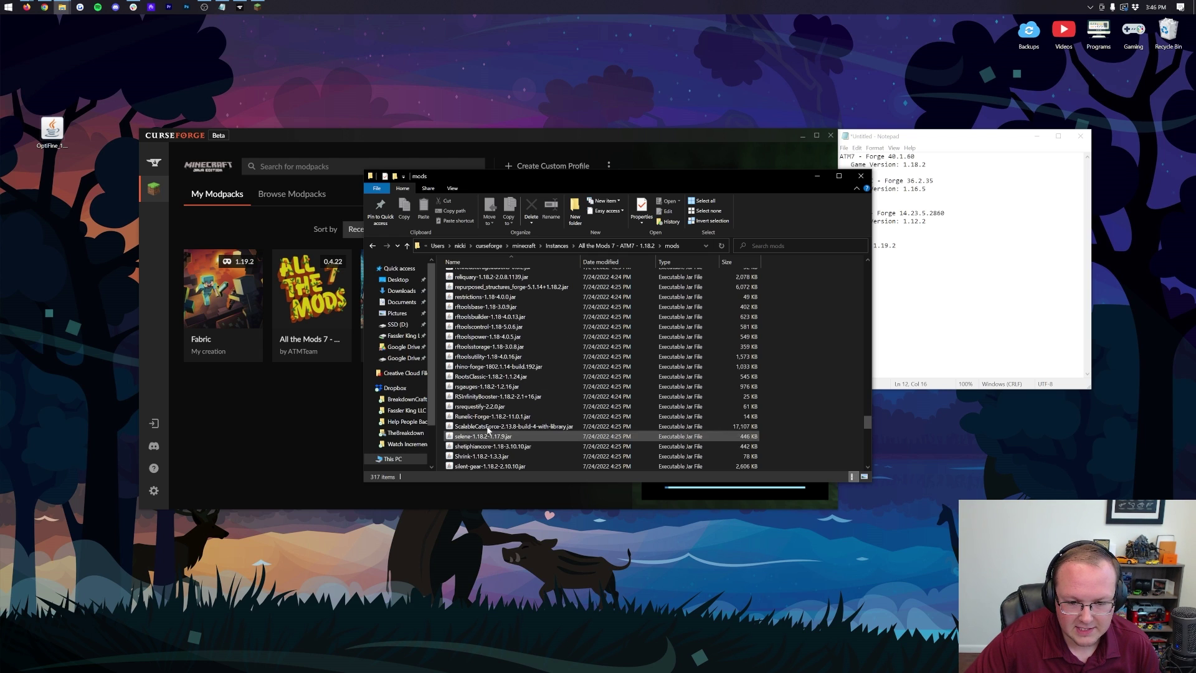
{"action": "scroll", "coordinate": [489, 365], "scroll_direction": "up", "scroll_amount": 1}
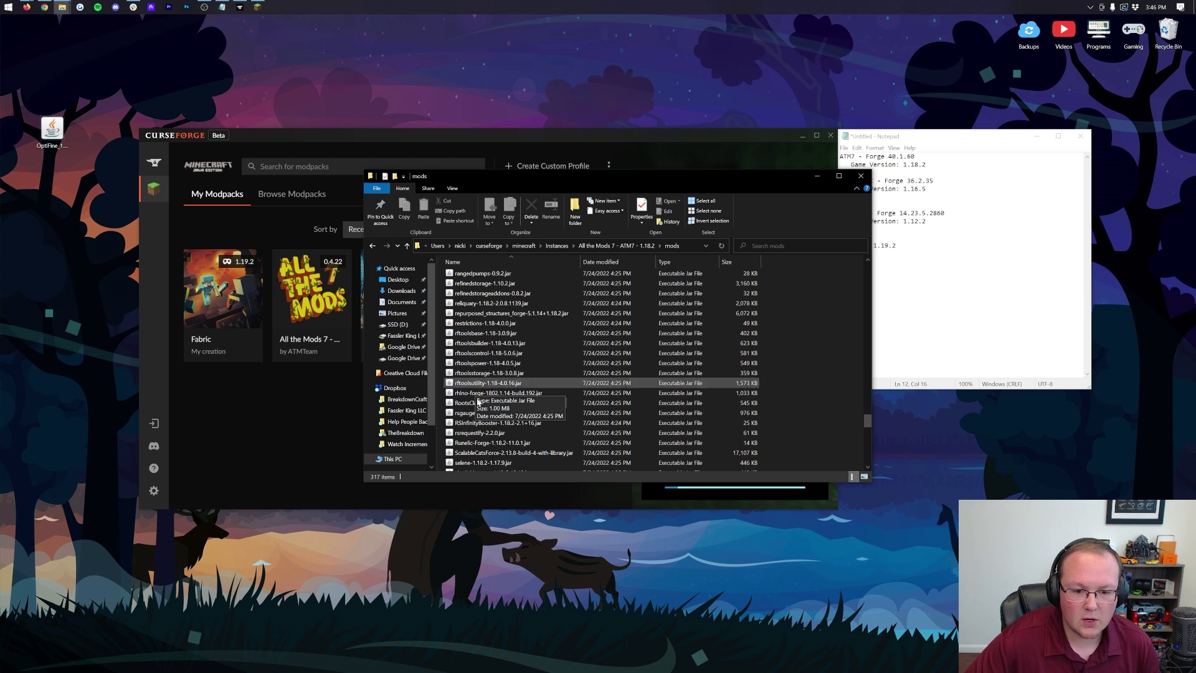
{"action": "scroll", "coordinate": [489, 361], "scroll_direction": "up", "scroll_amount": 1}
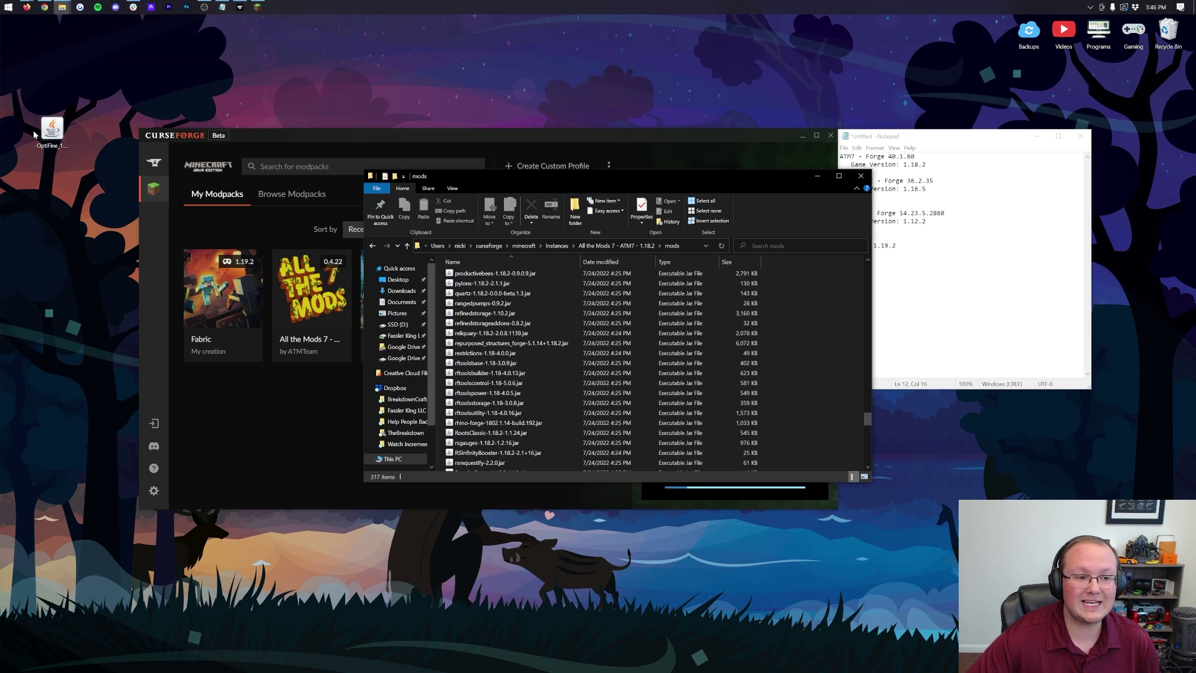
Step: Move OptiFine_1.18.2_HD_U_H7.jar from the desktop into the All the Mods 7 mods folder, recheck the mod list and close the folder
{"action": "left_click_drag", "start_coordinate": [34, 132], "coordinate": [628, 431]}
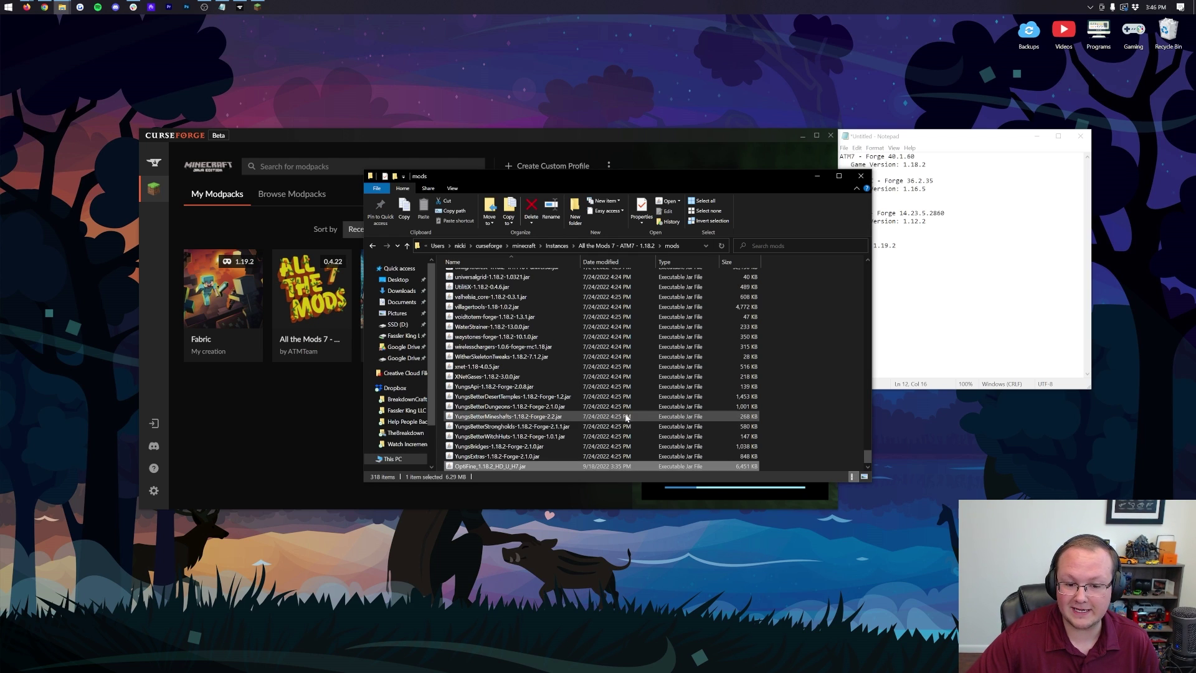
{"action": "scroll", "coordinate": [626, 418], "scroll_direction": "up", "scroll_amount": 18}
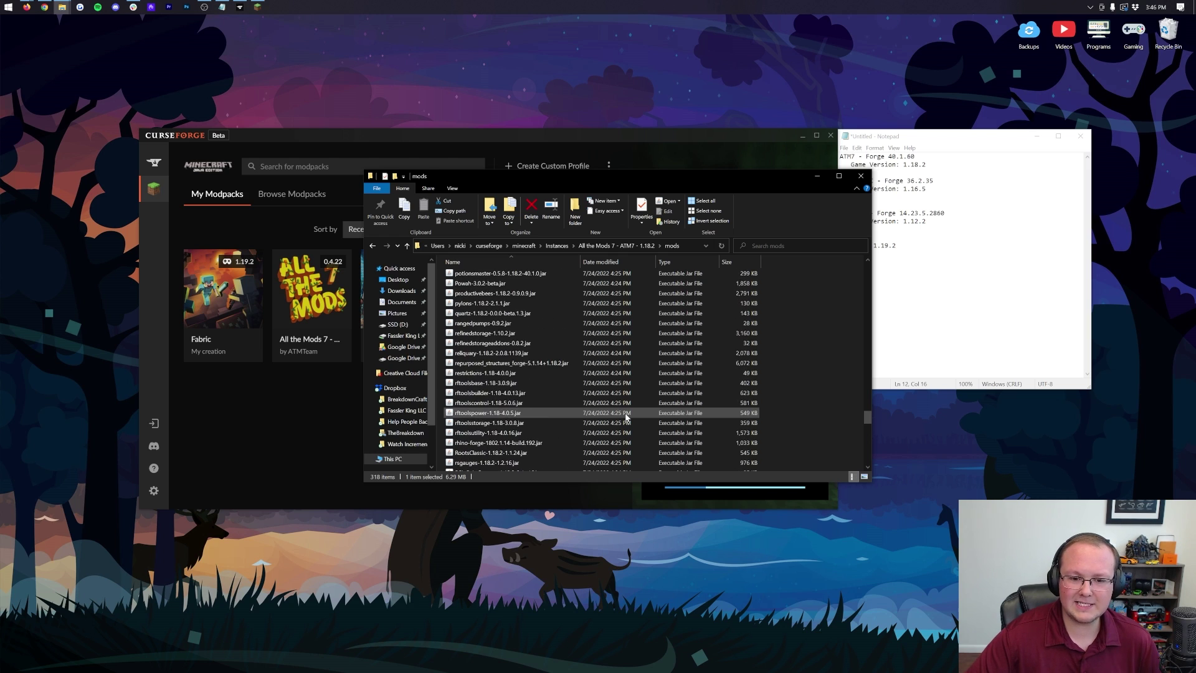
{"action": "scroll", "coordinate": [598, 399], "scroll_direction": "down", "scroll_amount": 4}
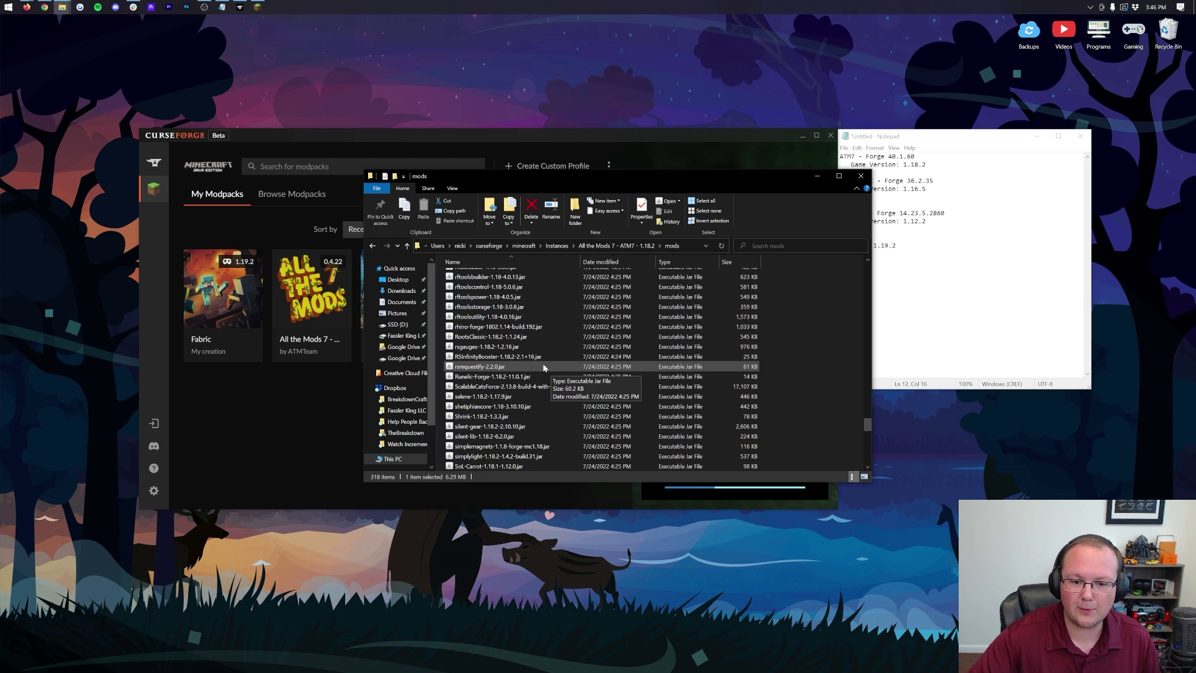
{"action": "scroll", "coordinate": [541, 358], "scroll_direction": "up", "scroll_amount": 3}
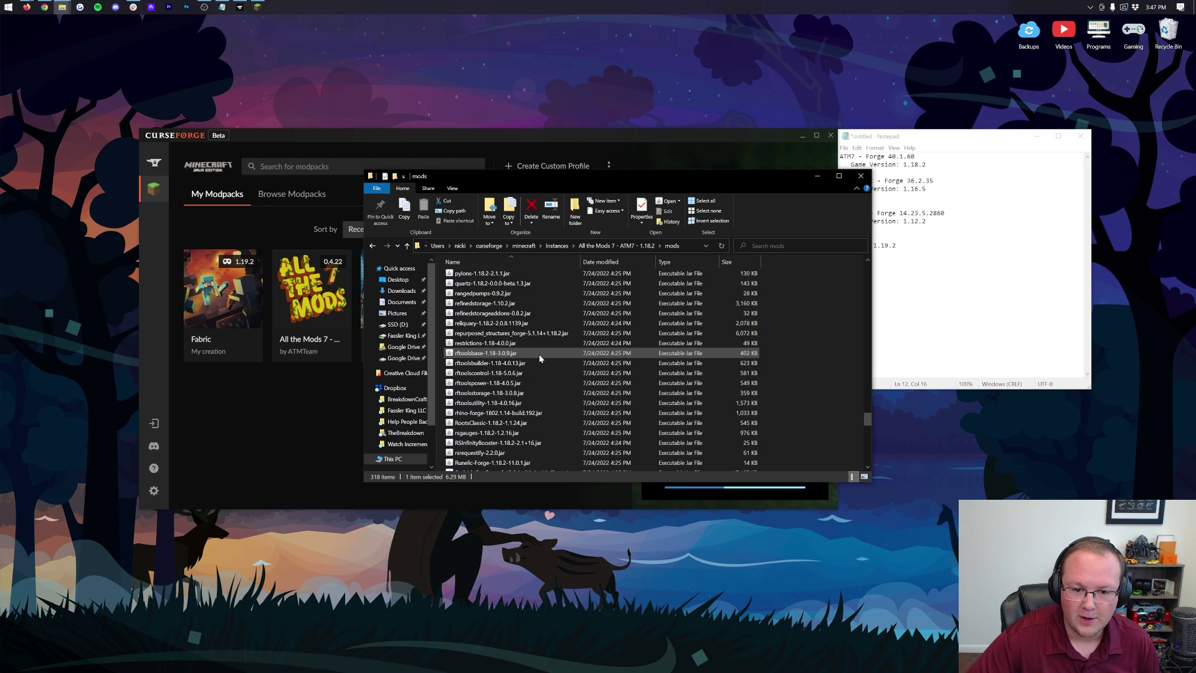
{"action": "scroll", "coordinate": [539, 359], "scroll_direction": "up", "scroll_amount": 5}
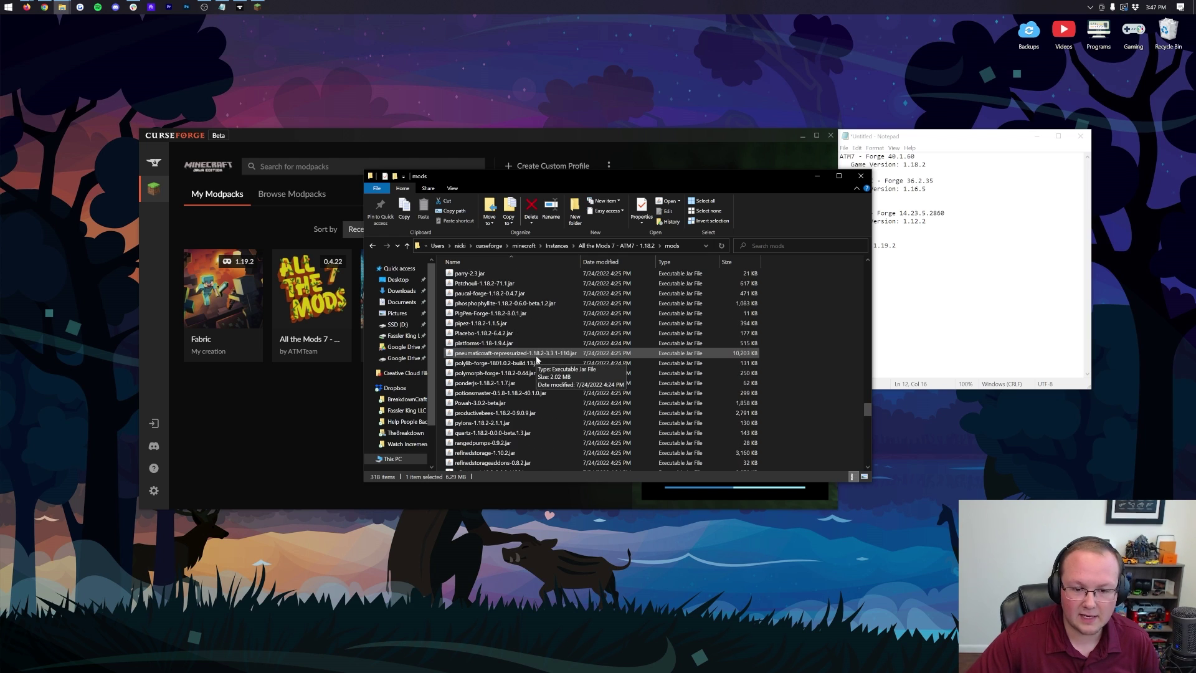
{"action": "scroll", "coordinate": [536, 355], "scroll_direction": "up", "scroll_amount": 12}
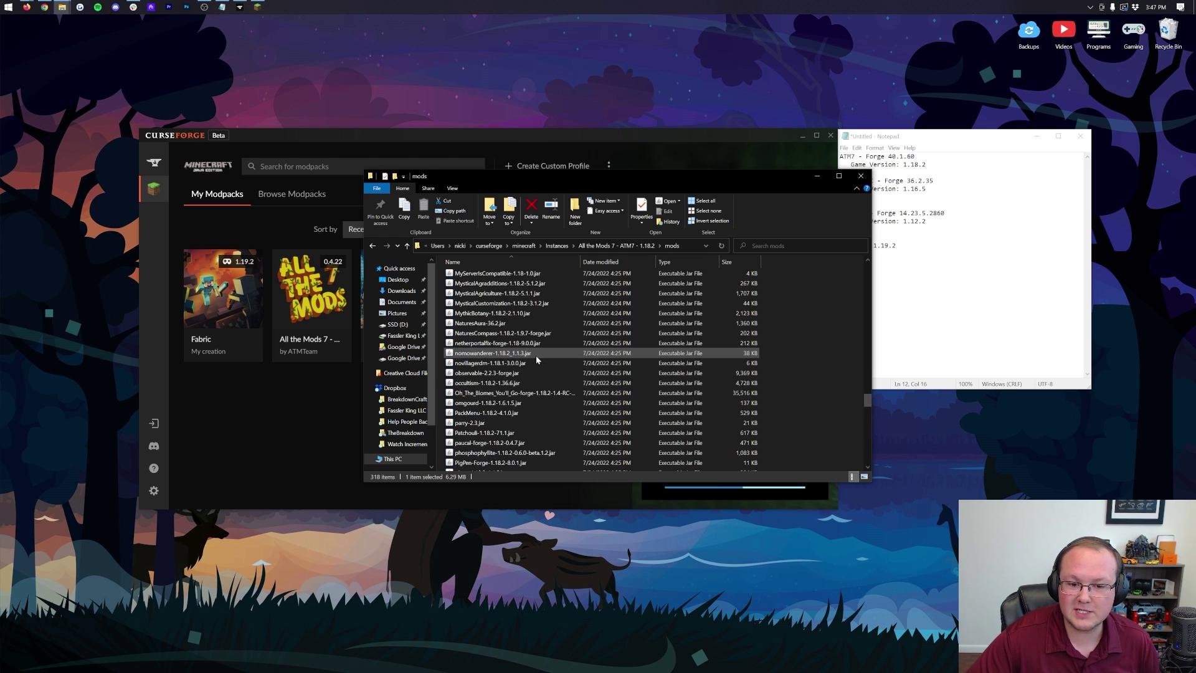
{"action": "left_click", "coordinate": [857, 177]}
Step: Launch All the Mods 7 - ATM7 - 1.18.2, terminating the Minecraft instance already running and accepting the modified-installation warning
{"action": "left_click", "coordinate": [312, 342]}
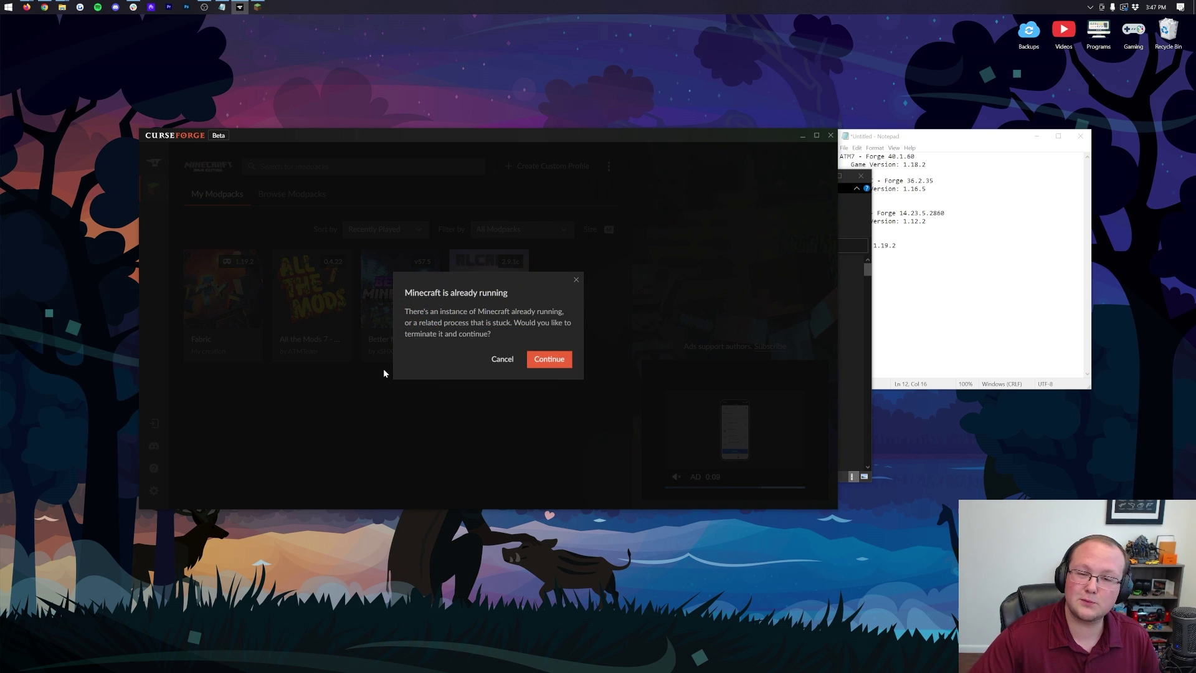
{"action": "left_click", "coordinate": [258, 7]}
{"action": "left_click", "coordinate": [805, 185]}
{"action": "left_click", "coordinate": [548, 360]}
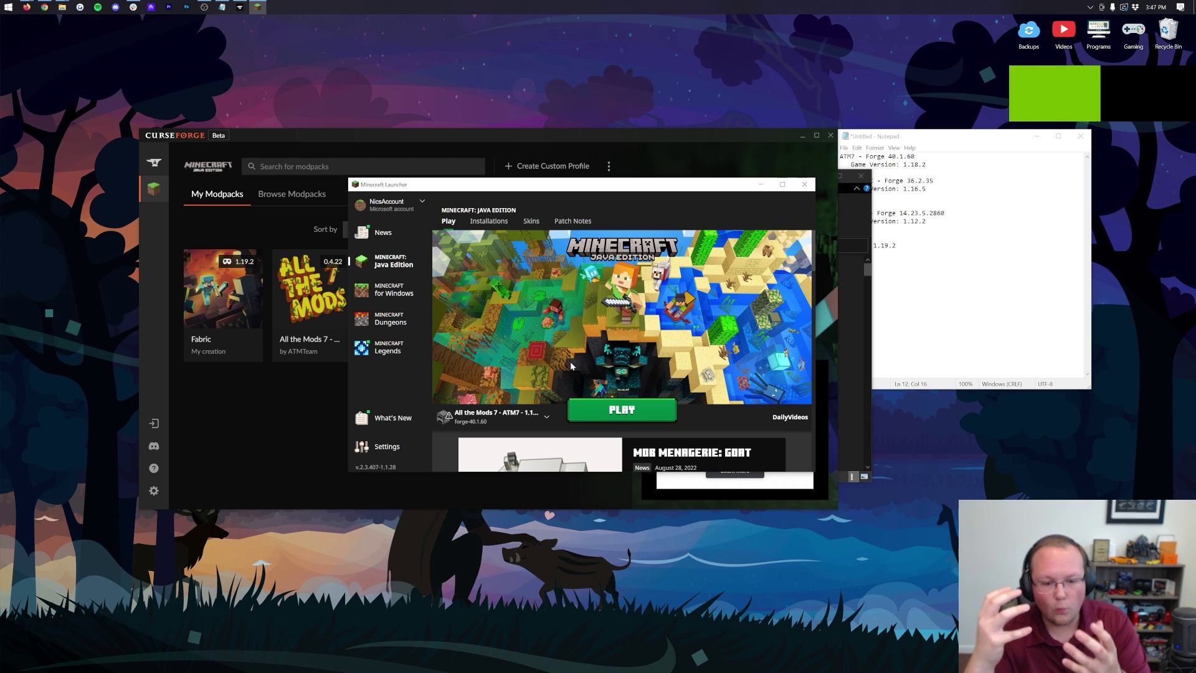
{"action": "left_click", "coordinate": [637, 425]}
{"action": "left_click", "coordinate": [677, 384]}
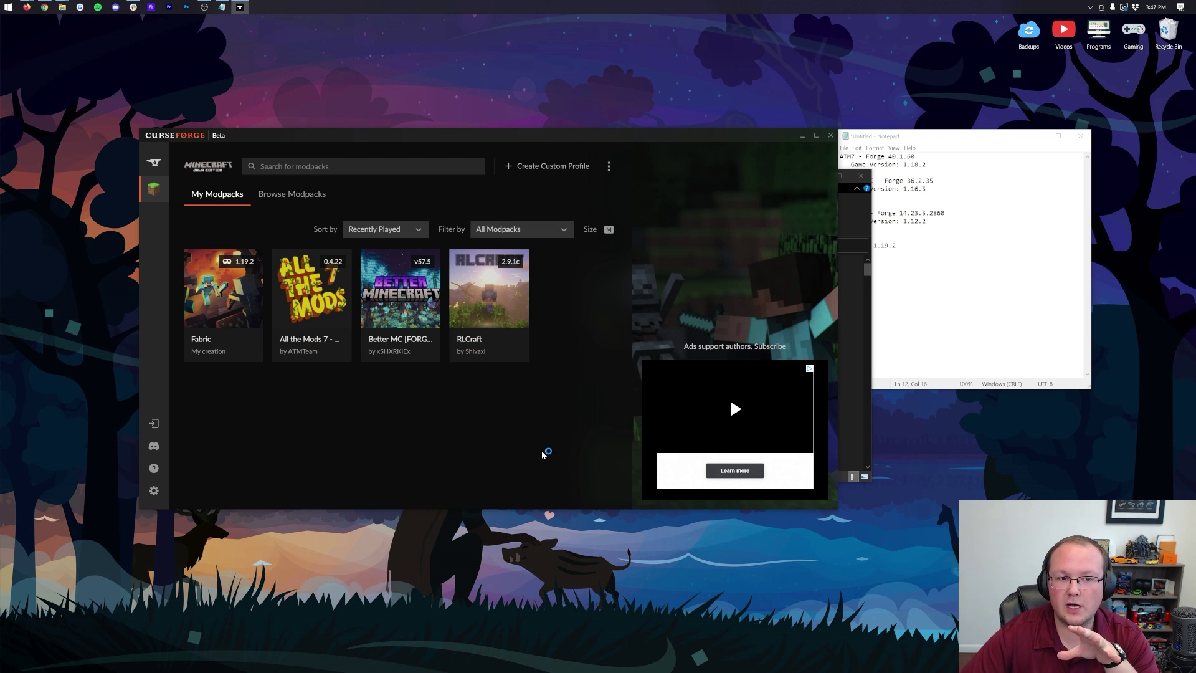
Step: On the OptiFine downloads page, expand the older Minecraft 1.16.5 builds and compare their listed Forge versions
{"action": "left_click", "coordinate": [44, 7]}
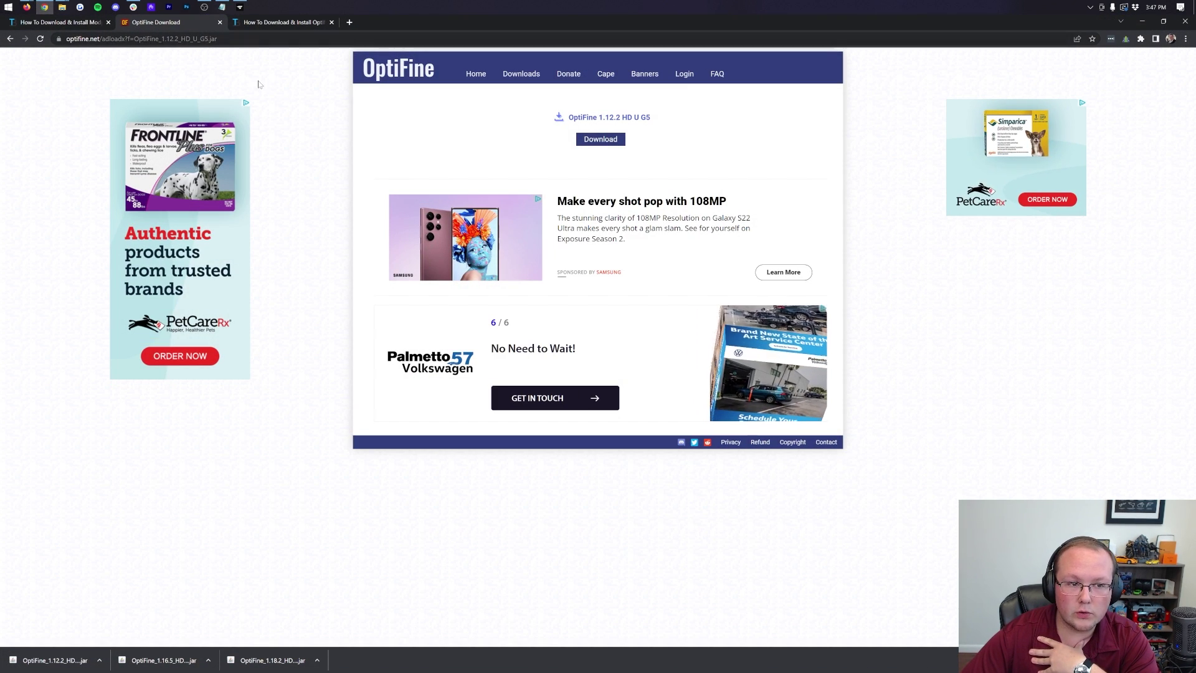
{"action": "key", "text": "alt+Left"}
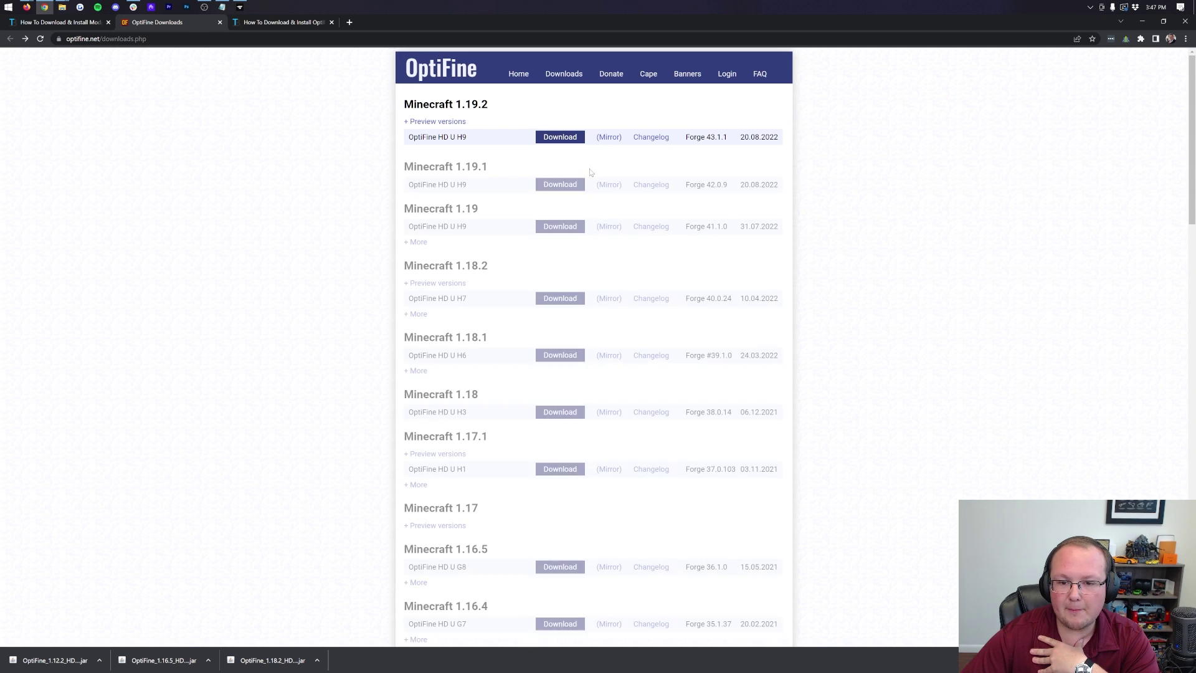
{"action": "scroll", "coordinate": [612, 211], "scroll_direction": "down", "scroll_amount": 6}
{"action": "scroll", "coordinate": [404, 245], "scroll_direction": "up", "scroll_amount": 1}
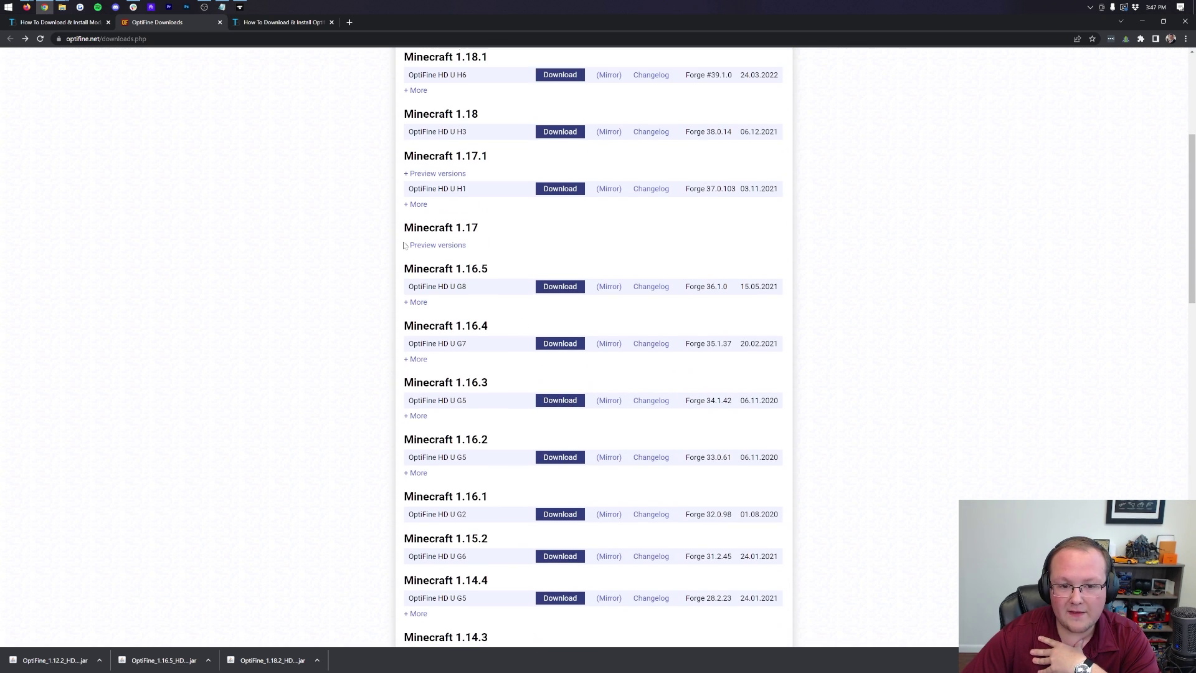
{"action": "left_click", "coordinate": [415, 302]}
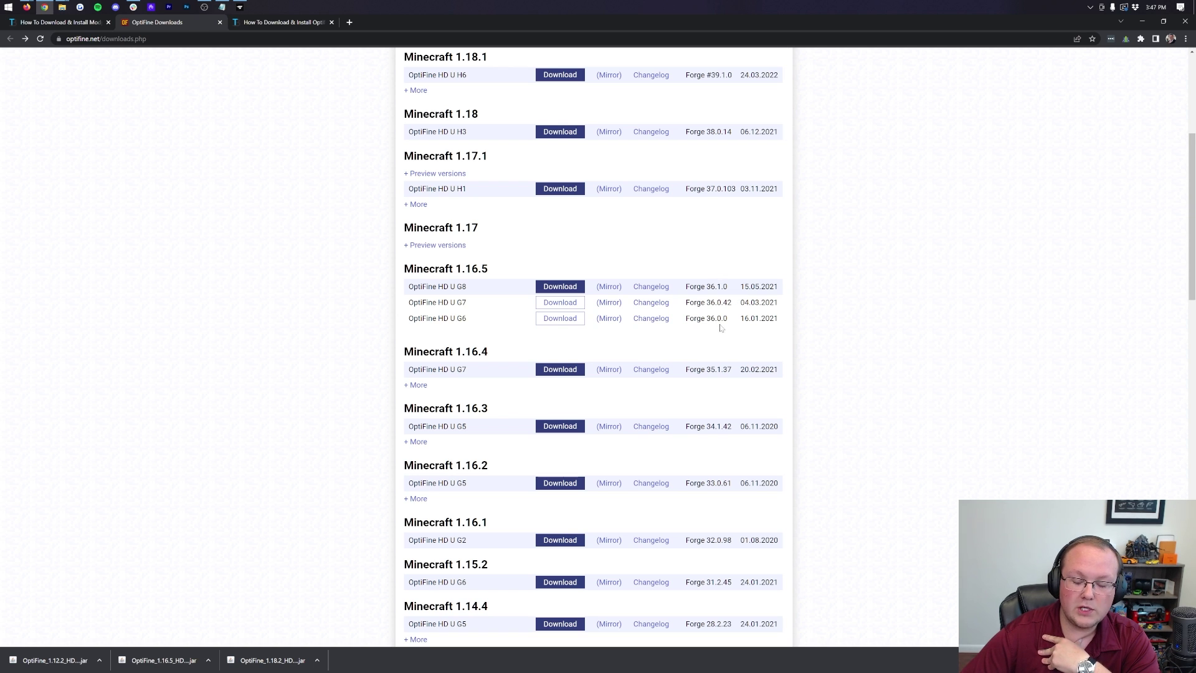
{"action": "scroll", "coordinate": [717, 298], "scroll_direction": "down", "scroll_amount": 2}
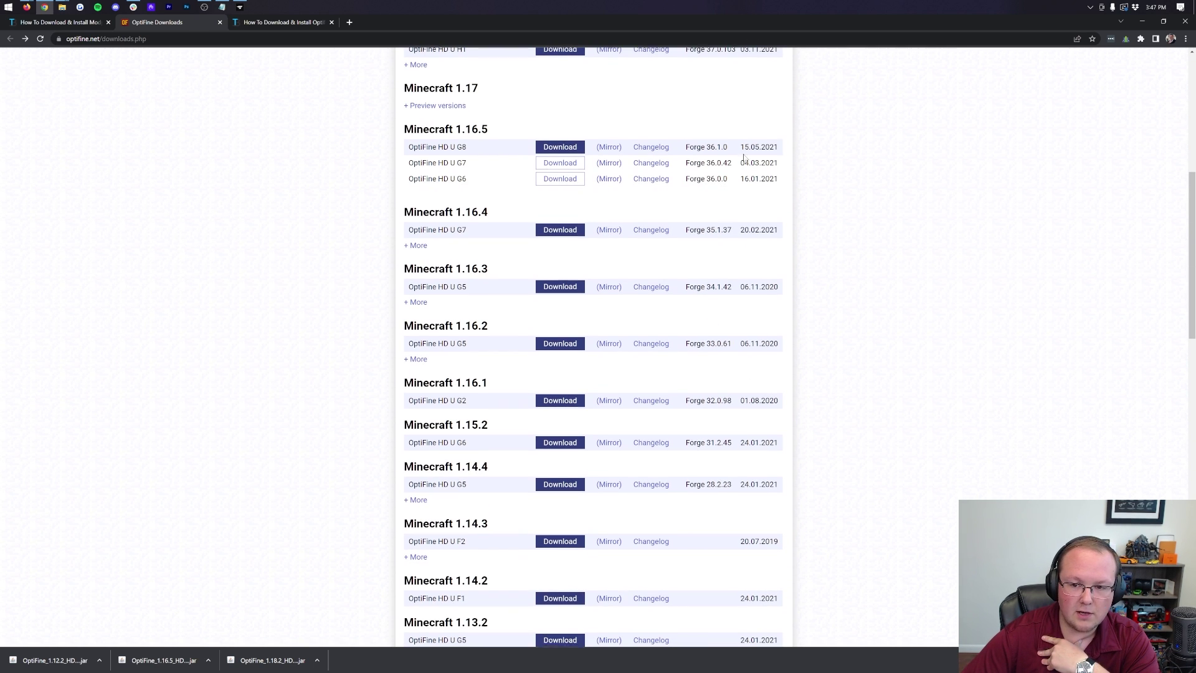
{"action": "scroll", "coordinate": [593, 349], "scroll_direction": "up", "scroll_amount": 1}
{"action": "left_click_drag", "start_coordinate": [684, 240], "coordinate": [779, 240]}
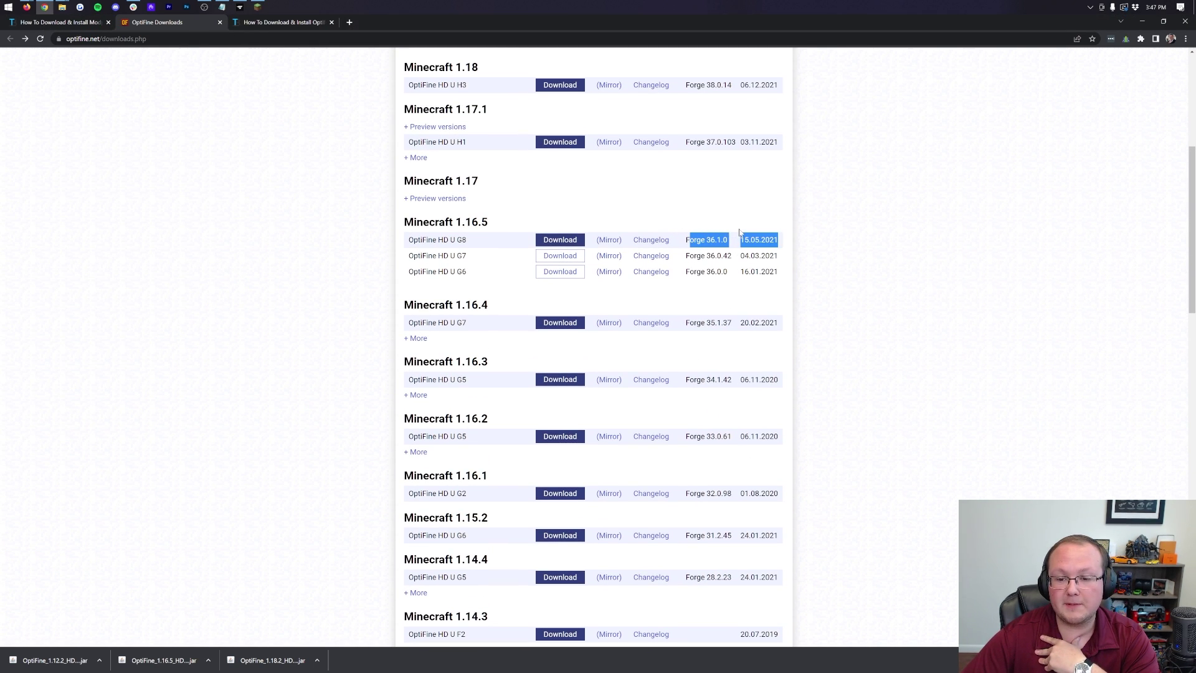
{"action": "left_click", "coordinate": [664, 229]}
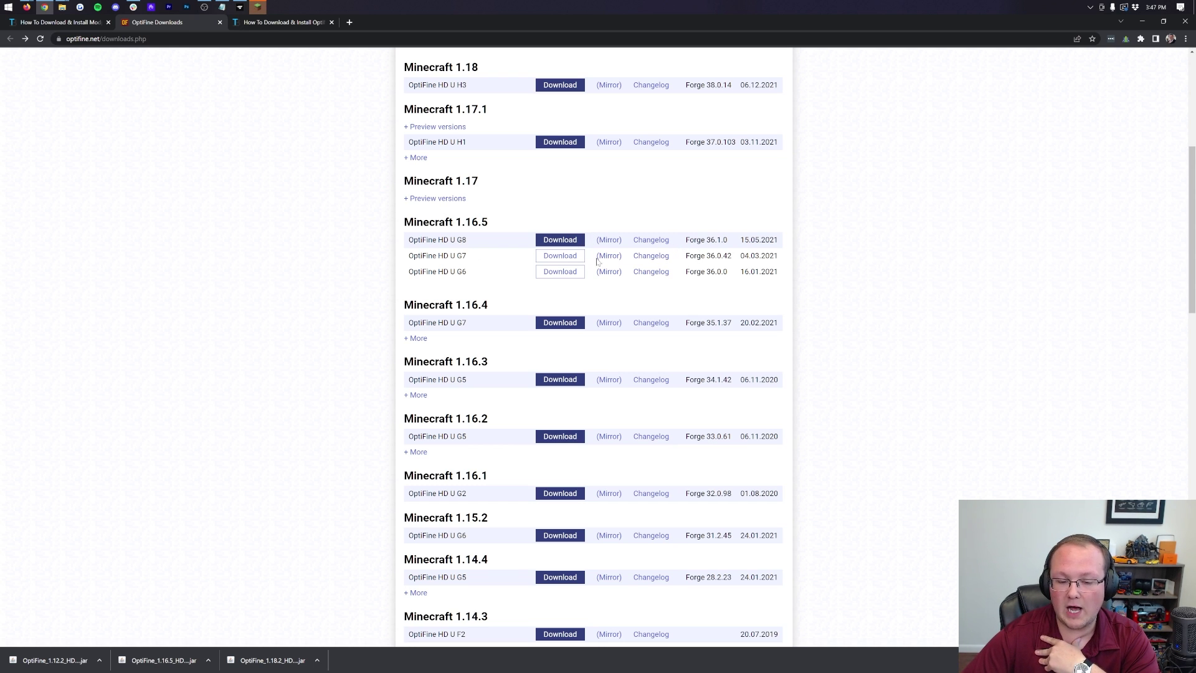
{"action": "scroll", "coordinate": [597, 260], "scroll_direction": "down", "scroll_amount": 2}
Step: Dismiss the game-crash report and open latest.log from the logs folder of the All the Mods 7 - ATM7 - 1.18.2 installation
{"action": "left_click", "coordinate": [258, 7]}
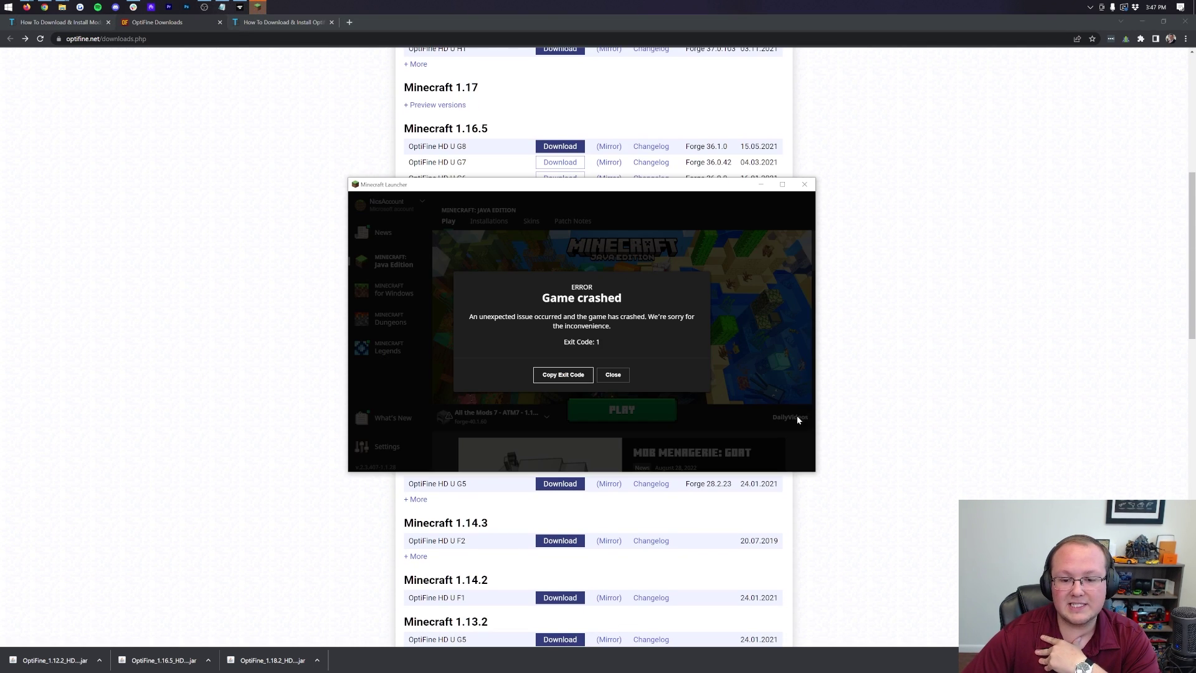
{"action": "left_click", "coordinate": [613, 374]}
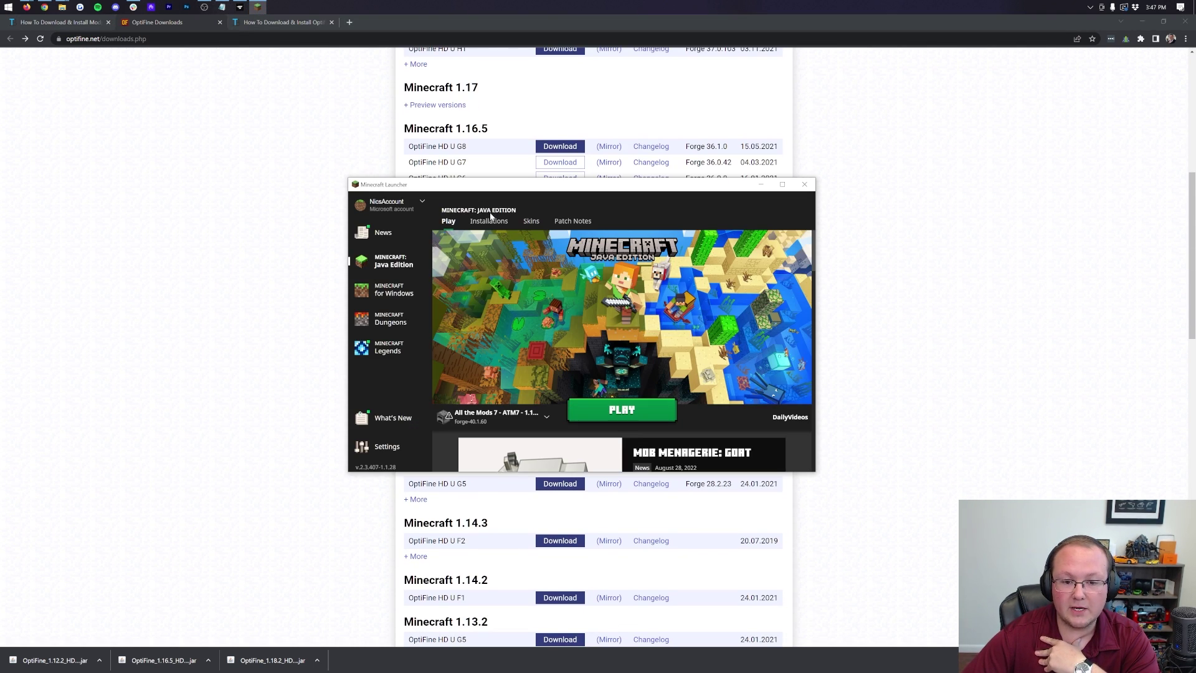
{"action": "left_click", "coordinate": [490, 220]}
{"action": "left_click", "coordinate": [1142, 21]}
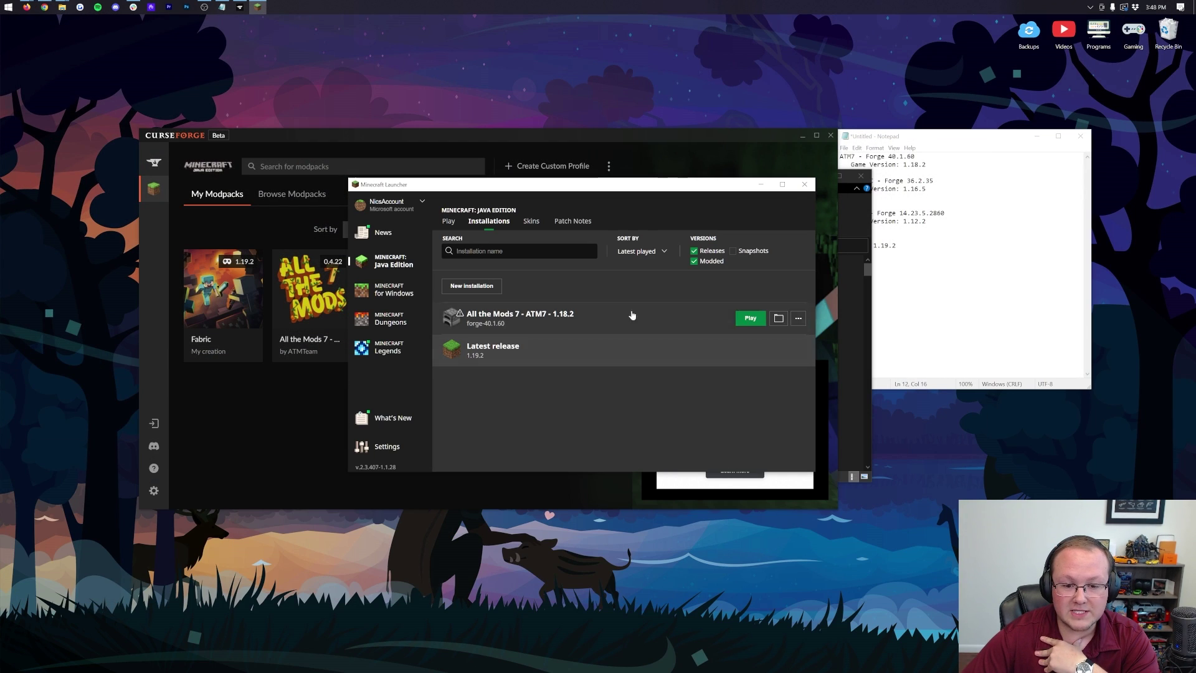
{"action": "left_click", "coordinate": [779, 318]}
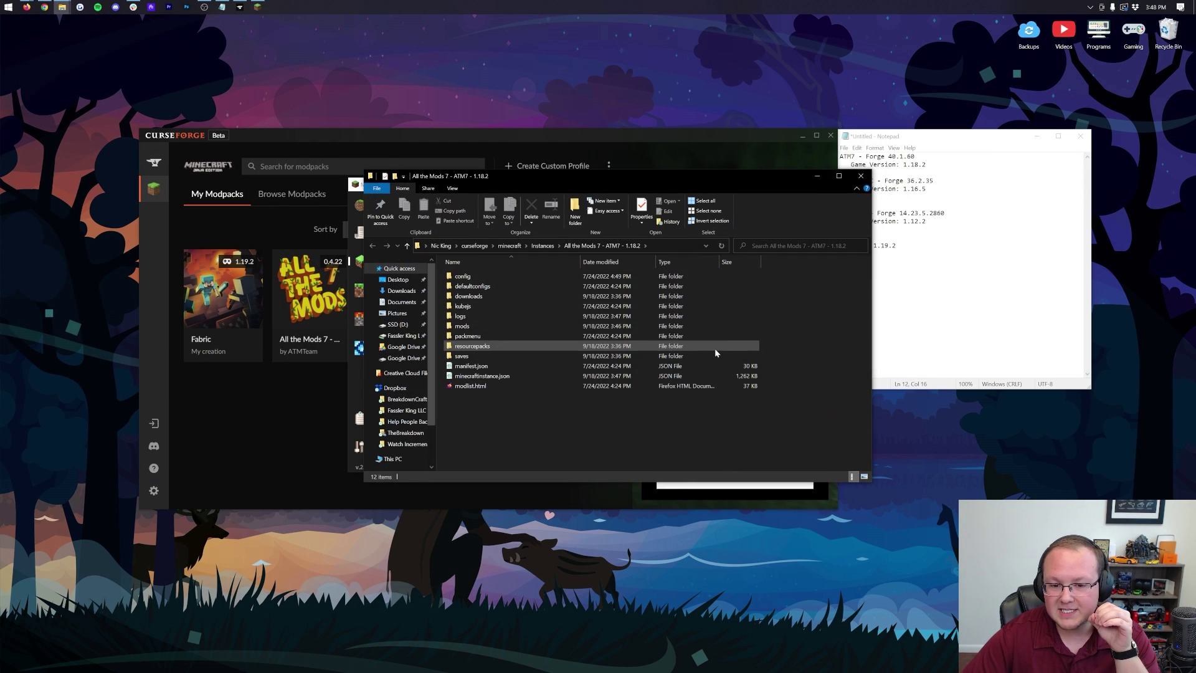
{"action": "double_click", "coordinate": [552, 316]}
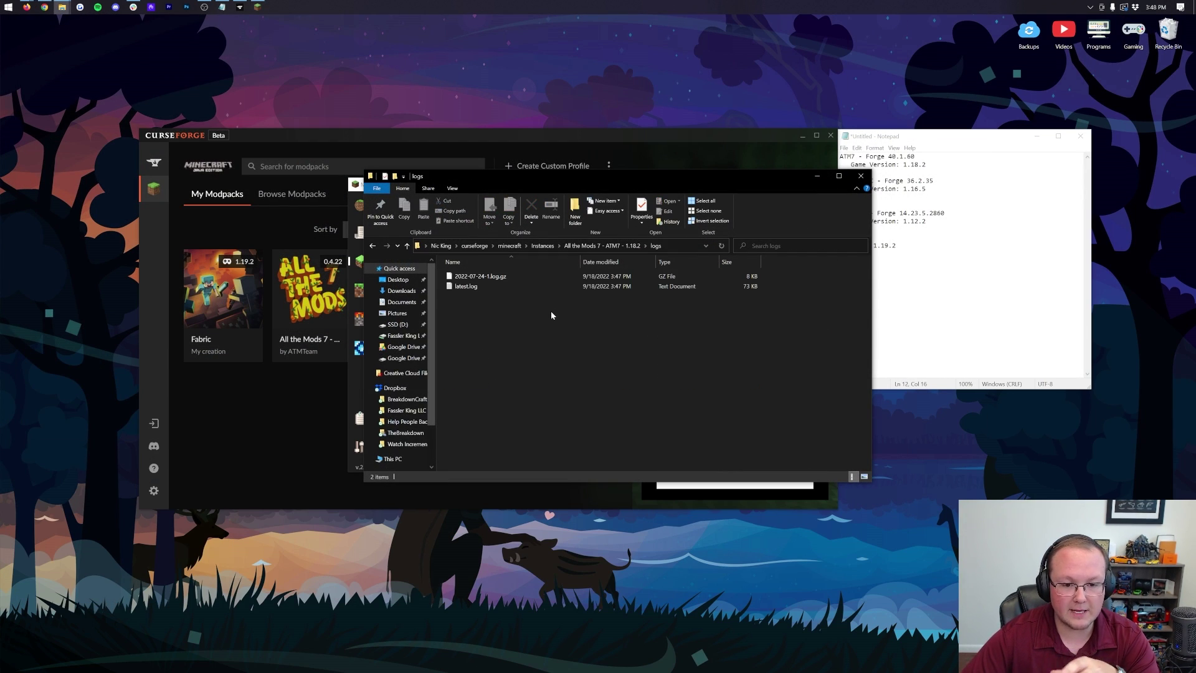
{"action": "double_click", "coordinate": [515, 286]}
Step: Examine latest.log from its final entries back to the beginning for errors or mod conflicts that explain the crash
{"action": "scroll", "coordinate": [660, 355], "scroll_direction": "down", "scroll_amount": 20}
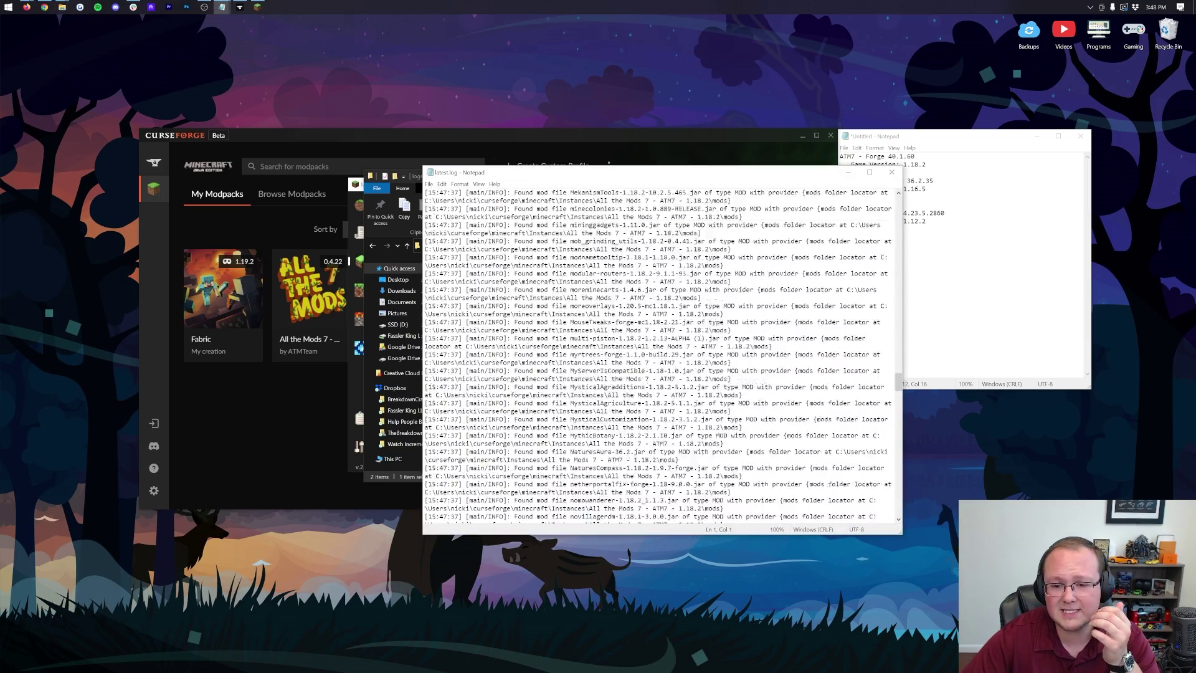
{"action": "scroll", "coordinate": [660, 355], "scroll_direction": "down", "scroll_amount": 10}
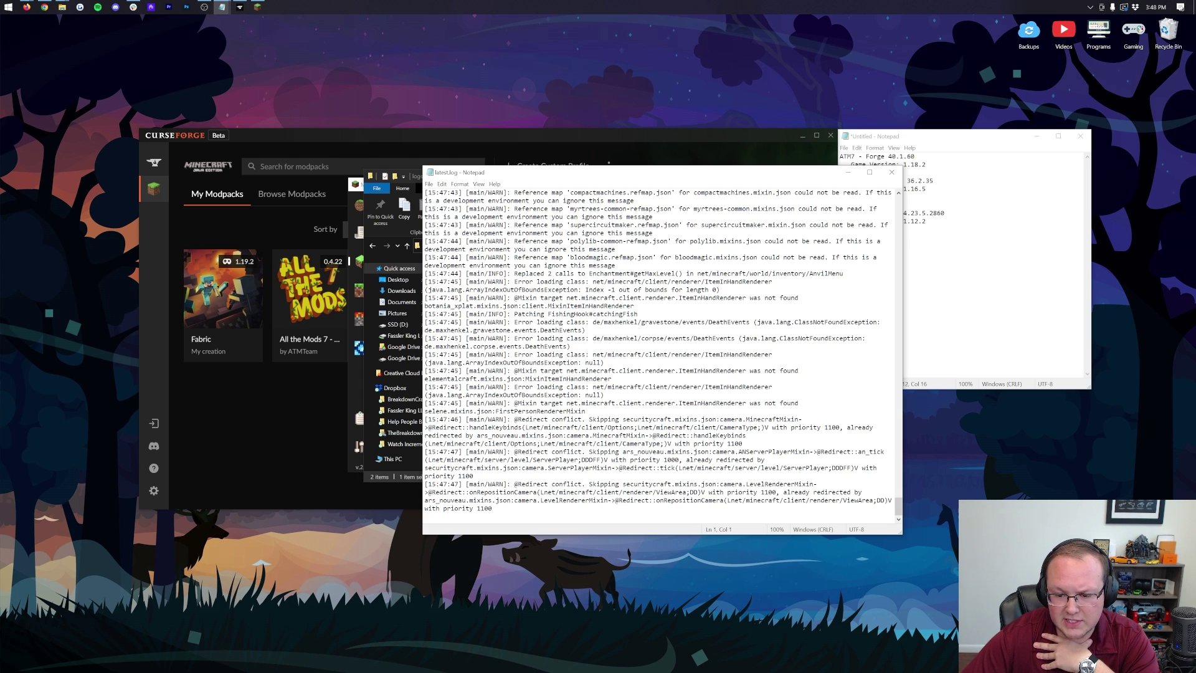
{"action": "scroll", "coordinate": [660, 355], "scroll_direction": "up", "scroll_amount": 2}
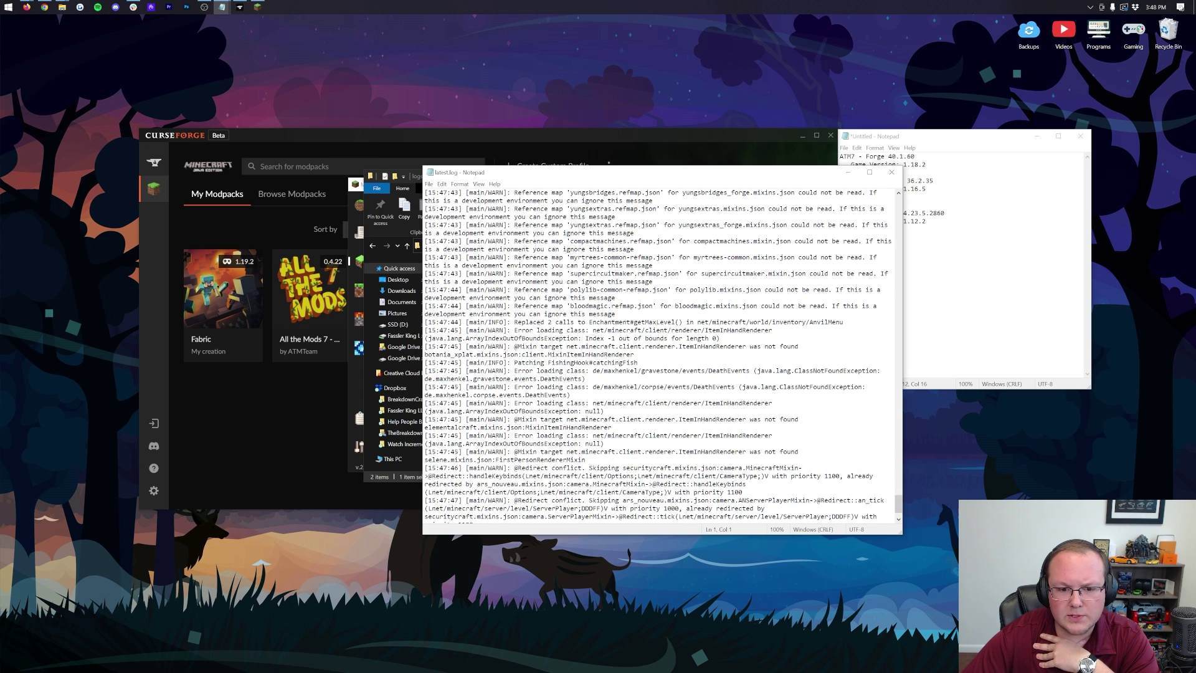
{"action": "scroll", "coordinate": [661, 355], "scroll_direction": "up", "scroll_amount": 4}
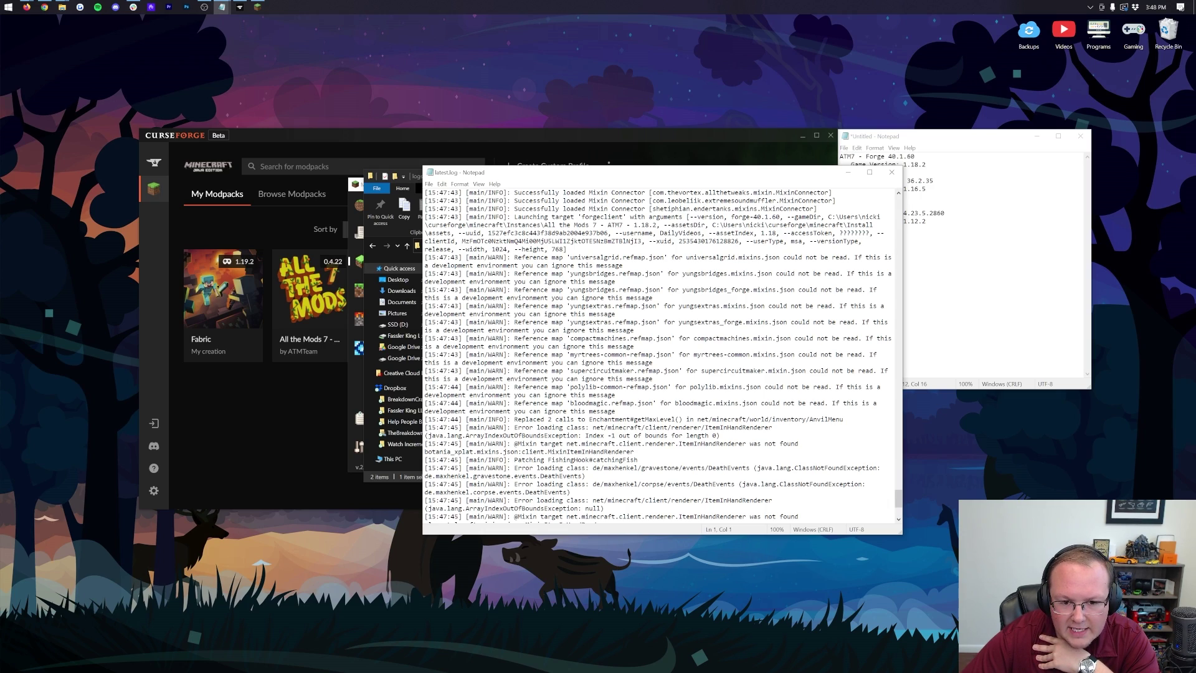
{"action": "scroll", "coordinate": [660, 355], "scroll_direction": "down", "scroll_amount": 2}
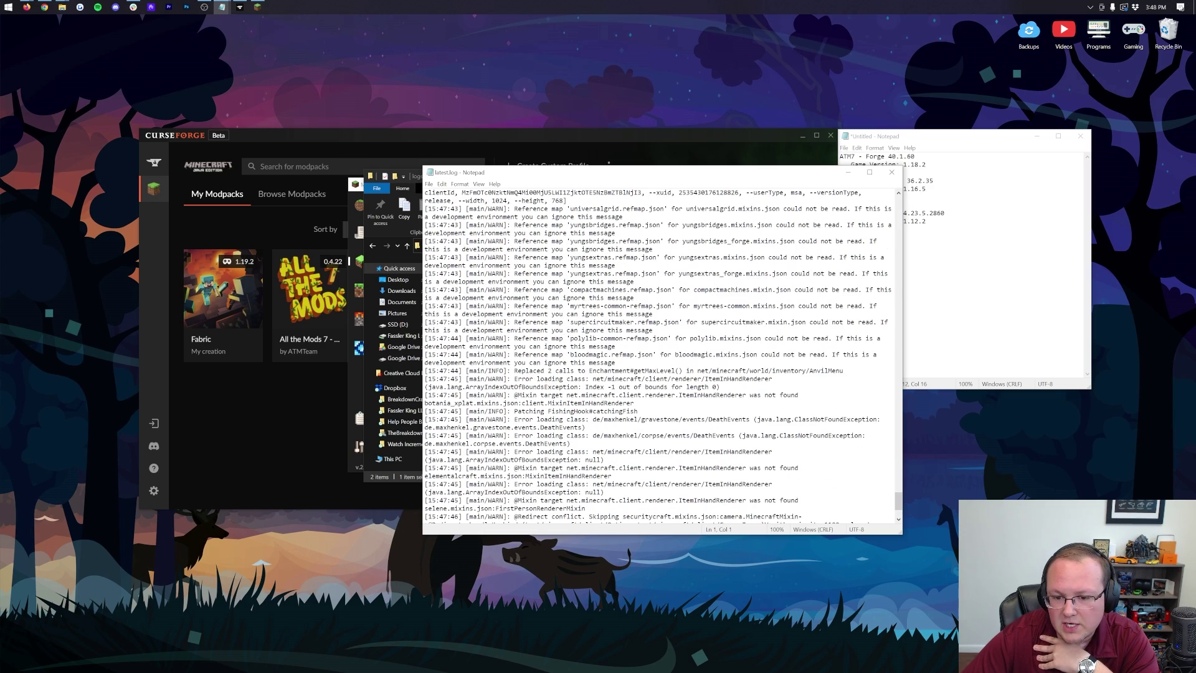
{"action": "scroll", "coordinate": [661, 355], "scroll_direction": "up", "scroll_amount": 15}
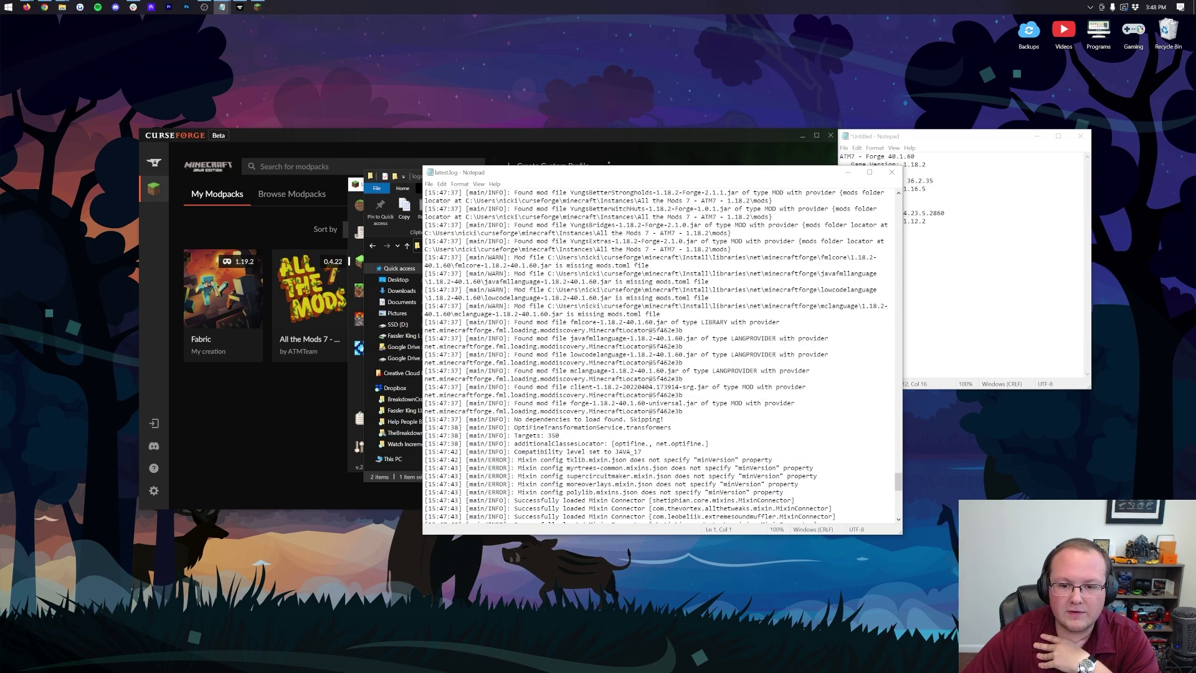
{"action": "scroll", "coordinate": [661, 355], "scroll_direction": "up", "scroll_amount": 20}
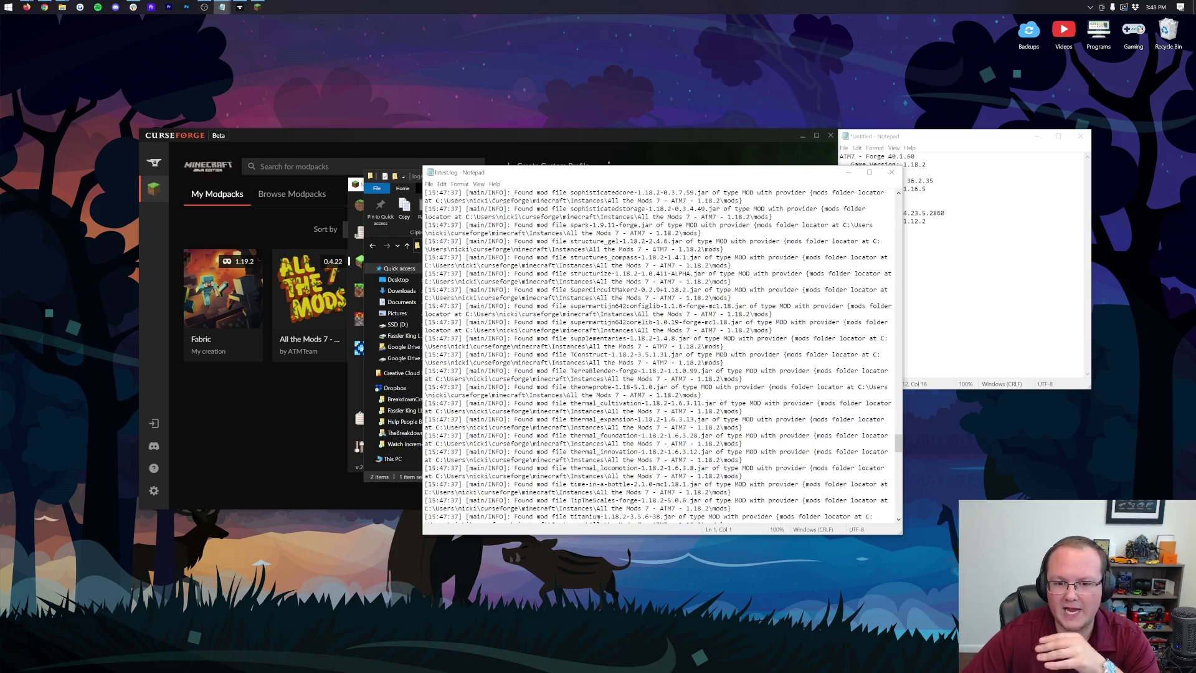
{"action": "scroll", "coordinate": [660, 355], "scroll_direction": "up", "scroll_amount": 20}
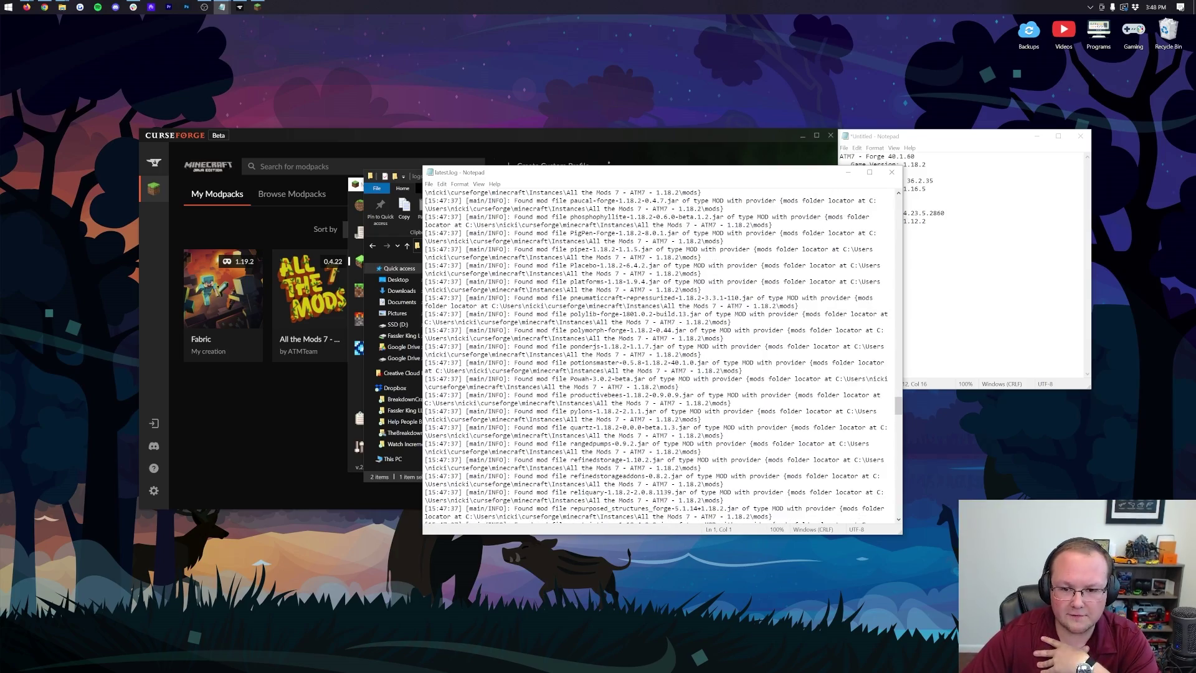
{"action": "scroll", "coordinate": [660, 355], "scroll_direction": "up", "scroll_amount": 20}
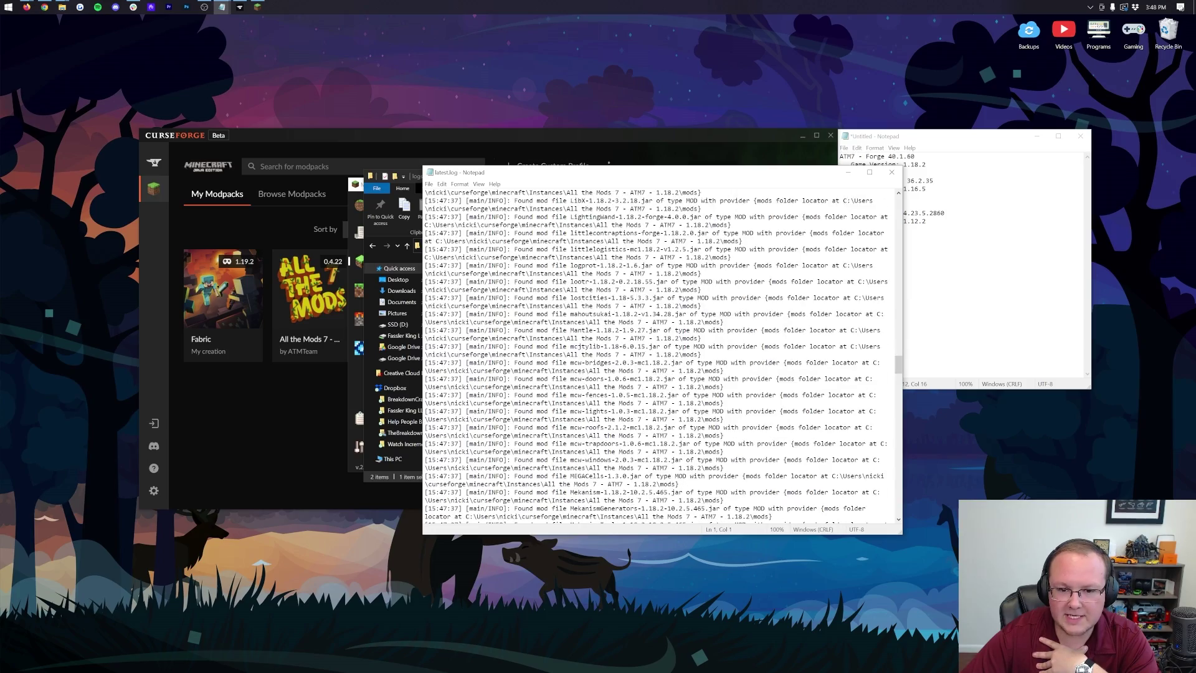
{"action": "scroll", "coordinate": [661, 355], "scroll_direction": "up", "scroll_amount": 20}
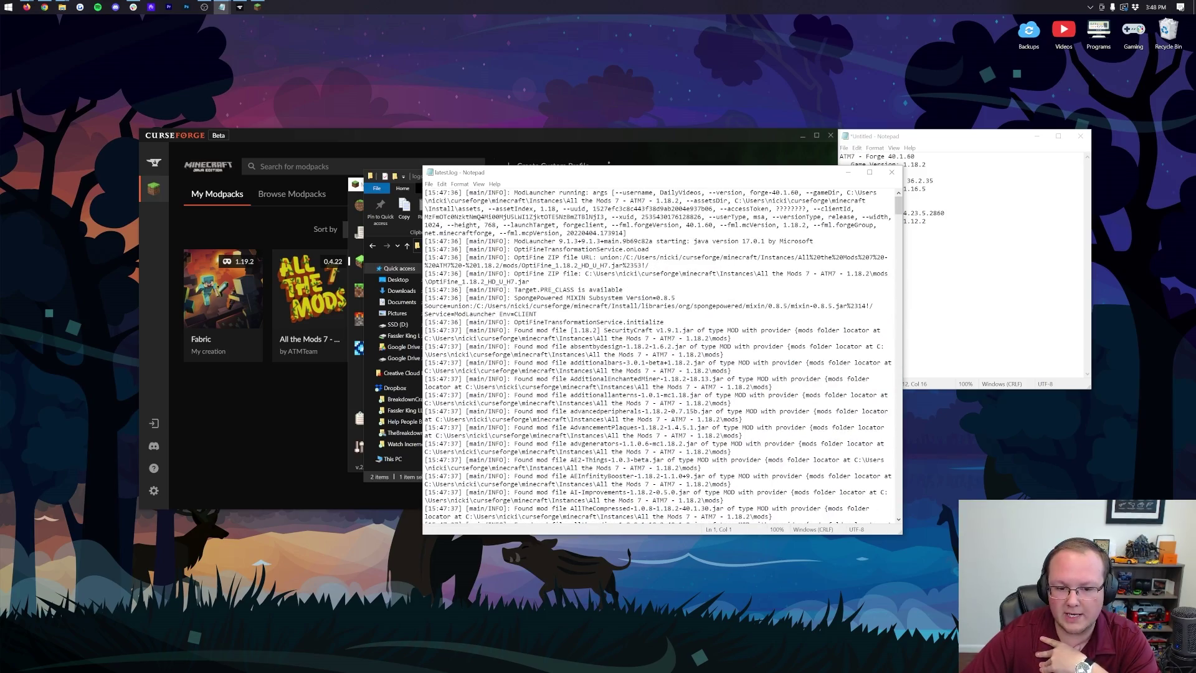
Step: Check the OptiFineTransformationService.initialize entry and the log entries after it, and close the log, the logs folder and the Minecraft Launcher
{"action": "left_click_drag", "start_coordinate": [425, 330], "coordinate": [510, 330]}
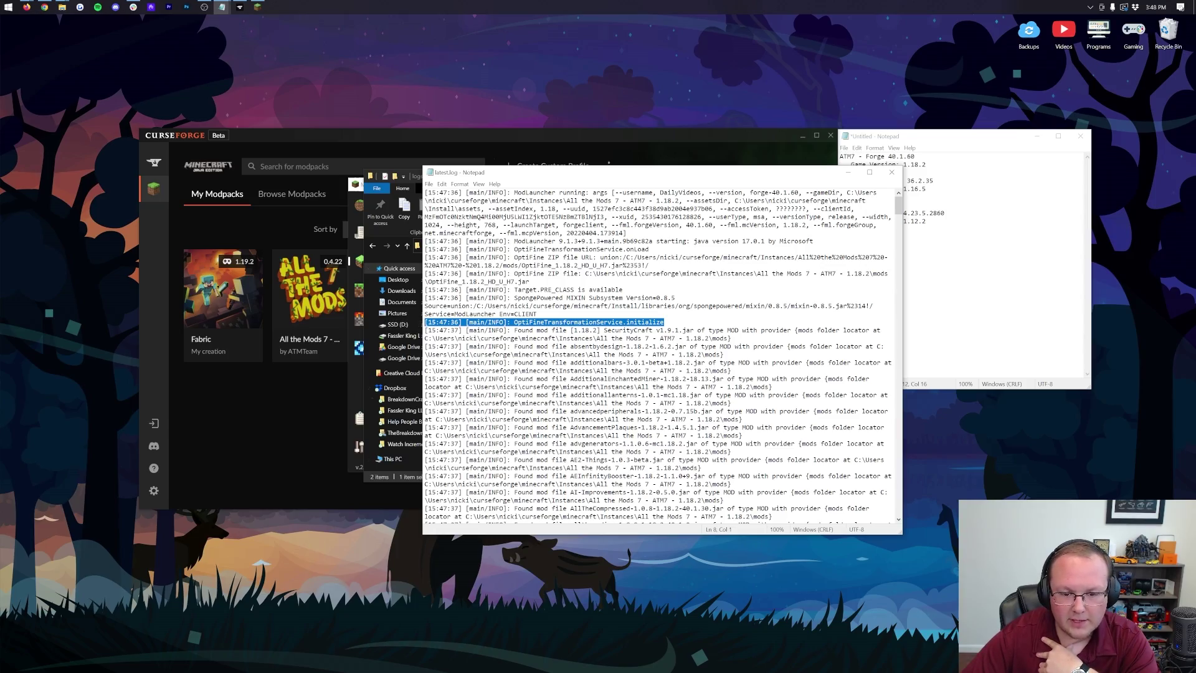
{"action": "left_click", "coordinate": [730, 347]}
{"action": "scroll", "coordinate": [730, 347], "scroll_direction": "down", "scroll_amount": 20}
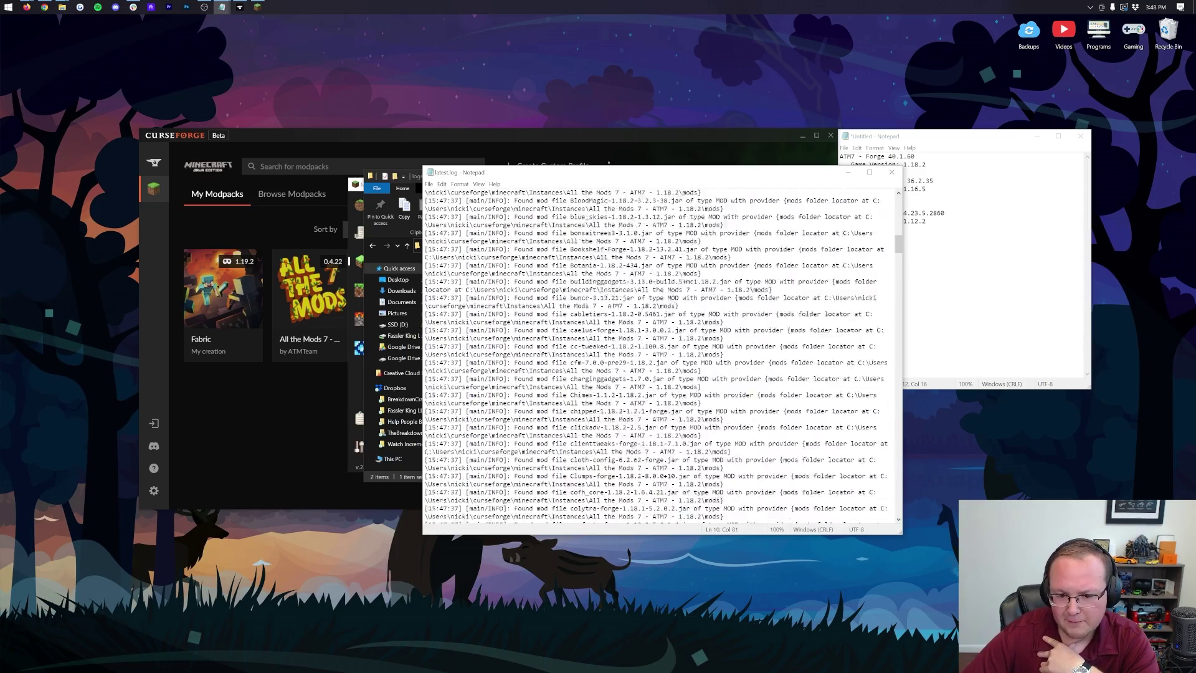
{"action": "scroll", "coordinate": [660, 355], "scroll_direction": "down", "scroll_amount": 20}
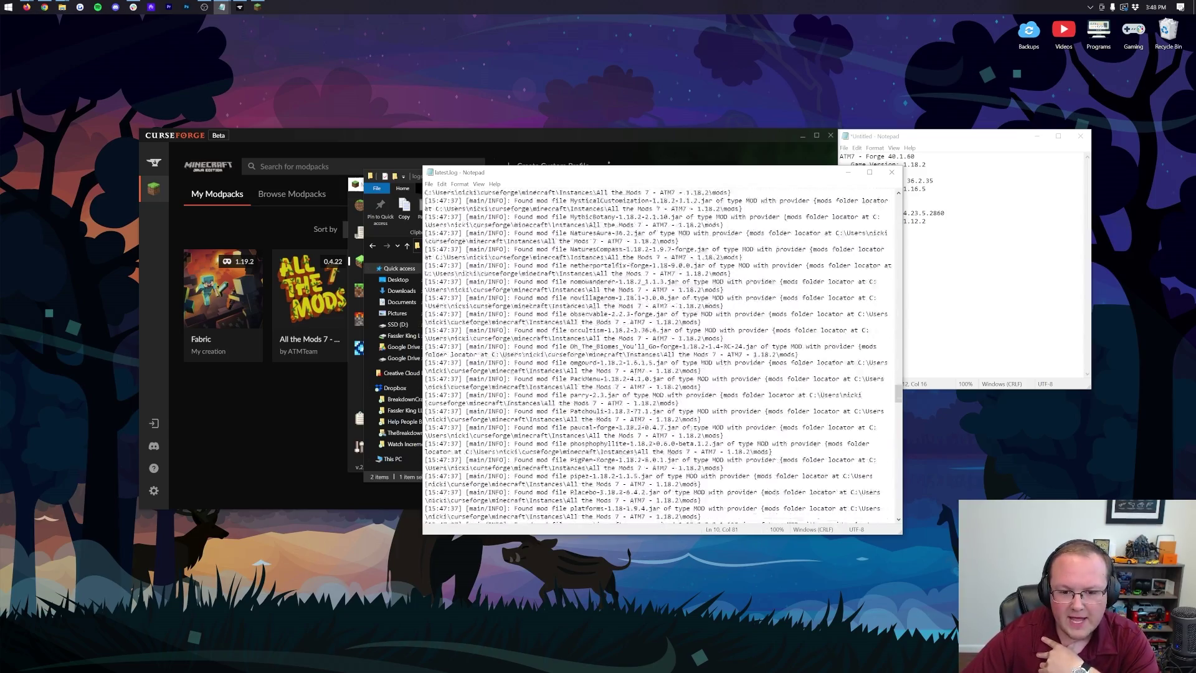
{"action": "scroll", "coordinate": [660, 355], "scroll_direction": "down", "scroll_amount": 20}
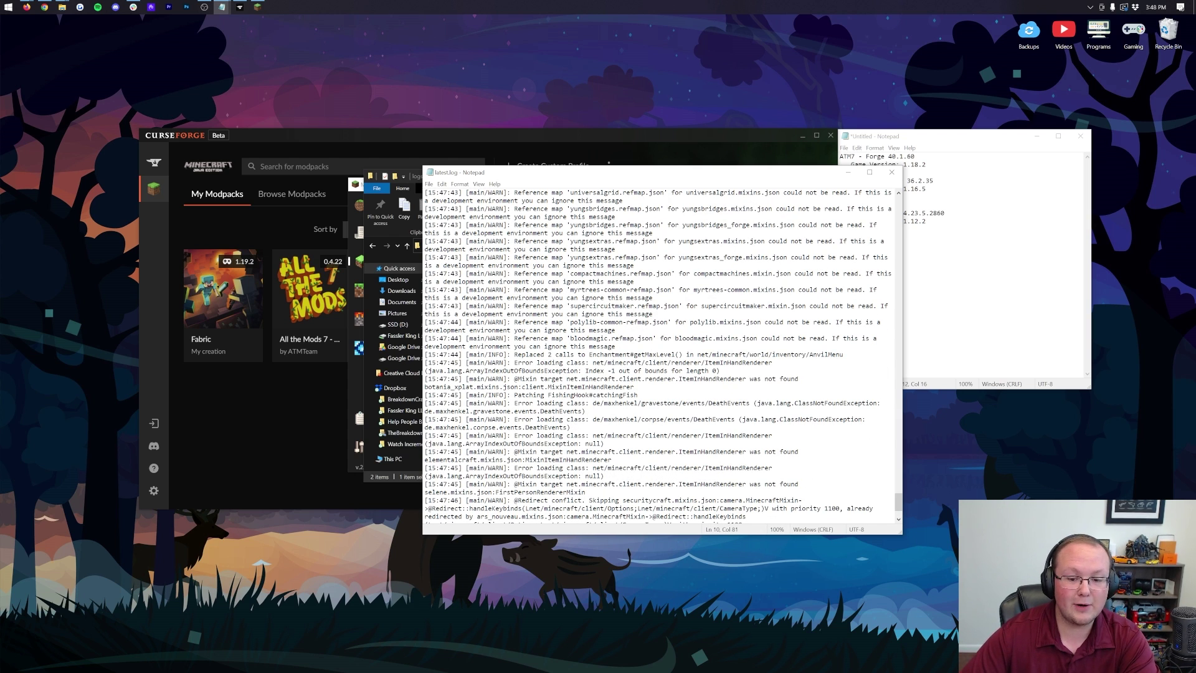
{"action": "left_click", "coordinate": [897, 177]}
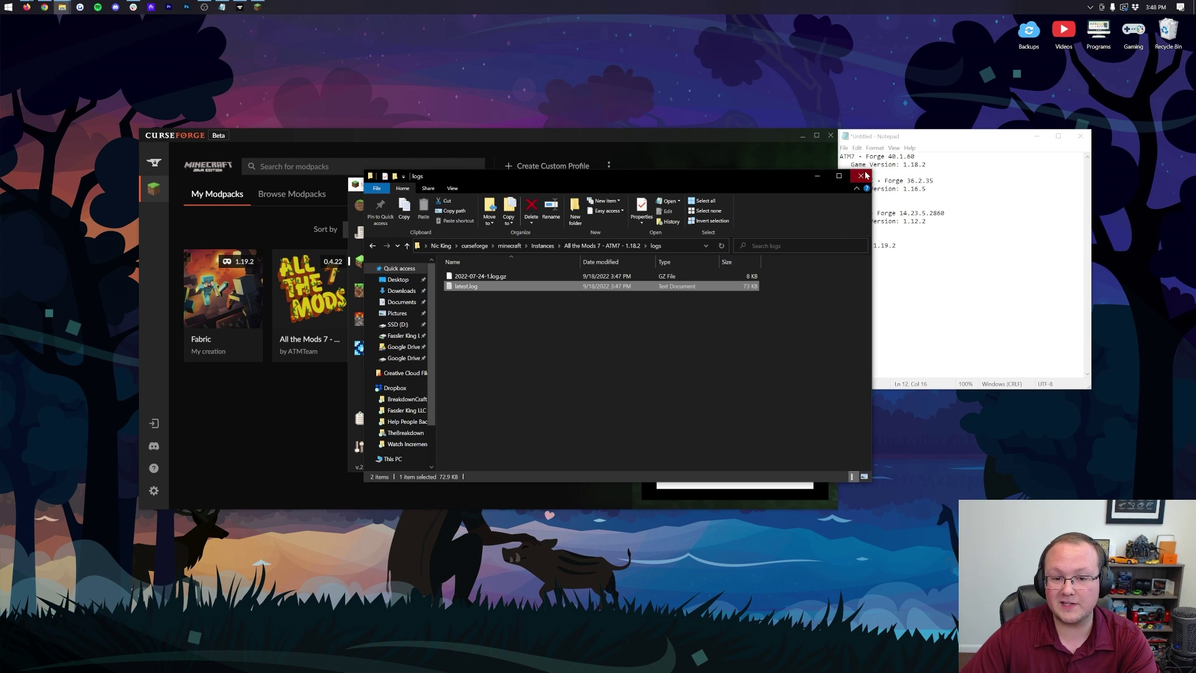
{"action": "left_click", "coordinate": [862, 177]}
{"action": "left_click", "coordinate": [808, 184]}
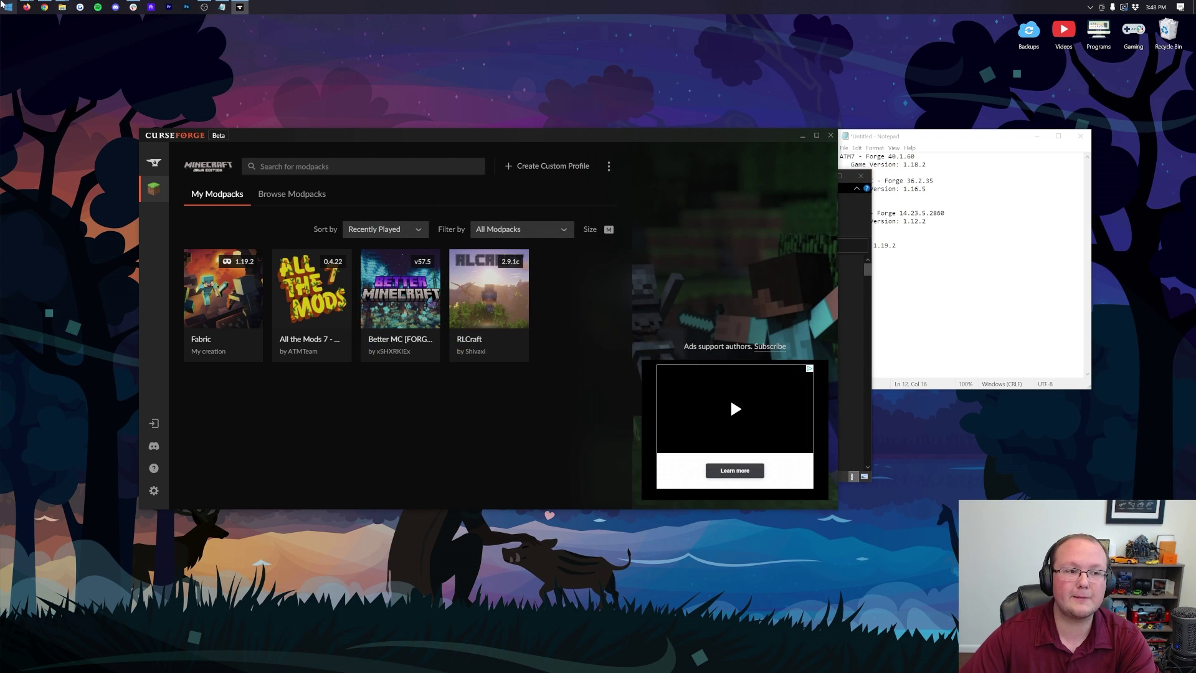
Step: Follow the OptiFabric guide's download link to CurseForge and download OptiFabric v1.13.16 for Minecraft 1.19
{"action": "left_click", "coordinate": [40, 5]}
{"action": "left_click", "coordinate": [268, 24]}
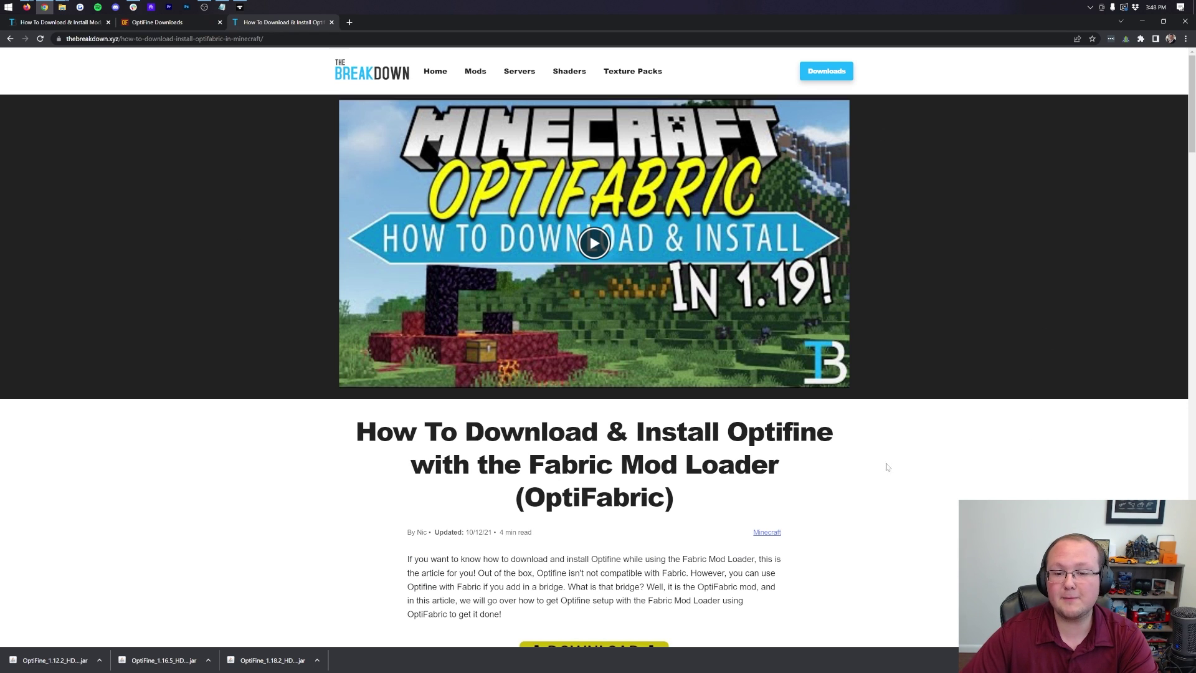
{"action": "scroll", "coordinate": [625, 306], "scroll_direction": "down", "scroll_amount": 5}
{"action": "left_click", "coordinate": [614, 325]}
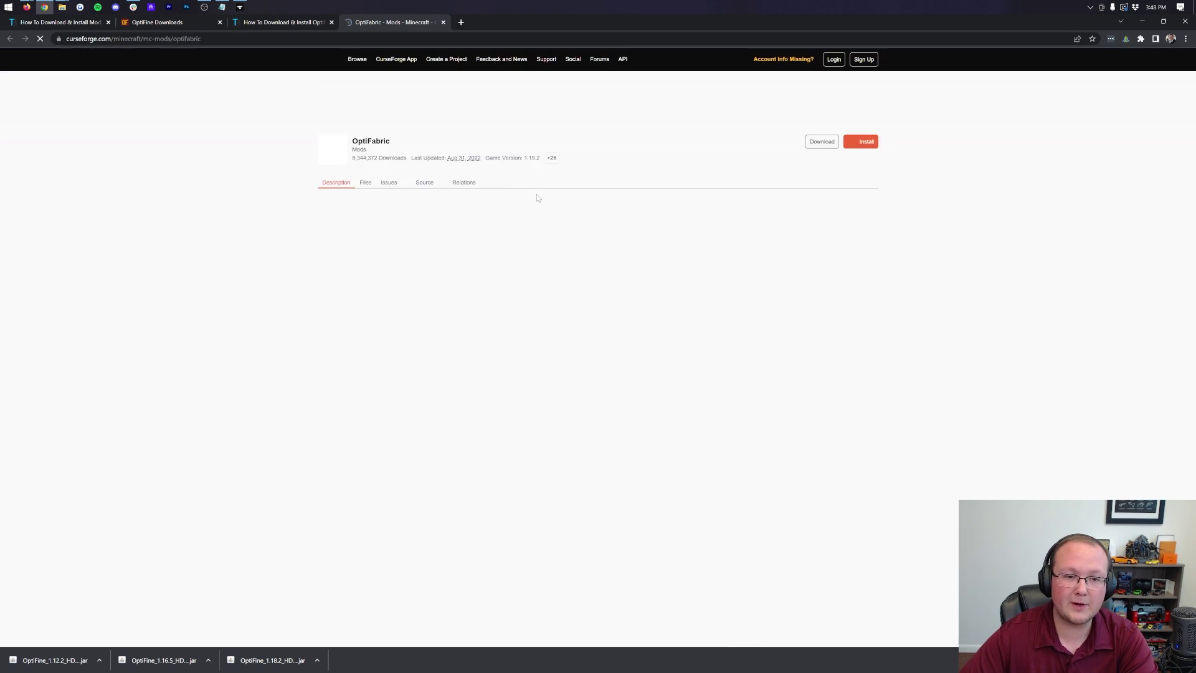
{"action": "scroll", "coordinate": [603, 173], "scroll_direction": "down", "scroll_amount": 5}
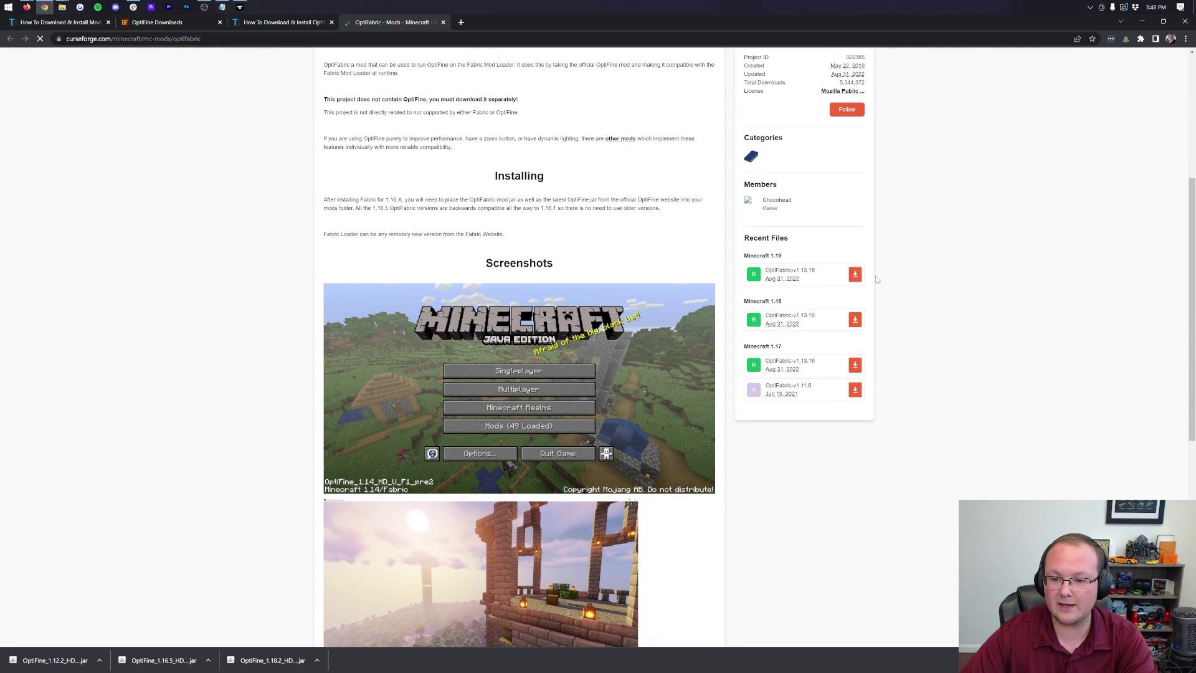
{"action": "left_click", "coordinate": [855, 276]}
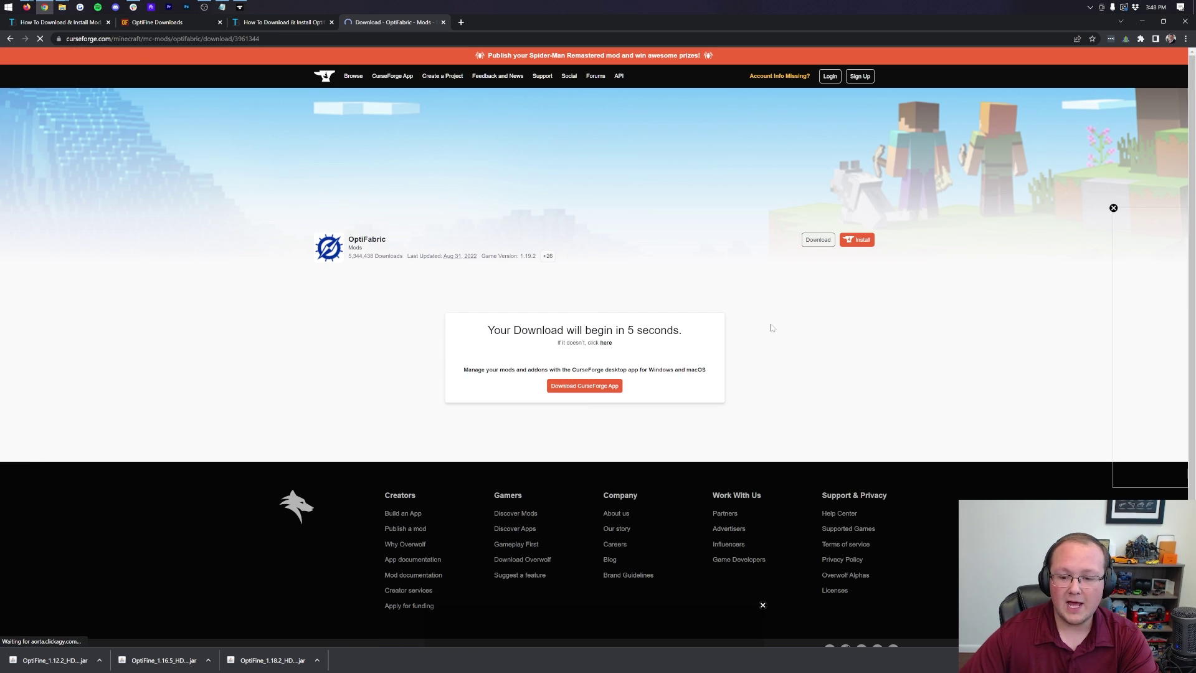
{"action": "key", "text": "alt+Left"}
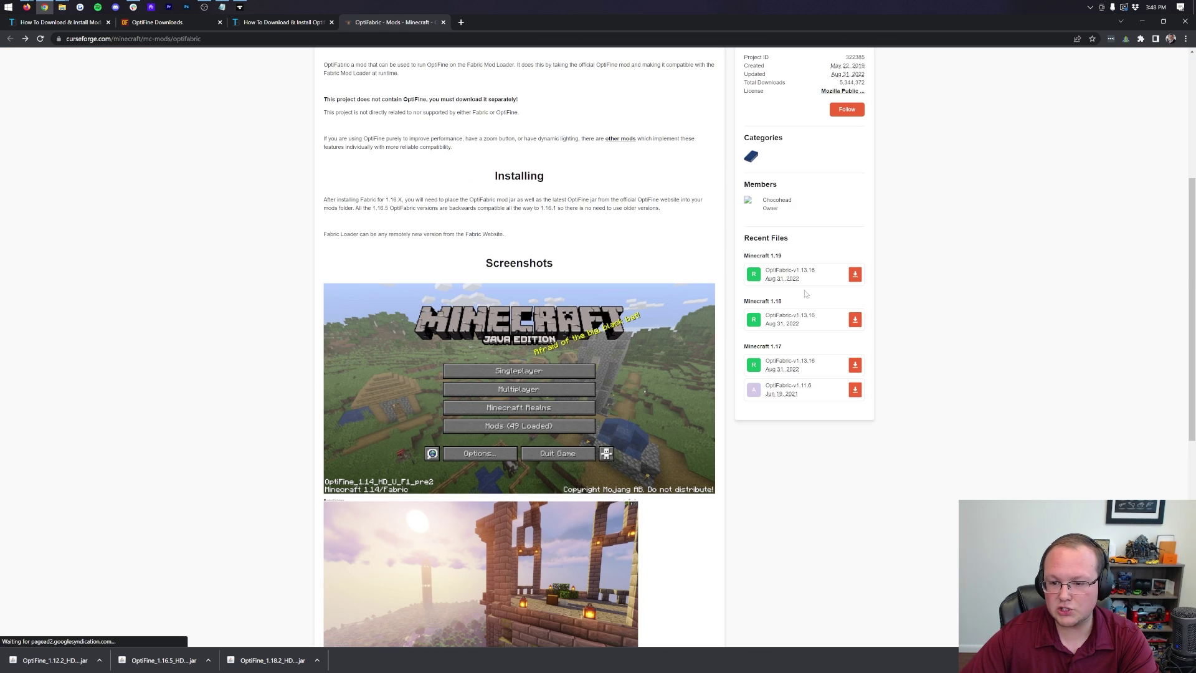
{"action": "scroll", "coordinate": [761, 604], "scroll_direction": "down", "scroll_amount": 3}
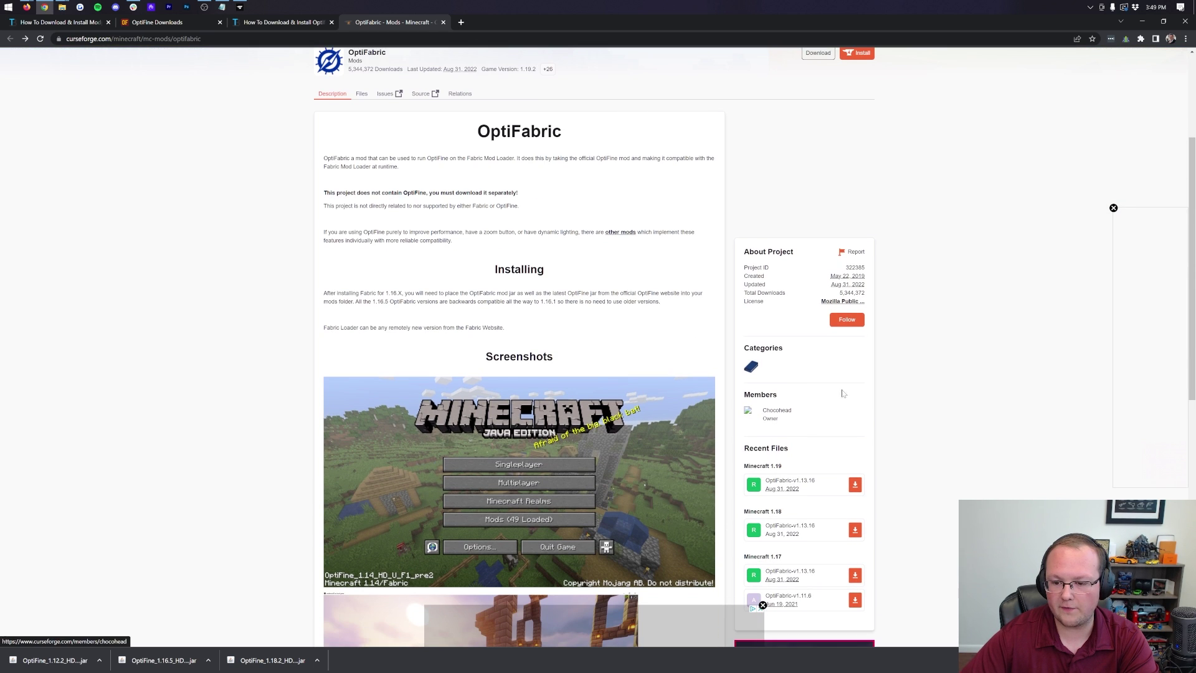
{"action": "left_click", "coordinate": [855, 484]}
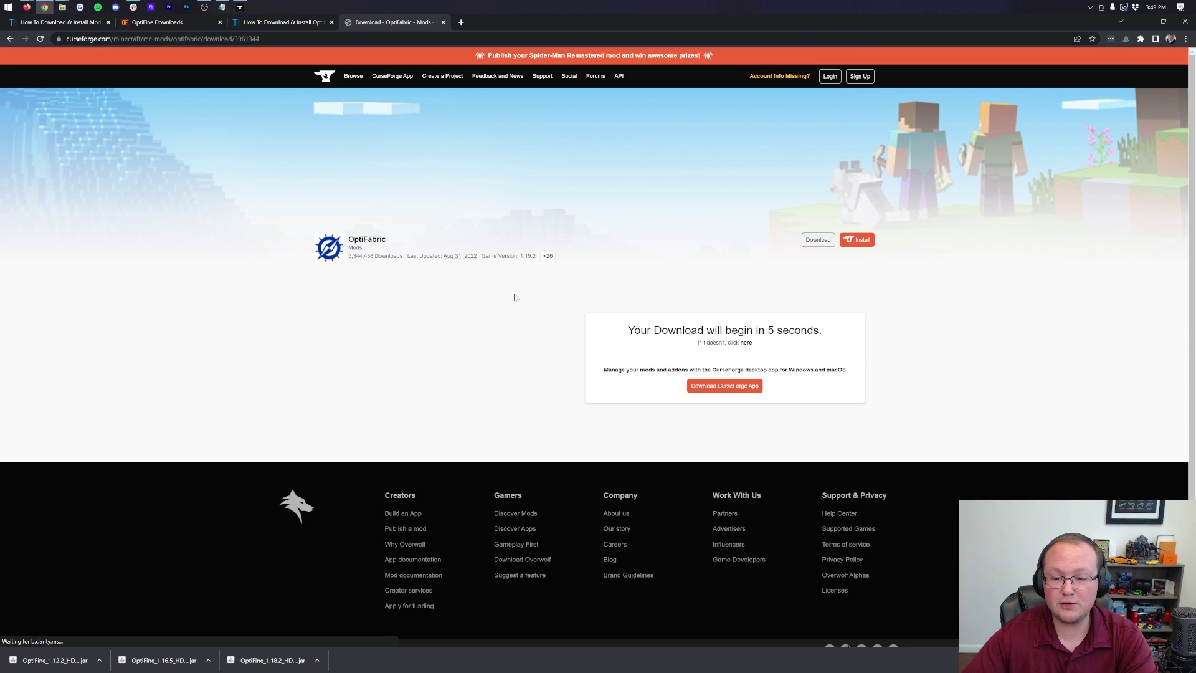
Step: Download OptiFine 1.19.2 HD U H9 from the OptiFine downloads page
{"action": "left_click", "coordinate": [161, 23]}
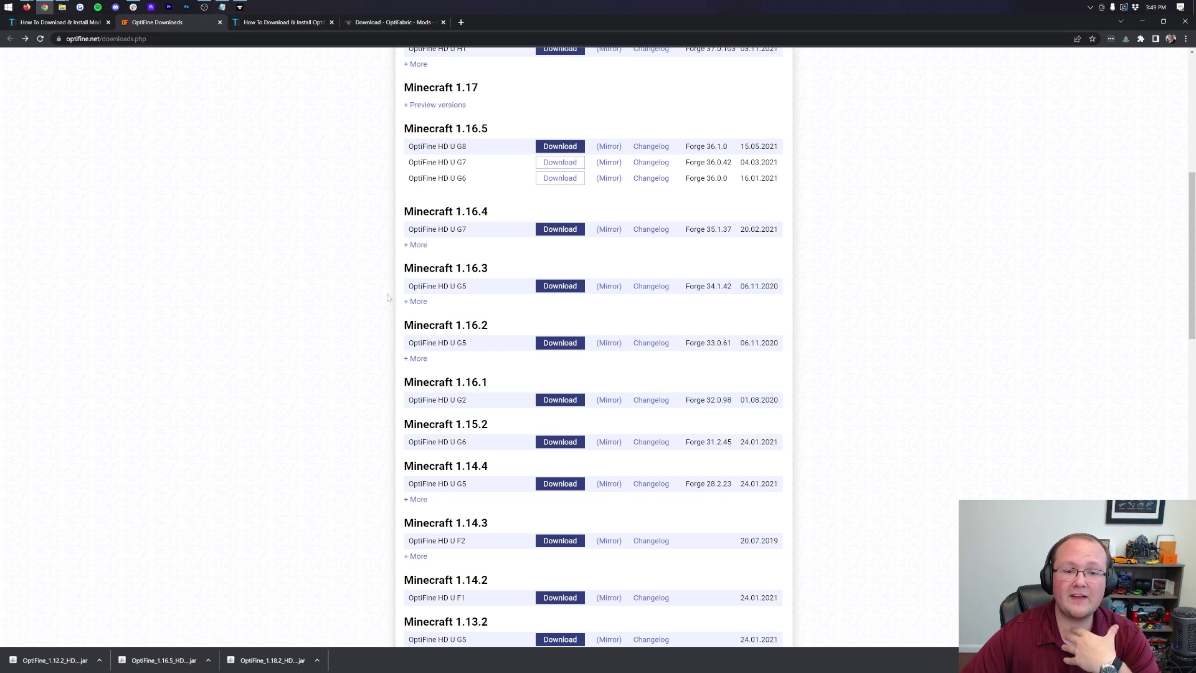
{"action": "scroll", "coordinate": [388, 298], "scroll_direction": "up", "scroll_amount": 7}
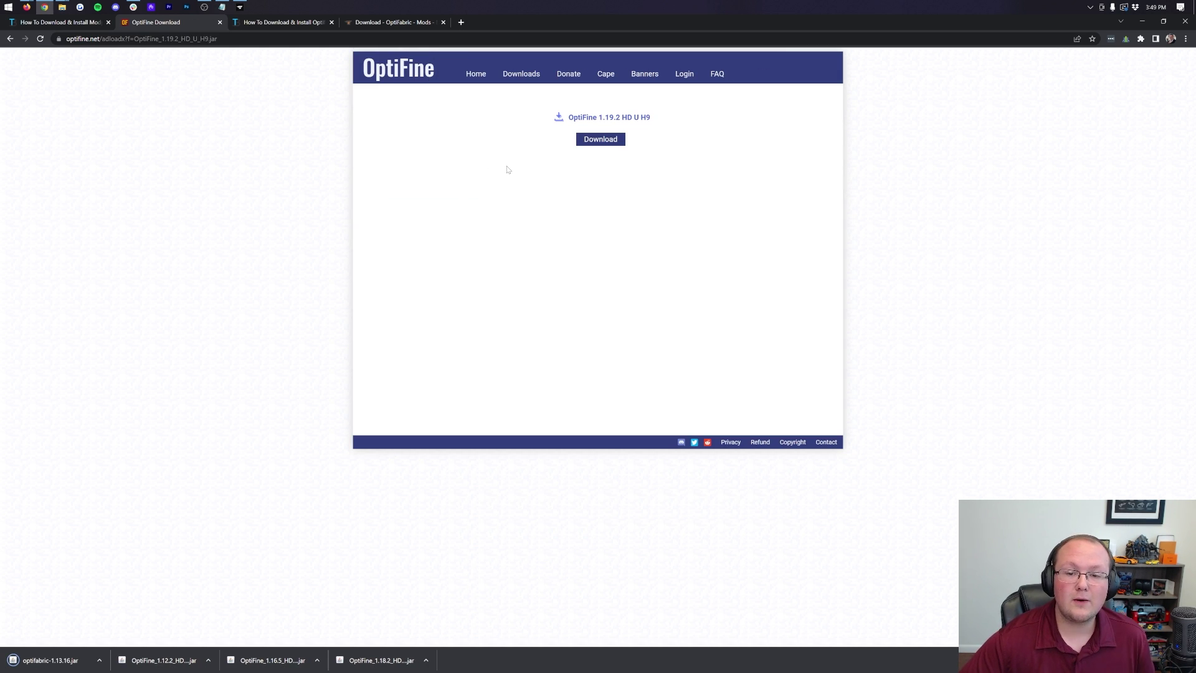
{"action": "left_click", "coordinate": [598, 141]}
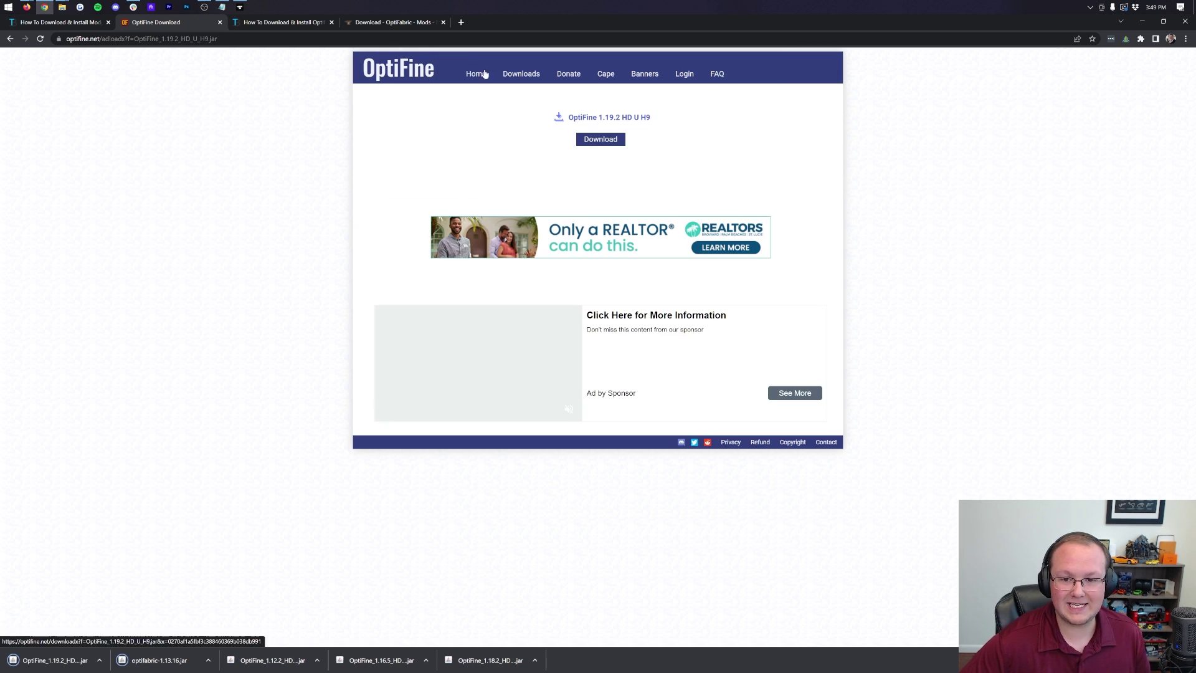
Step: Switch to the CurseForge app, view the Fabric profile's installed mods and return to the modpack list
{"action": "key", "text": "alt+Tab"}
{"action": "left_click", "coordinate": [1152, 21]}
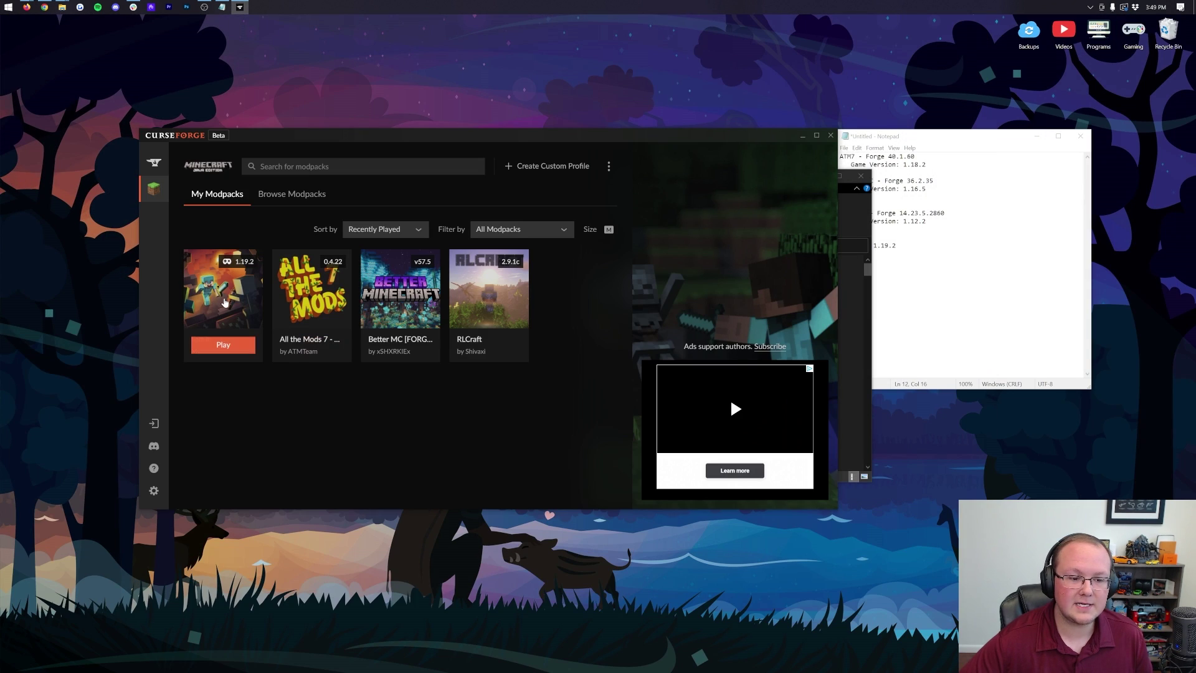
{"action": "right_click", "coordinate": [223, 298]}
{"action": "left_click", "coordinate": [278, 358]}
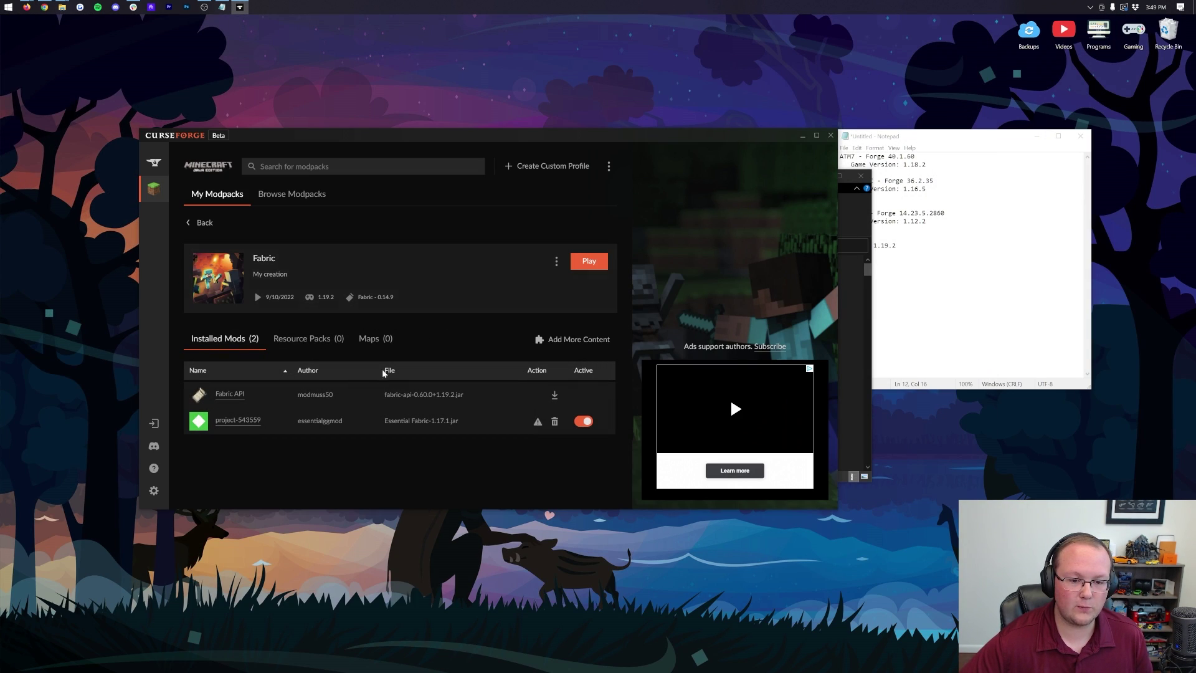
{"action": "left_click", "coordinate": [213, 228]}
Step: Open the All the Mods 7 profile's folder from the modpack list
{"action": "right_click", "coordinate": [218, 288]}
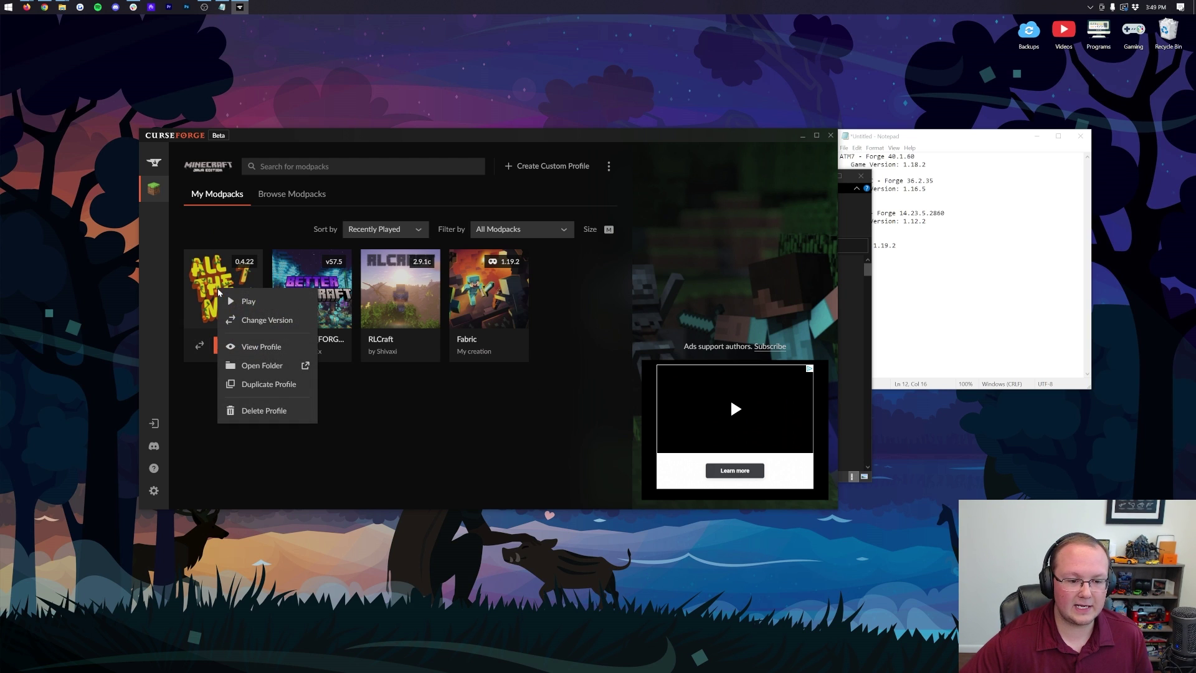
{"action": "left_click", "coordinate": [263, 365]}
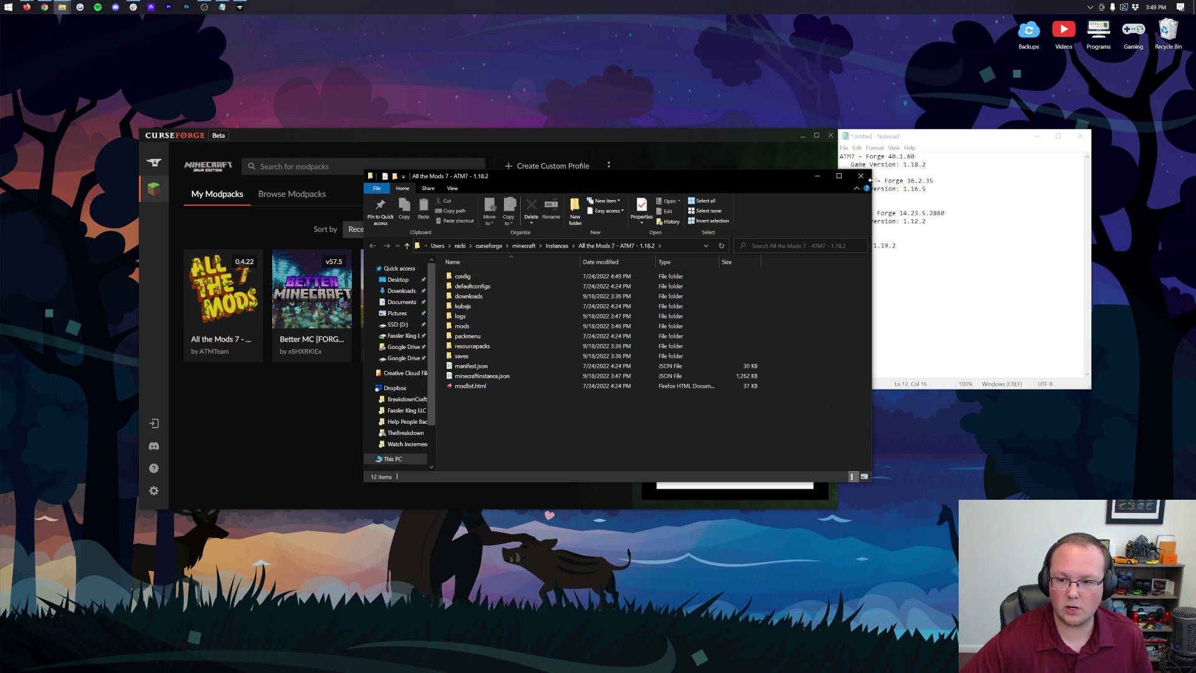
Step: Open the Fabric profile's folder from the modpack list and bring its mods folder forward
{"action": "left_click", "coordinate": [810, 162]}
{"action": "right_click", "coordinate": [486, 295]}
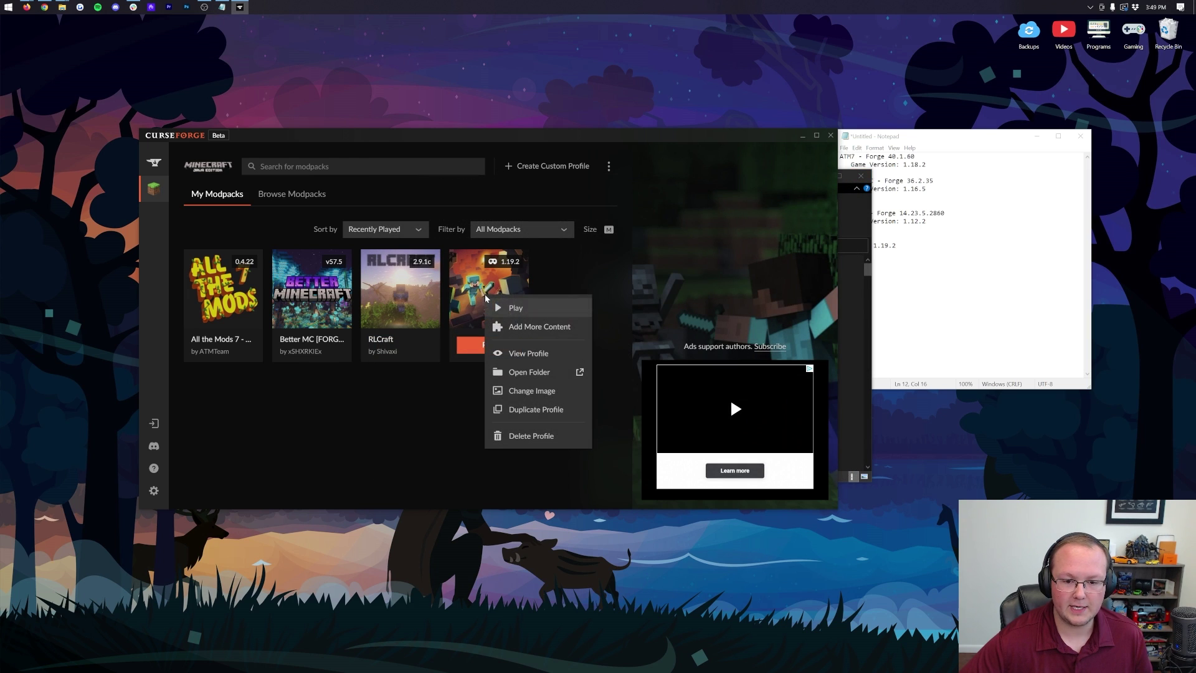
{"action": "left_click", "coordinate": [527, 373]}
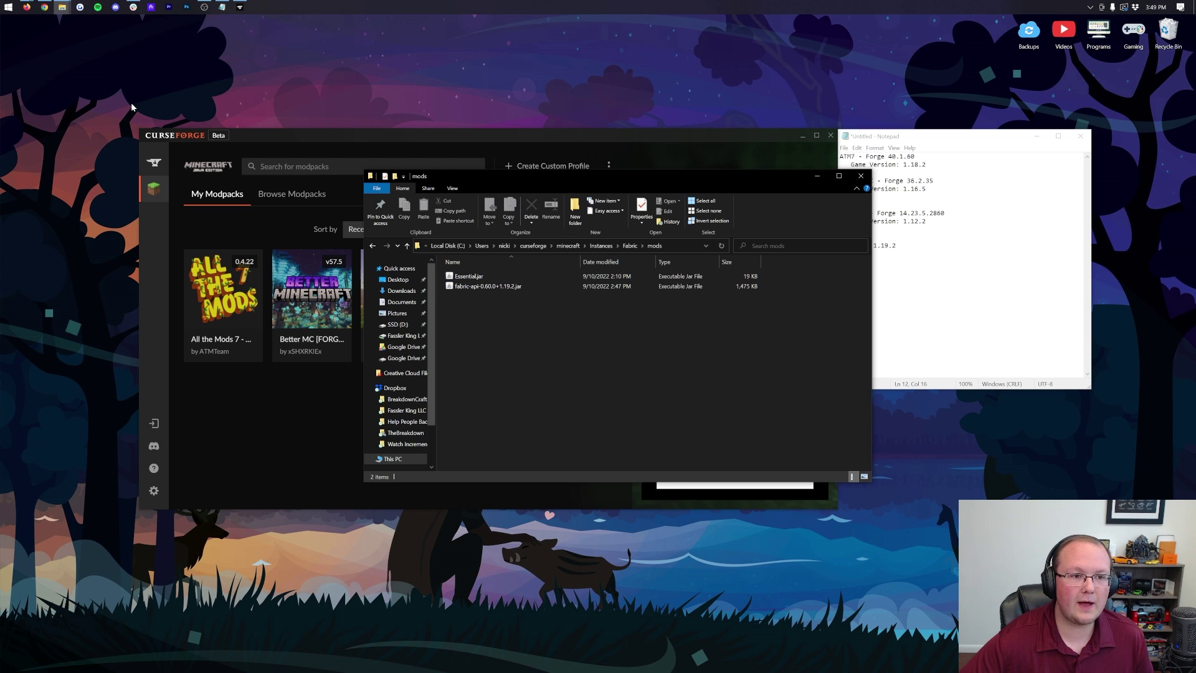
{"action": "mouse_move", "coordinate": [61, 7]}
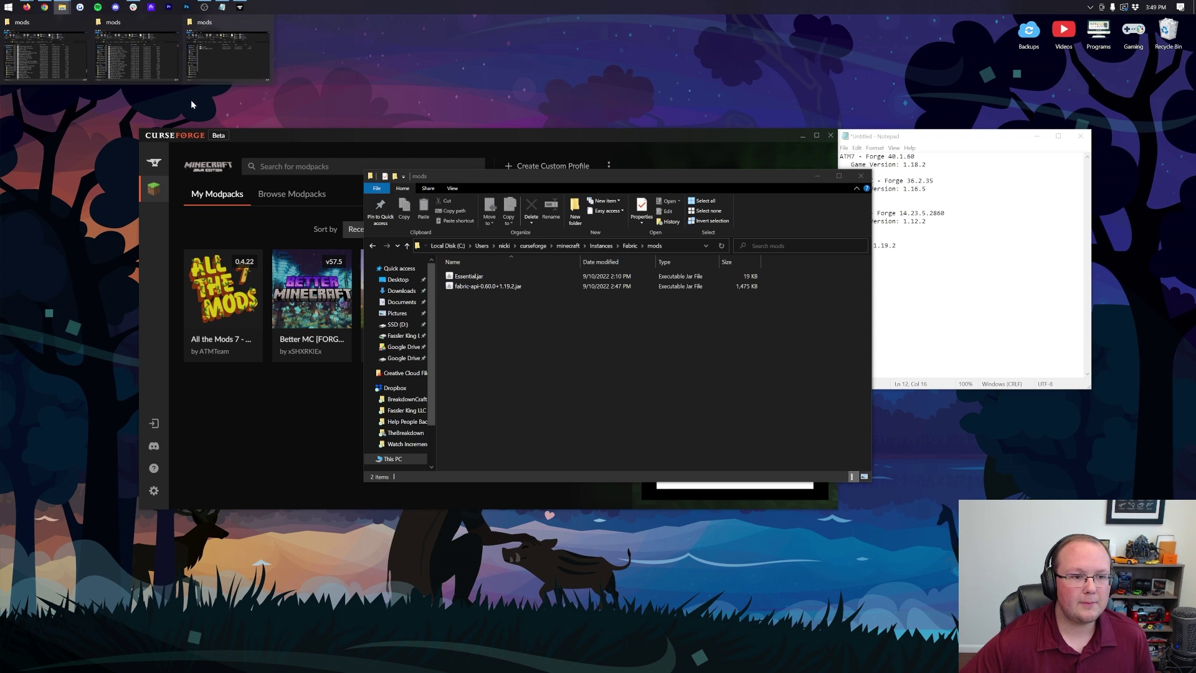
{"action": "left_click", "coordinate": [205, 70]}
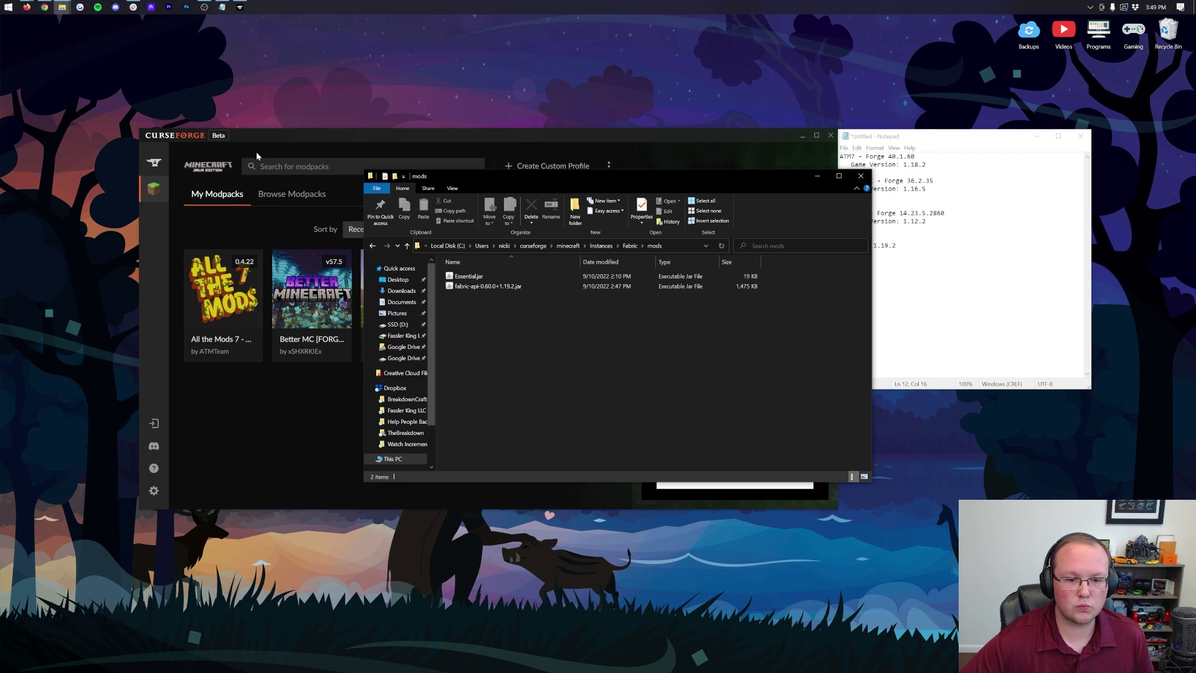
Step: Move OptiFine_1.19.2_HD_U_H9.jar and the OptiFabric 1.13.16 jar from Downloads into the Fabric profile's mods folder
{"action": "left_click", "coordinate": [402, 290]}
{"action": "left_click", "coordinate": [477, 297]}
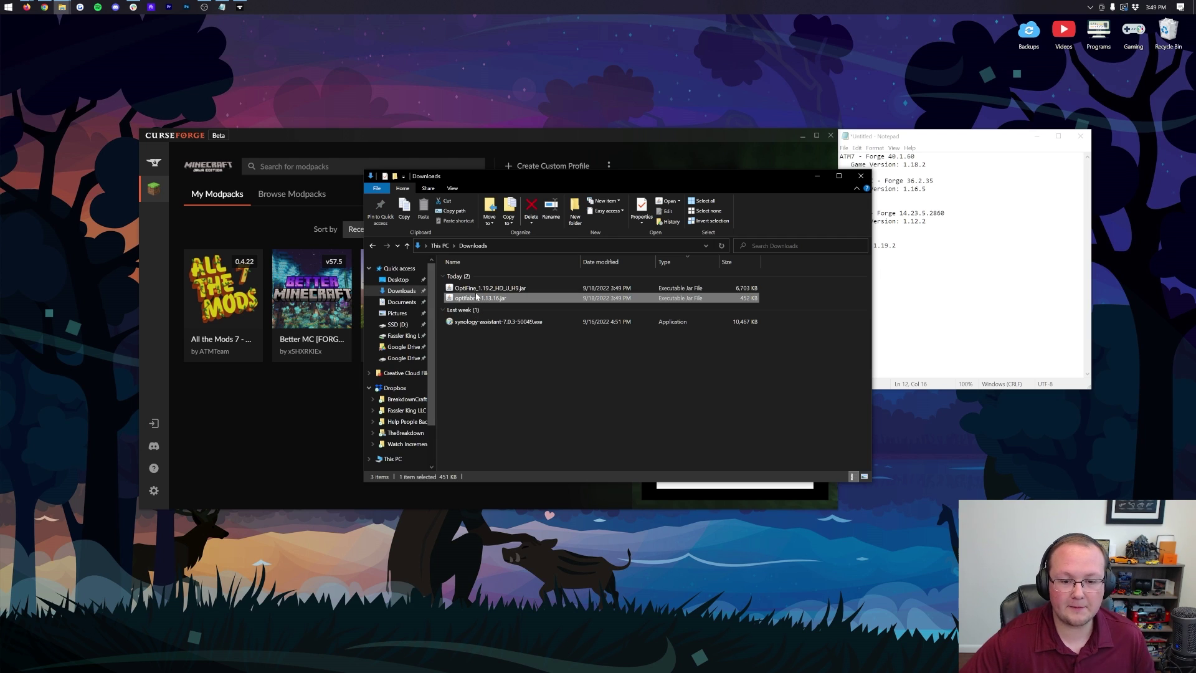
{"action": "left_click", "coordinate": [475, 291], "text": "shift"}
{"action": "left_click_drag", "start_coordinate": [476, 293], "coordinate": [530, 392]}
{"action": "key", "text": "alt+Left"}
{"action": "left_click", "coordinate": [623, 280]}
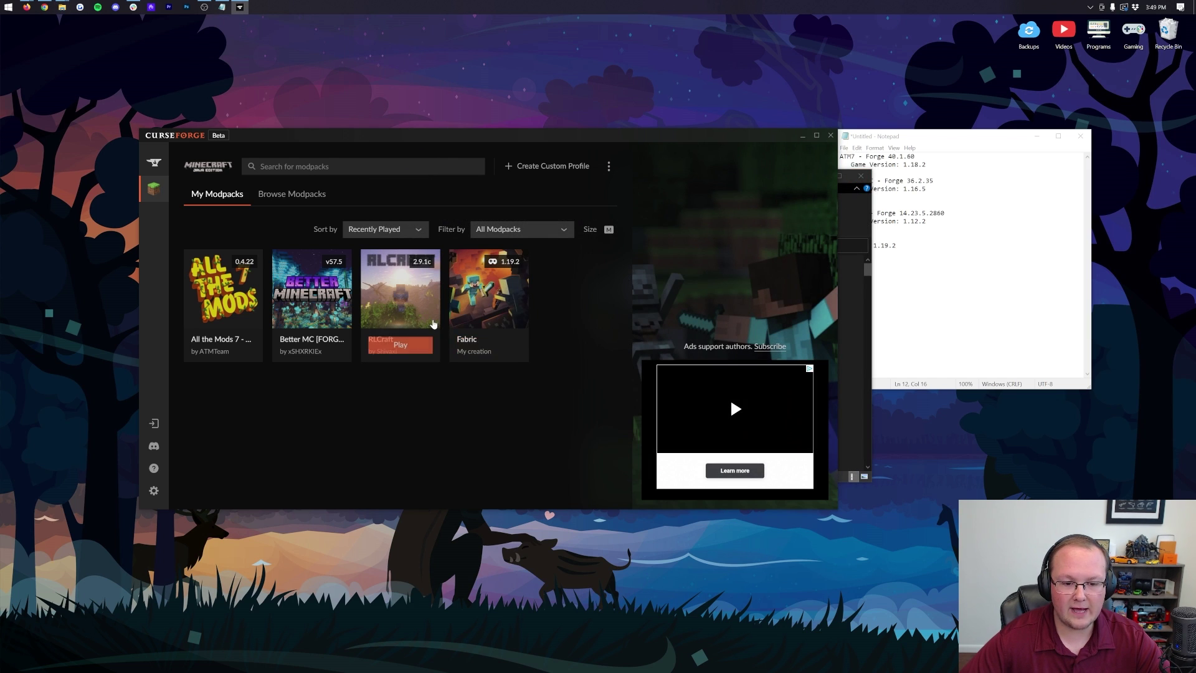
Step: Reopen the Fabric profile's folder from the modpack list to check its mods, and close the folder window
{"action": "right_click", "coordinate": [469, 293]}
{"action": "left_click", "coordinate": [527, 374]}
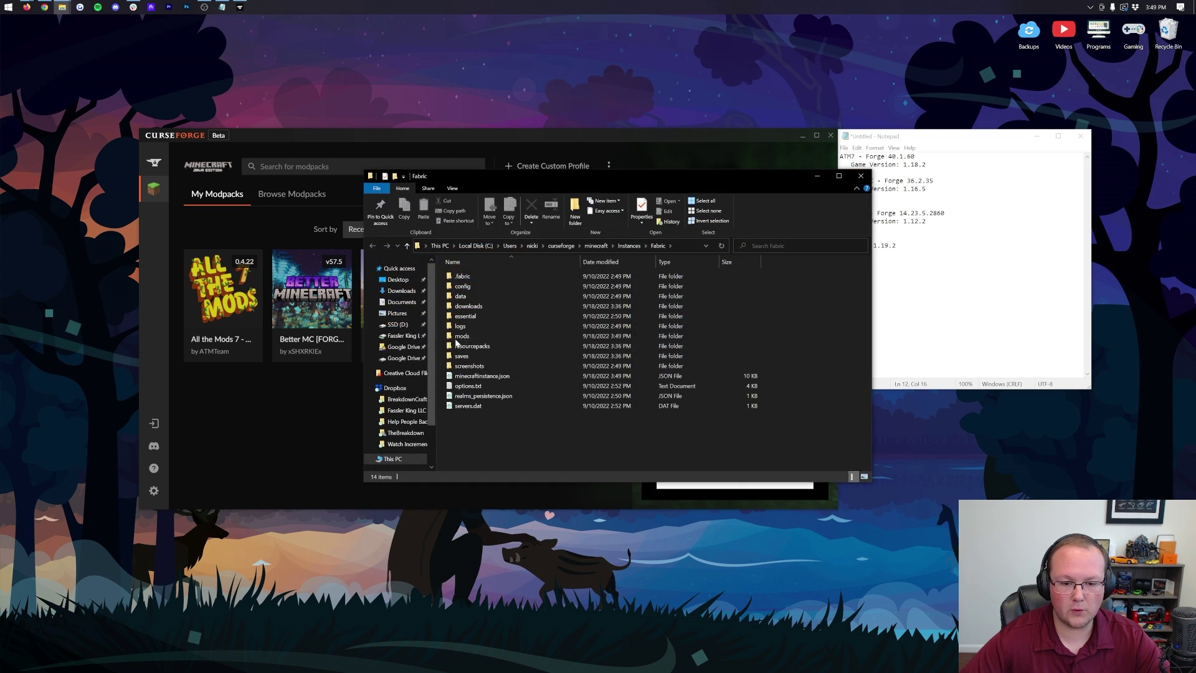
{"action": "left_click", "coordinate": [858, 177]}
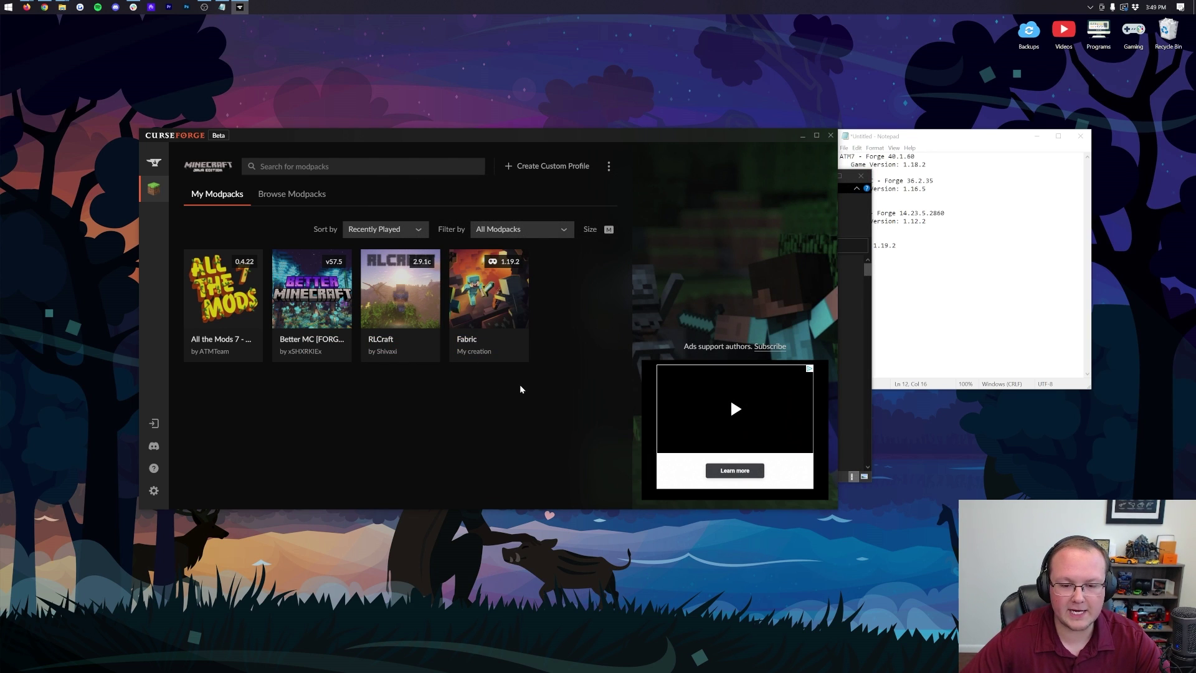
Step: Launch the Fabric profile through the Minecraft Launcher and accept the modified-installation warning
{"action": "left_click", "coordinate": [518, 348]}
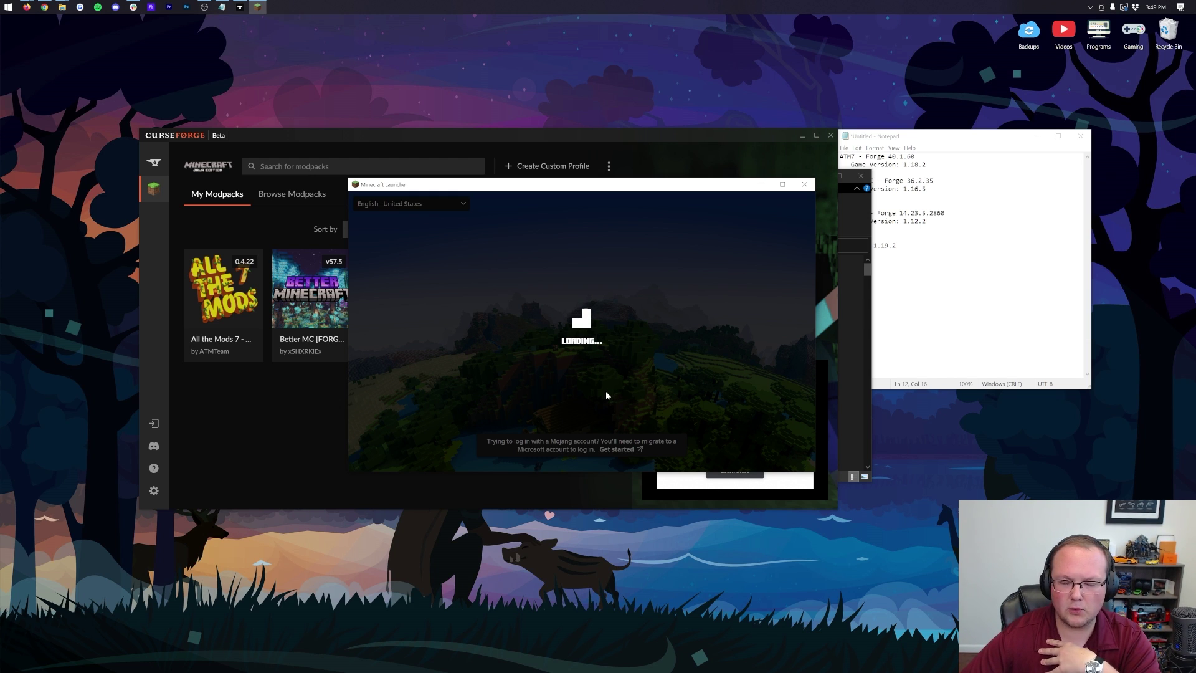
{"action": "left_click", "coordinate": [633, 413]}
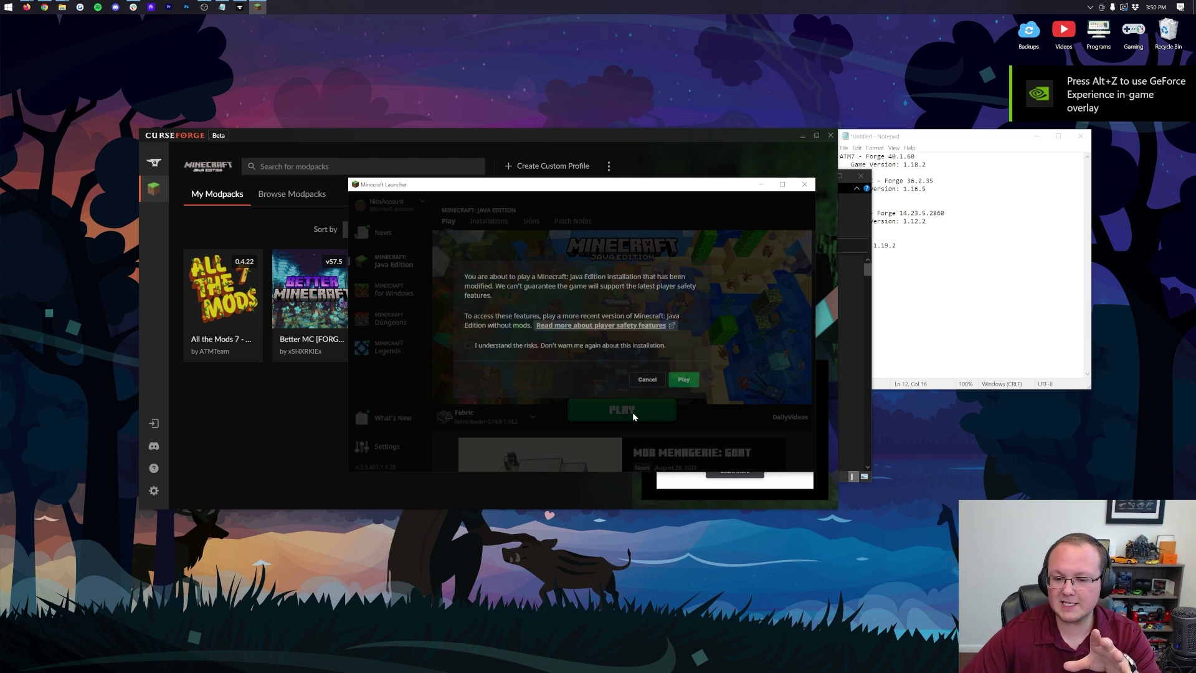
{"action": "left_click", "coordinate": [684, 379]}
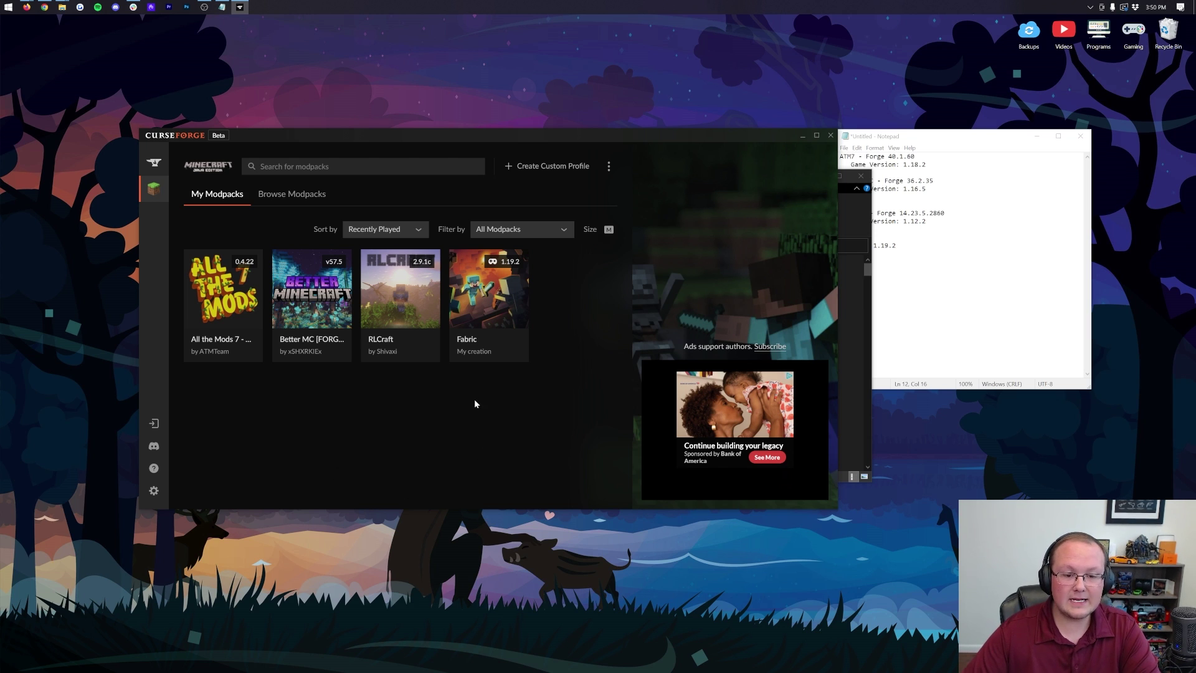
Step: Close the Notepad version notes without saving and close the leftover modpack mods folder windows
{"action": "mouse_move", "coordinate": [496, 267]}
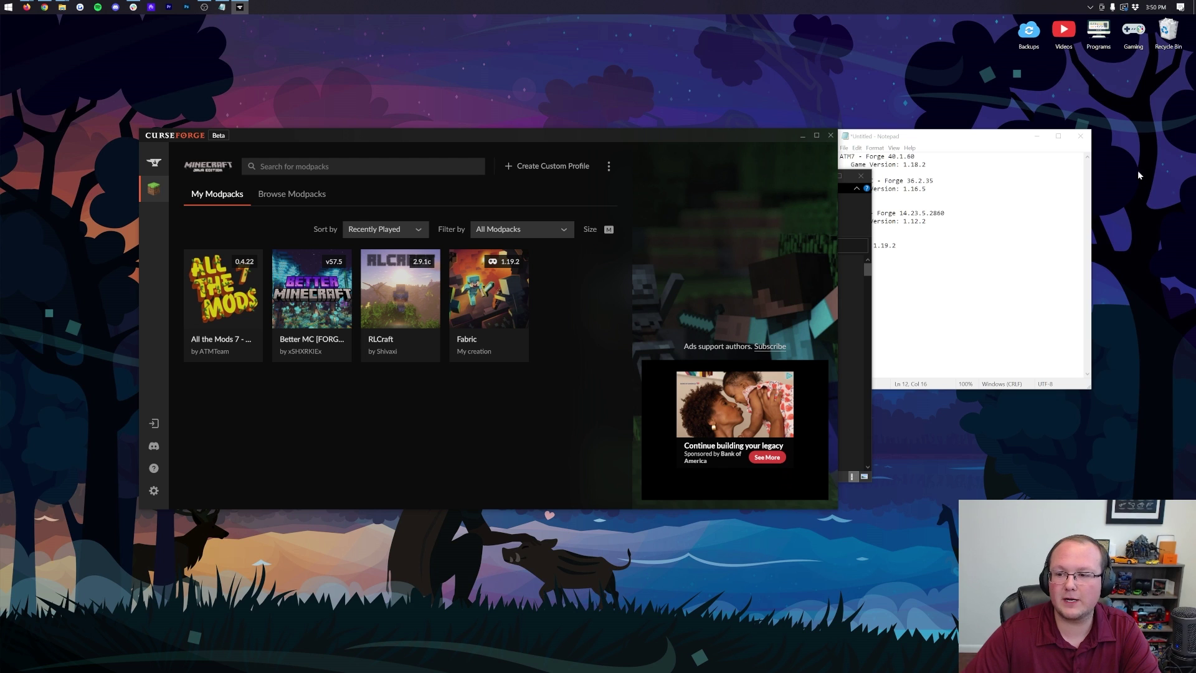
{"action": "left_click", "coordinate": [903, 197]}
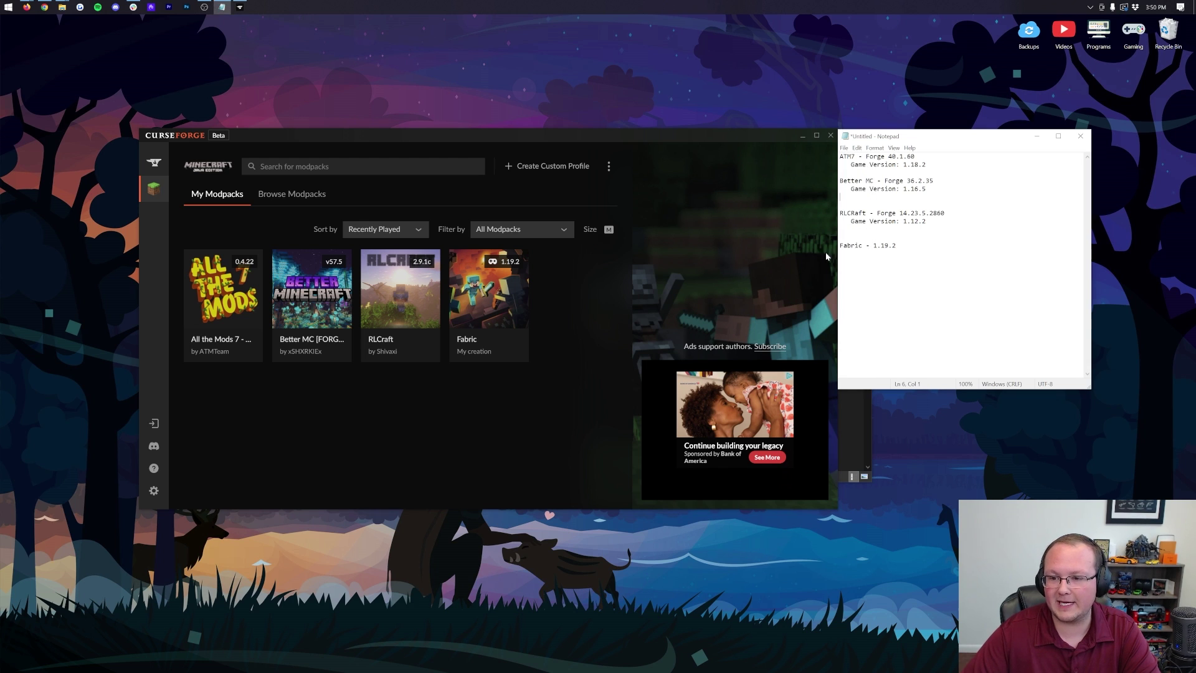
{"action": "left_click", "coordinate": [1080, 136]}
{"action": "left_click", "coordinate": [613, 348]}
{"action": "left_click", "coordinate": [841, 343]}
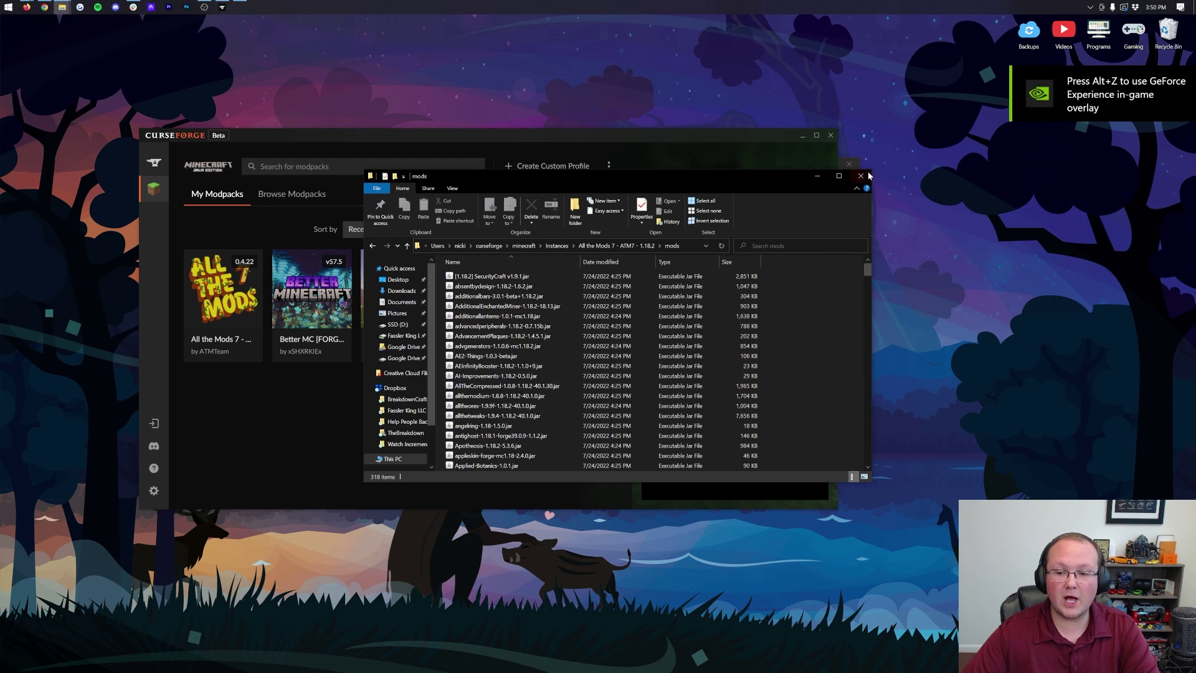
{"action": "left_click", "coordinate": [869, 176]}
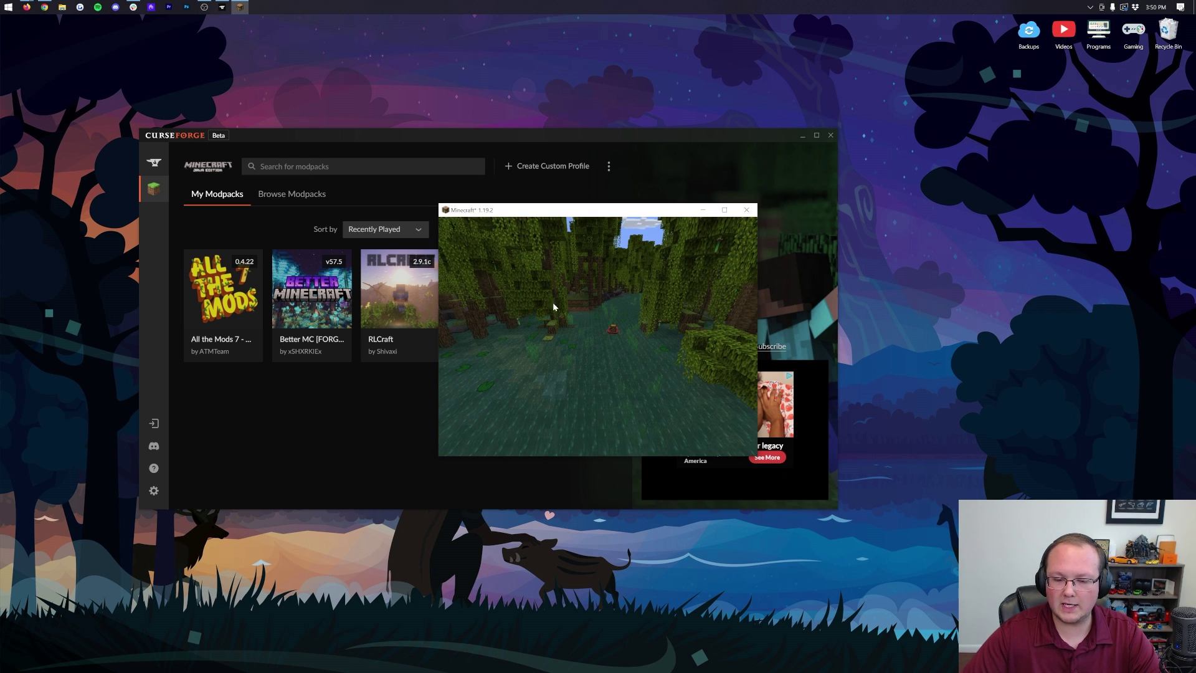
Step: Check Minecraft's Video Settings for OptiFine and its shader options, and close the game
{"action": "left_click", "coordinate": [559, 409]}
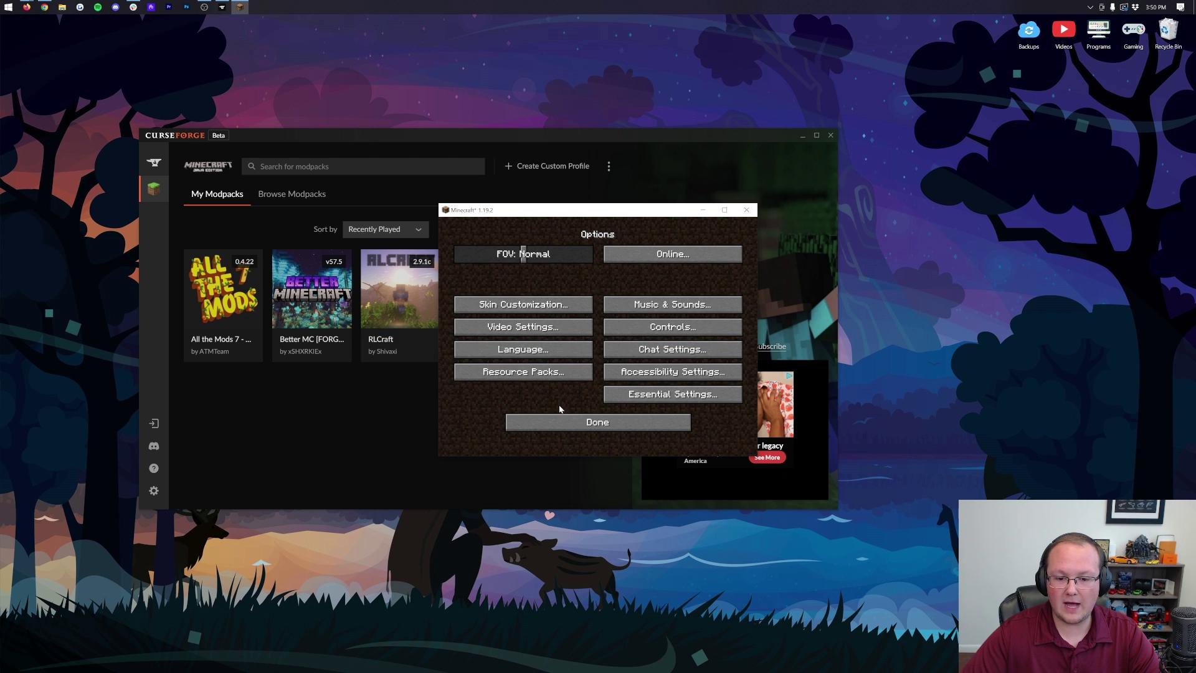
{"action": "left_click", "coordinate": [523, 327]}
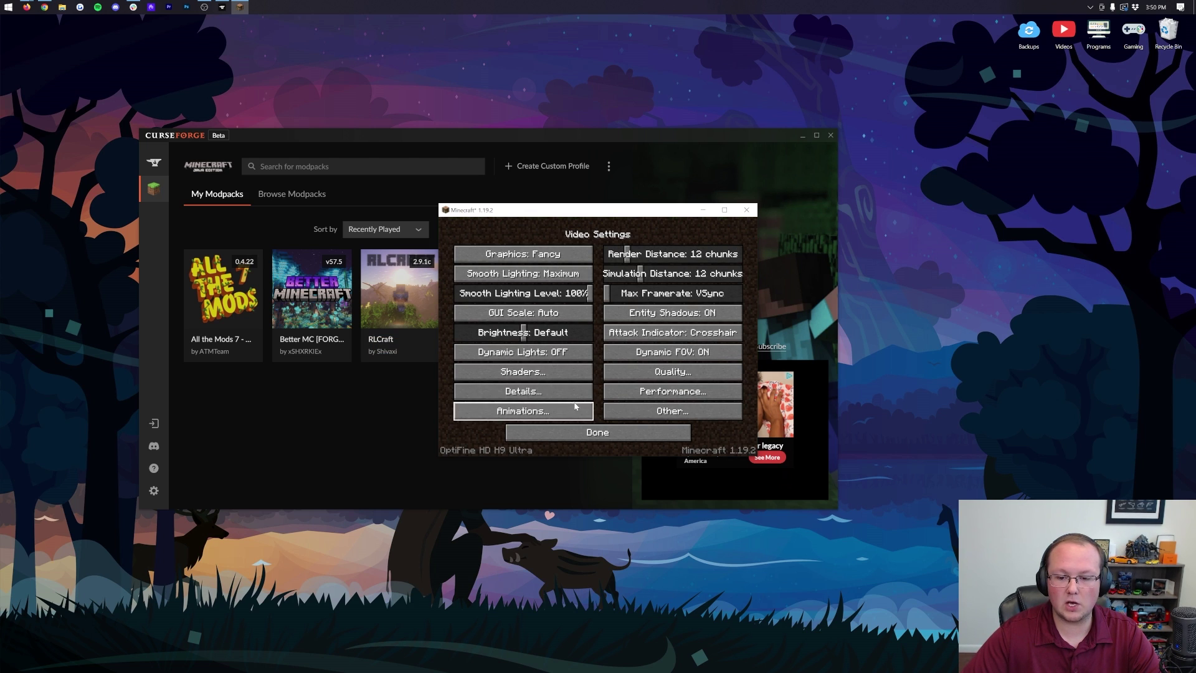
{"action": "left_click", "coordinate": [561, 373]}
{"action": "left_click", "coordinate": [551, 439]}
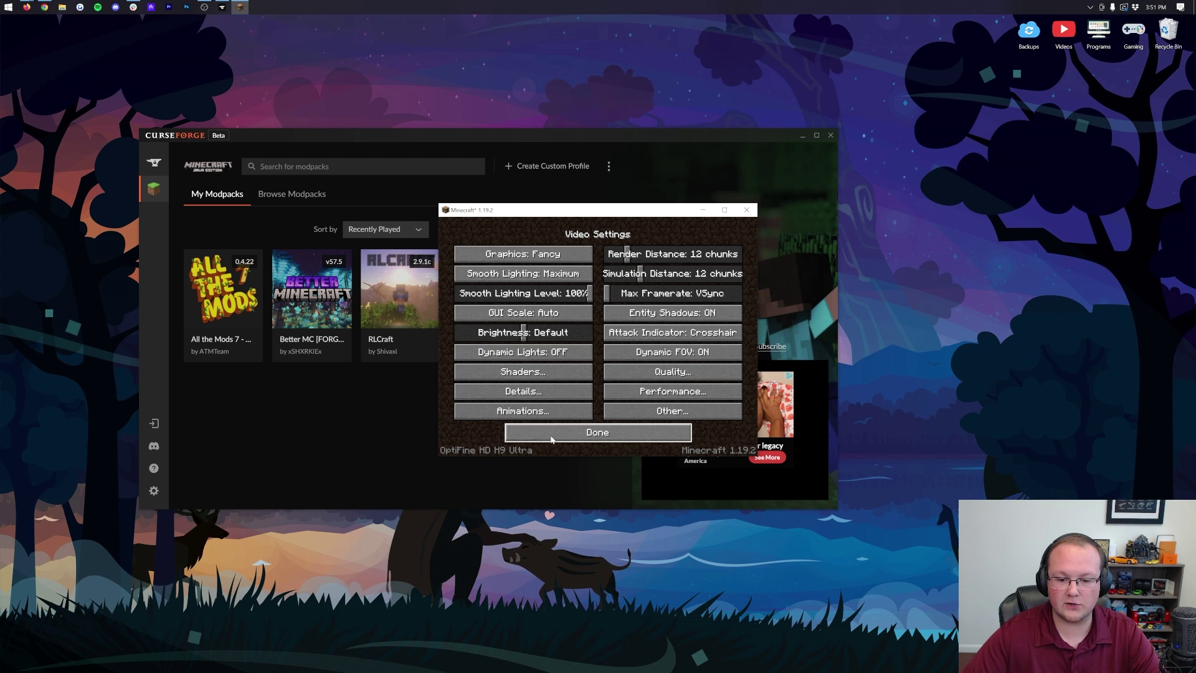
{"action": "left_click", "coordinate": [551, 438]}
{"action": "left_click", "coordinate": [746, 210]}
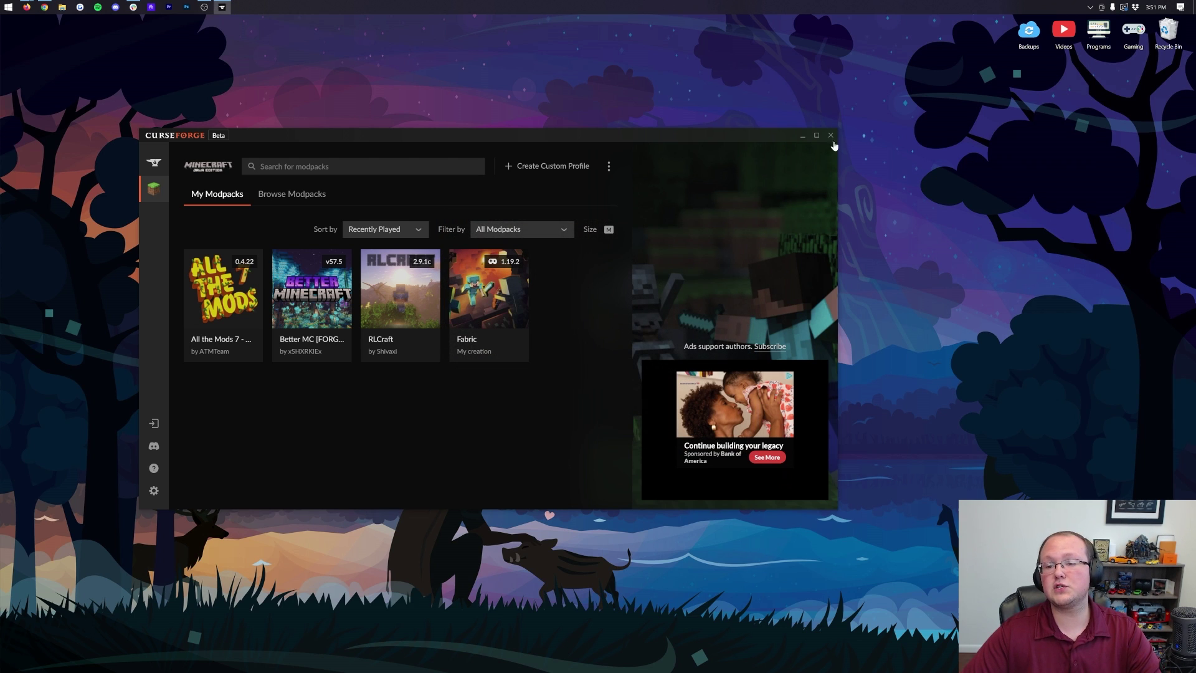